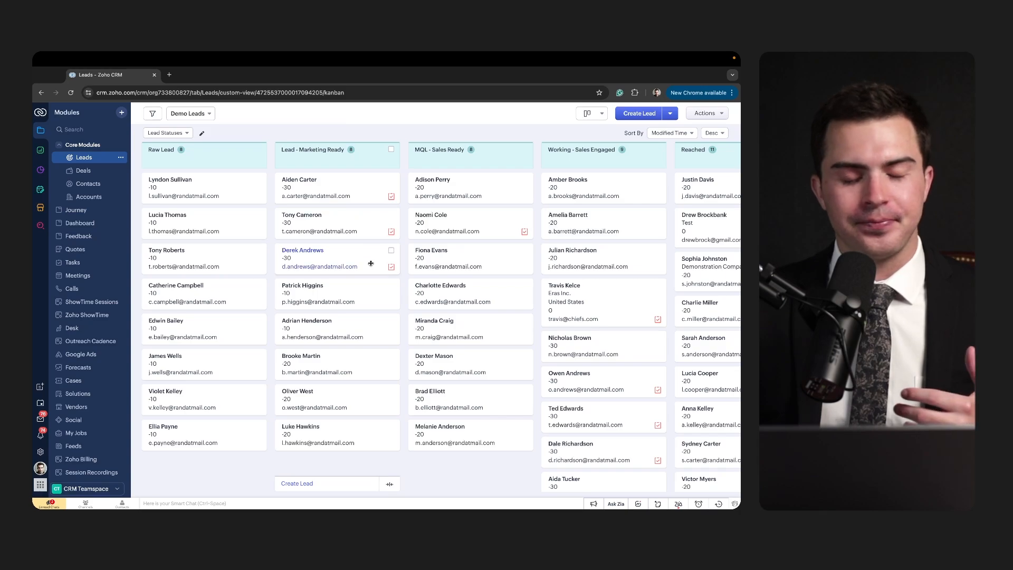
scroll(370, 262, "right", 2)
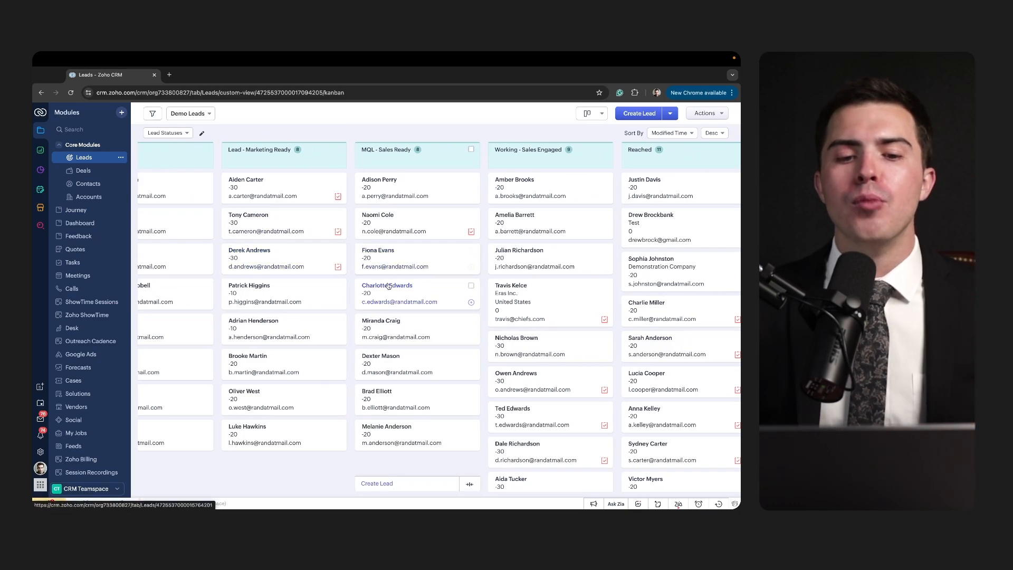
scroll(380, 274, "right", 2)
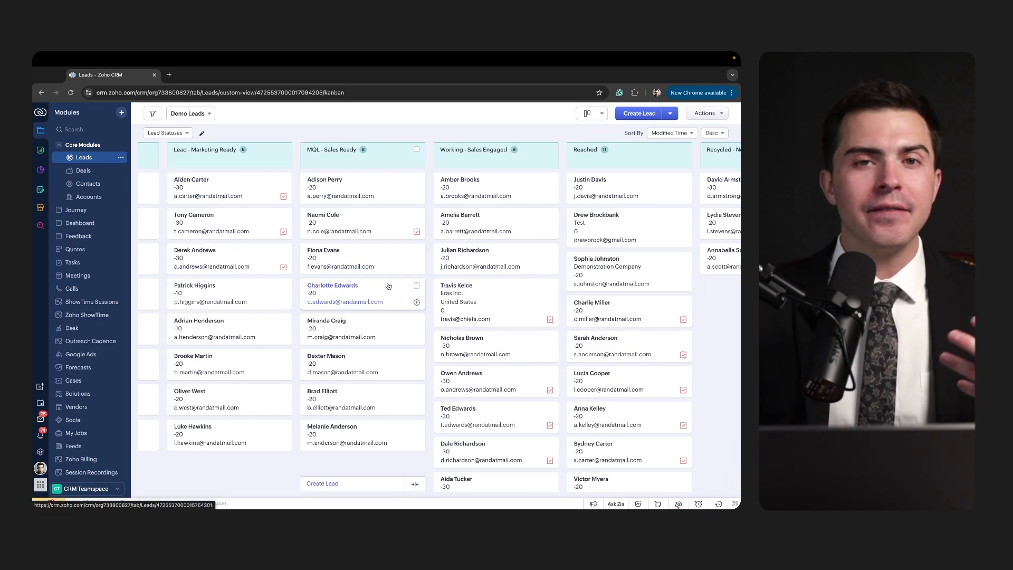
scroll(388, 286, "left", 1)
scroll(388, 284, "left", 4)
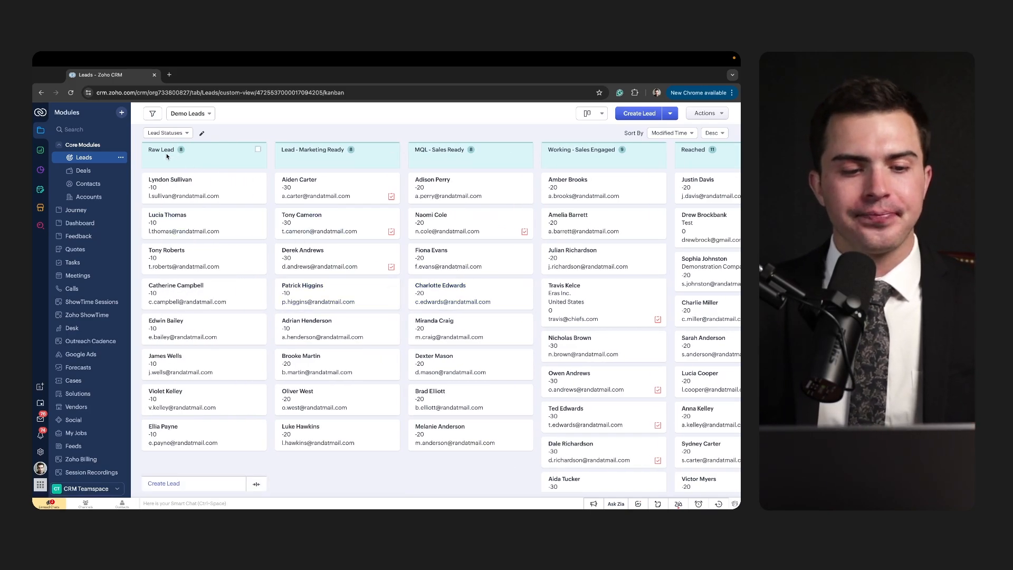
key("ctrl+s")
key("ctrl+s")
key("ctrl+a")
mouse_move(227, 202)
left_mouse_down()
mouse_move(182, 203)
mouse_move(129, 254)
mouse_move(261, 199)
mouse_move(187, 205)
left_mouse_up()
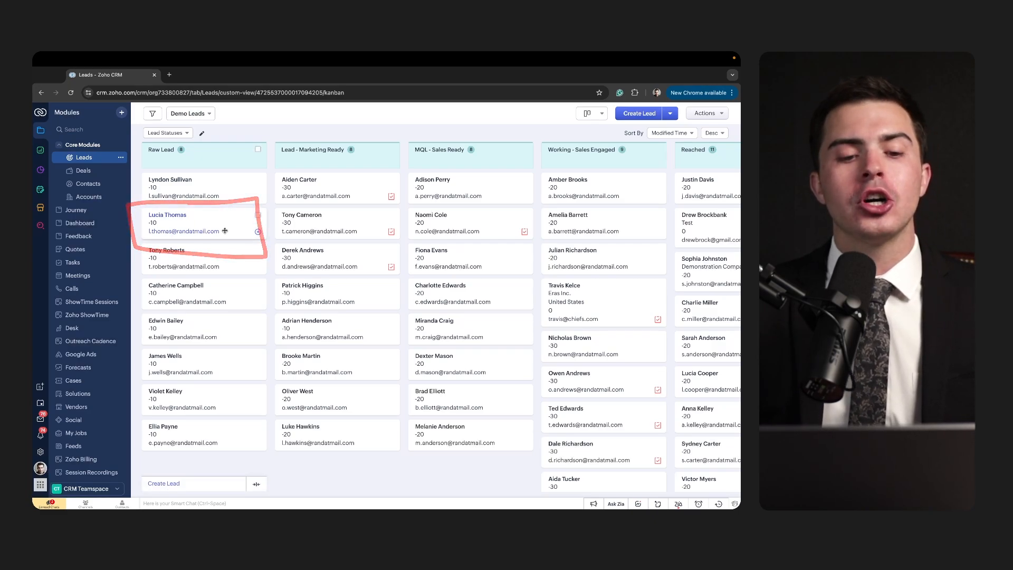
mouse_move(212, 245)
left_mouse_down()
mouse_move(717, 241)
mouse_move(640, 259)
left_mouse_up()
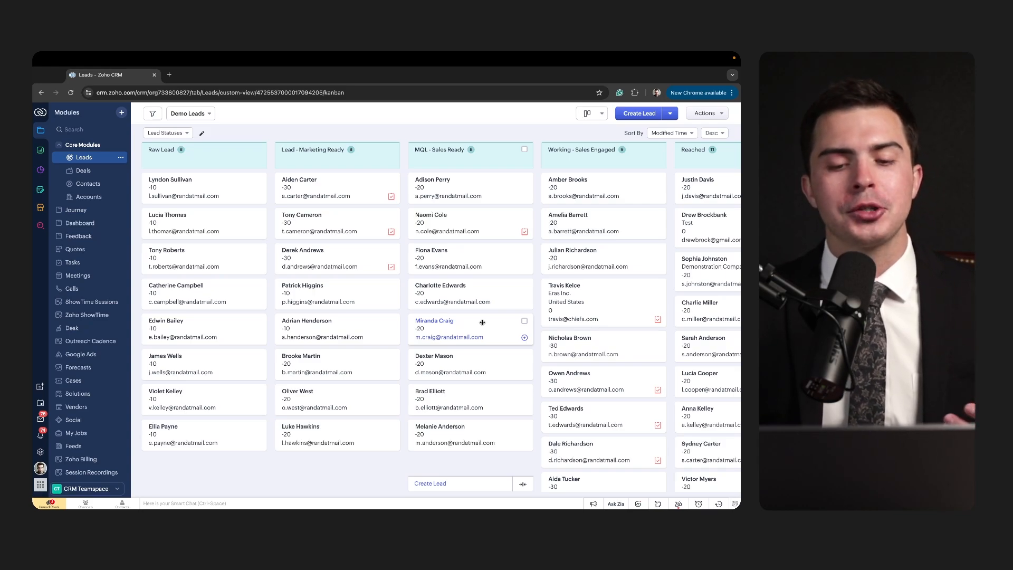
scroll(482, 322, "right", 3)
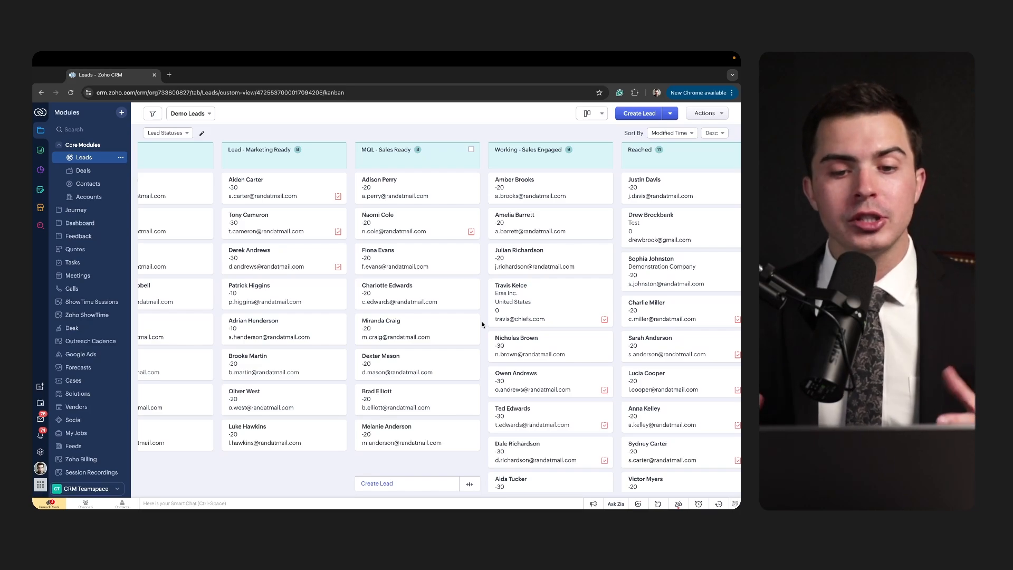
scroll(483, 324, "left", 2)
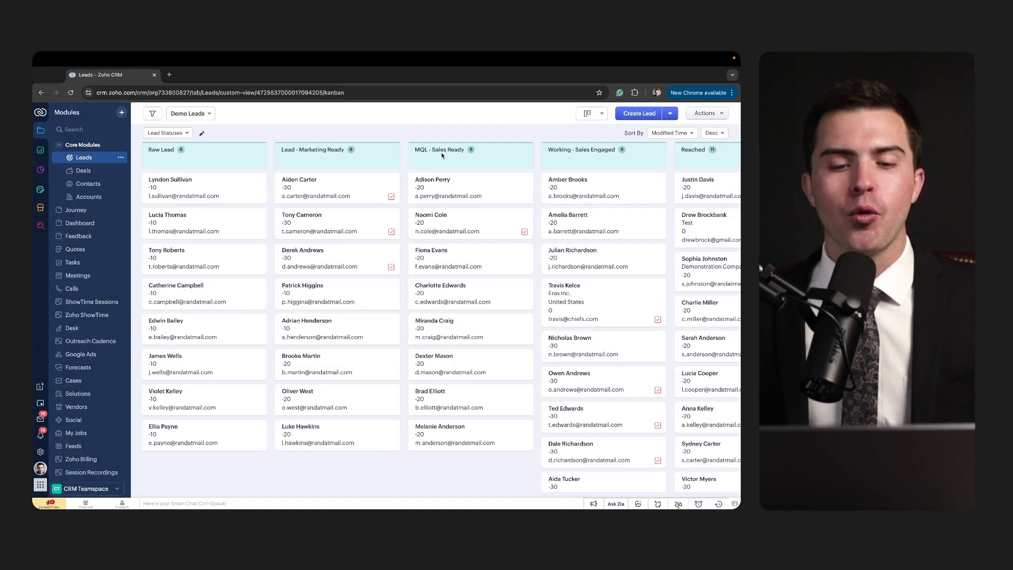
scroll(453, 210, "right", 5)
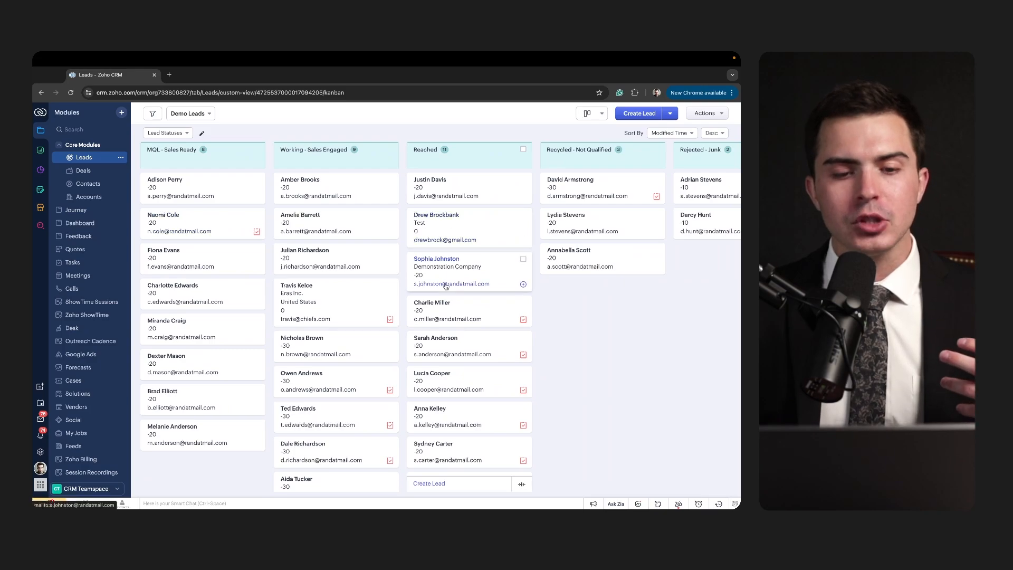
scroll(446, 285, "left", 5)
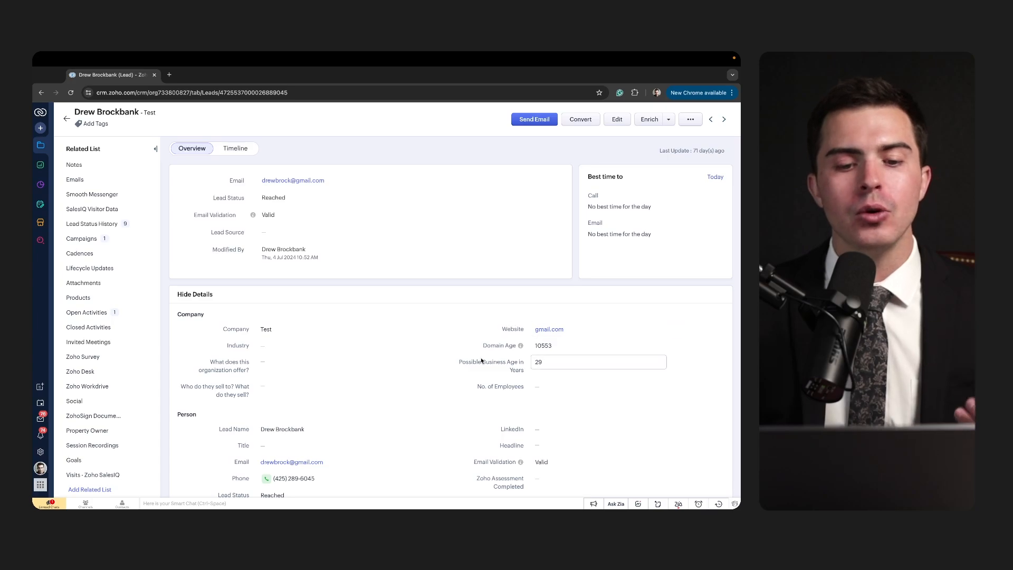
Step: Go through the lead's Overview, underlining the Company 'Test', the lead's name and email address
scroll(481, 361, "down", 3)
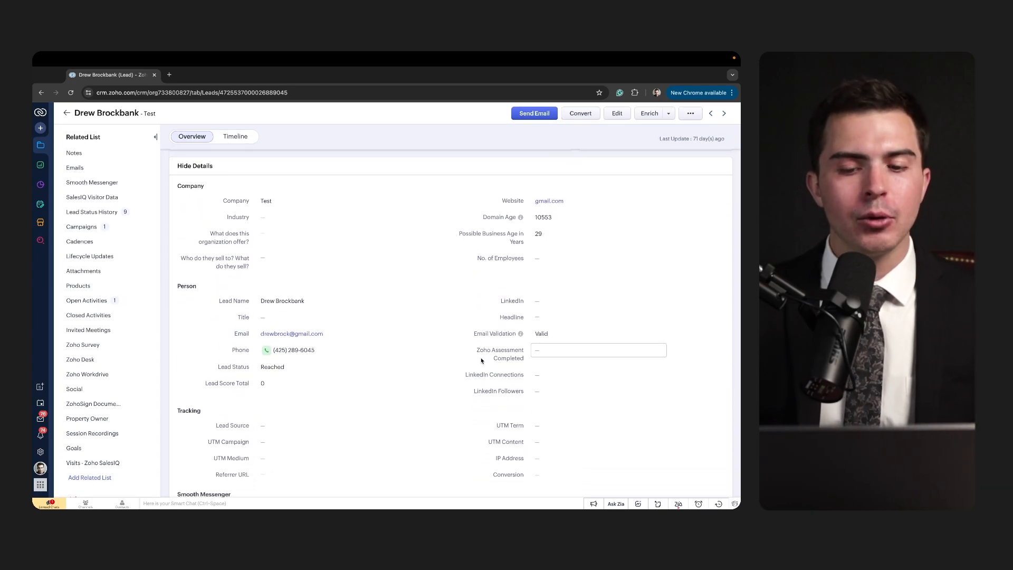
scroll(481, 361, "down", 1)
left_click_drag(231, 202, 312, 202)
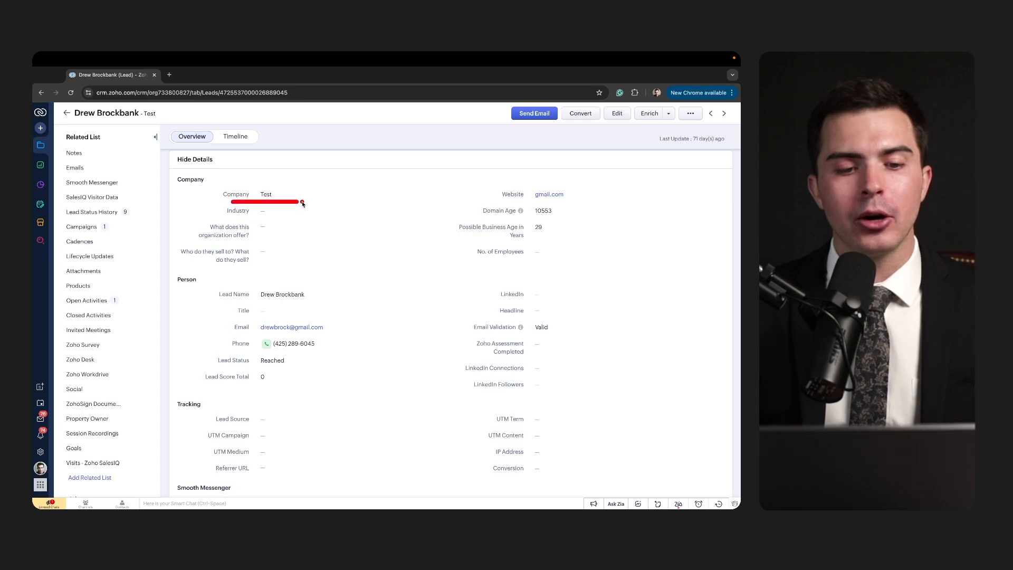
left_click_drag(241, 304, 334, 304)
left_click_drag(240, 337, 346, 336)
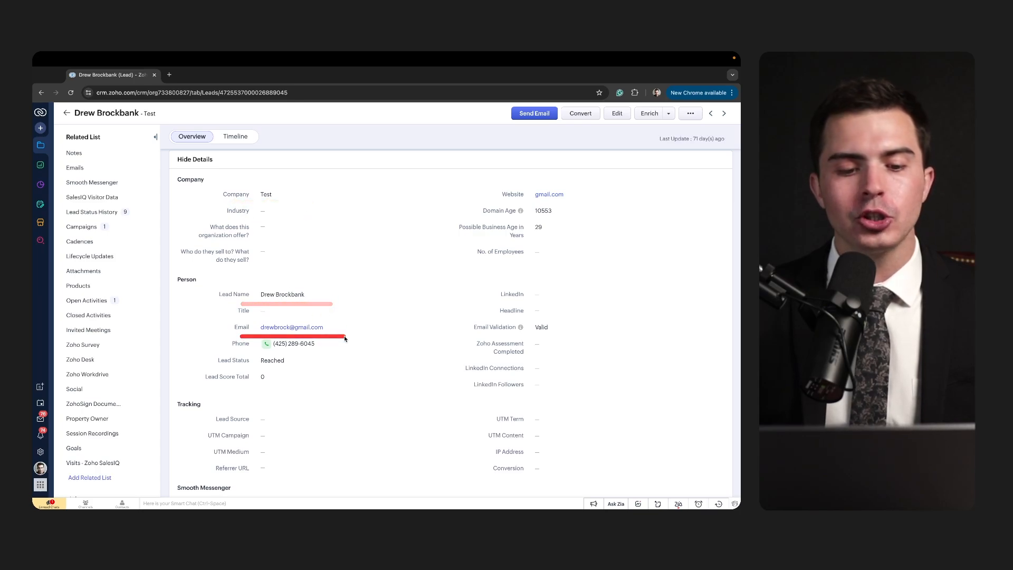
scroll(359, 406, "down", 1)
scroll(358, 406, "down", 2)
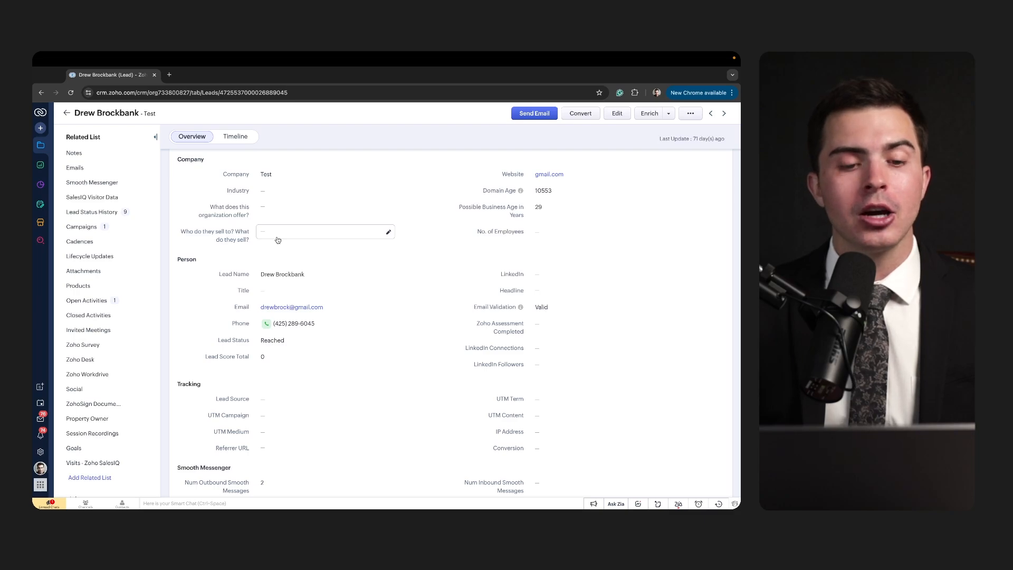
left_click_drag(247, 178, 289, 179)
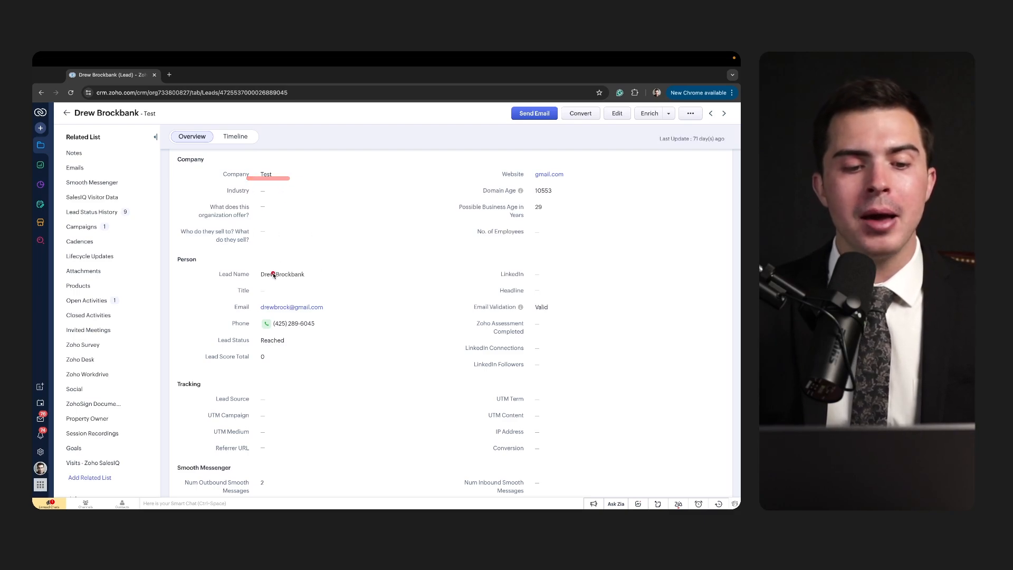
left_click_drag(246, 282, 347, 282)
left_click_drag(253, 314, 334, 314)
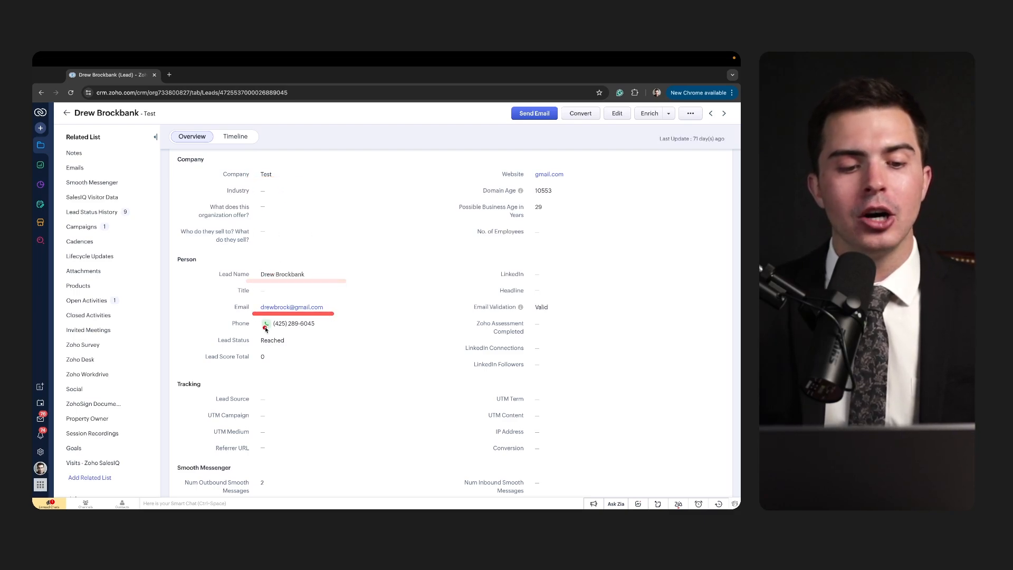
left_click_drag(257, 333, 328, 333)
Step: Scroll the record and mark the Company 'Test' and the lead's name once more
scroll(356, 411, "down", 1)
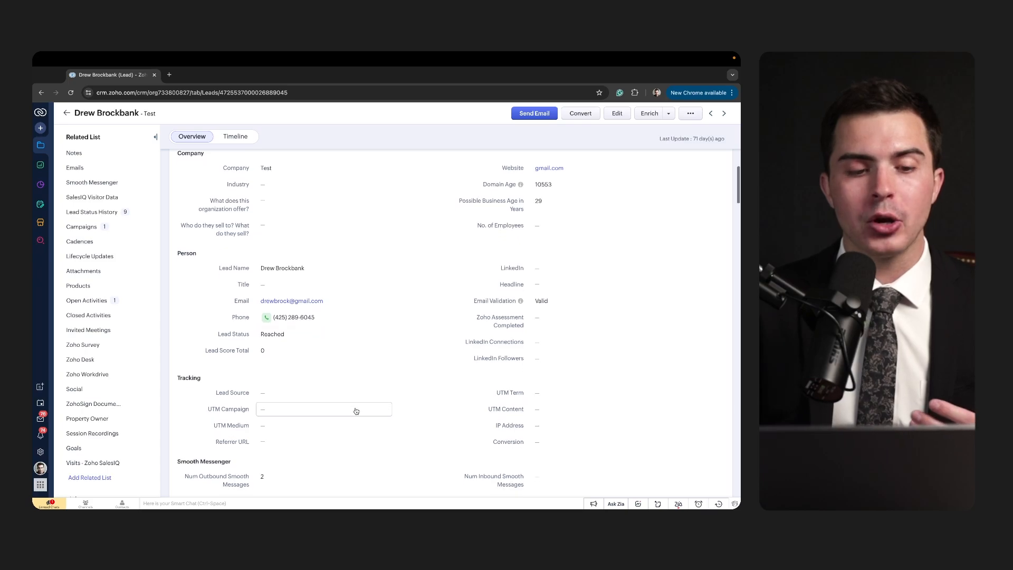
scroll(357, 412, "down", 1)
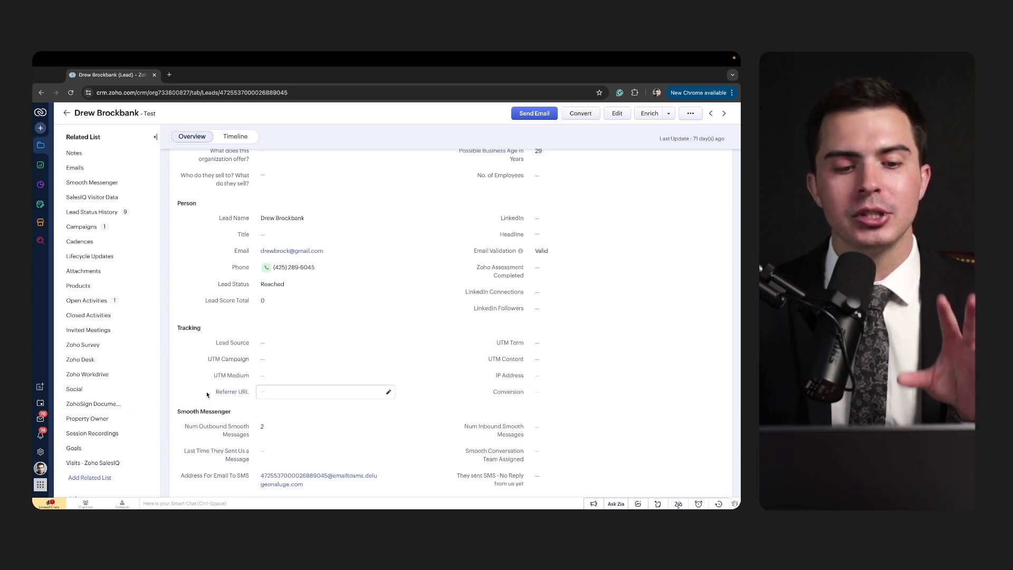
scroll(207, 395, "up", 2)
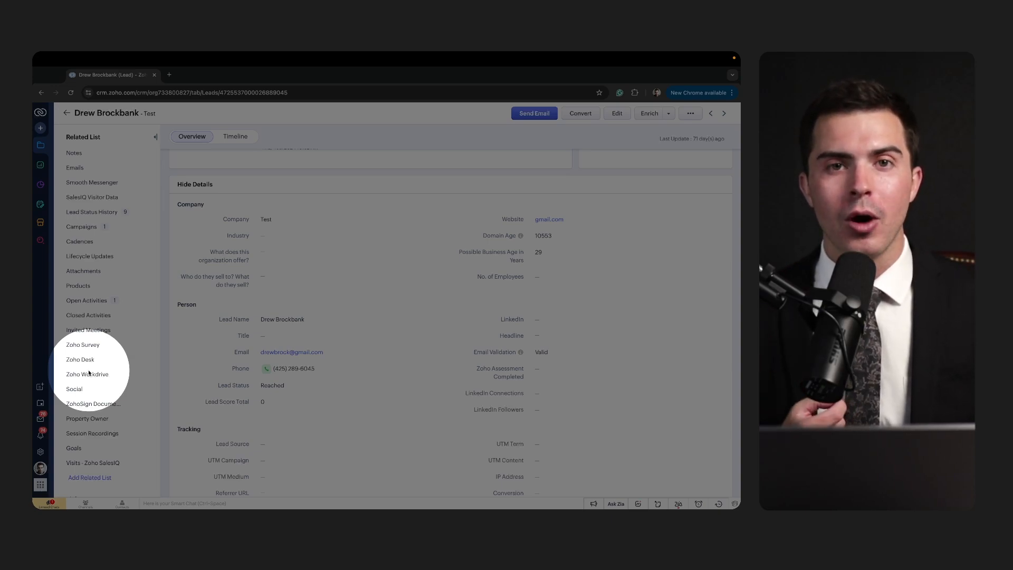
scroll(243, 344, "down", 1)
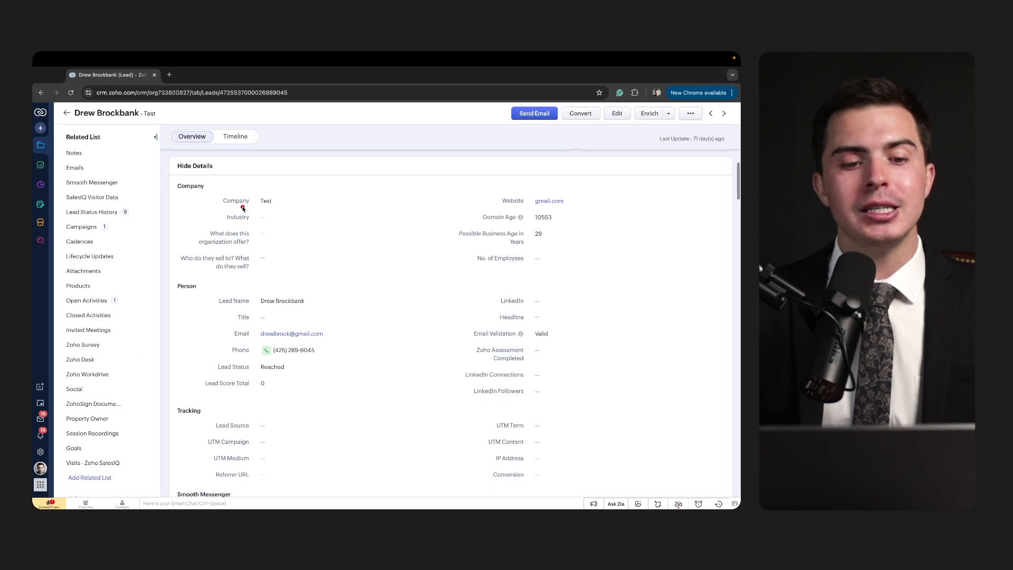
left_click_drag(242, 207, 293, 209)
left_click_drag(249, 307, 306, 308)
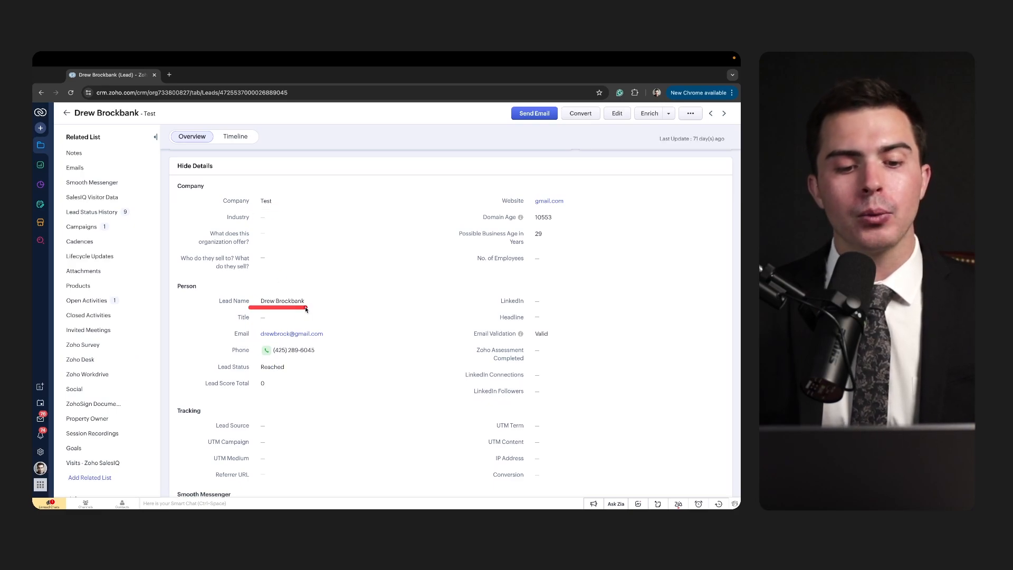
left_click_drag(258, 340, 324, 340)
scroll(346, 389, "down", 1)
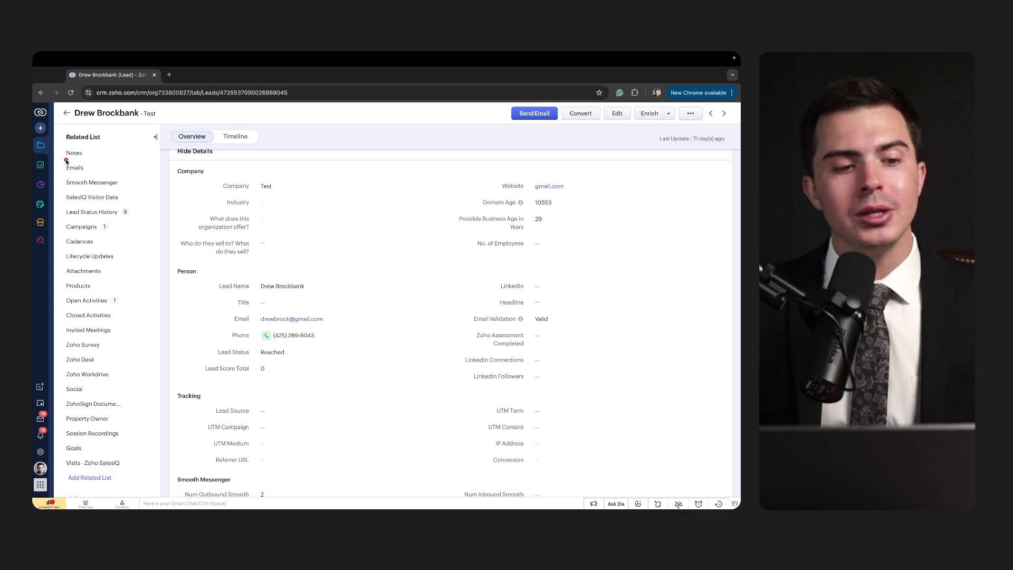
Step: Underline the Related List: Notes, Emails, Smooth Messenger, SalesIQ Visitor Data, Lead Status History, Campaigns, Cadences
mouse_move(66, 160)
left_mouse_down()
mouse_move(94, 160)
mouse_move(90, 174)
mouse_move(117, 189)
left_mouse_up()
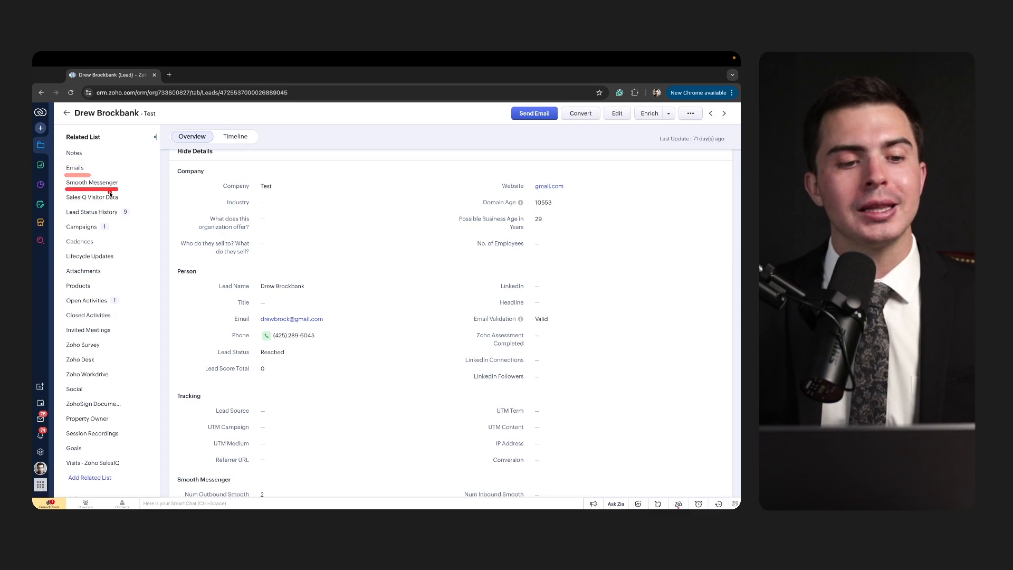
left_click_drag(64, 205, 118, 206)
left_click_drag(62, 220, 121, 221)
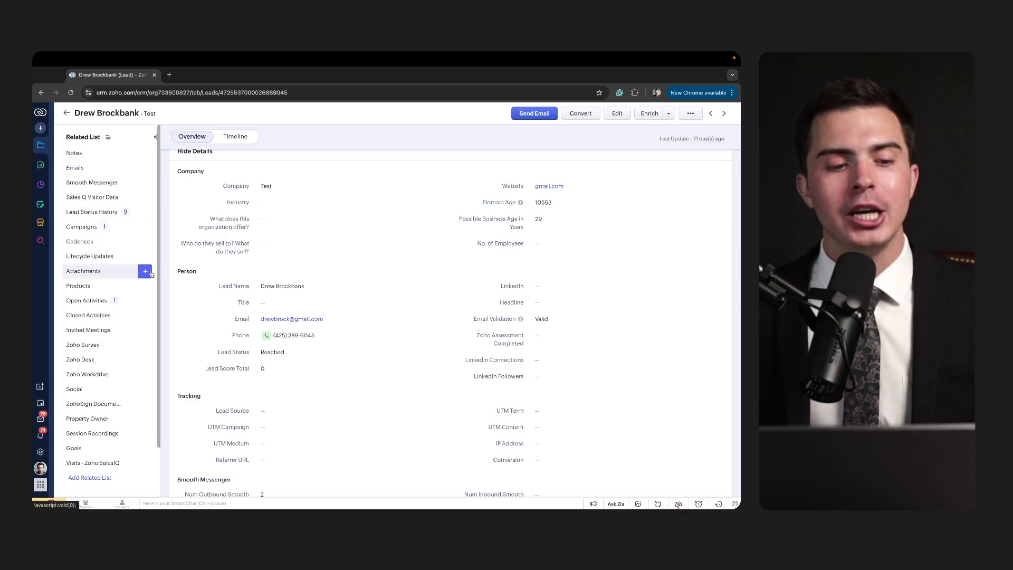
left_click_drag(64, 233, 117, 245)
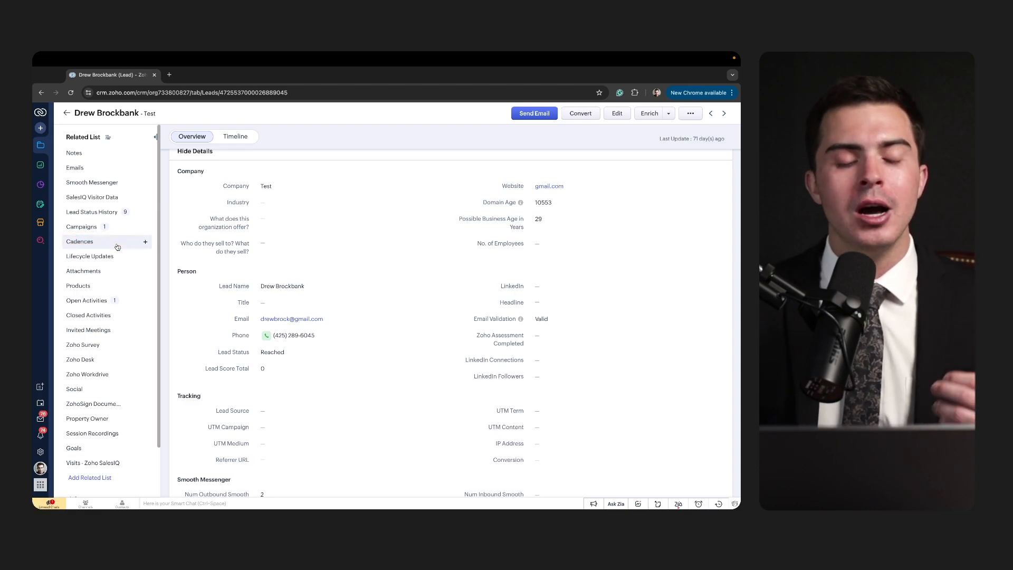
scroll(187, 287, "up", 1)
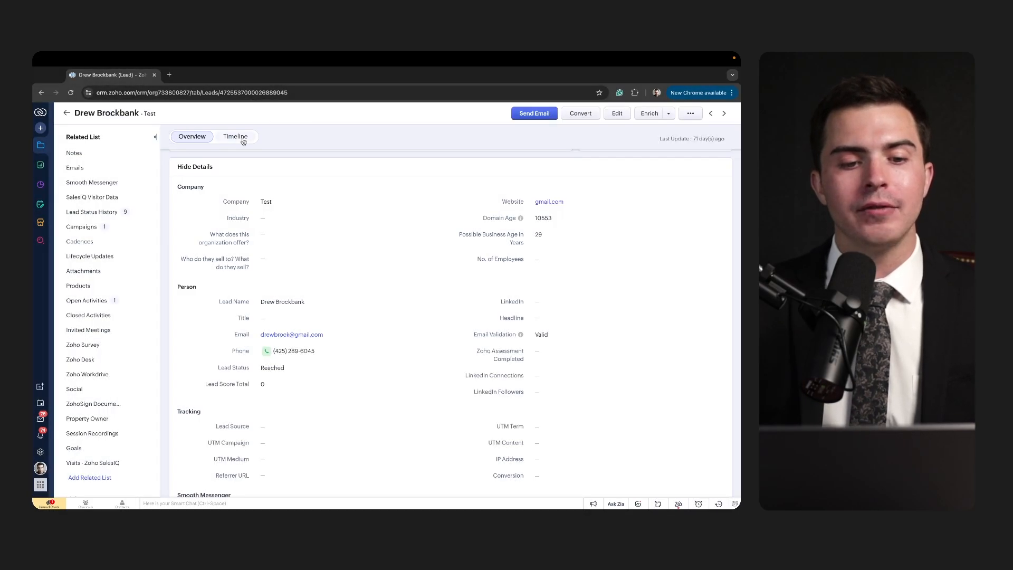
Step: Review the lead's Timeline History of field changes, then its Interactions list
left_click(242, 139)
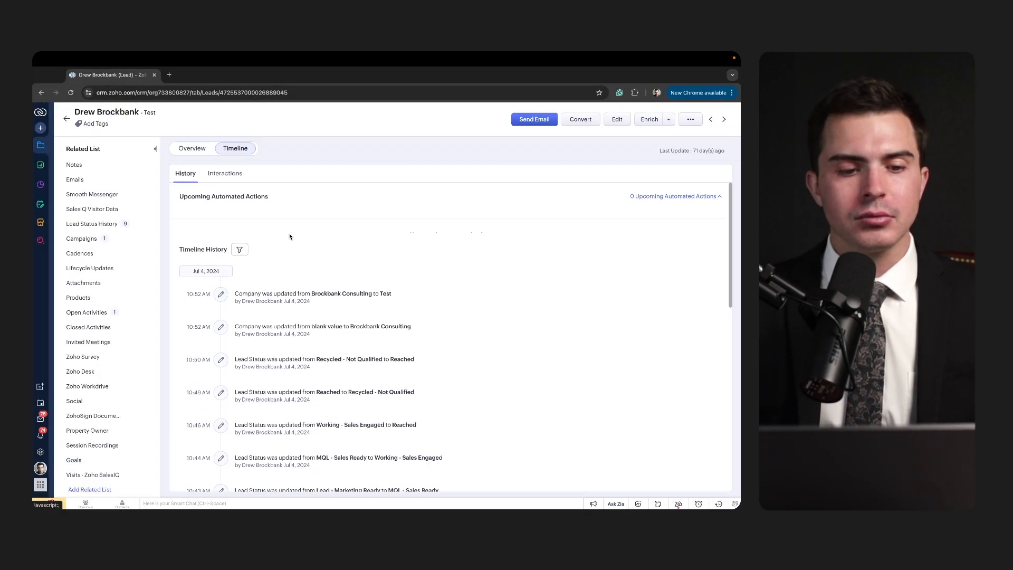
scroll(332, 287, "down", 10)
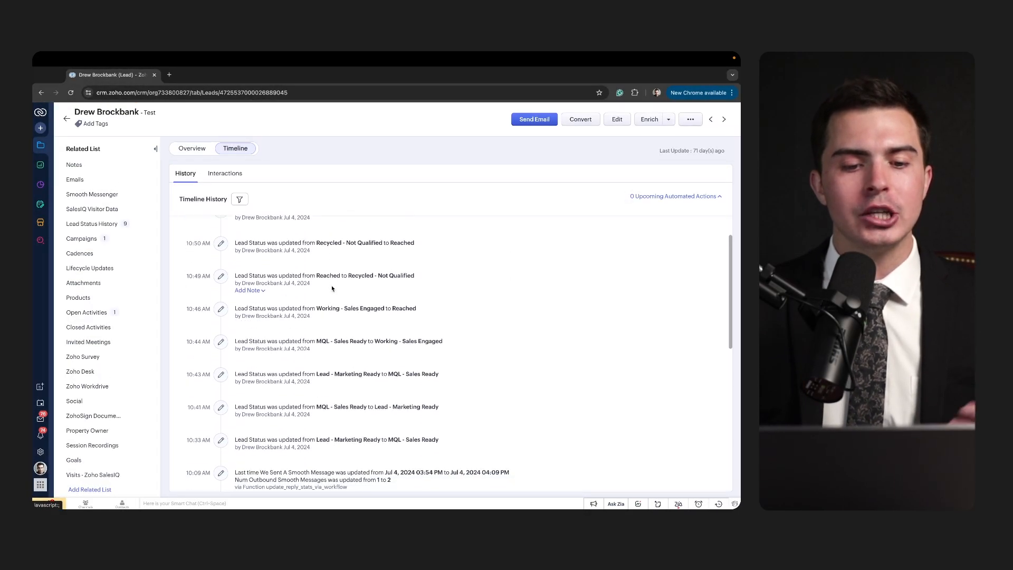
scroll(332, 285, "down", 5)
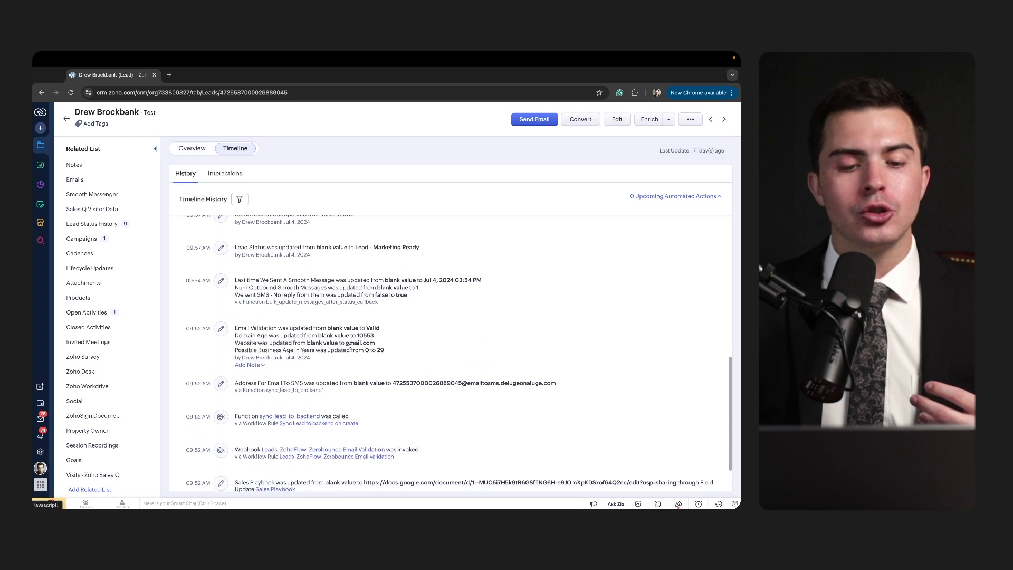
scroll(350, 350, "up", 10)
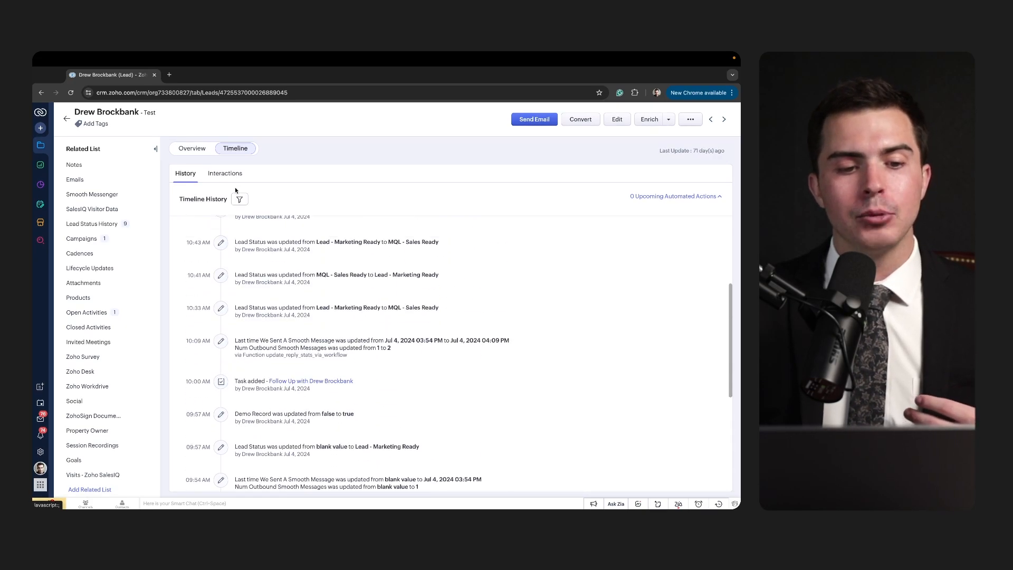
left_click(226, 174)
scroll(419, 414, "down", 3)
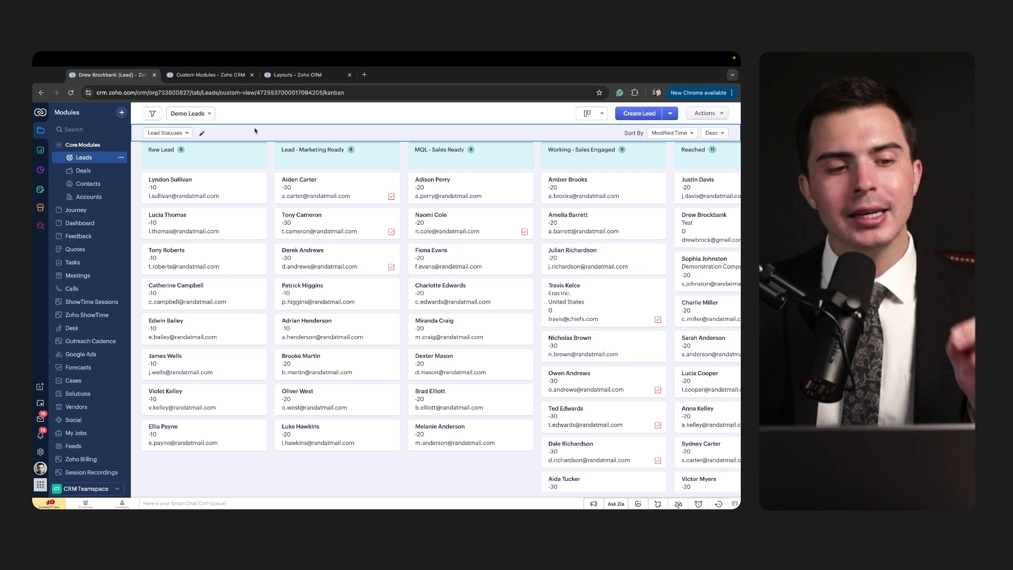
Step: Look over the custom modules list and the Contacts layout, noting the Subform field type
key("ctrl+Tab")
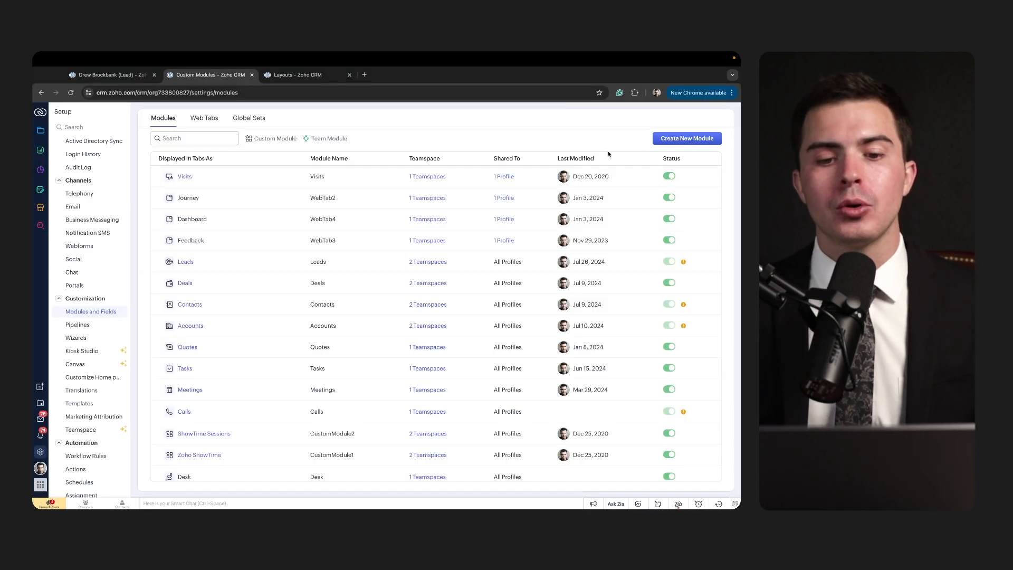
key("ctrl+Tab")
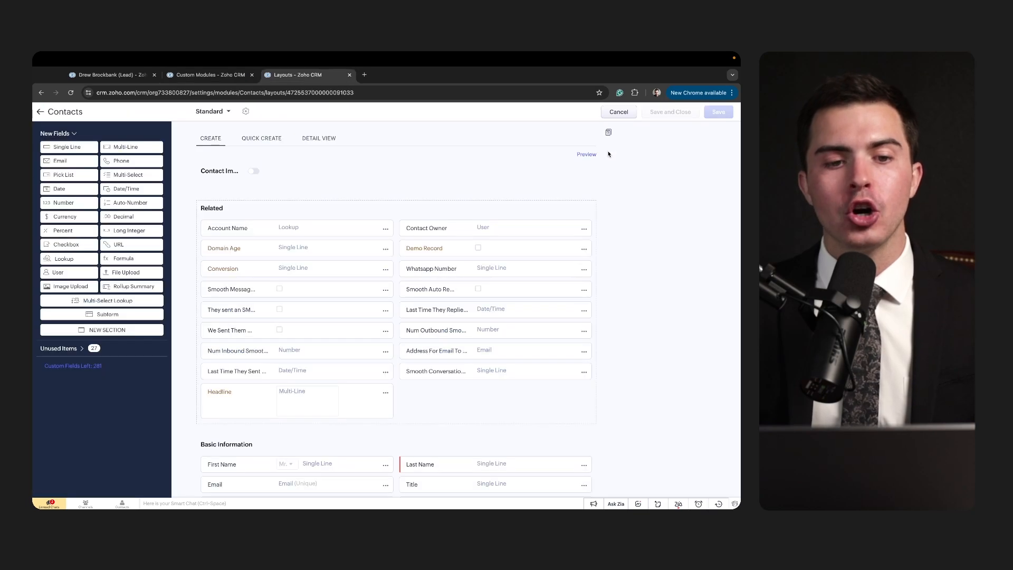
scroll(579, 249, "down", 3)
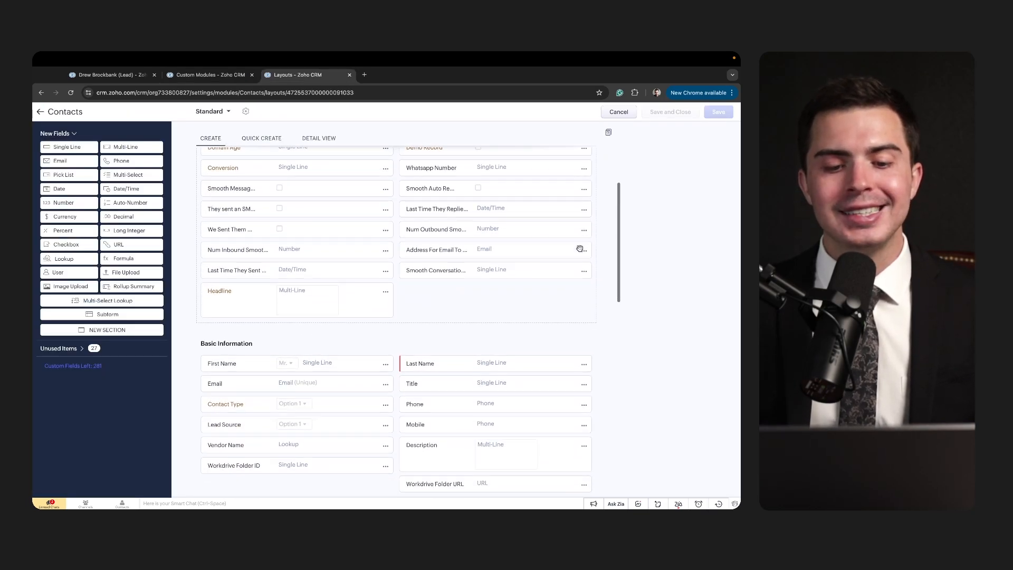
scroll(580, 248, "up", 3)
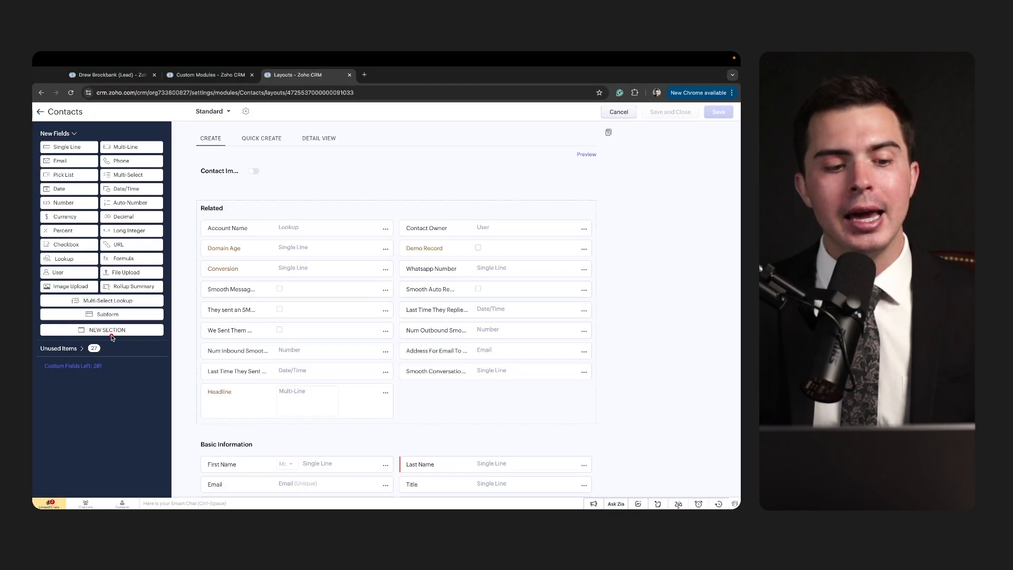
left_click_drag(74, 321, 145, 322)
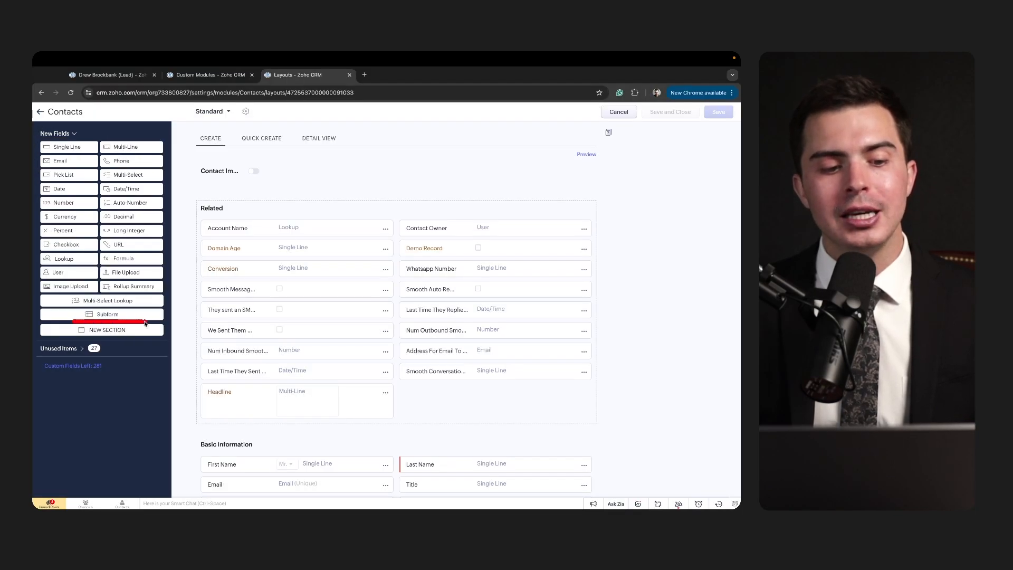
scroll(303, 413, "down", 10)
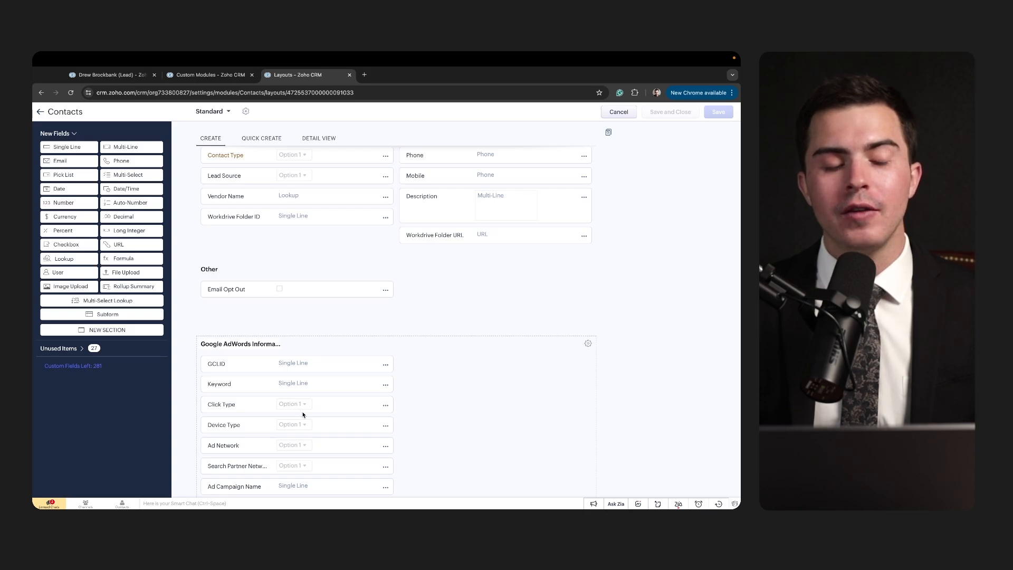
scroll(303, 415, "up", 10)
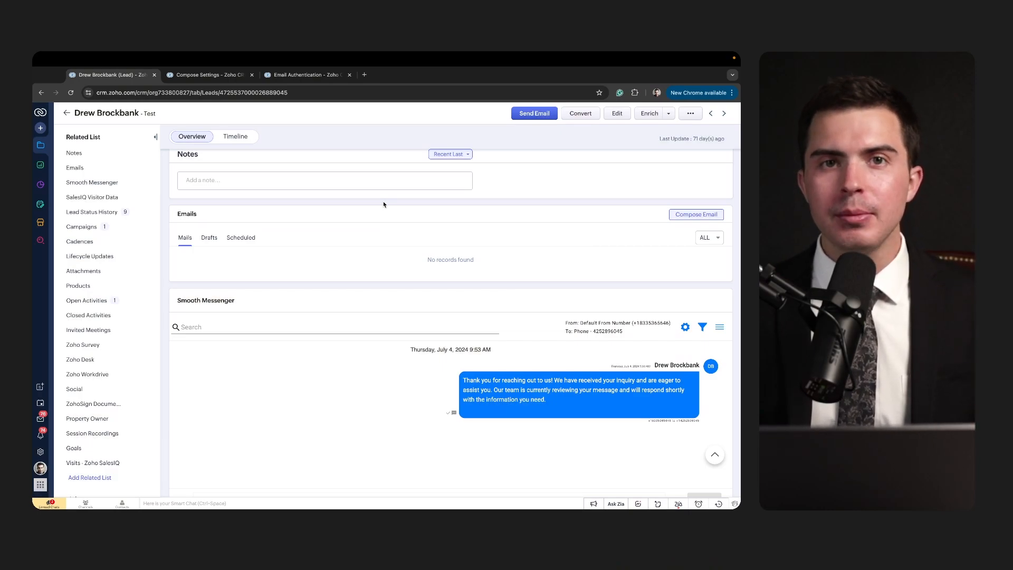
key("ctrl+Tab")
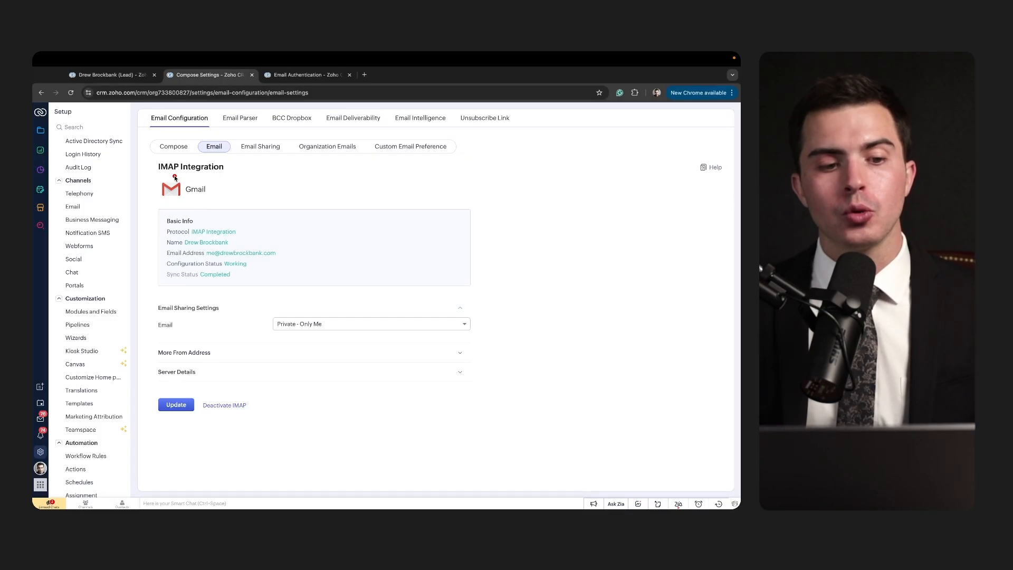
left_click_drag(156, 172, 243, 172)
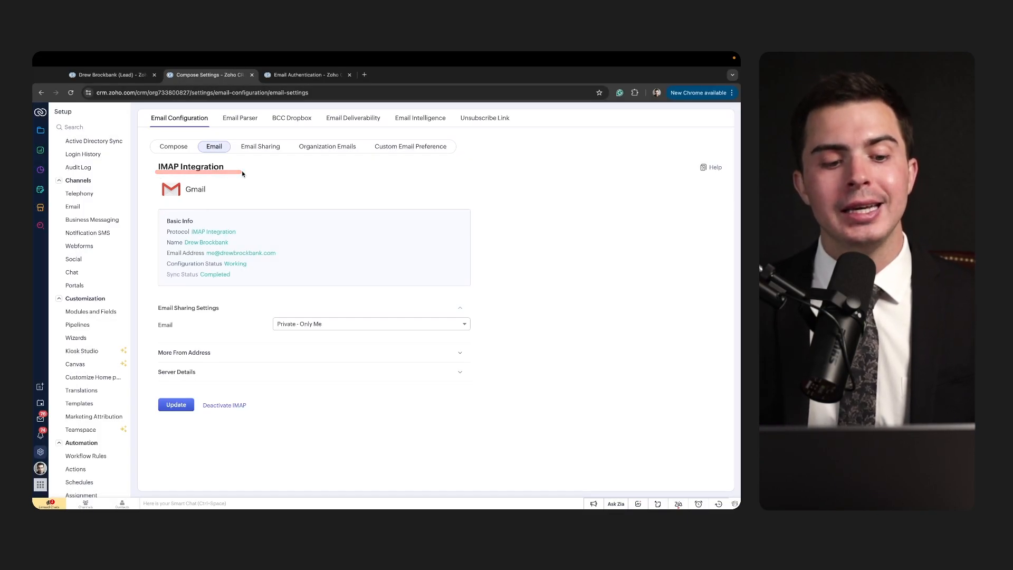
key("ctrl+shift+Tab")
scroll(267, 234, "down", 1)
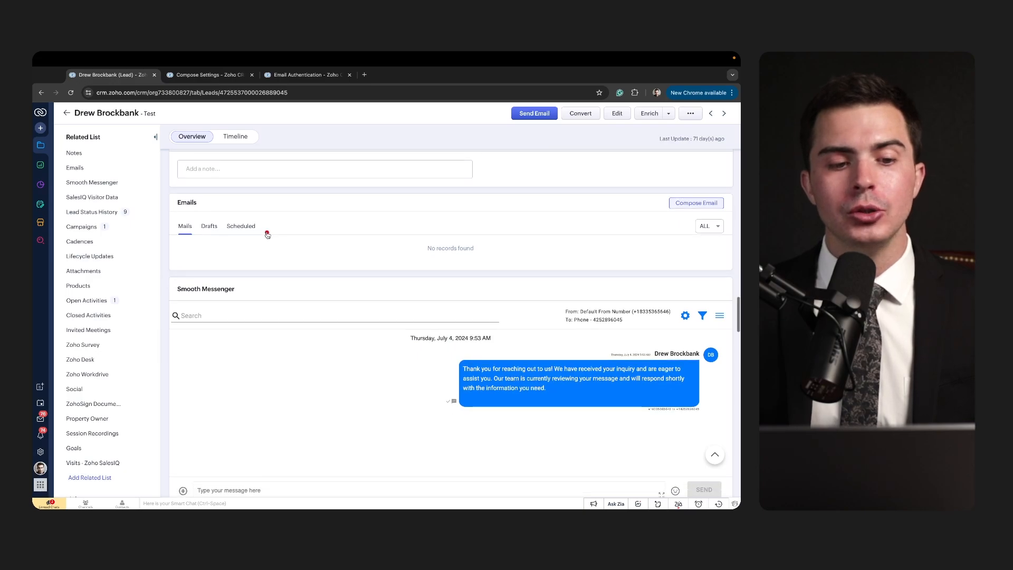
mouse_move(320, 195)
left_mouse_down()
mouse_move(170, 194)
mouse_move(169, 289)
mouse_move(308, 272)
left_mouse_up()
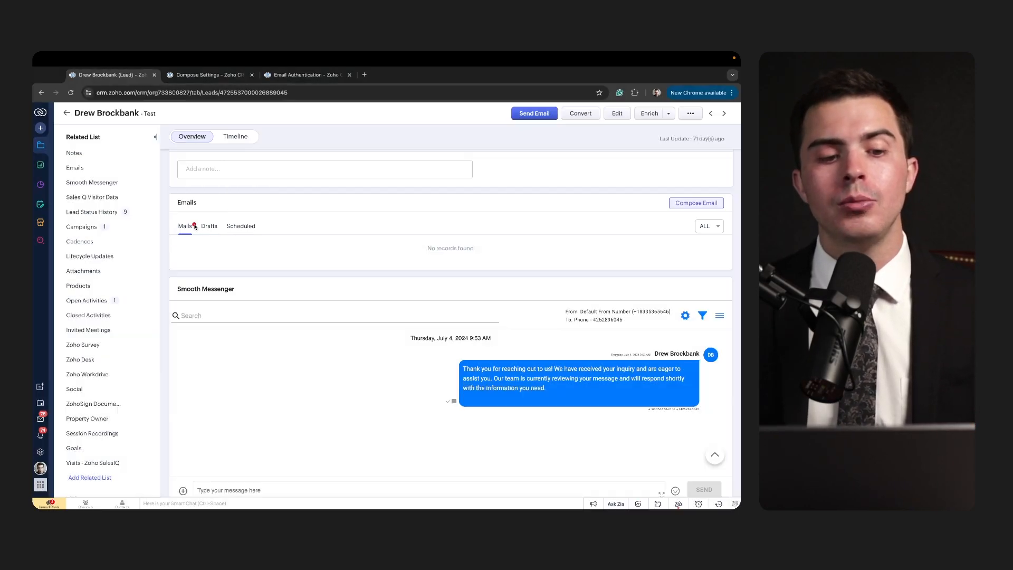
left_click_drag(175, 210, 232, 212)
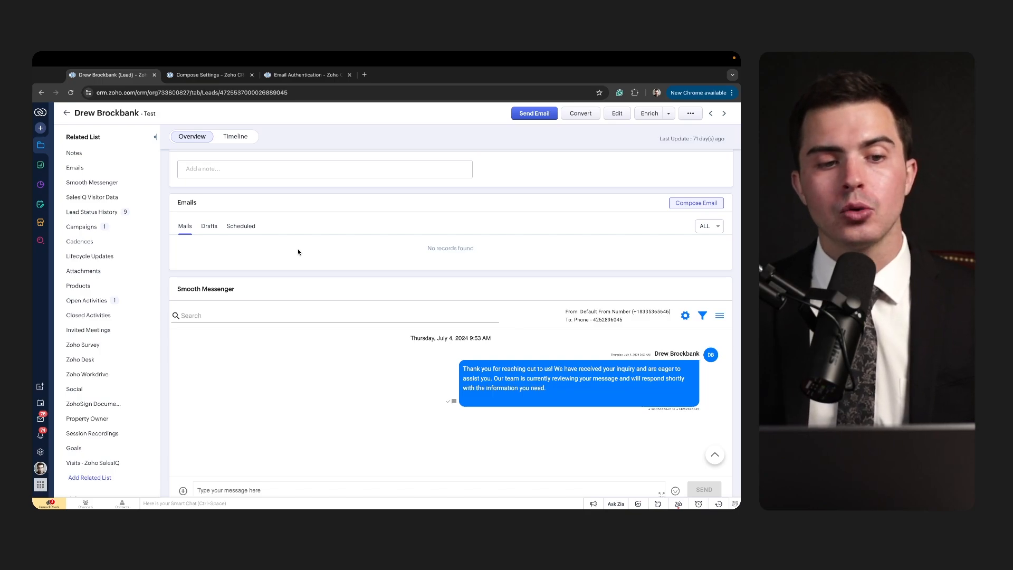
key("ctrl+Tab")
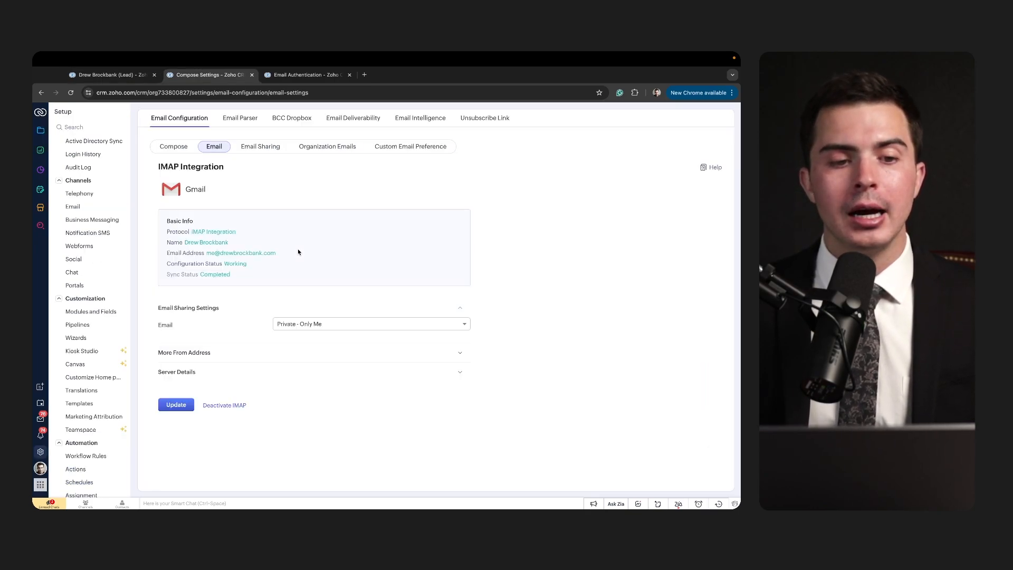
left_click_drag(162, 201, 265, 202)
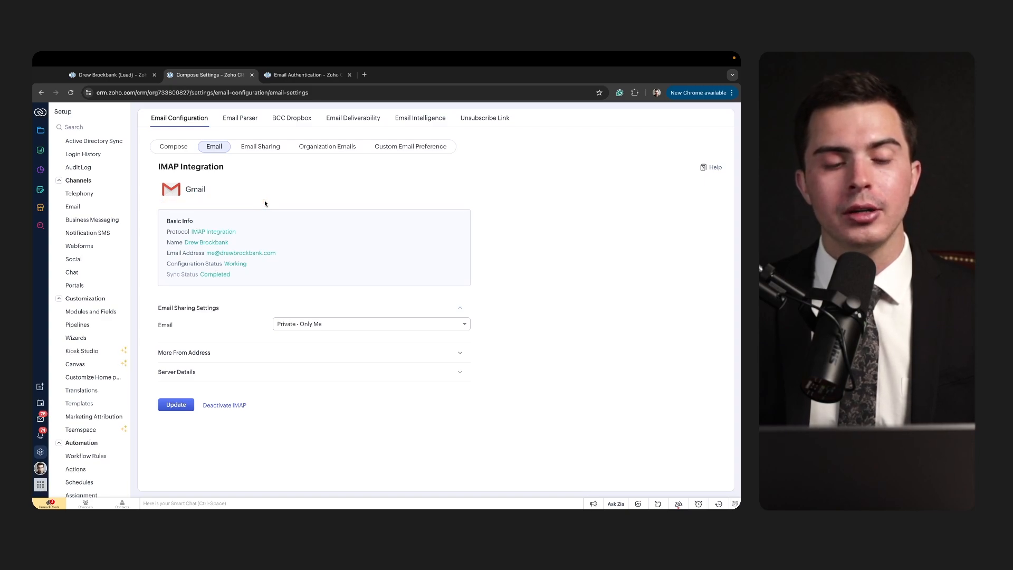
key("ctrl+shift+Tab")
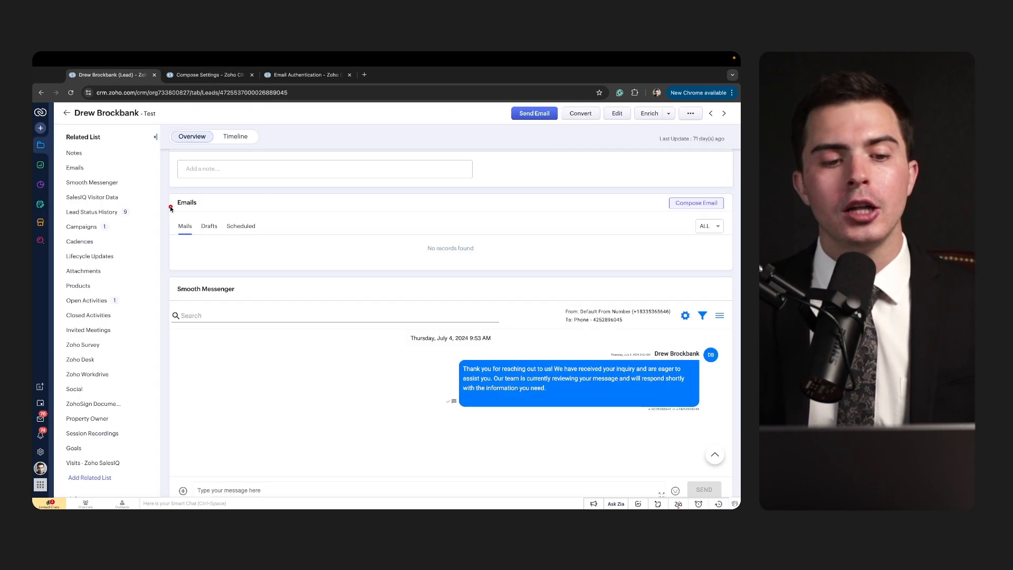
mouse_move(171, 207)
left_mouse_down()
mouse_move(248, 205)
mouse_move(150, 204)
mouse_move(264, 283)
mouse_move(310, 283)
left_mouse_up()
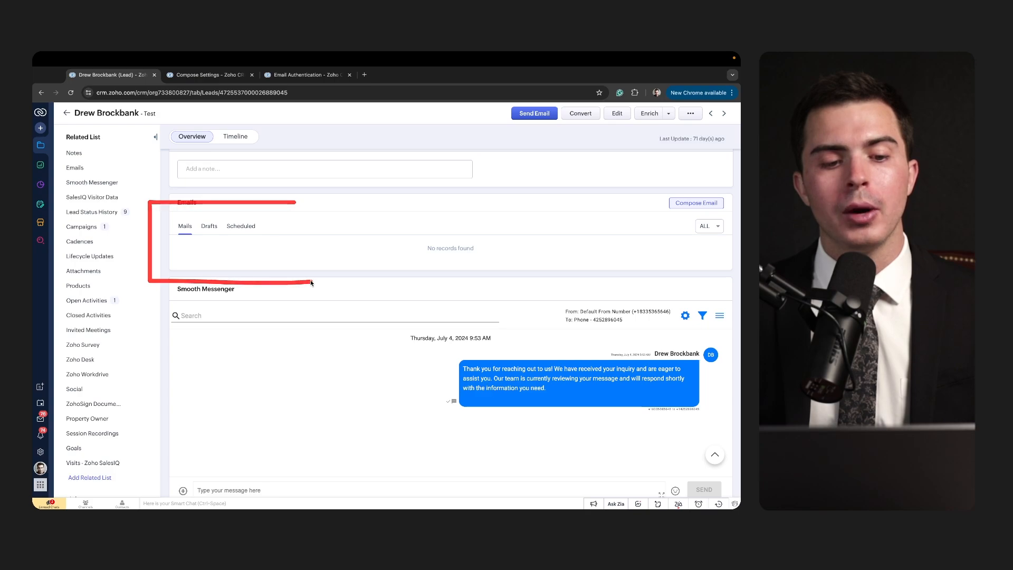
scroll(318, 252, "up", 10)
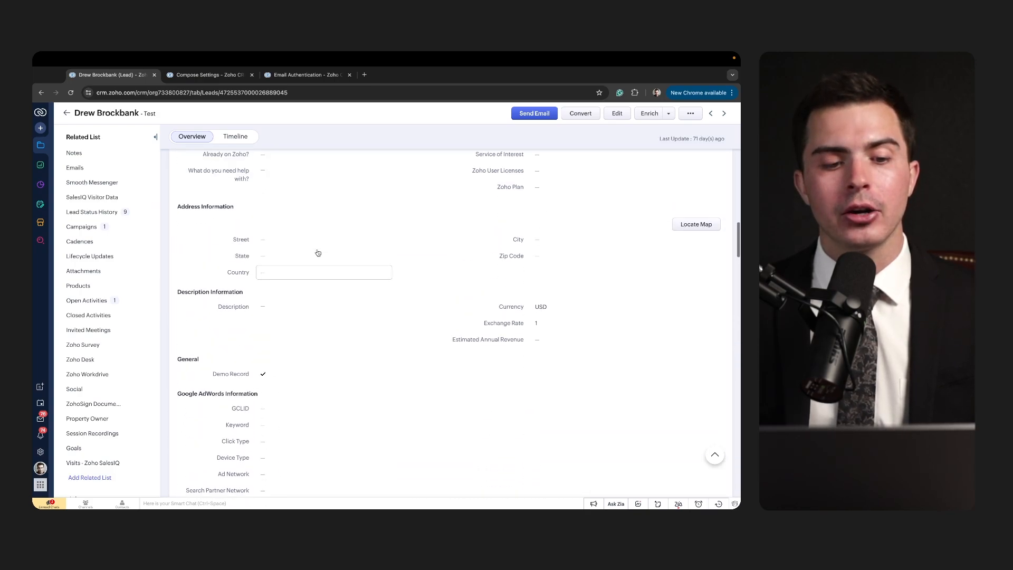
scroll(319, 253, "up", 10)
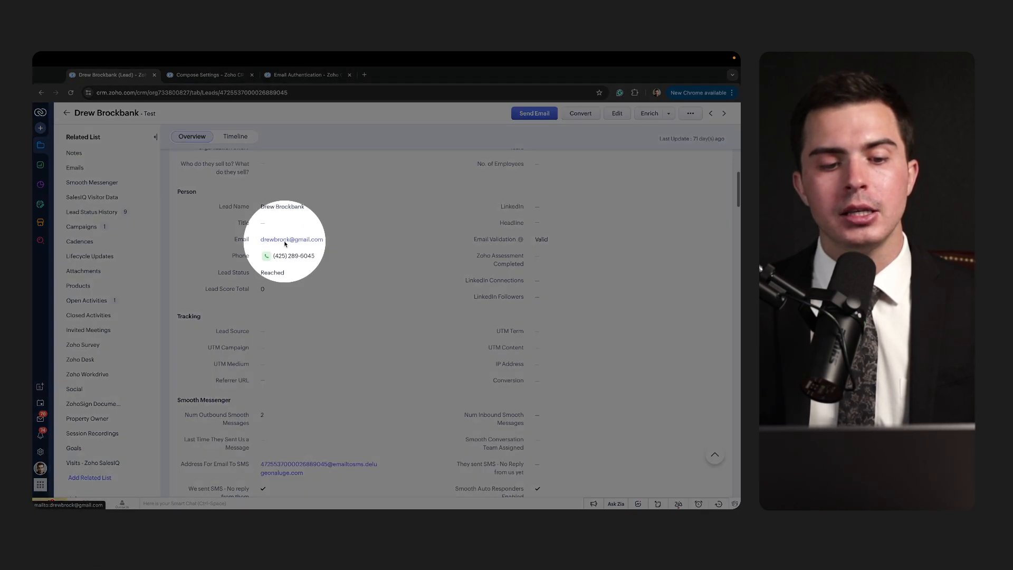
left_click(75, 167)
left_click_drag(167, 210, 221, 211)
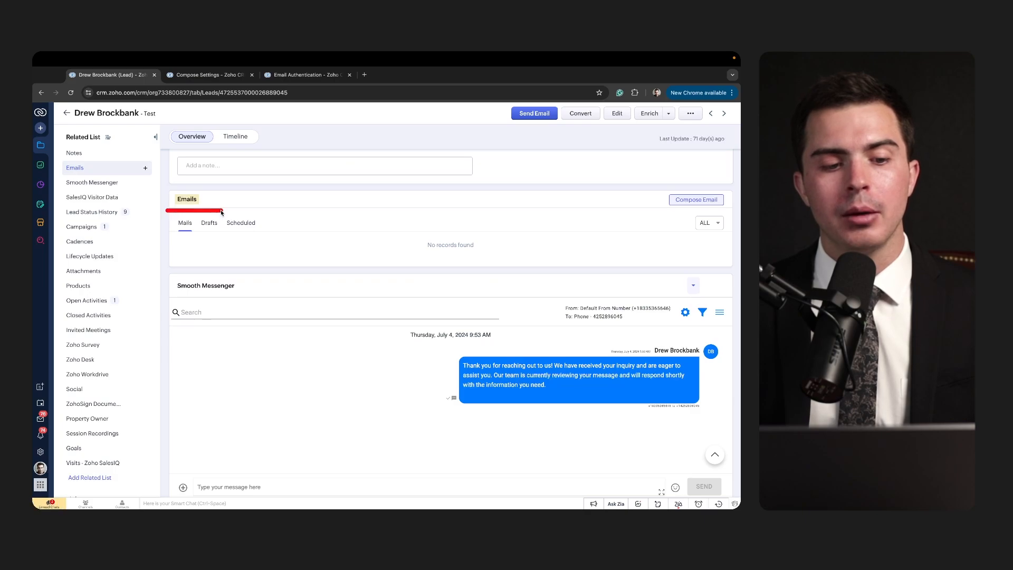
left_click_drag(201, 256, 272, 256)
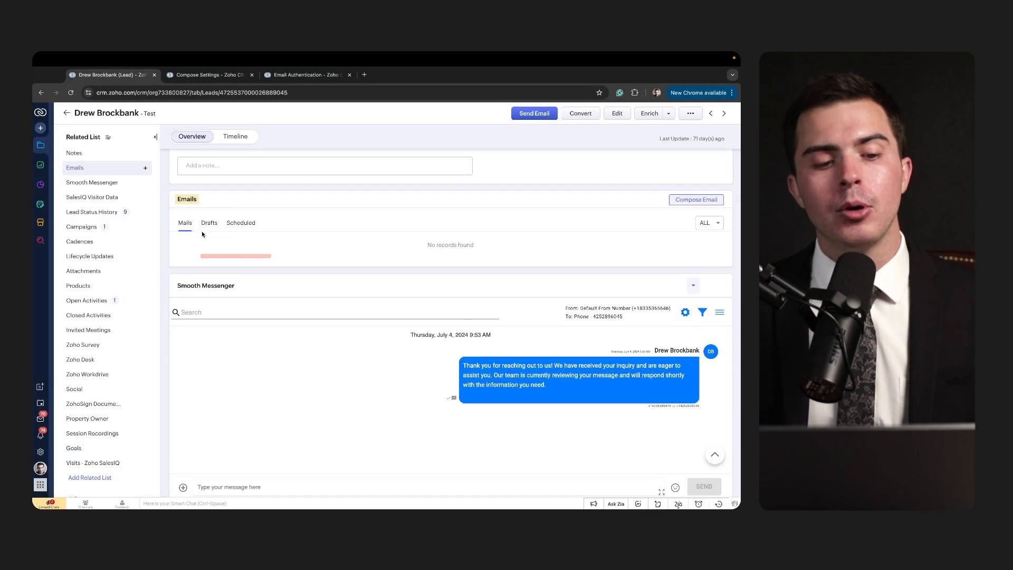
mouse_move(192, 256)
left_mouse_down()
mouse_move(241, 256)
mouse_move(227, 274)
left_mouse_up()
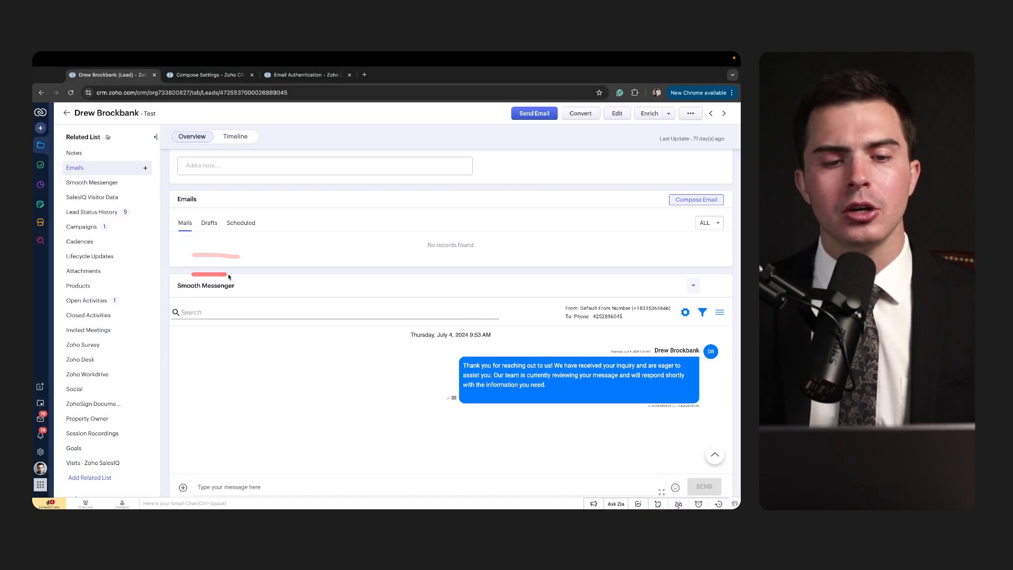
key("super+3")
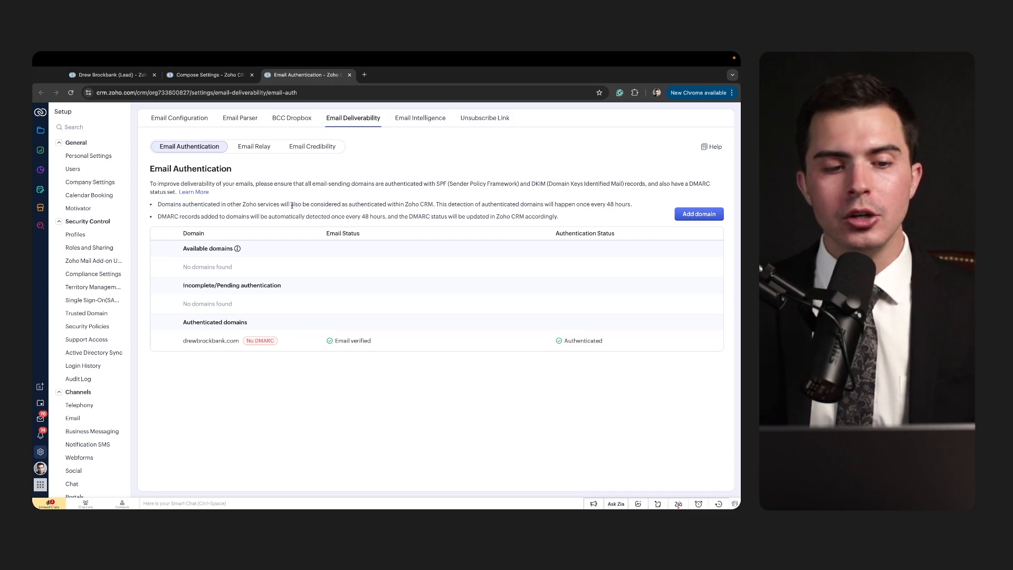
left_click_drag(143, 157, 242, 157)
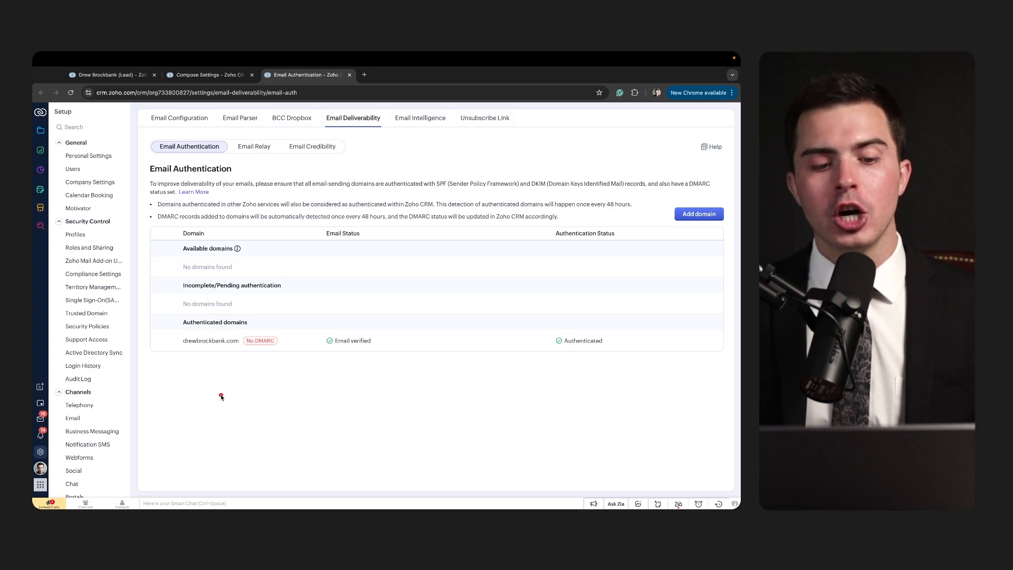
left_click_drag(321, 350, 394, 350)
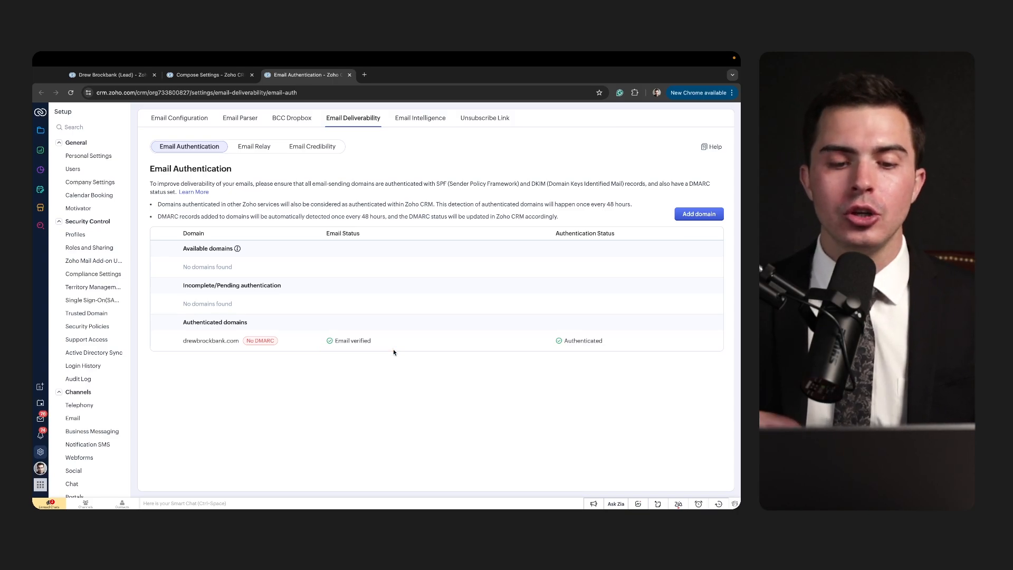
left_click_drag(544, 350, 618, 349)
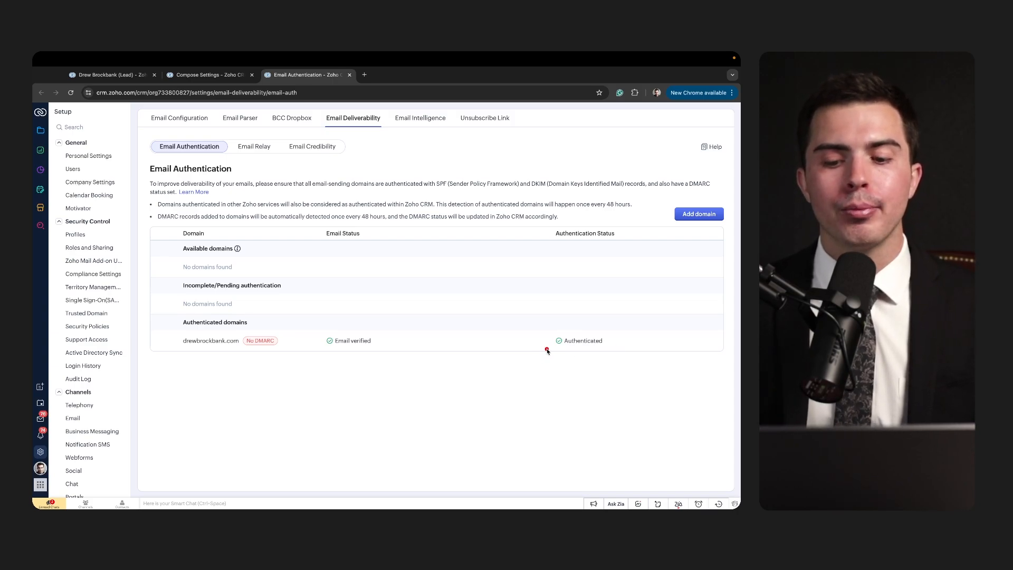
left_click_drag(547, 351, 619, 352)
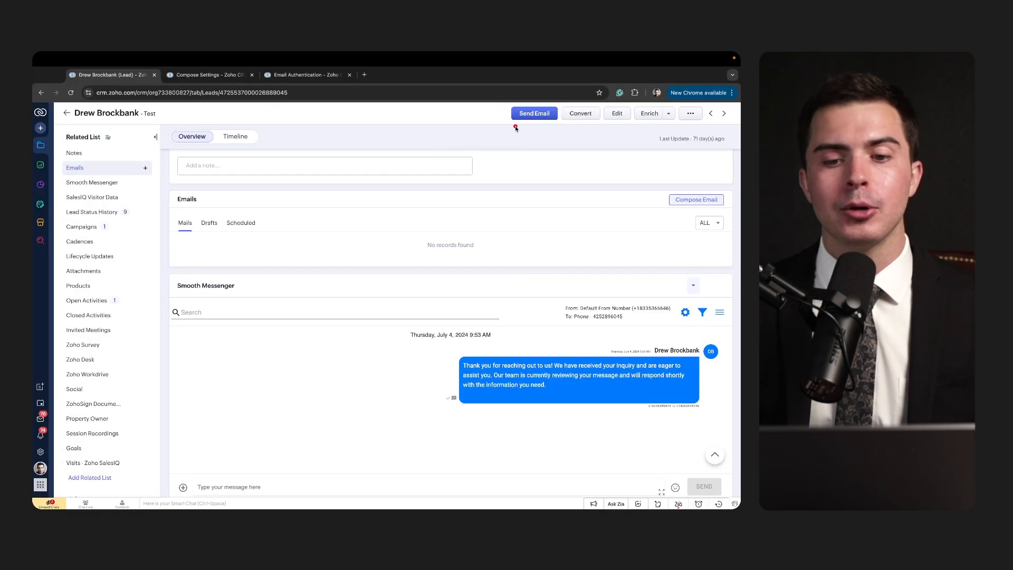
Step: Highlight the Send Email button, then scroll the lead record down toward Open Activities
left_click_drag(504, 127, 548, 127)
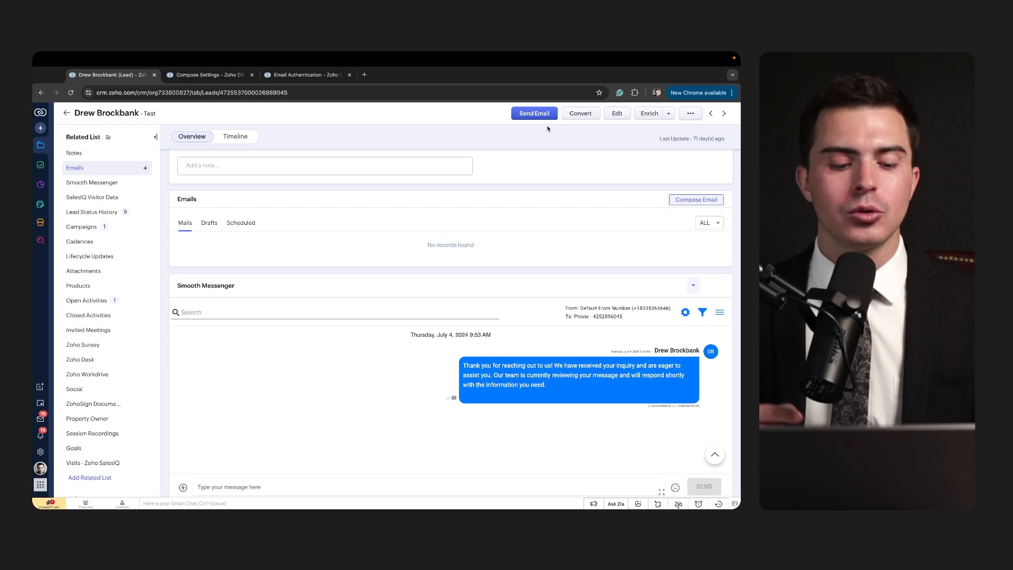
scroll(547, 206, "down", 1)
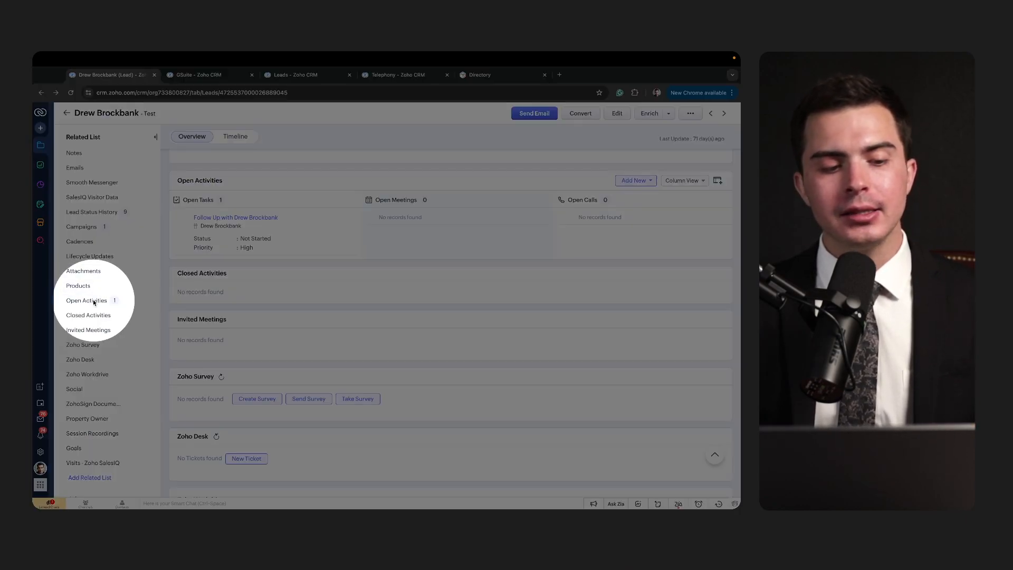
Step: Jump to the lead's Open Activities, mark its single open task, then view Google Calendar sync settings
left_click(93, 302)
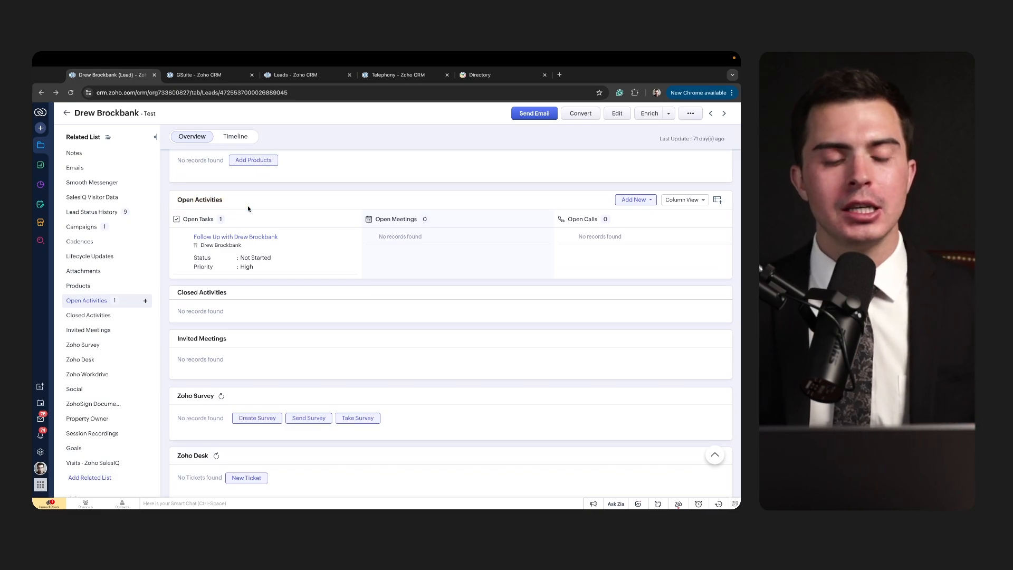
left_click_drag(180, 225, 245, 227)
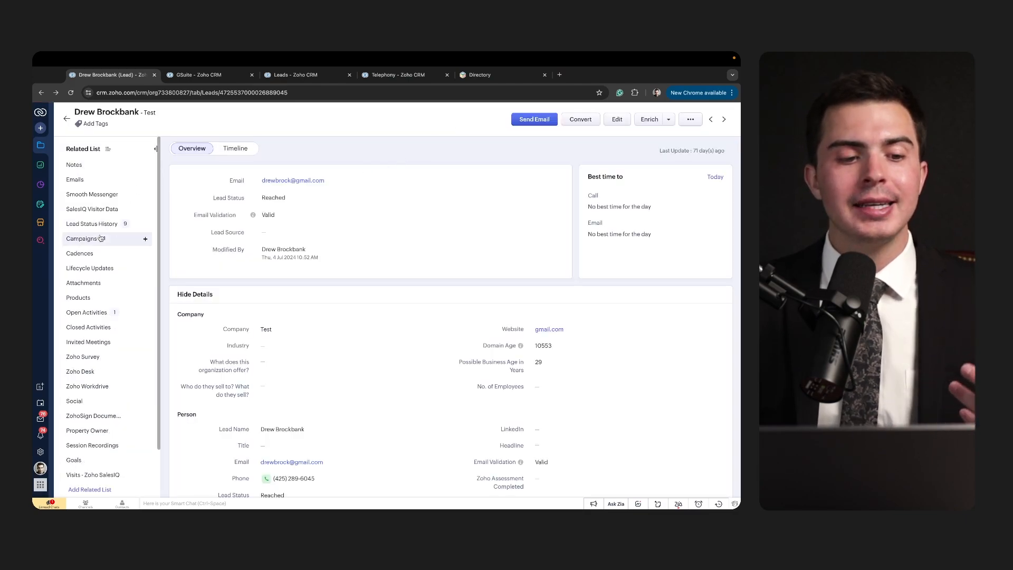
scroll(101, 239, "down", 2)
left_click(92, 243)
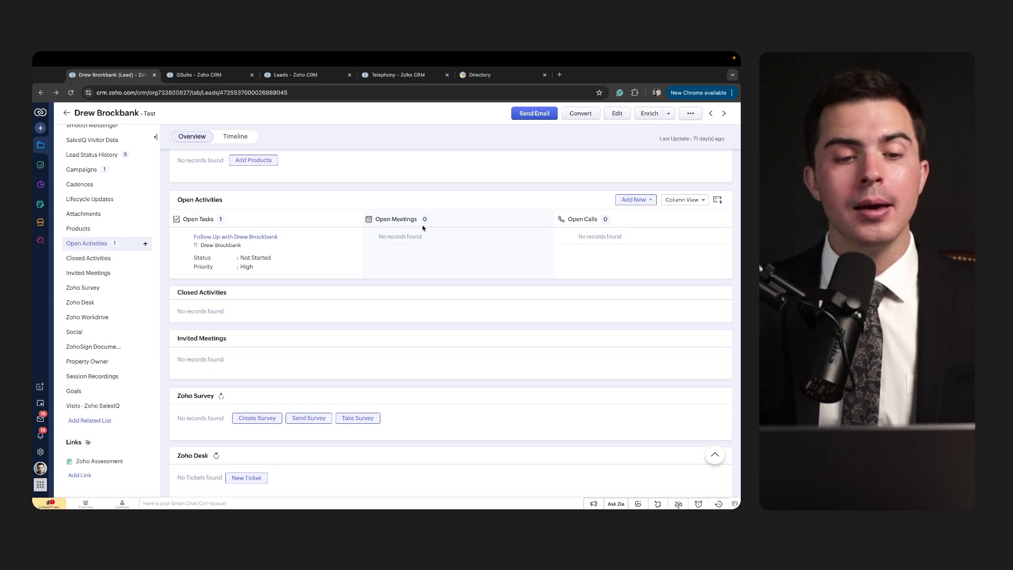
left_click(232, 78)
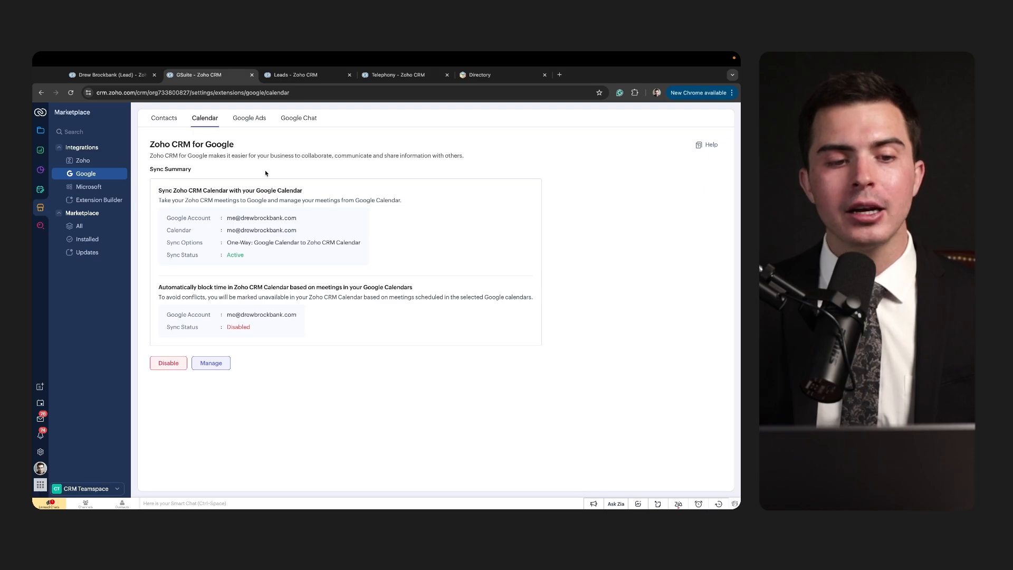
Step: Return to the lead record and mark the Open Meetings heading under Open Activities
key("super+1")
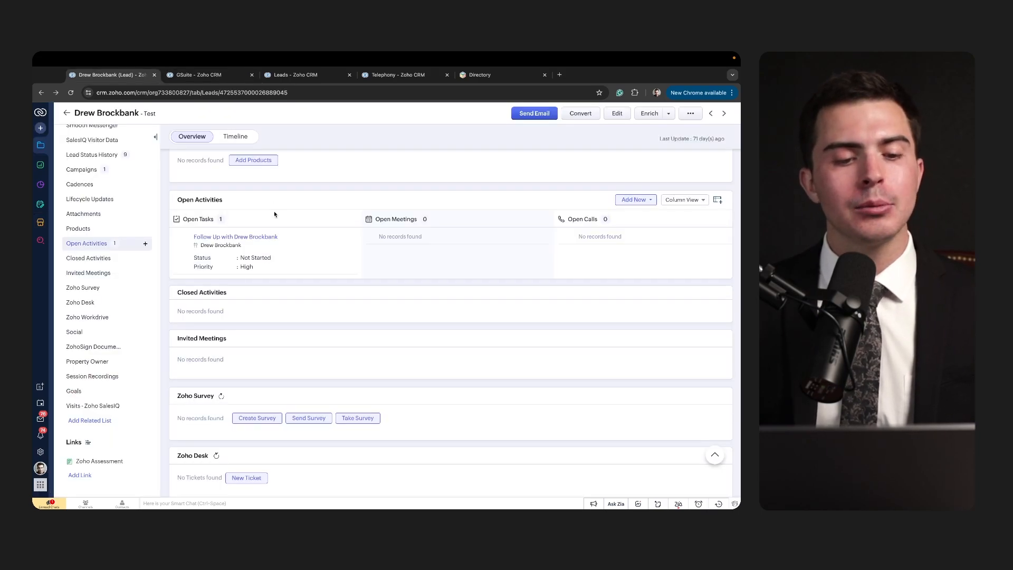
scroll(275, 214, "down", 1)
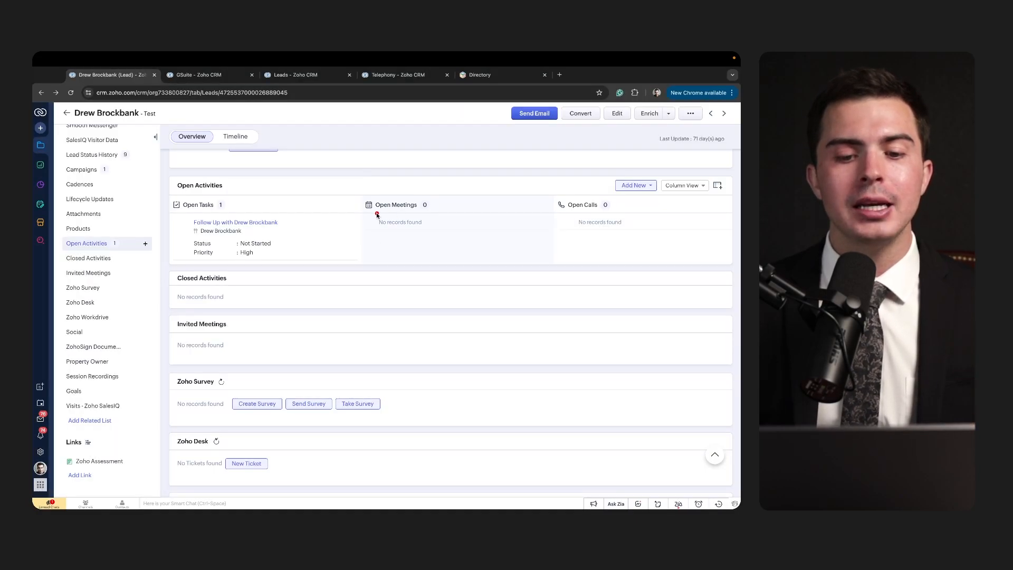
left_click_drag(372, 213, 443, 214)
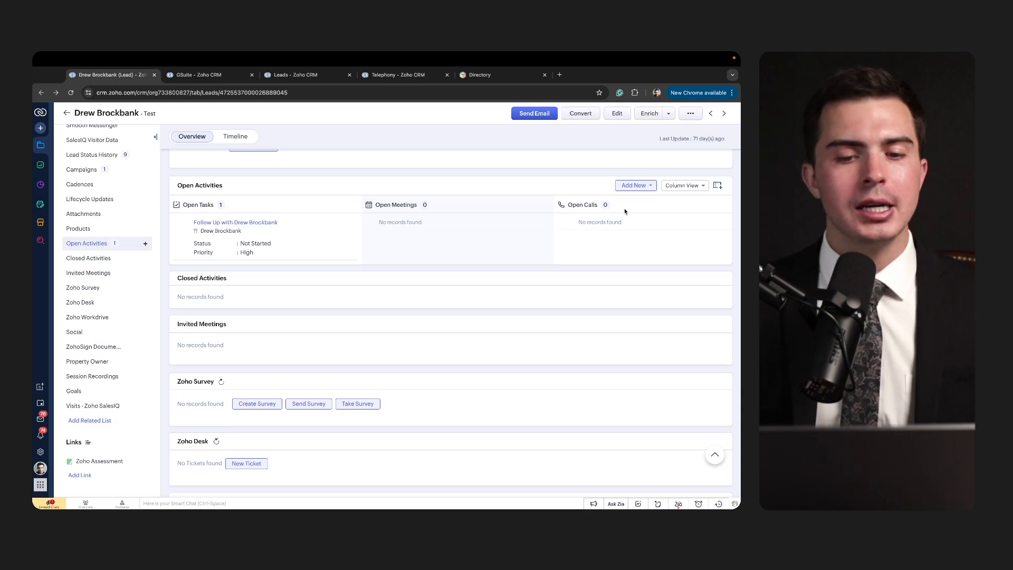
Step: Scroll the Telephony page and mark the single-click dialing description and phone call card
key("super+4")
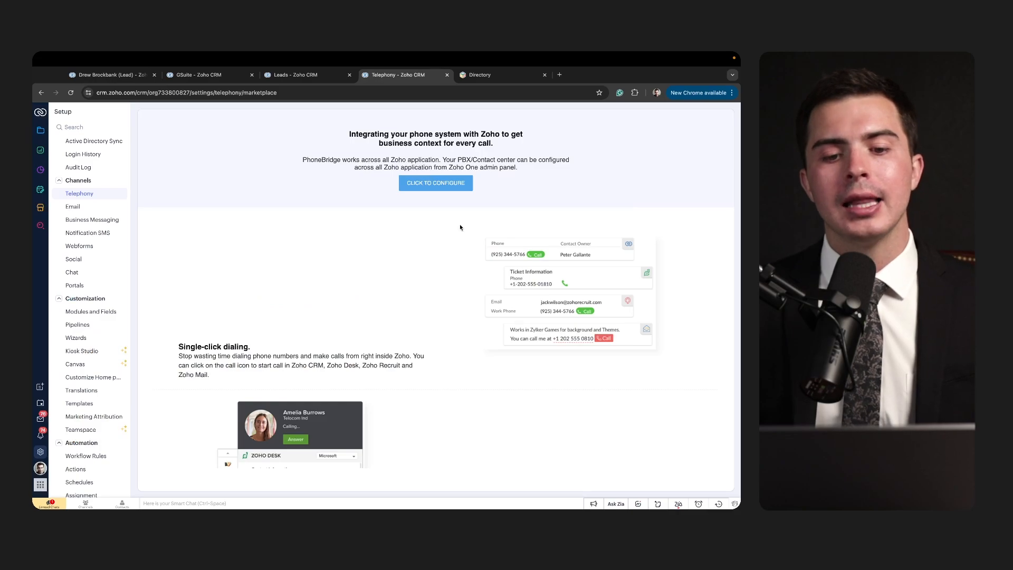
scroll(430, 227, "down", 1)
scroll(431, 261, "down", 2)
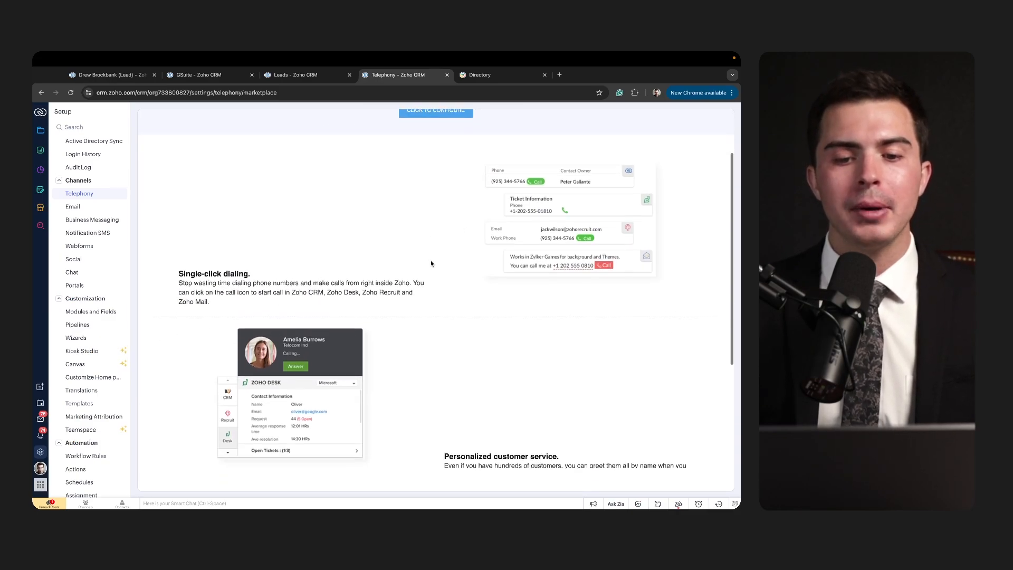
scroll(431, 262, "down", 3)
scroll(431, 262, "up", 4)
scroll(431, 262, "down", 1)
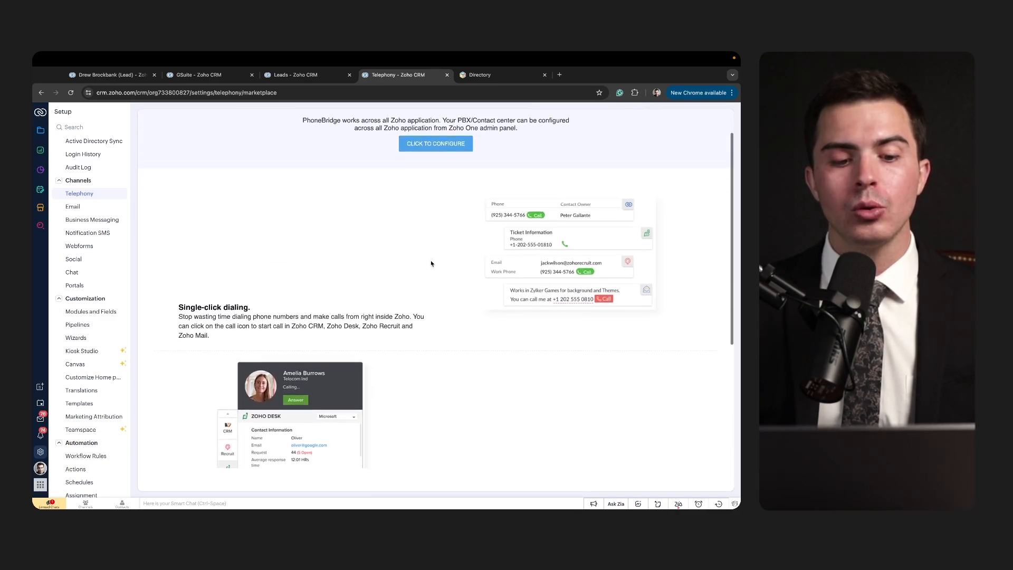
scroll(431, 260, "up", 1)
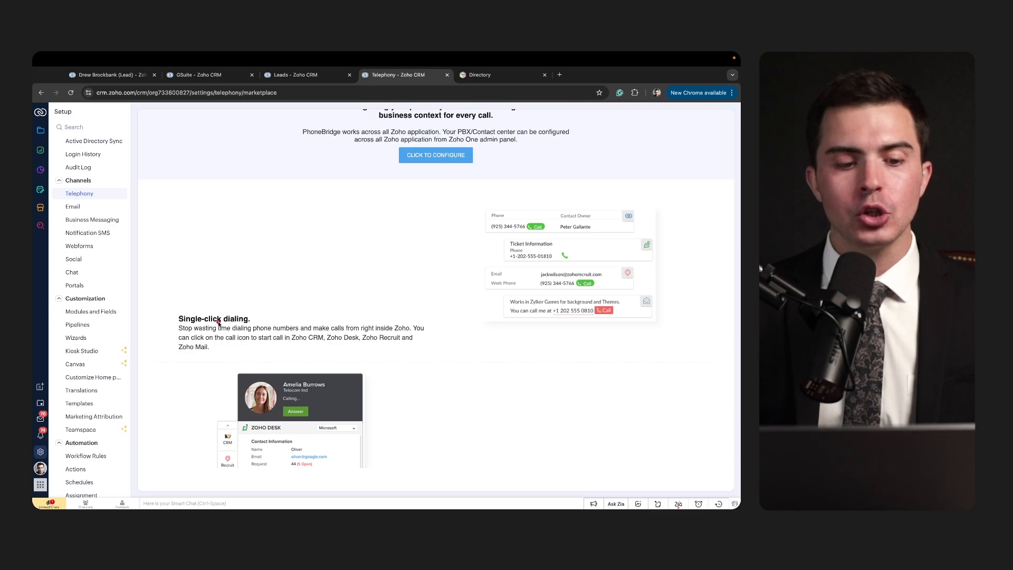
left_click_drag(180, 327, 306, 327)
mouse_move(628, 206)
left_mouse_down()
mouse_move(491, 206)
mouse_move(565, 321)
left_mouse_up()
Step: Mark the Zoho Desk calling card, the CRM, Recruit and Desk icons, and customer-service text
scroll(510, 311, "down", 2)
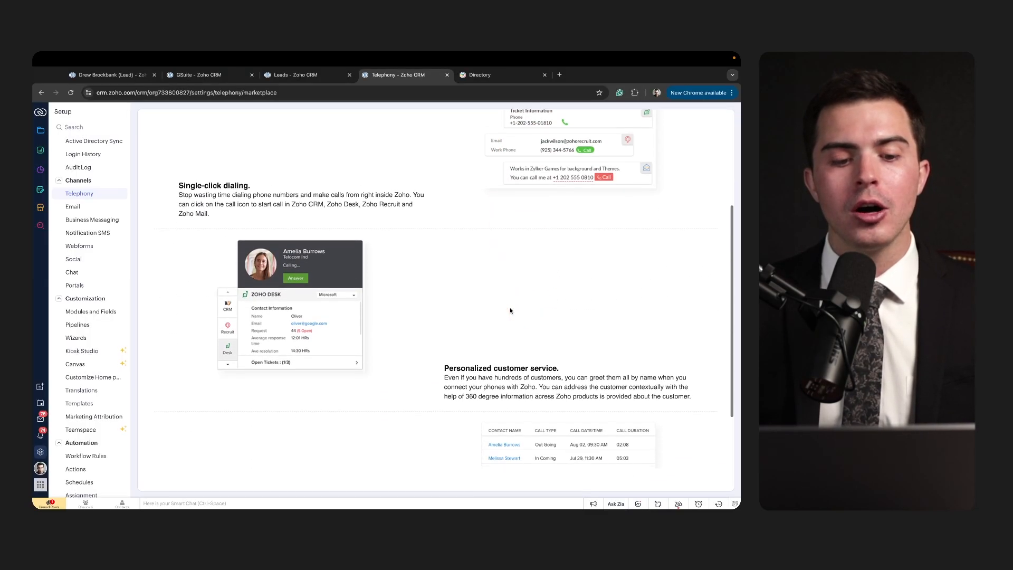
scroll(509, 310, "down", 1)
scroll(366, 317, "down", 1)
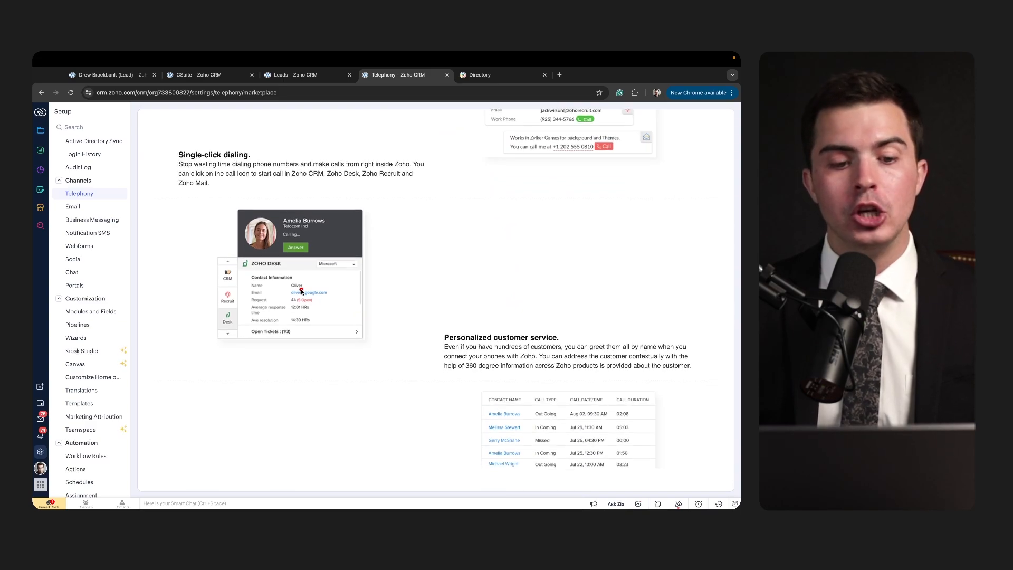
mouse_move(376, 211)
left_mouse_down()
mouse_move(193, 340)
mouse_move(378, 214)
left_mouse_up()
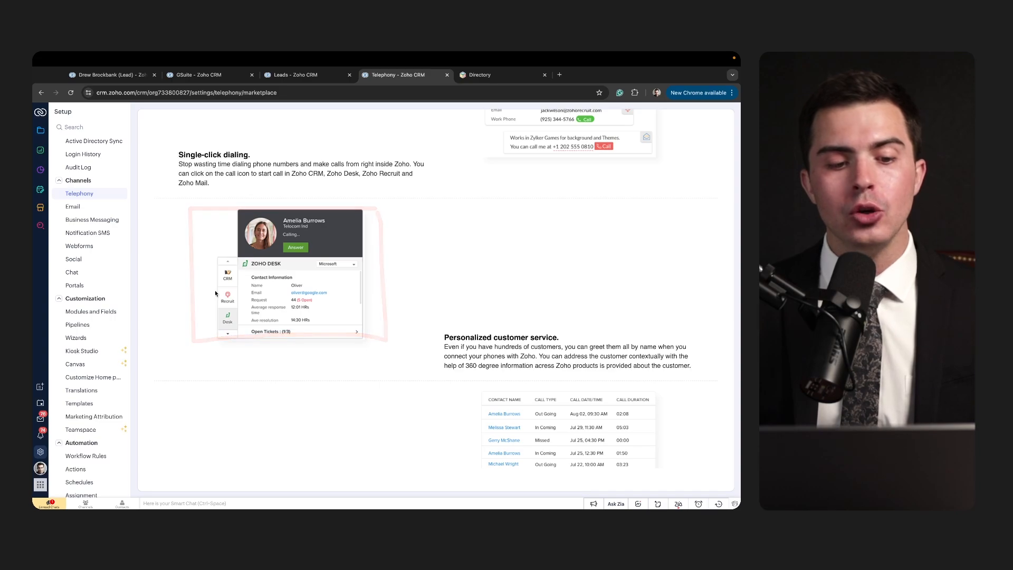
key("ctrl+s")
mouse_move(228, 275)
left_mouse_down()
mouse_move(228, 319)
mouse_move(239, 306)
left_mouse_up()
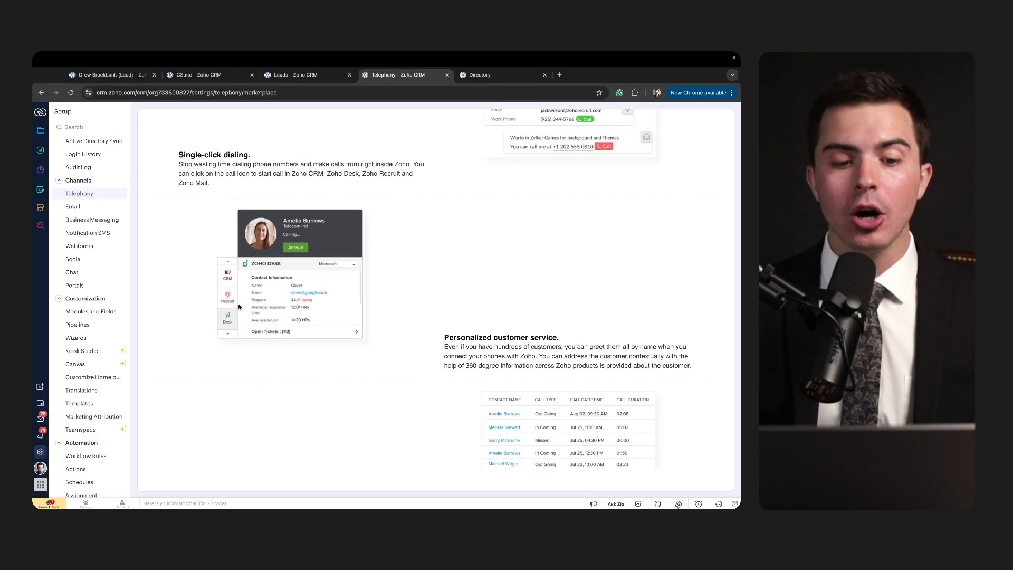
left_click_drag(210, 267, 211, 269)
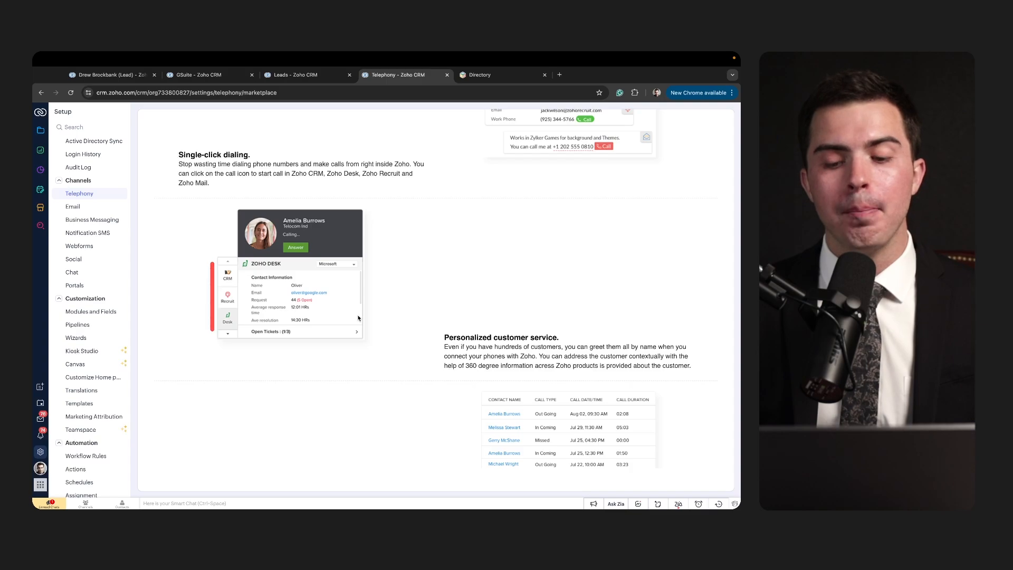
mouse_move(706, 337)
left_mouse_down()
mouse_move(514, 338)
mouse_move(737, 505)
mouse_move(734, 344)
mouse_move(708, 339)
left_mouse_up()
Step: Underline the automatic call logging sentence and the first call log row
scroll(545, 369, "down", 2)
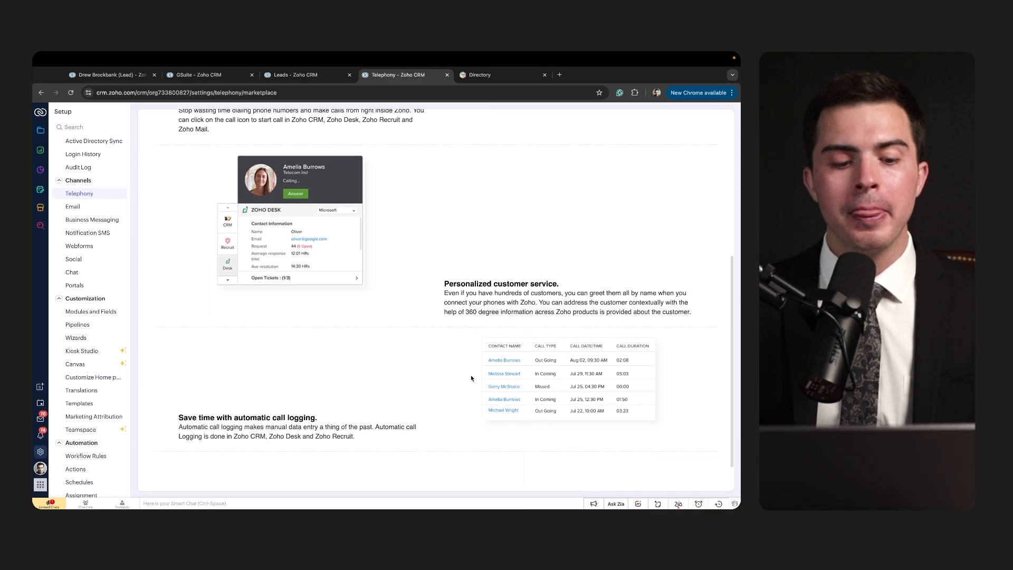
left_click_drag(173, 426, 389, 425)
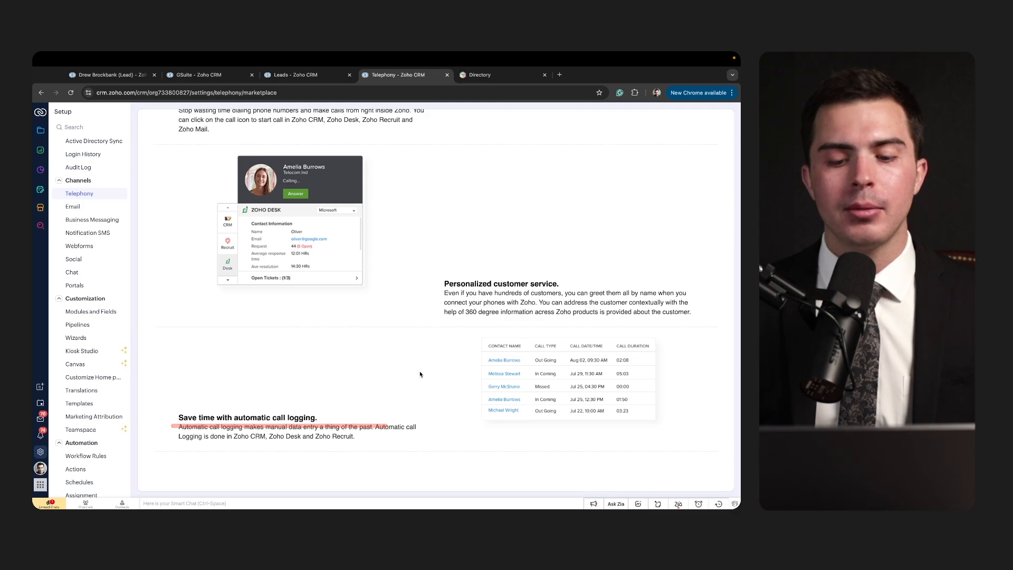
left_click_drag(478, 364, 574, 365)
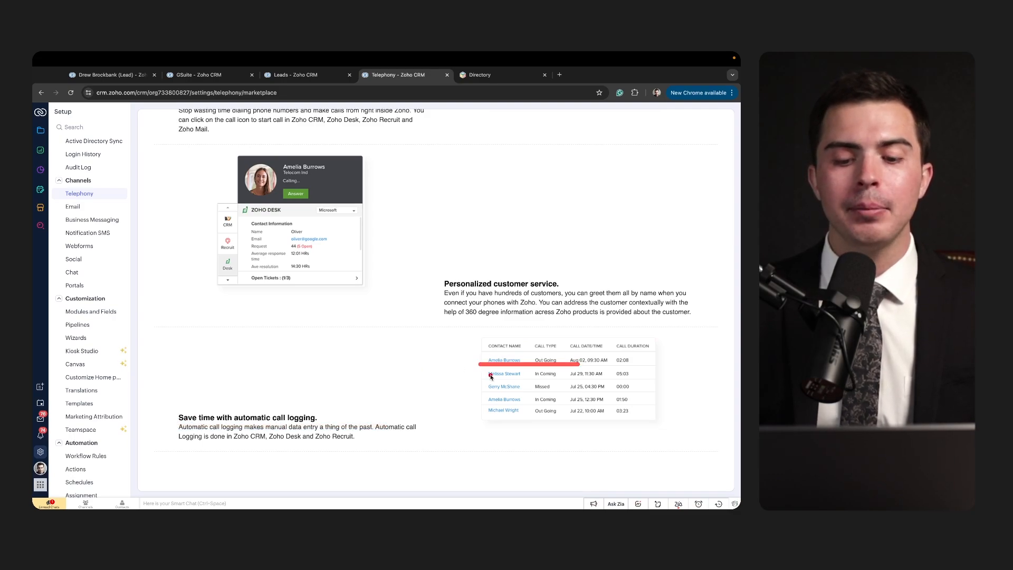
scroll(413, 374, "up", 2)
scroll(413, 374, "up", 1)
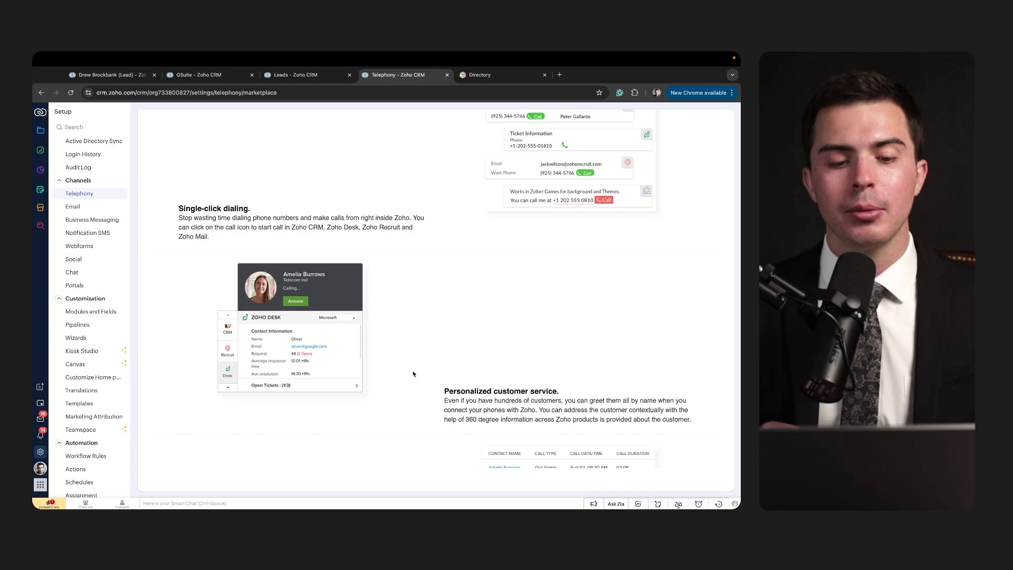
scroll(413, 374, "down", 3)
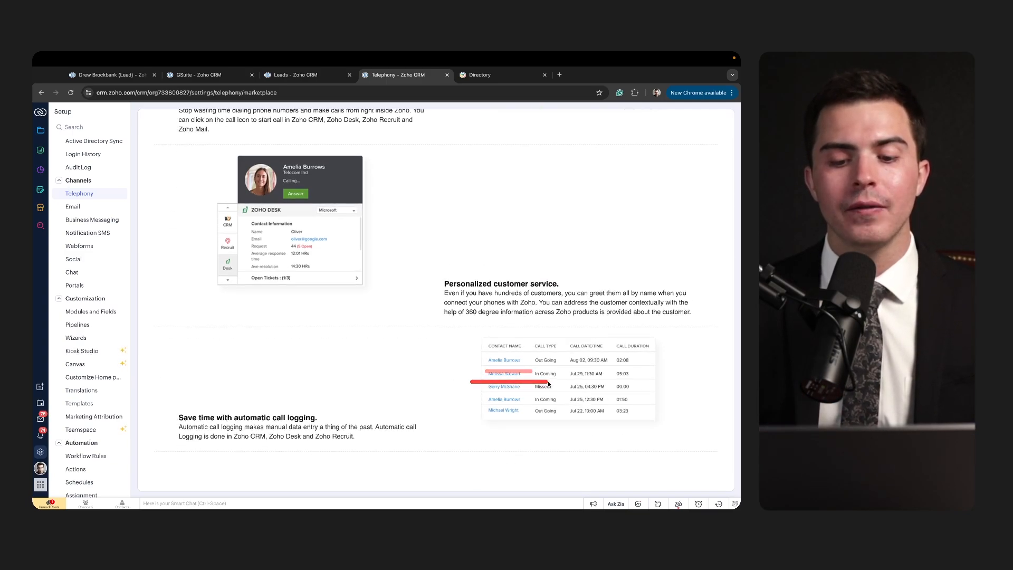
scroll(474, 380, "up", 7)
Step: Browse the Telephony MarketPlace provider grid, including Zoho Voice and RingCentral
key("ctrl+Tab")
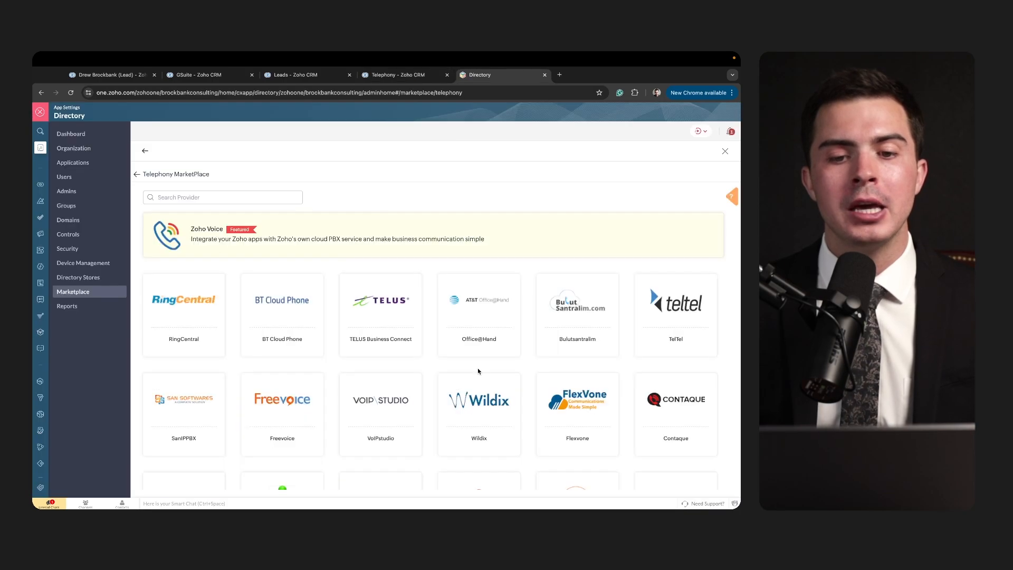
scroll(478, 371, "down", 5)
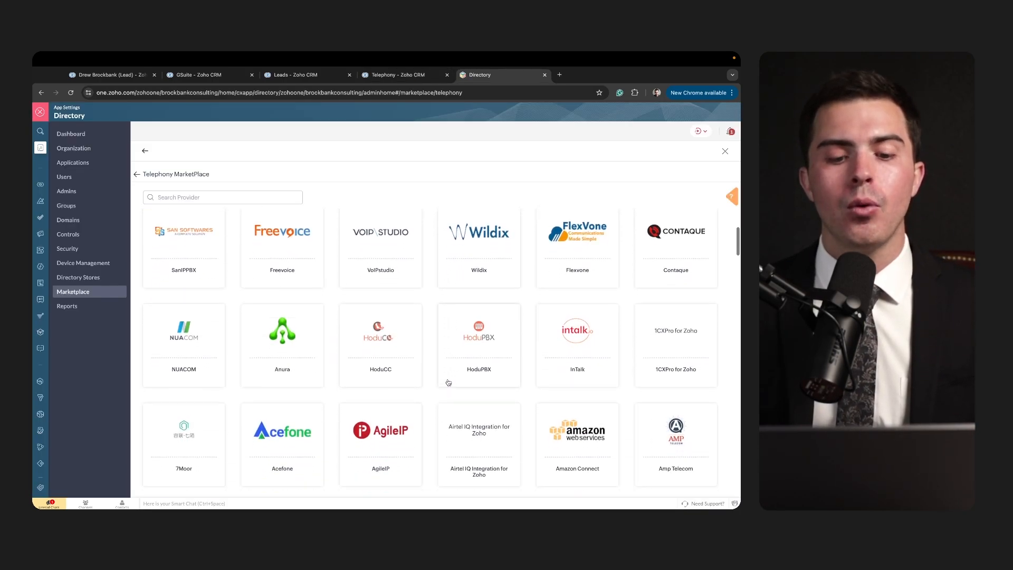
scroll(449, 382, "down", 15)
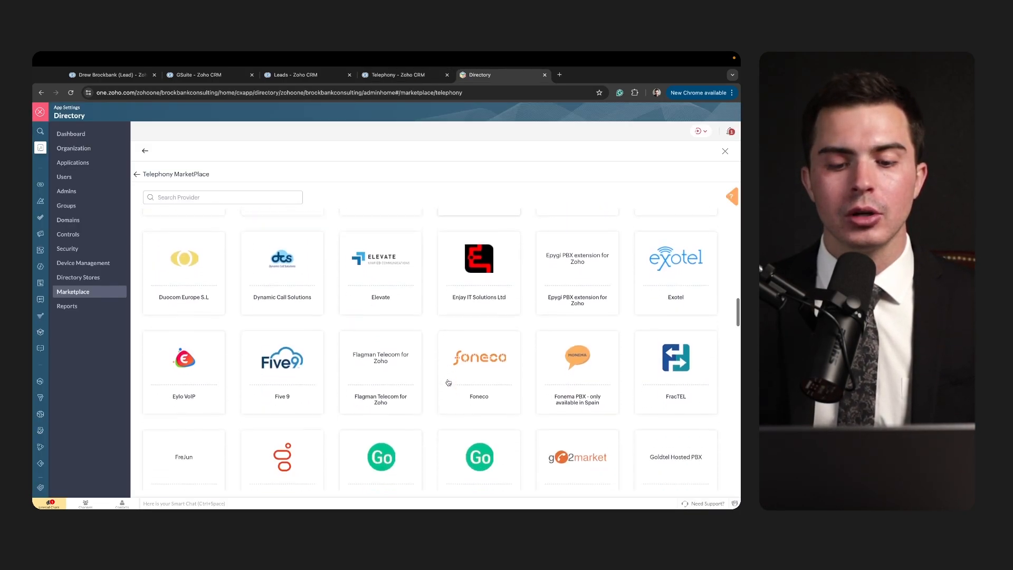
scroll(449, 382, "up", 20)
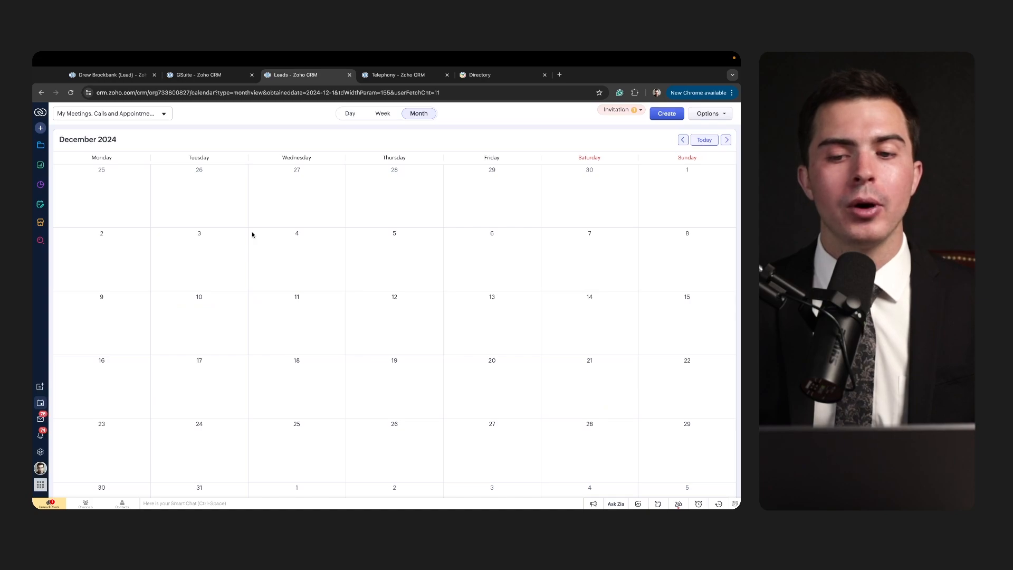
Step: Back on the lead record, underline the Open Tasks, Open Meetings and Open Calls headings
left_click(110, 75)
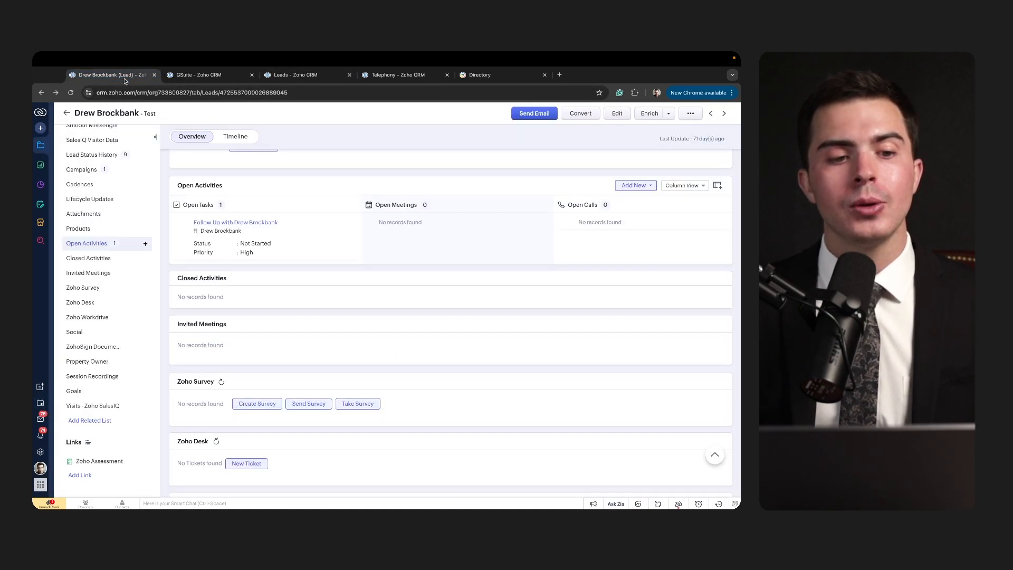
left_click_drag(176, 211, 231, 211)
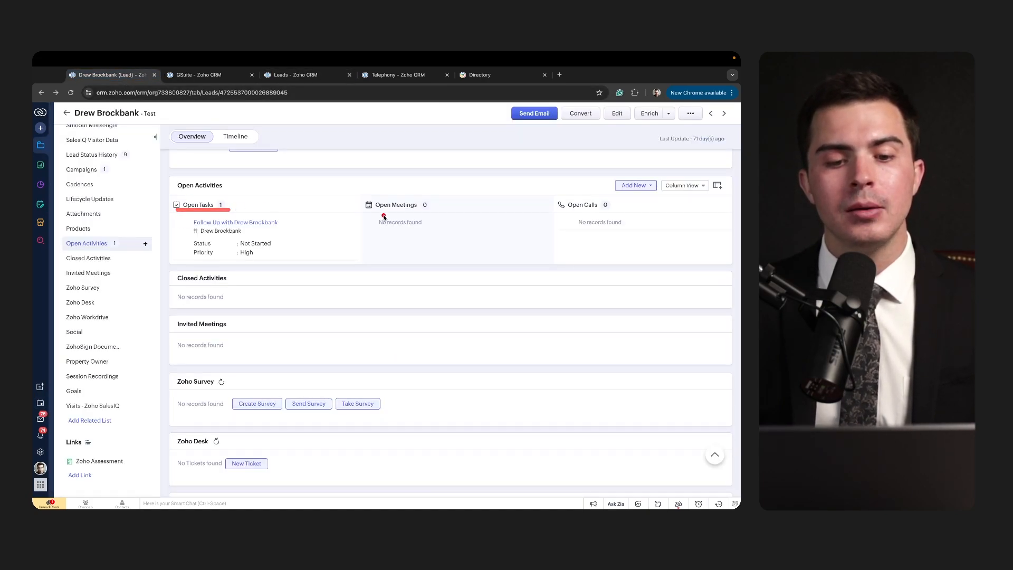
left_click_drag(366, 212, 450, 213)
left_click_drag(568, 212, 616, 211)
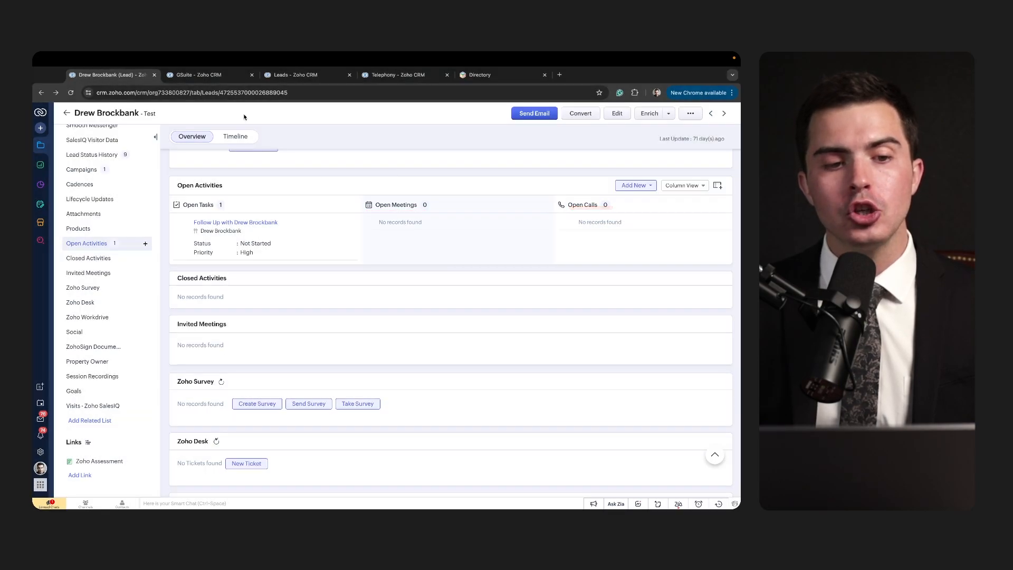
Step: Show the New Meeting options for December 5, 2024 on the calendar, dismiss them, and return to the lead
left_click(213, 76)
left_click(282, 76)
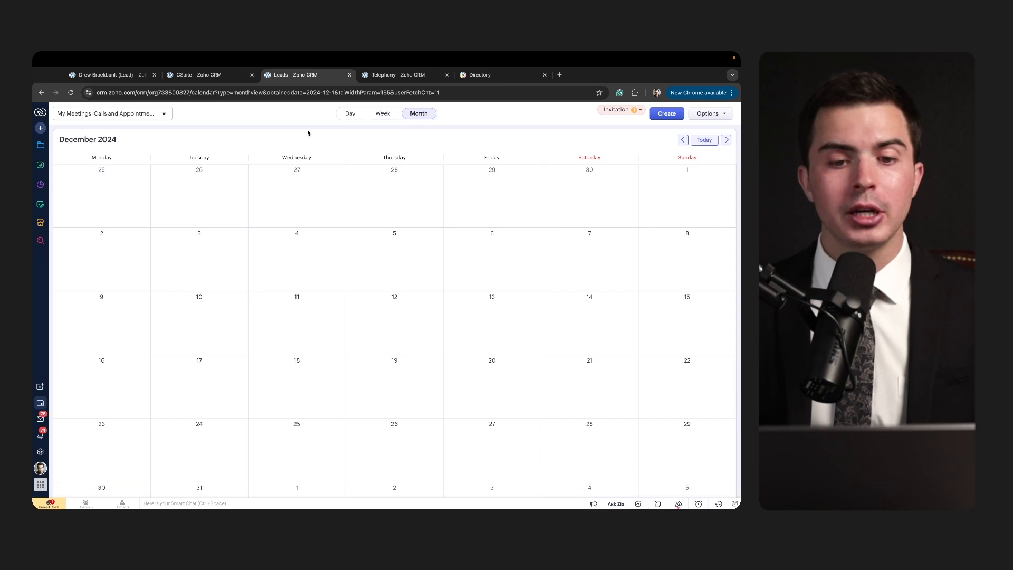
left_click(393, 260)
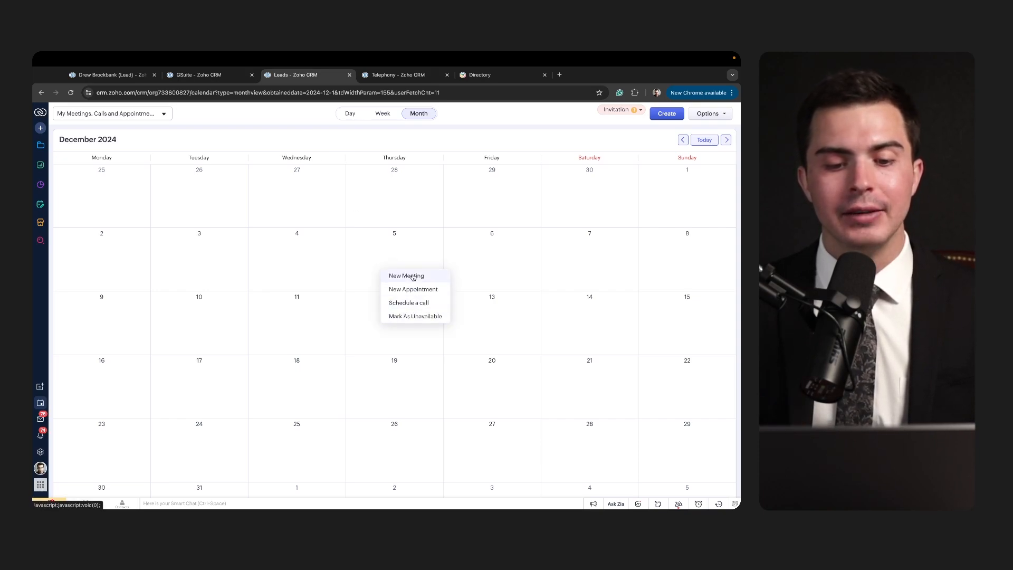
left_click(445, 124)
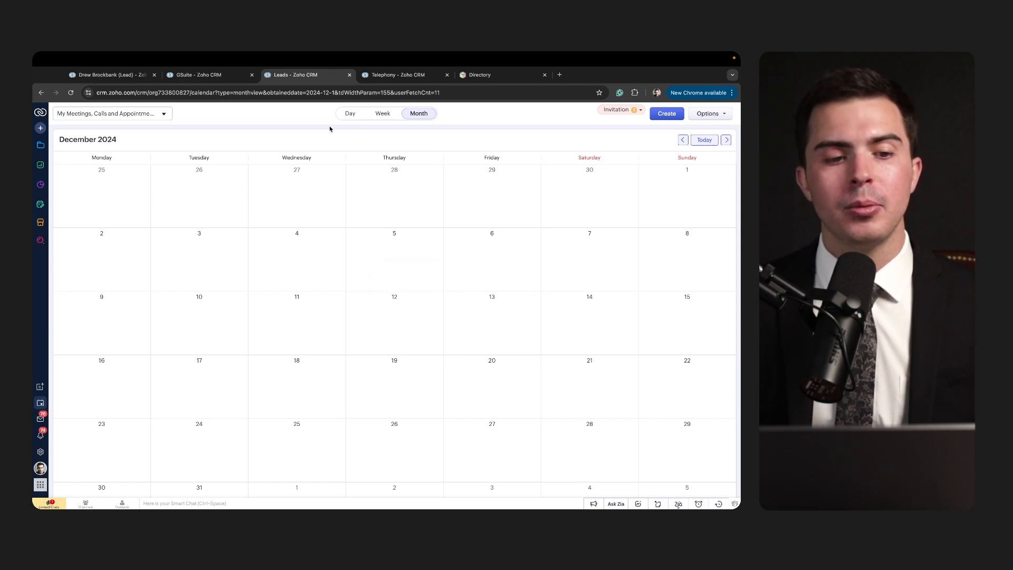
left_click(113, 76)
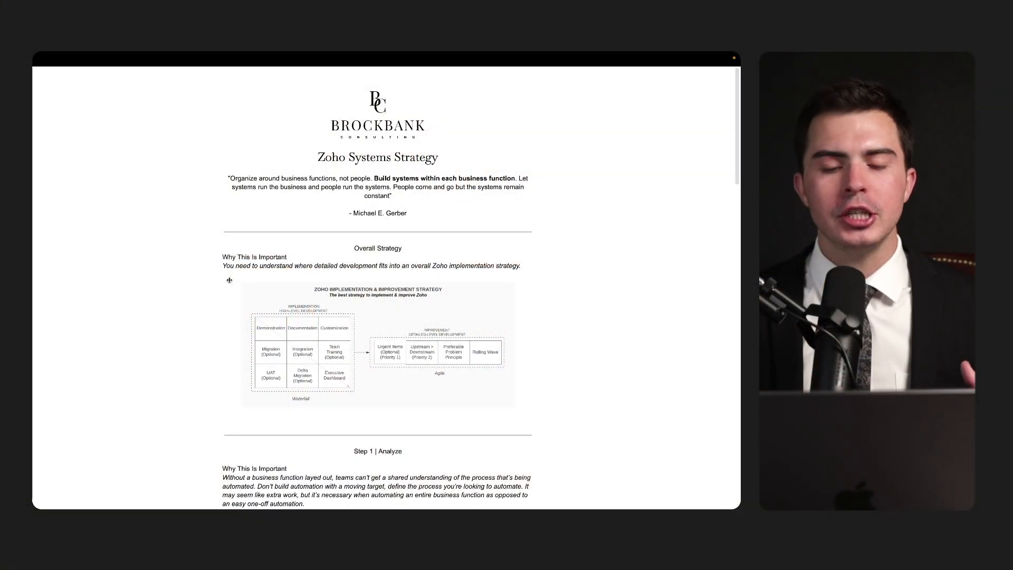
Step: Scroll down to Step 1 | Analyze and select the Business Function Steps bullet list
scroll(250, 323, "down", 1)
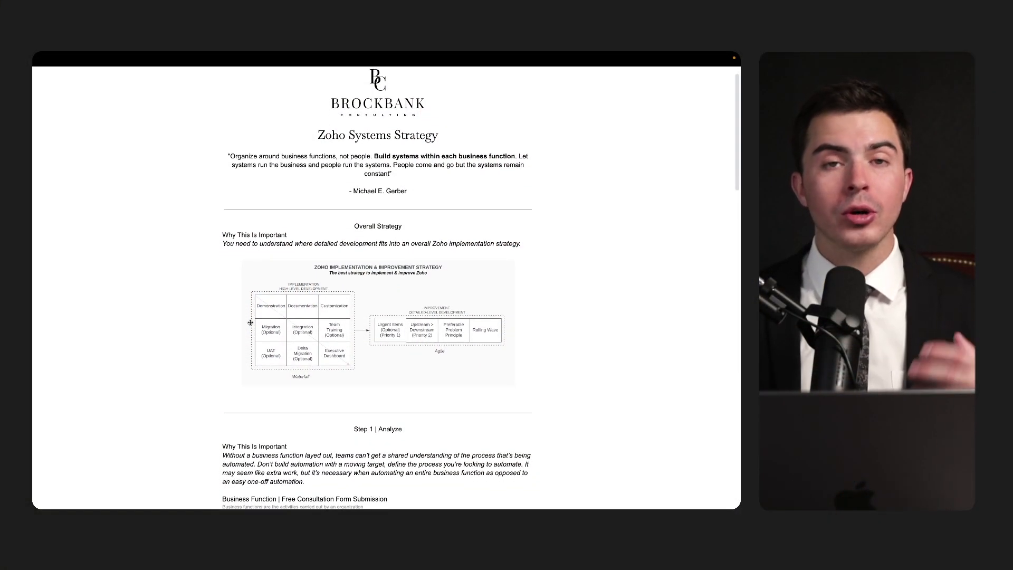
scroll(250, 323, "down", 10)
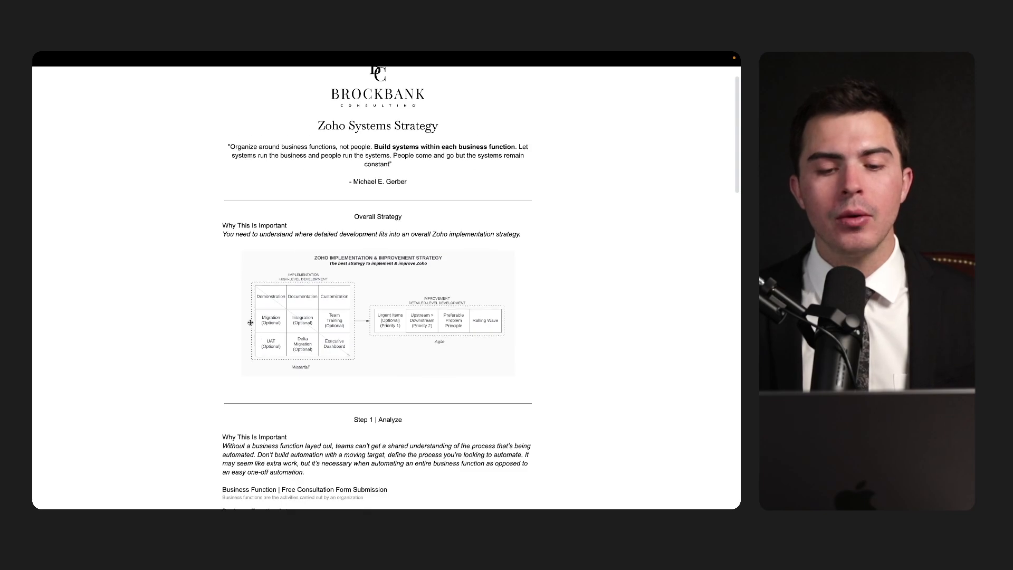
scroll(250, 320, "down", 1)
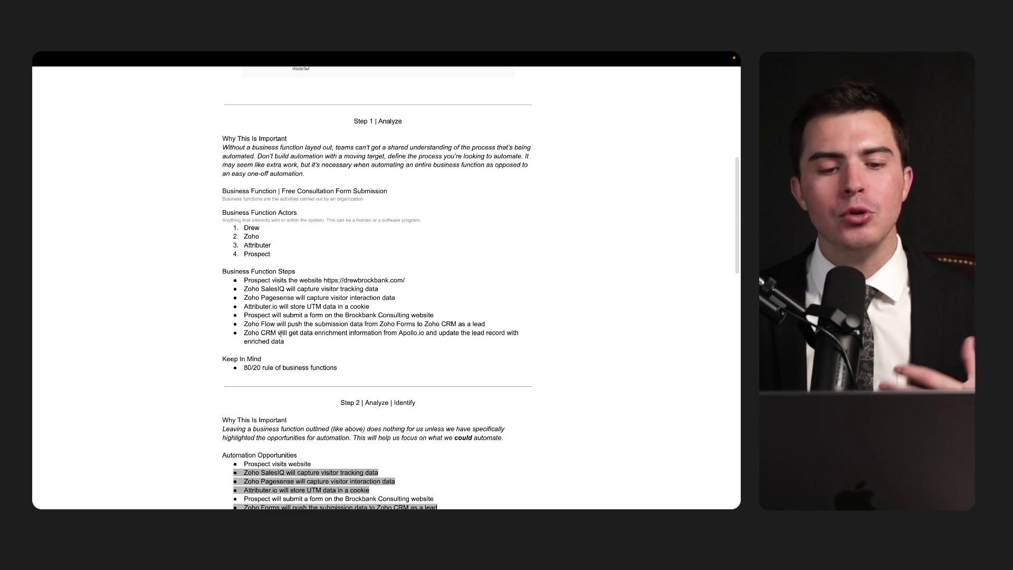
scroll(280, 334, "down", 3)
scroll(281, 333, "down", 1)
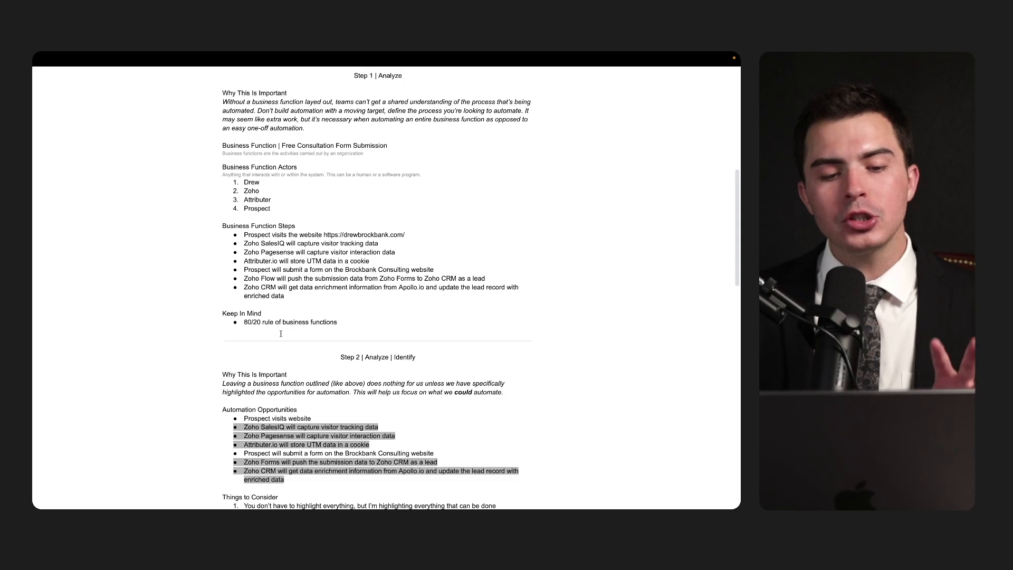
scroll(281, 333, "up", 1)
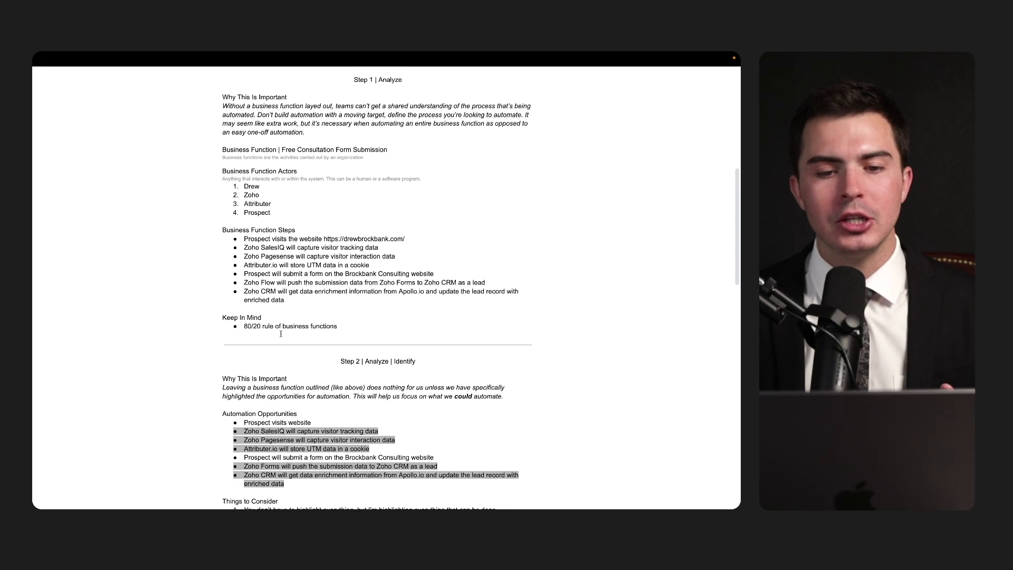
left_click_drag(244, 239, 298, 299)
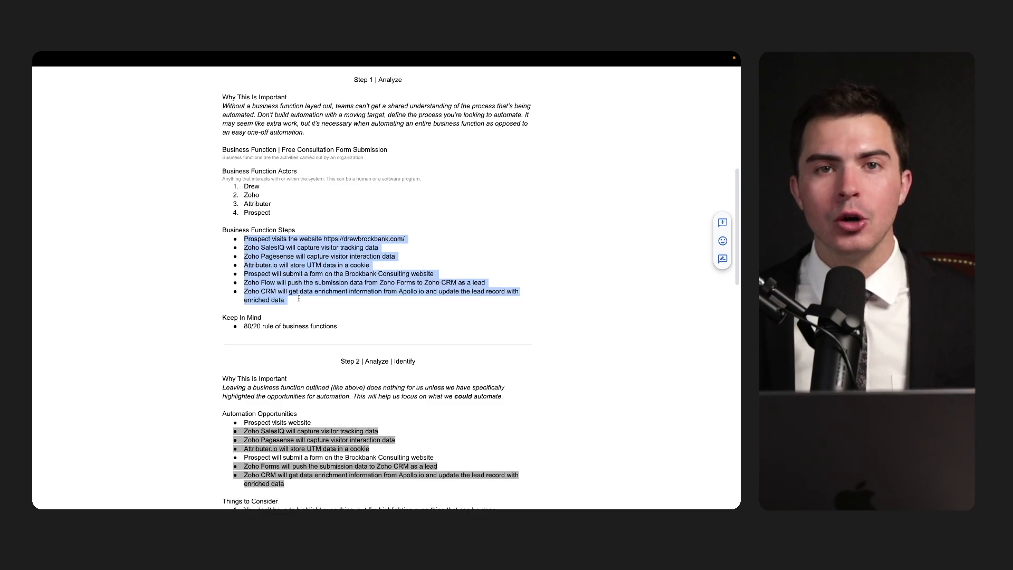
Step: Highlight the Automation Opportunities bullets and the five prioritized automation items
scroll(299, 299, "down", 4)
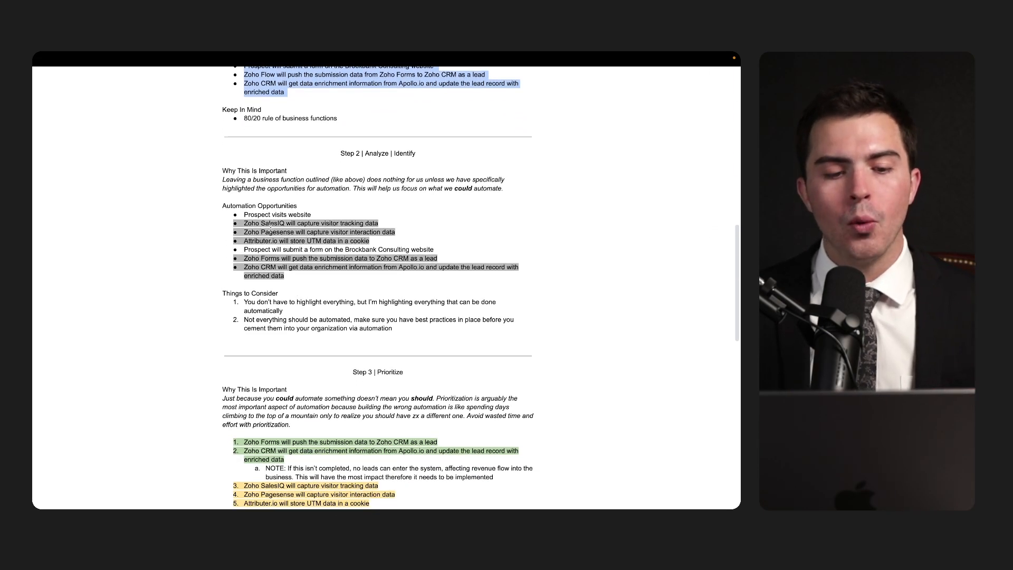
left_click_drag(243, 216, 292, 273)
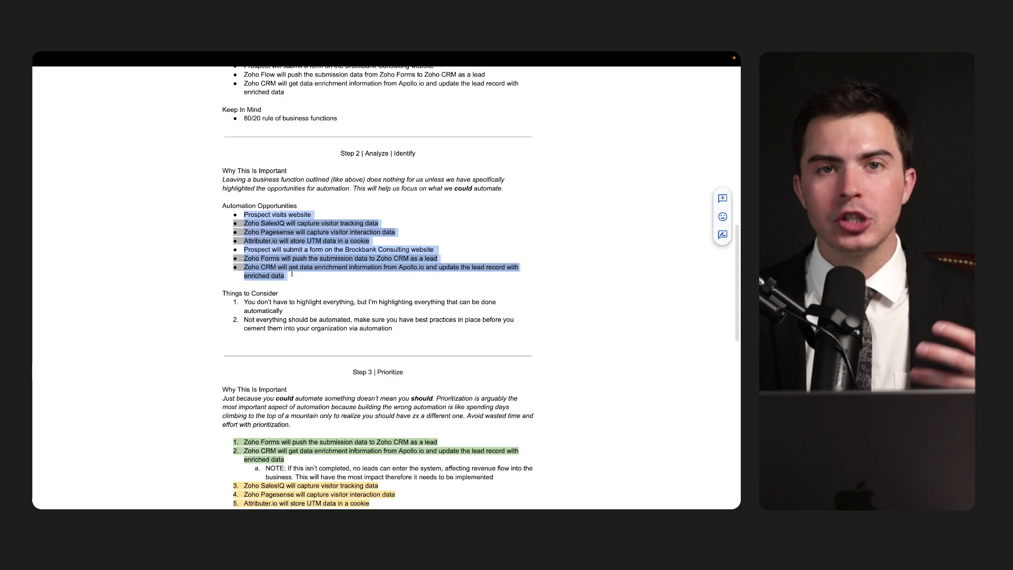
scroll(292, 274, "down", 4)
scroll(292, 273, "down", 1)
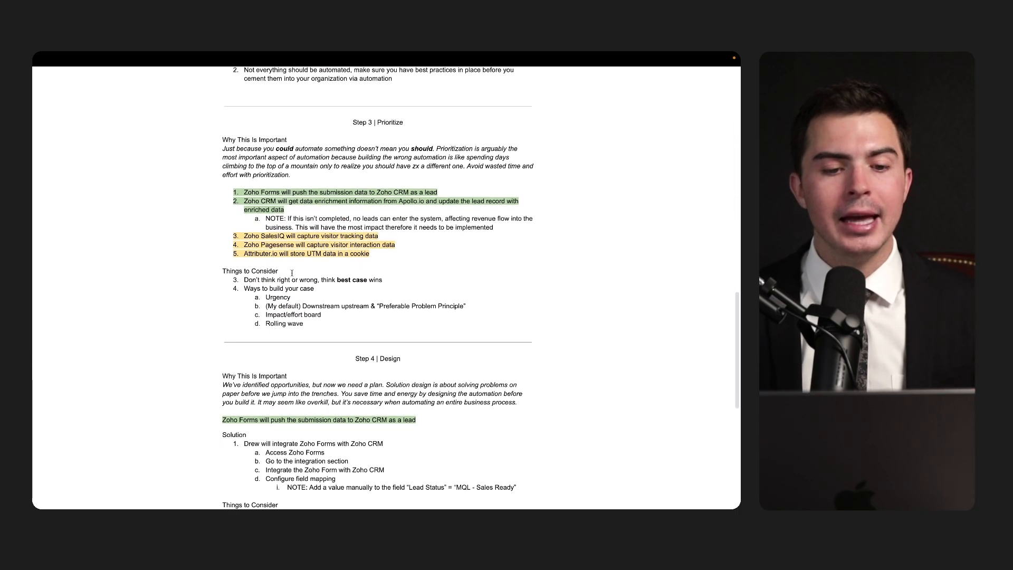
left_click_drag(234, 178, 375, 253)
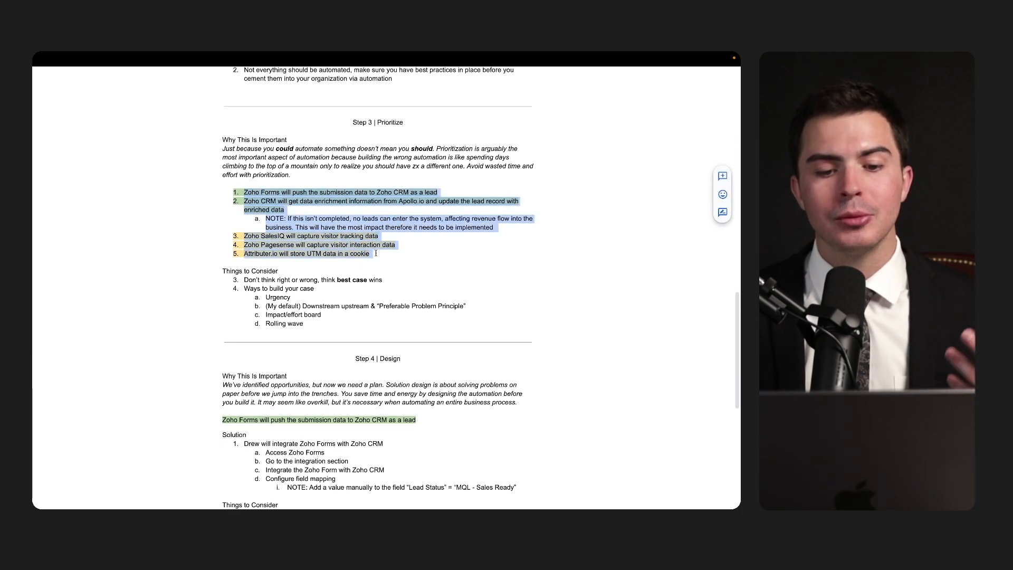
Step: Highlight the Zoho Forms to Zoho CRM design item and Business Function Steps, then return to the Journey Map
scroll(225, 204, "down", 5)
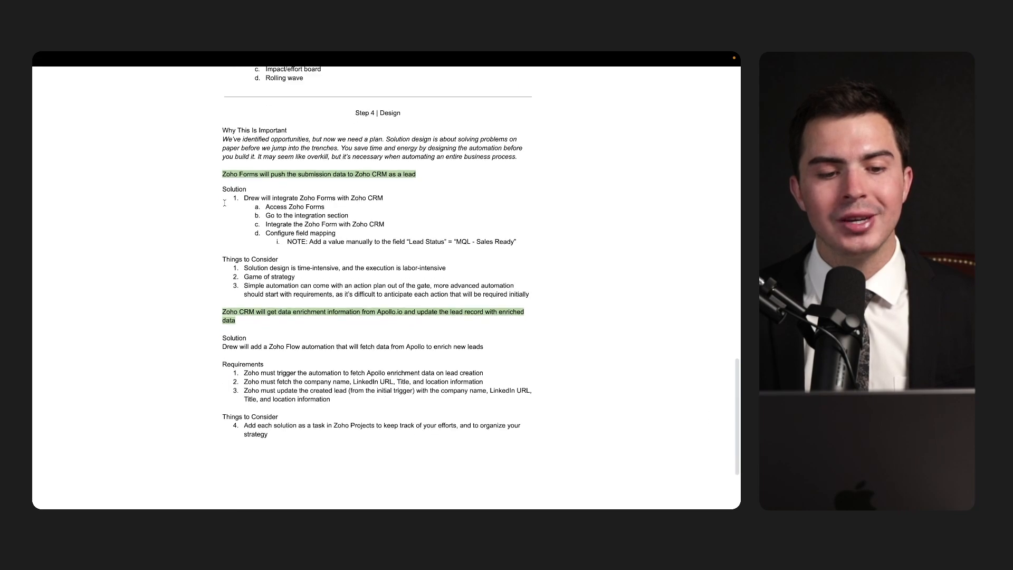
left_click_drag(220, 176, 415, 175)
scroll(390, 174, "up", 12)
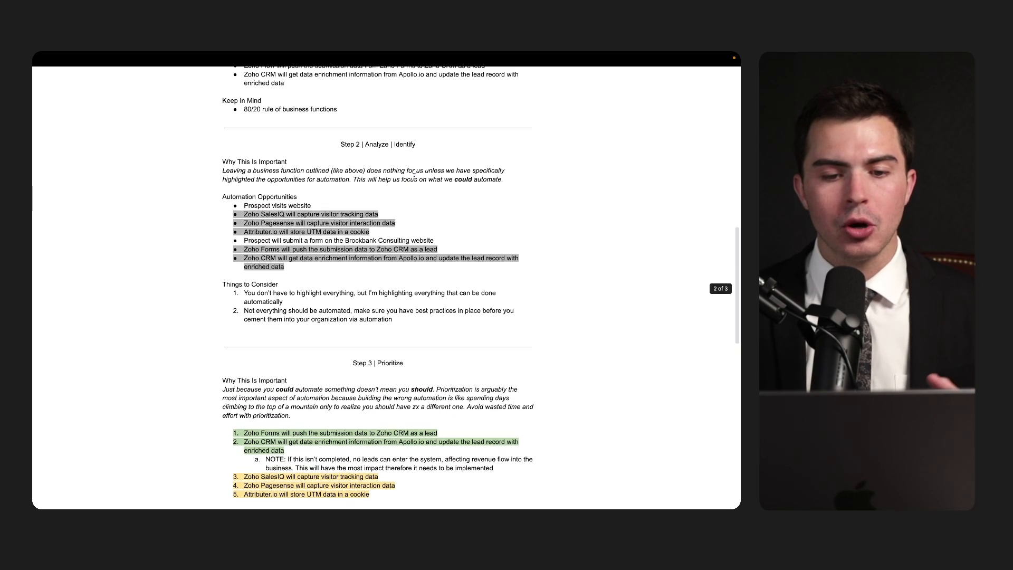
left_click_drag(251, 127, 288, 189)
left_click(214, 79)
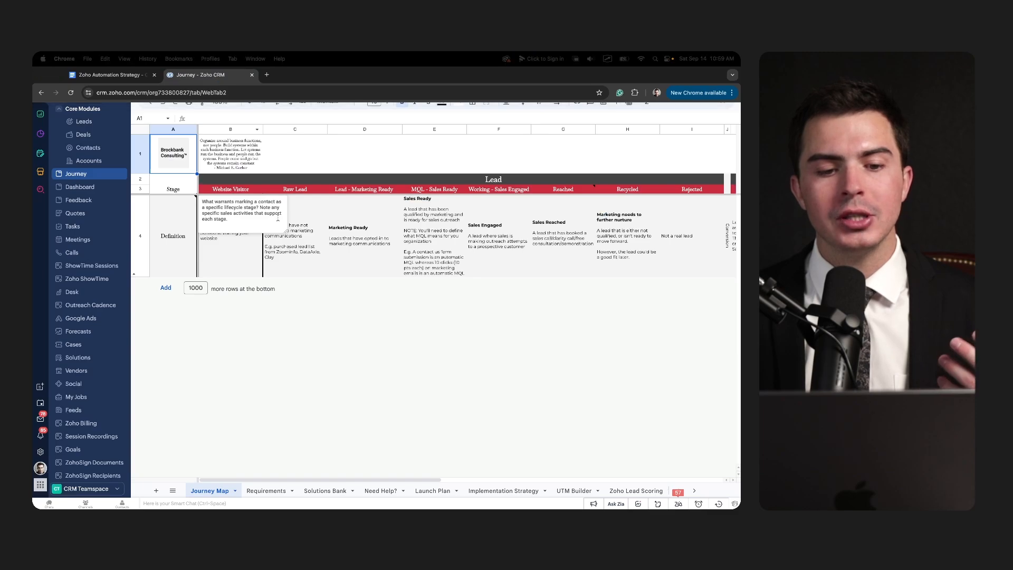
left_click(318, 251)
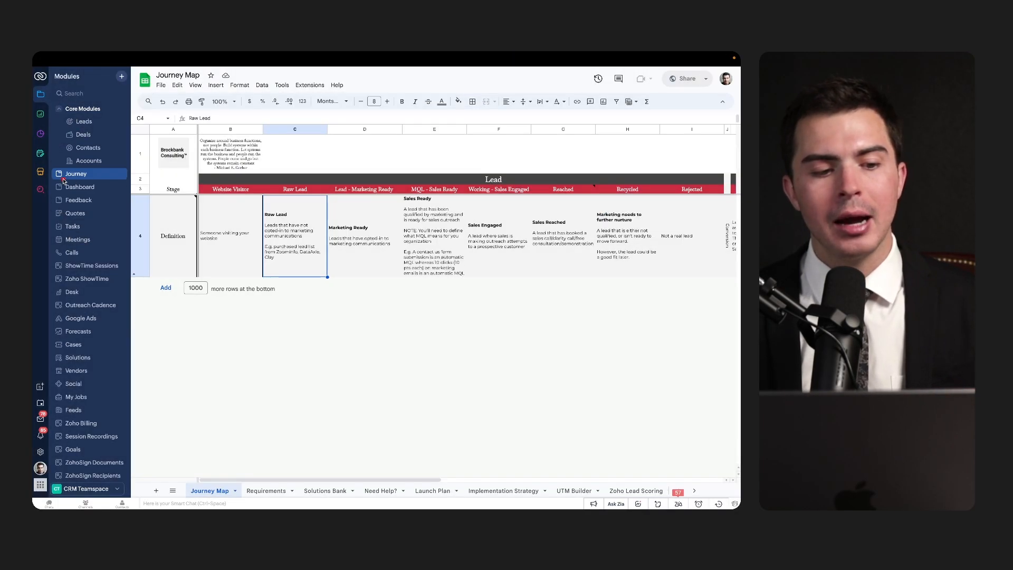
left_click_drag(57, 180, 120, 181)
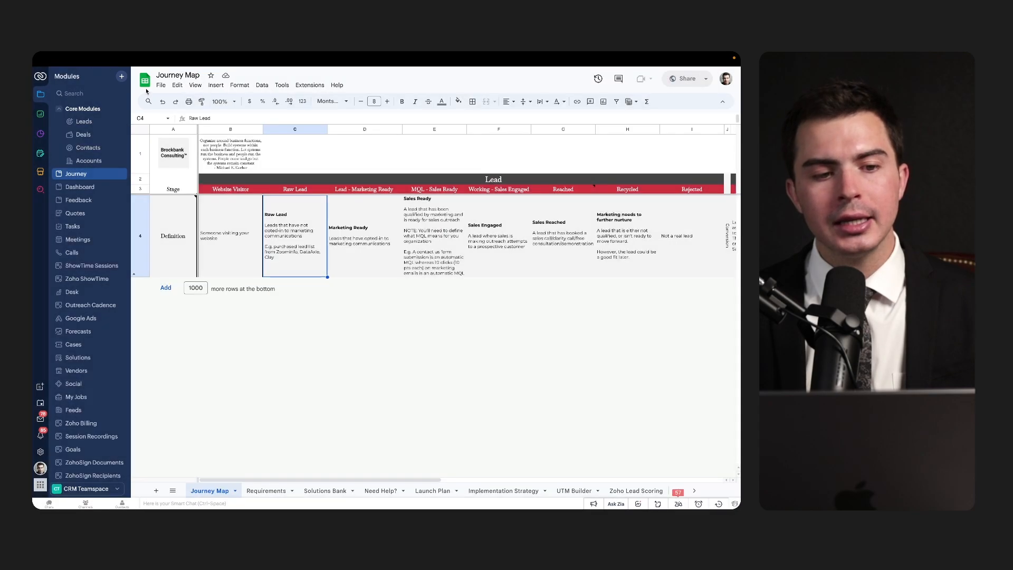
left_click_drag(135, 89, 164, 89)
left_click_drag(61, 178, 122, 179)
key("ctrl+s")
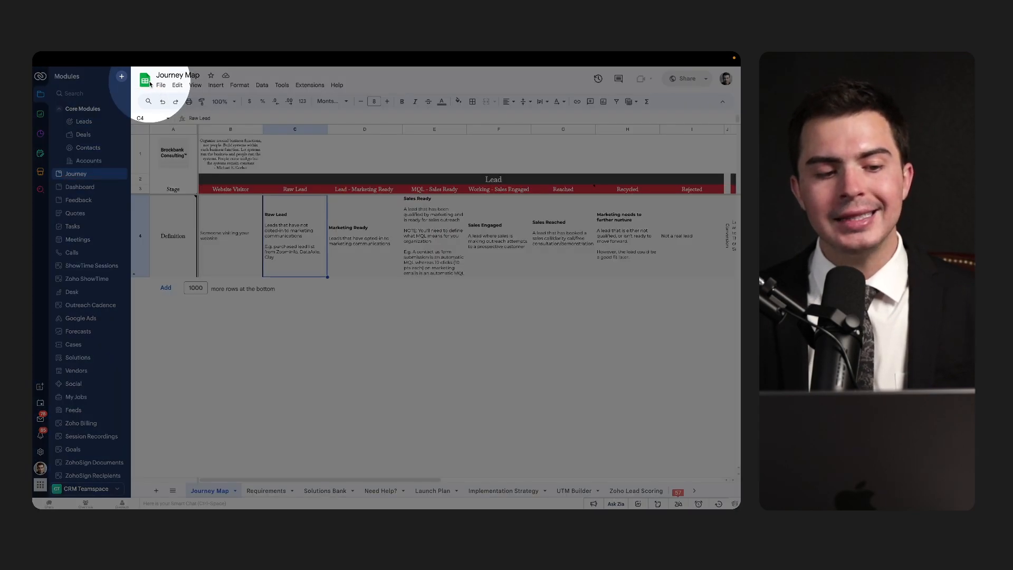
key("ctrl+s")
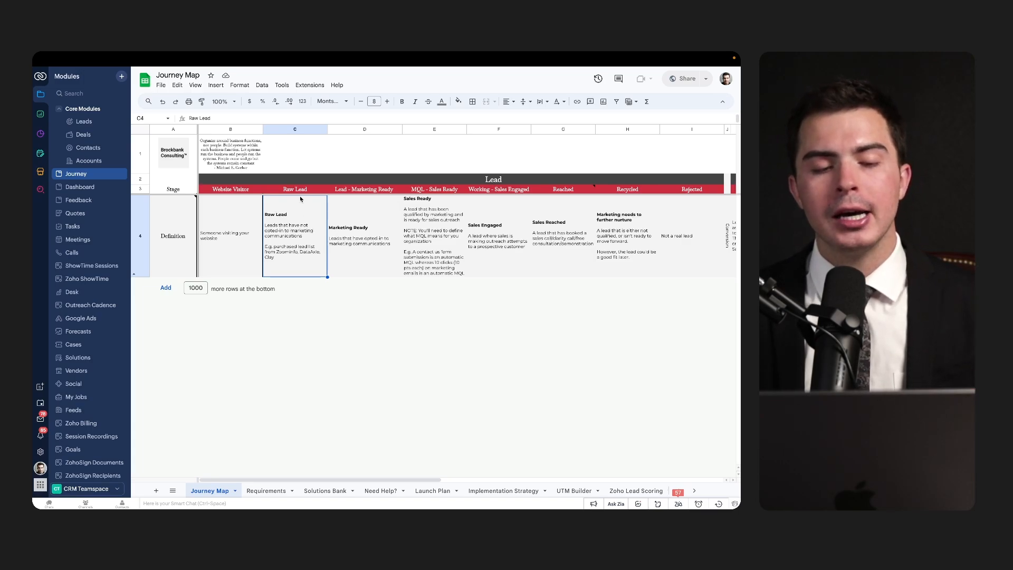
left_click(119, 74)
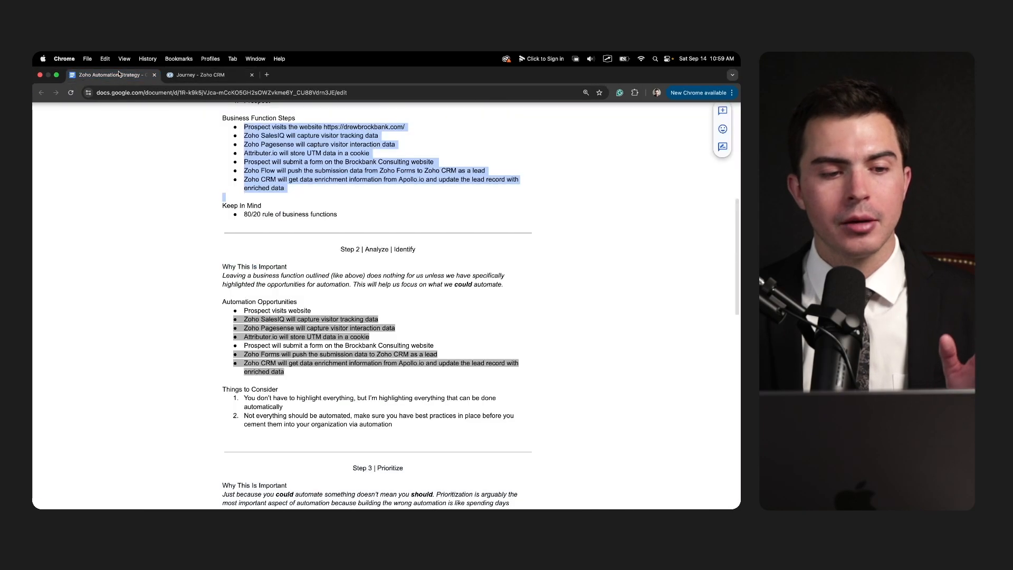
scroll(286, 277, "up", 1)
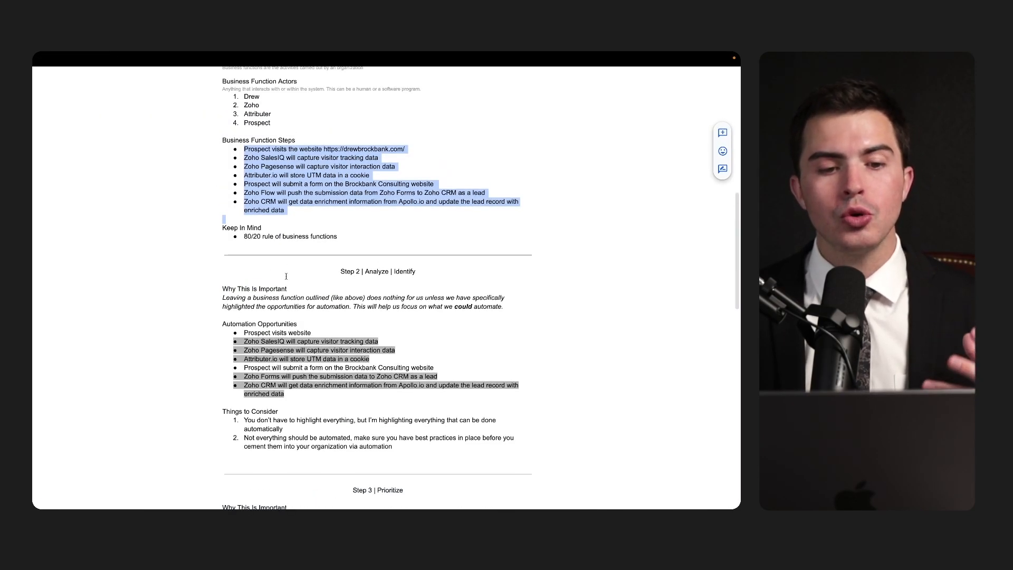
left_click(186, 77)
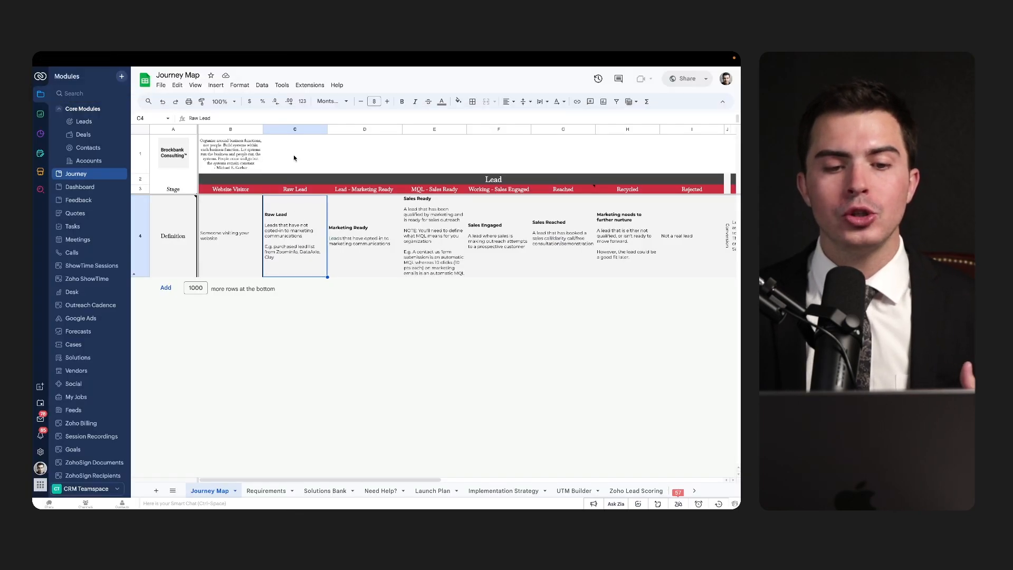
Step: Read the Marketing Ready, Sales Ready, Recycled and Needs Analysis stage definitions, then go back to the first
left_click(363, 207)
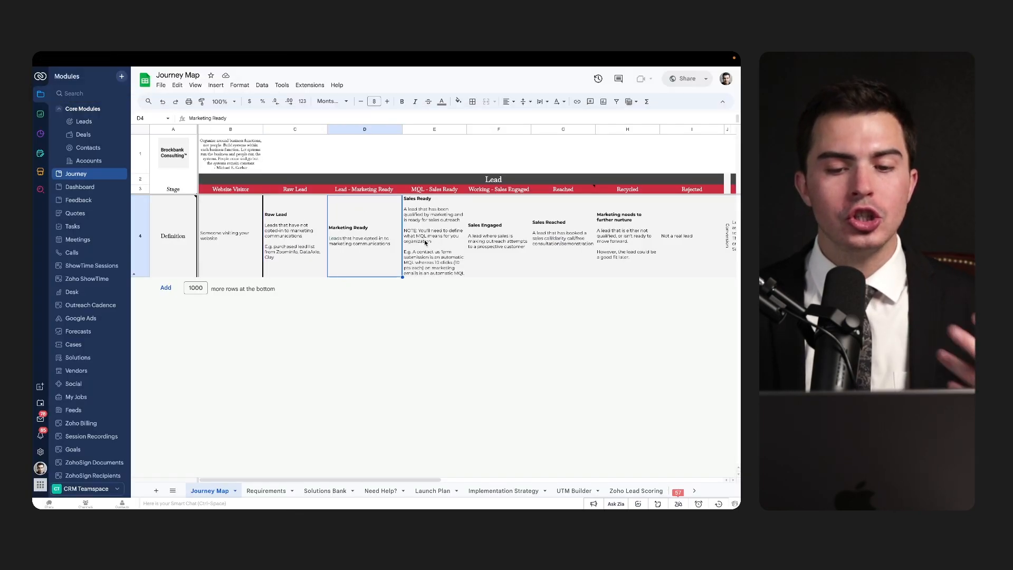
scroll(426, 243, "right", 1)
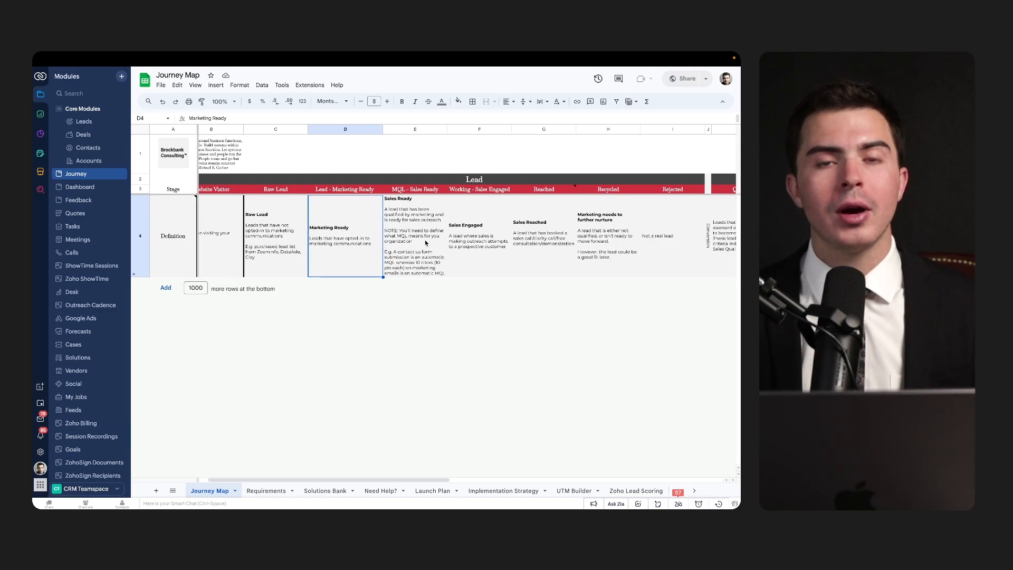
scroll(427, 243, "right", 1)
left_click(420, 239)
scroll(463, 245, "right", 5)
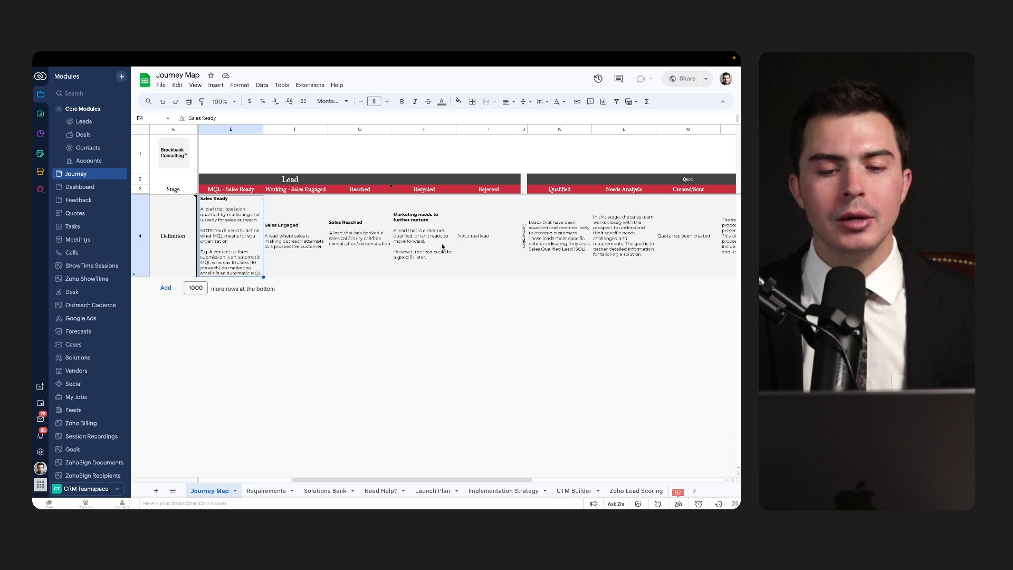
left_click(443, 247)
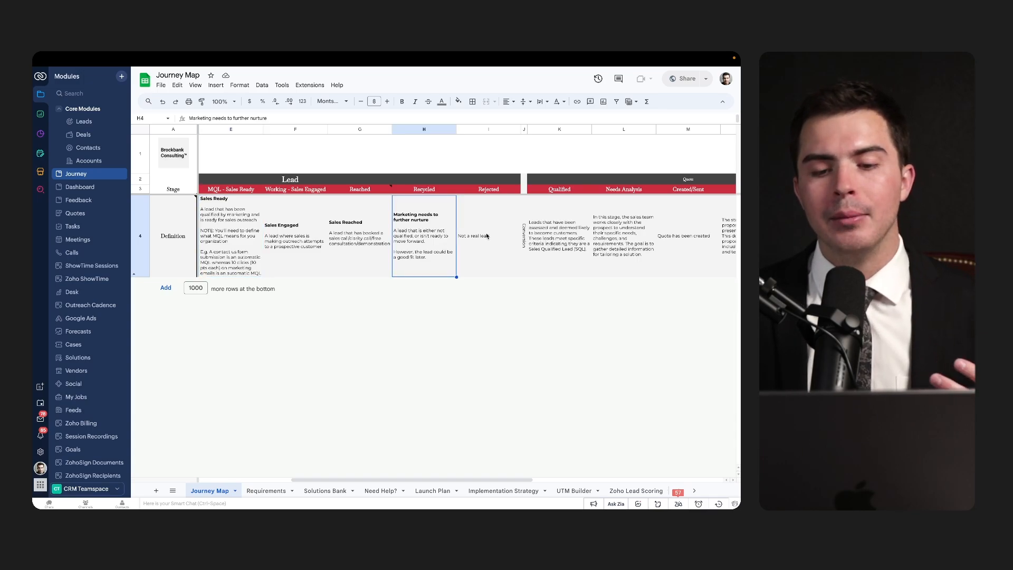
scroll(487, 236, "right", 3)
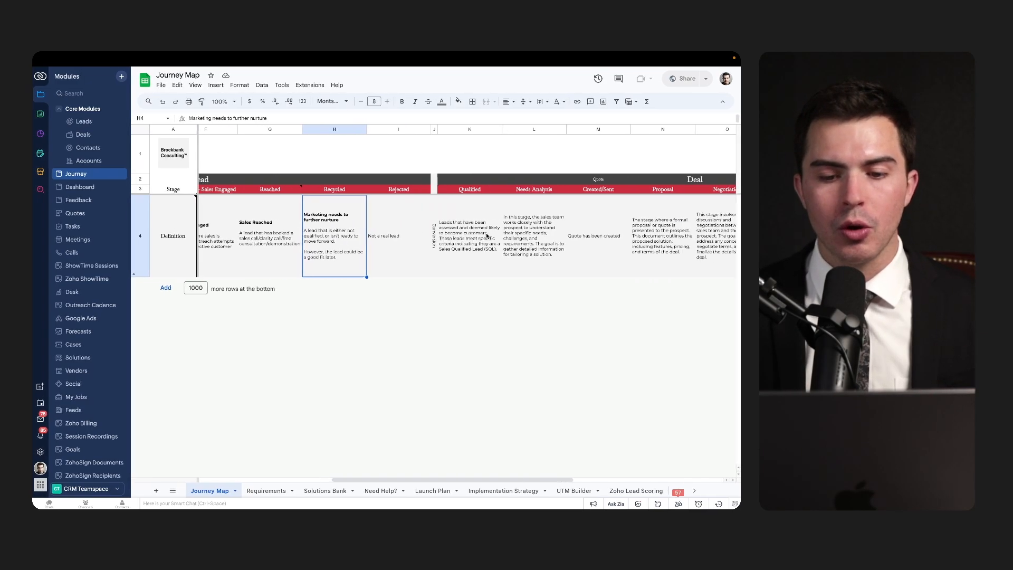
scroll(487, 236, "right", 2)
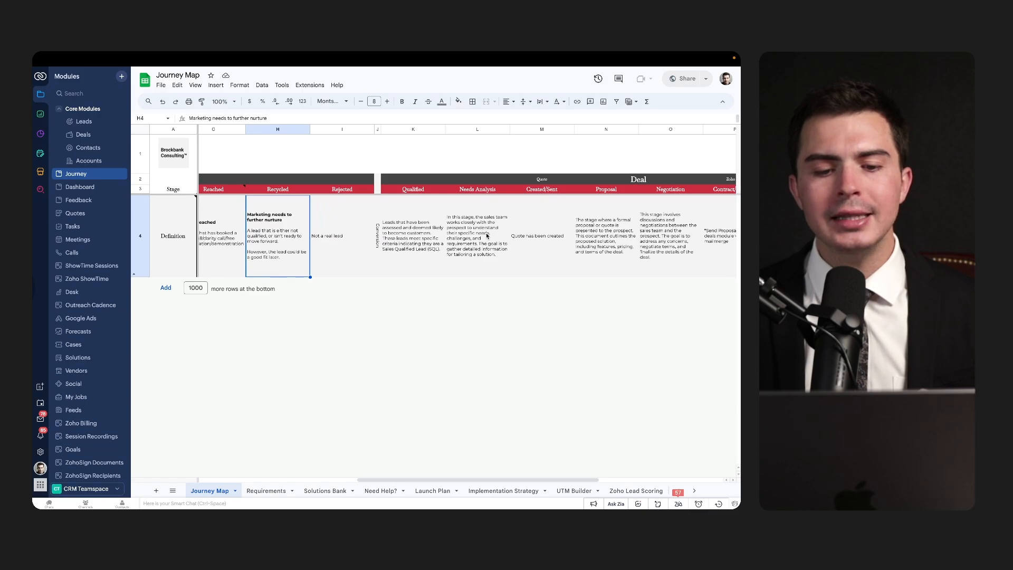
left_click(487, 236)
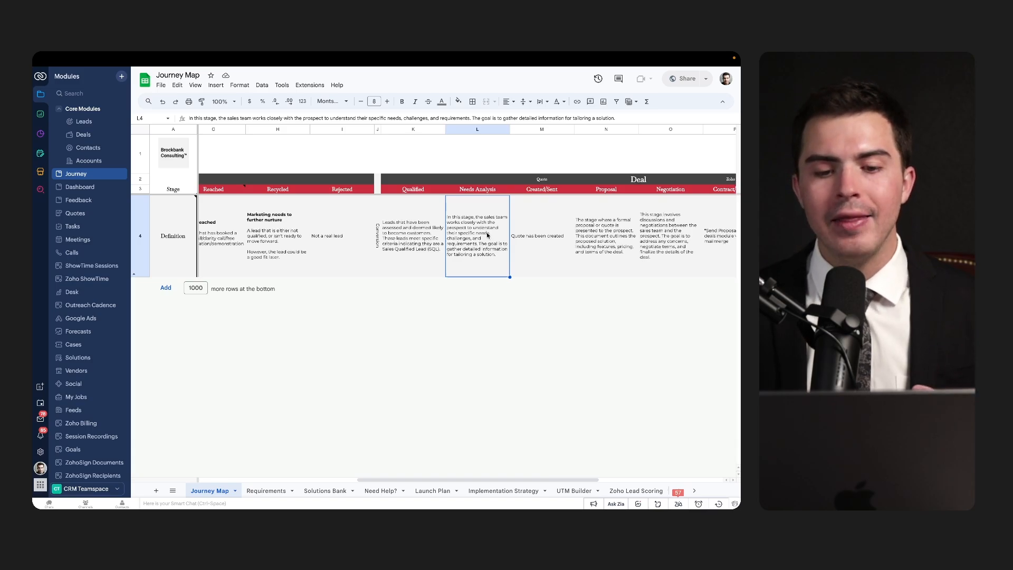
key("Left")
key("Left")
key("Left")
key("Left")
key("Left")
key("Left")
key("Left")
key("Left")
key("Left")
key("Left")
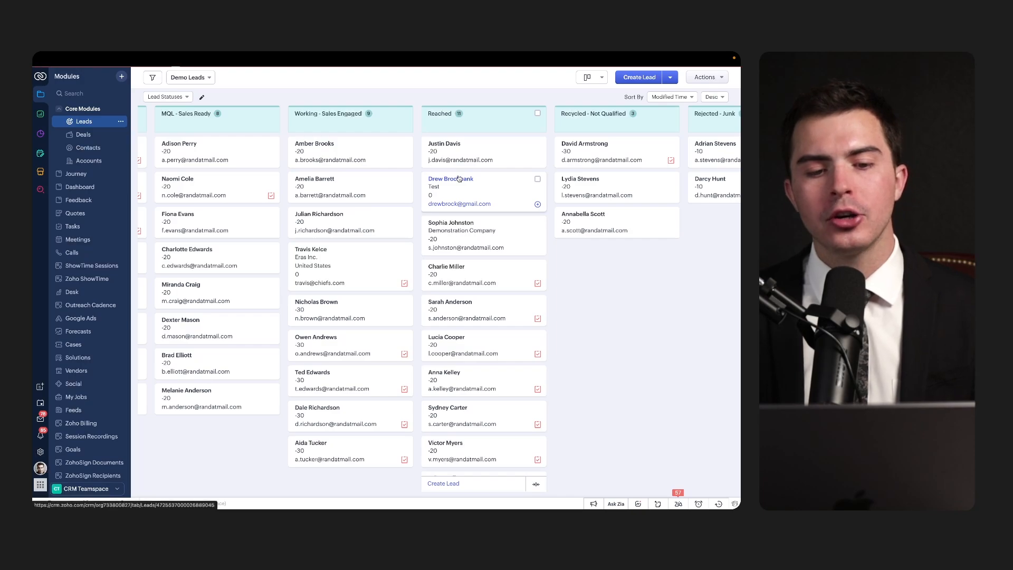
Step: On the Test company lead, save a note titled 'Demonstration note' with body 'Demonstration note'
left_click(459, 179)
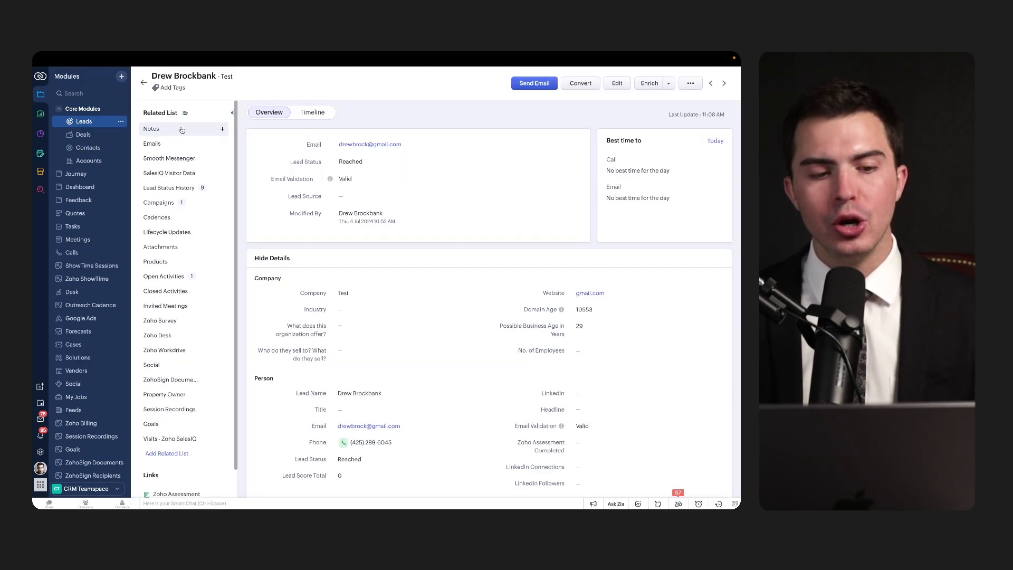
left_click(181, 130)
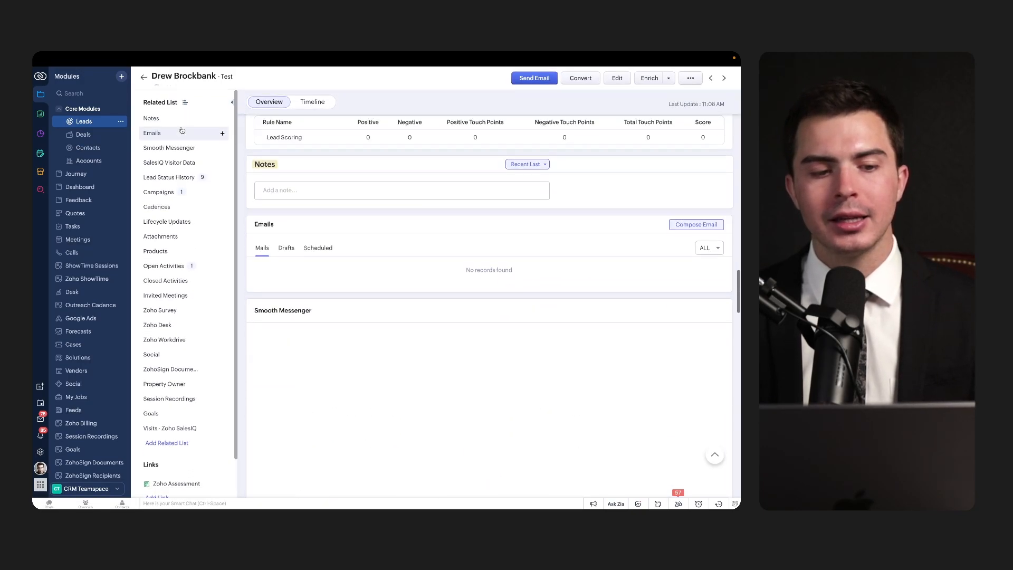
left_click(313, 187)
type("Demonstration note")
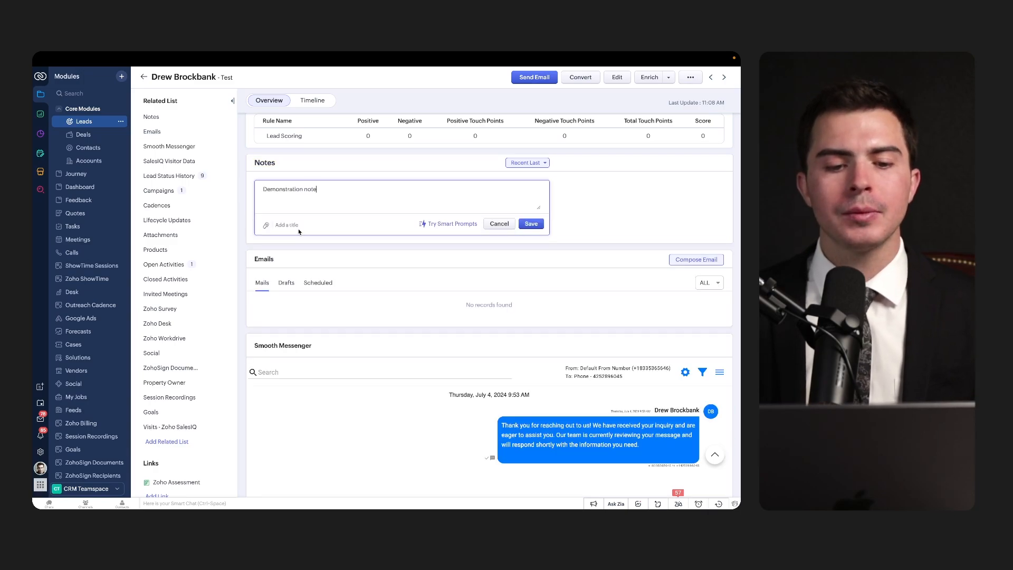
left_click(292, 225)
type("Demonstration note")
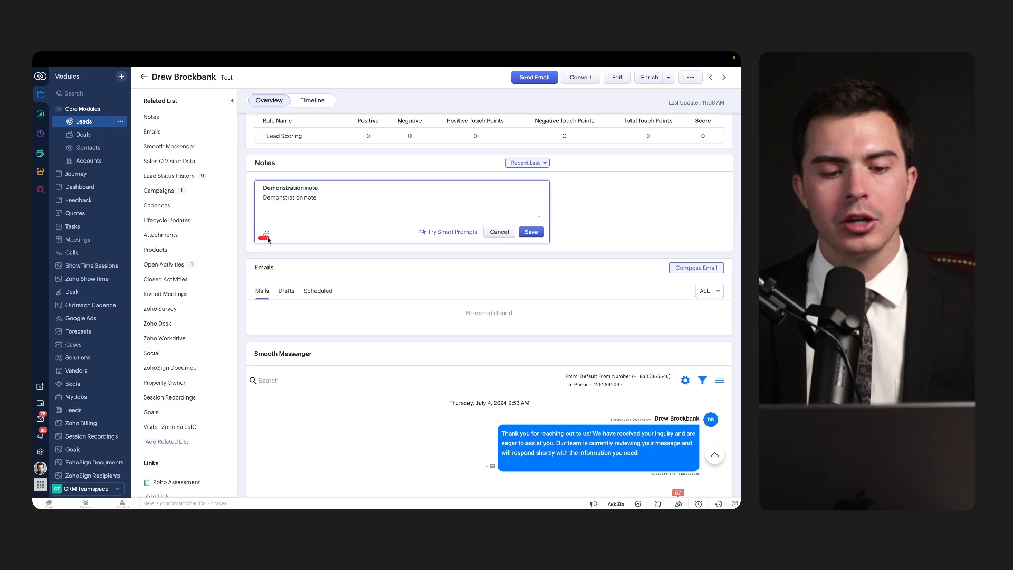
left_click(467, 236)
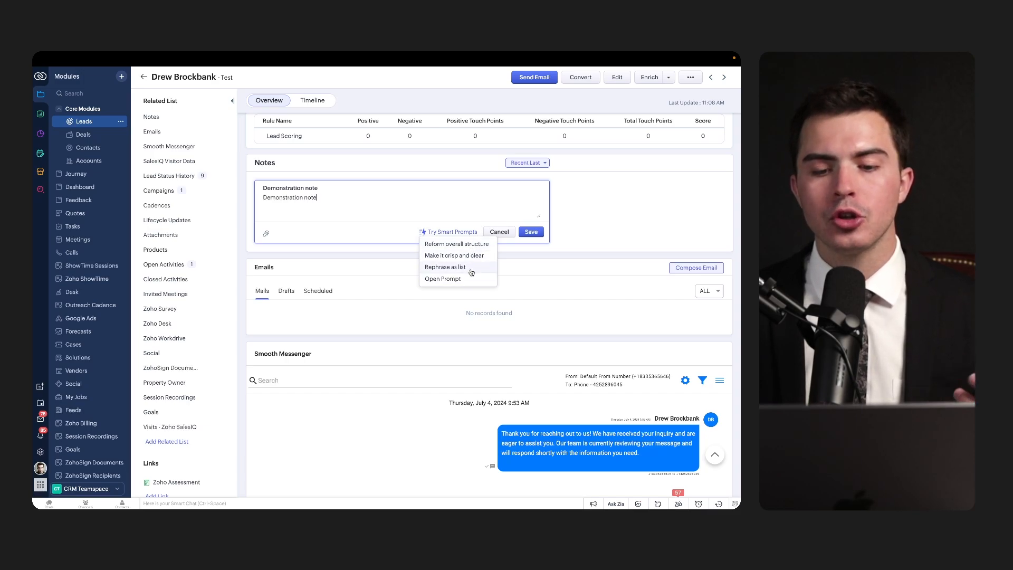
left_click(531, 232)
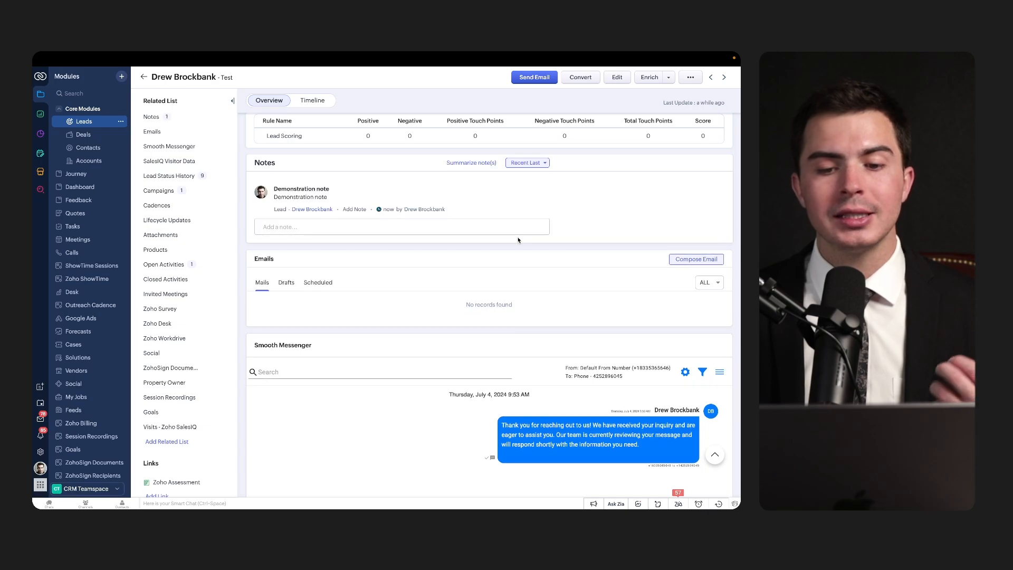
Step: View Zia's AI summary of the lead's notes, then dismiss it
left_click(486, 162)
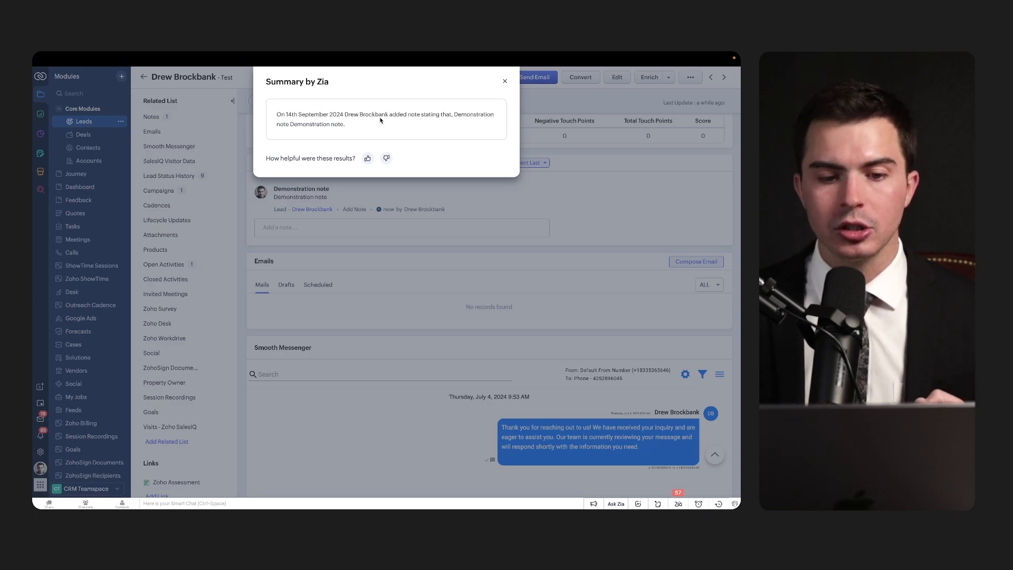
left_click(505, 81)
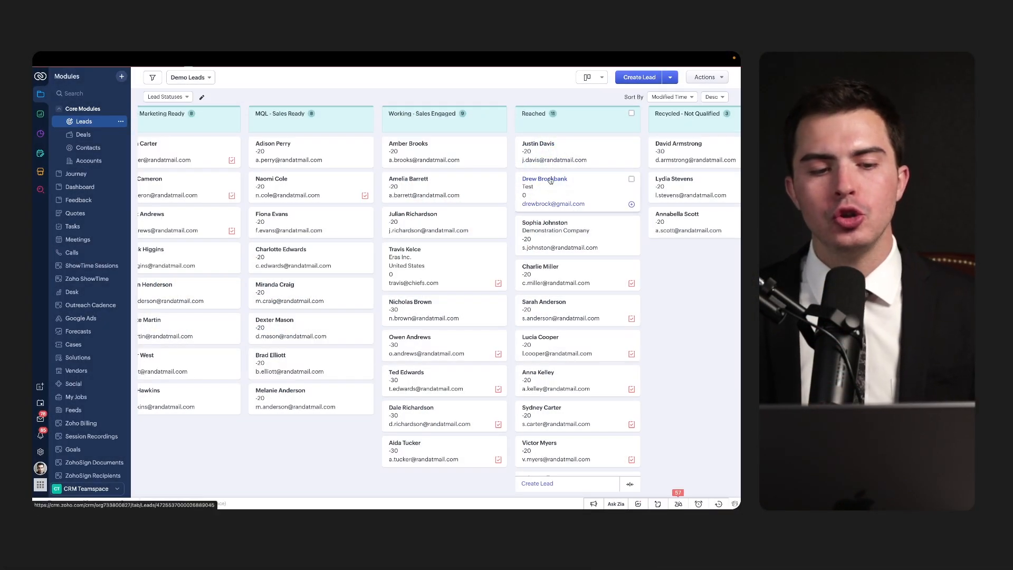
Step: Open the lead's record and review the Attach dropdown options in its Attachments section
left_click(550, 180)
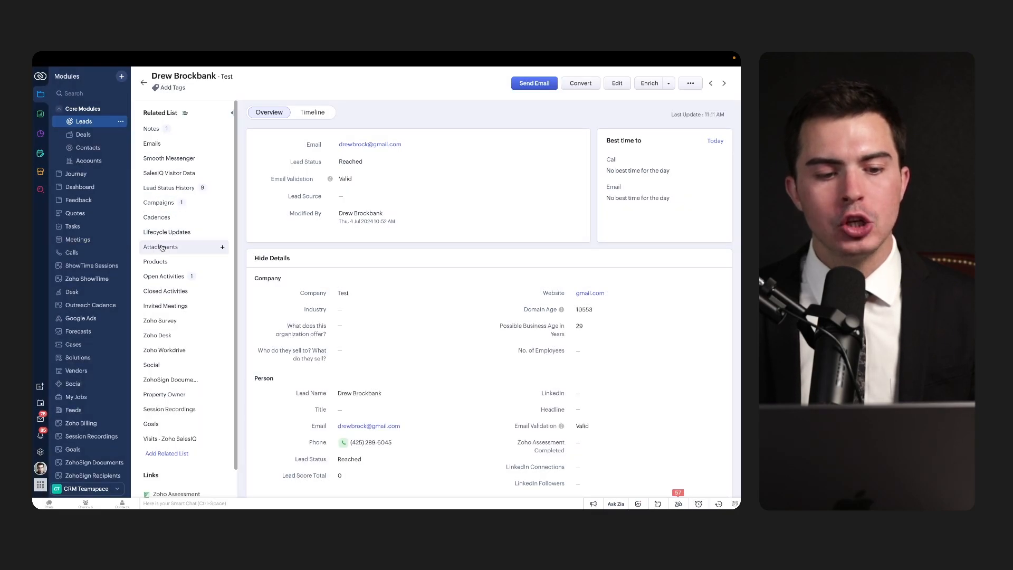
left_click(166, 247)
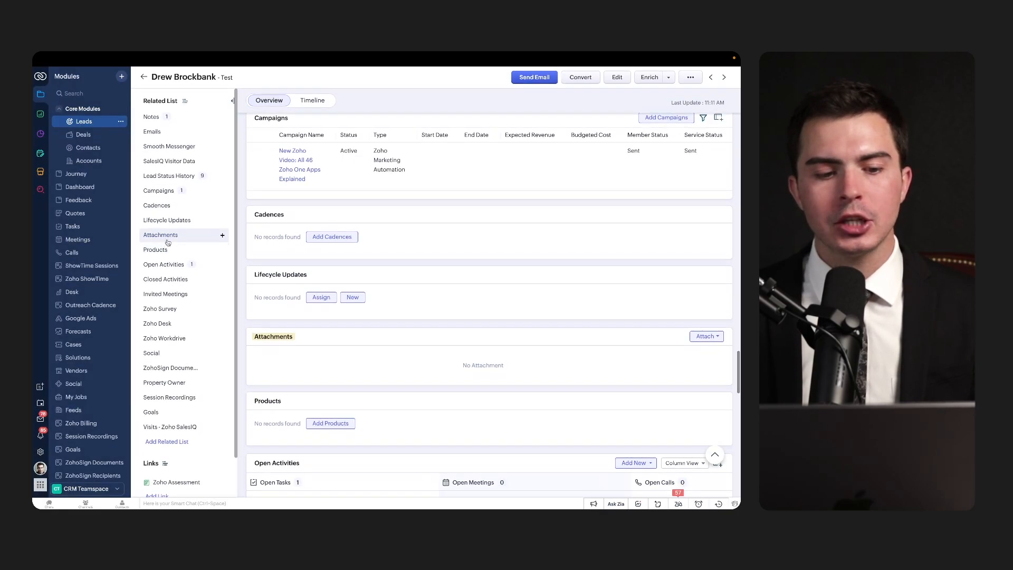
scroll(258, 277, "down", 2)
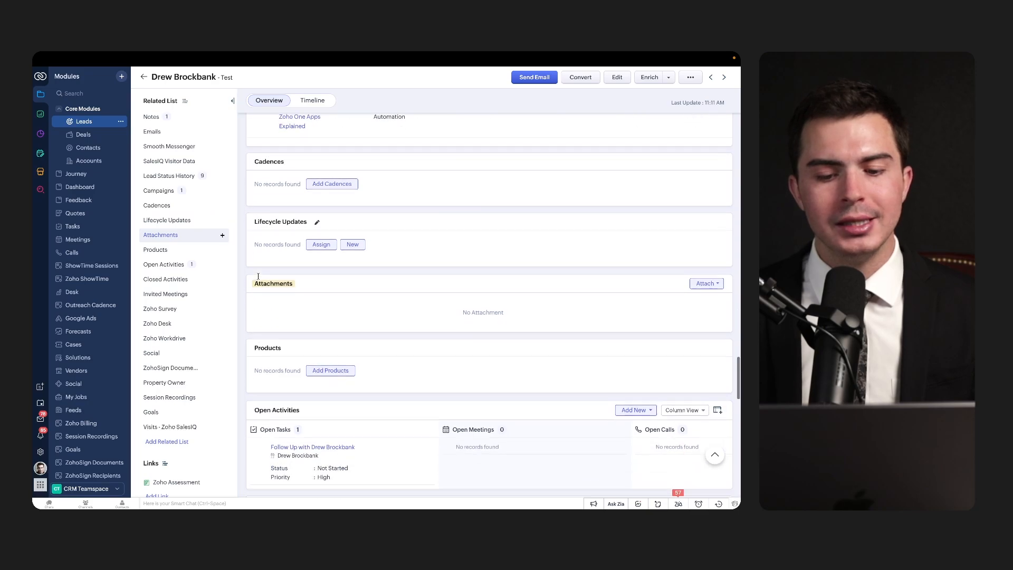
left_click(706, 239)
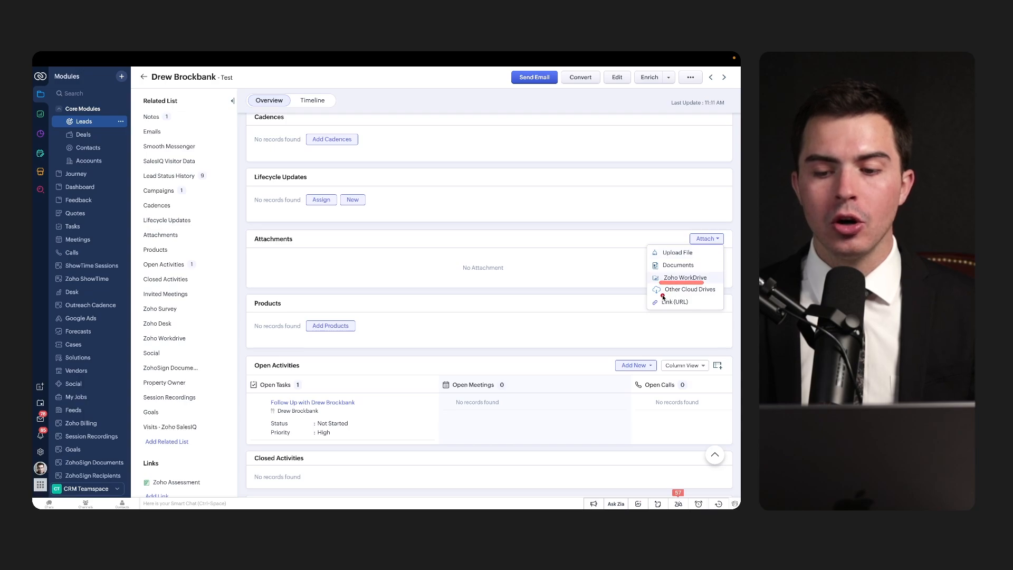
left_click_drag(660, 297, 725, 297)
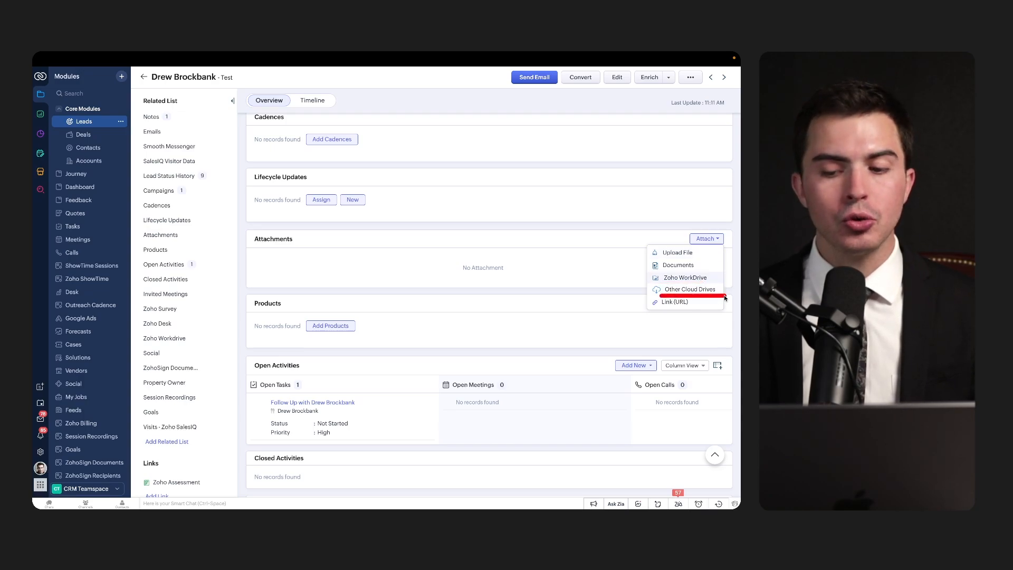
left_click_drag(660, 307, 703, 308)
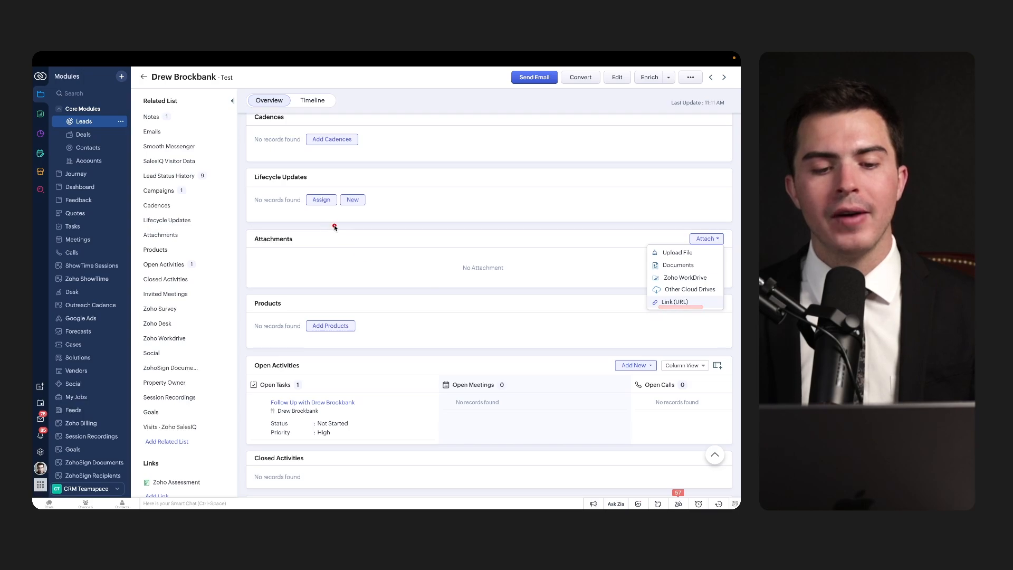
mouse_move(336, 226)
left_mouse_down()
mouse_move(238, 229)
mouse_move(239, 292)
mouse_move(321, 286)
left_mouse_up()
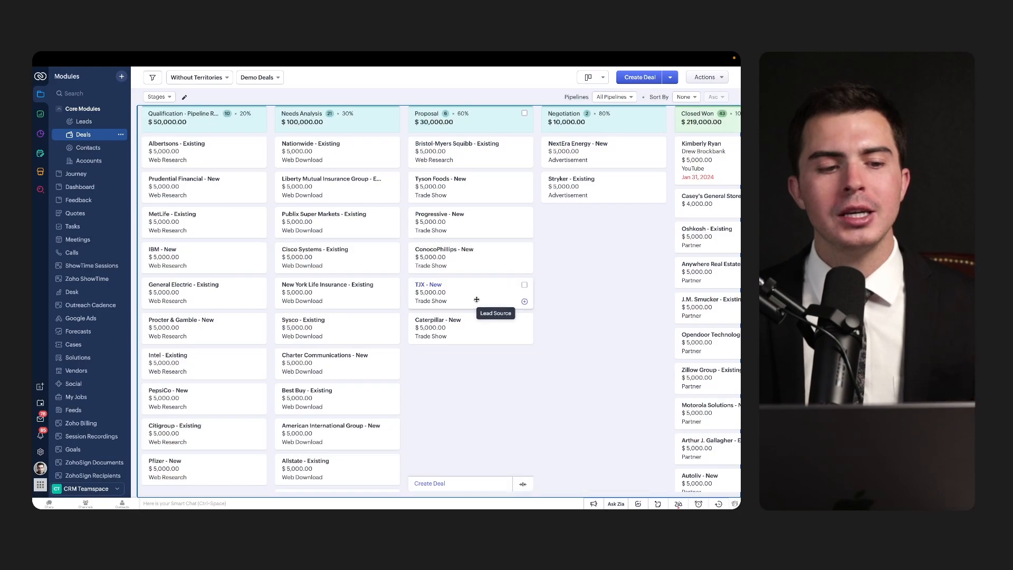
left_click(40, 190)
type("drew brockbank")
key("Return")
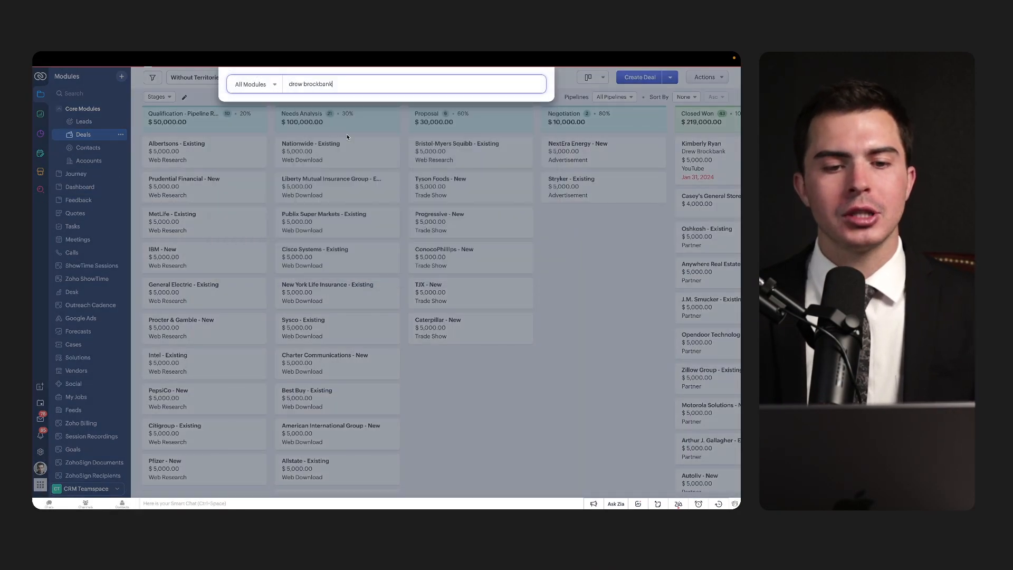
left_click(262, 86)
left_click(264, 133)
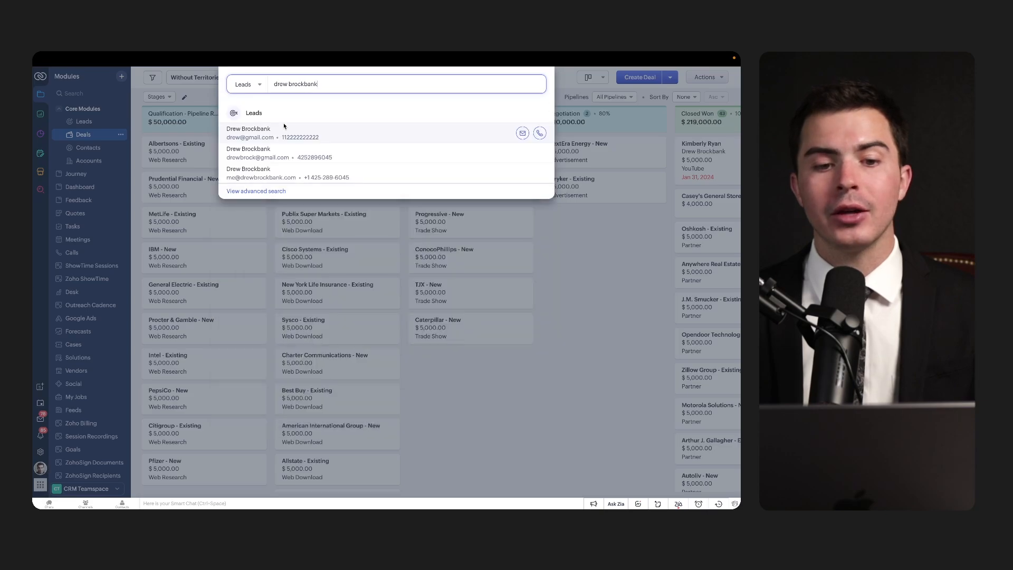
left_click(255, 89)
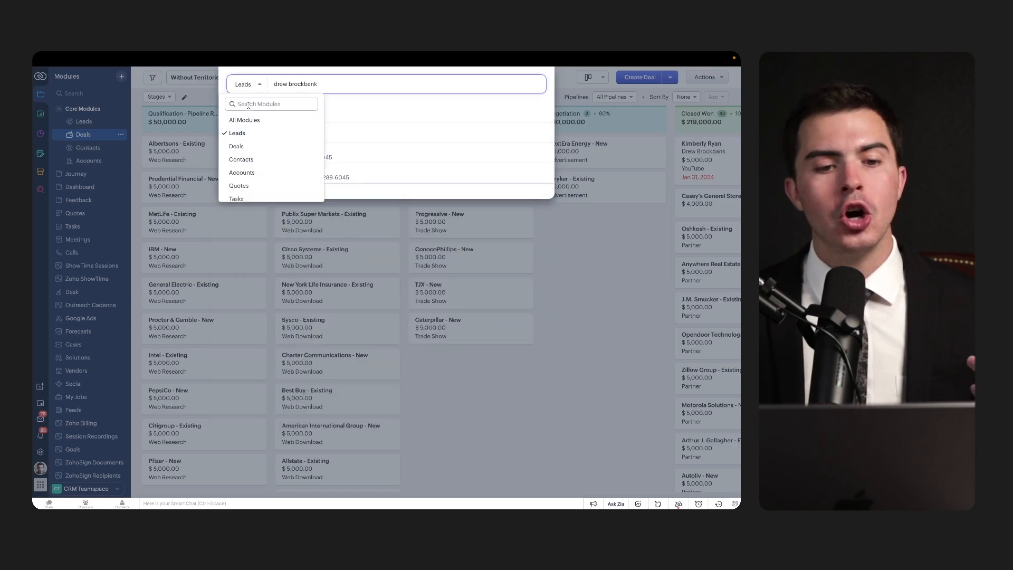
left_click(330, 78)
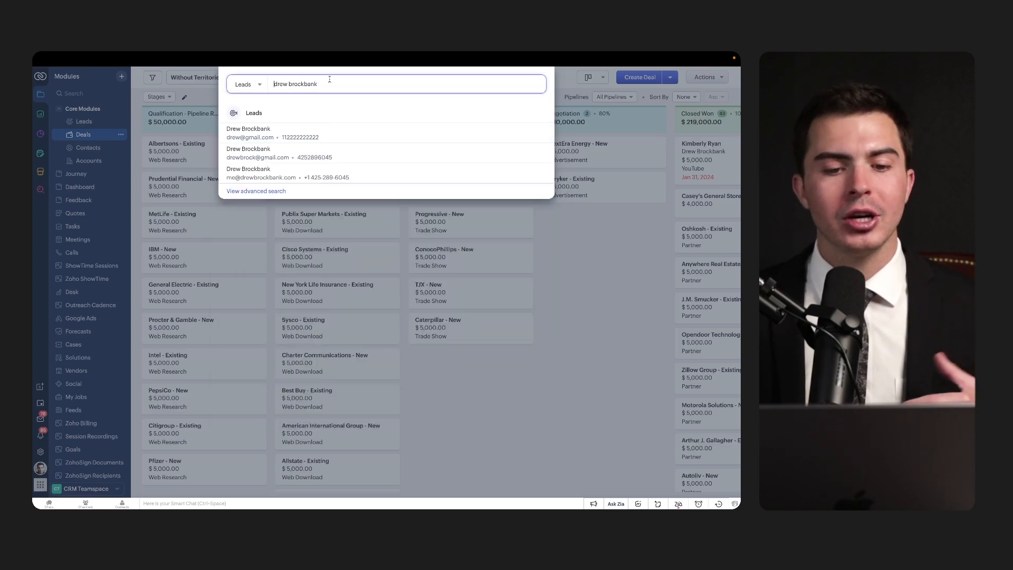
left_click(245, 87)
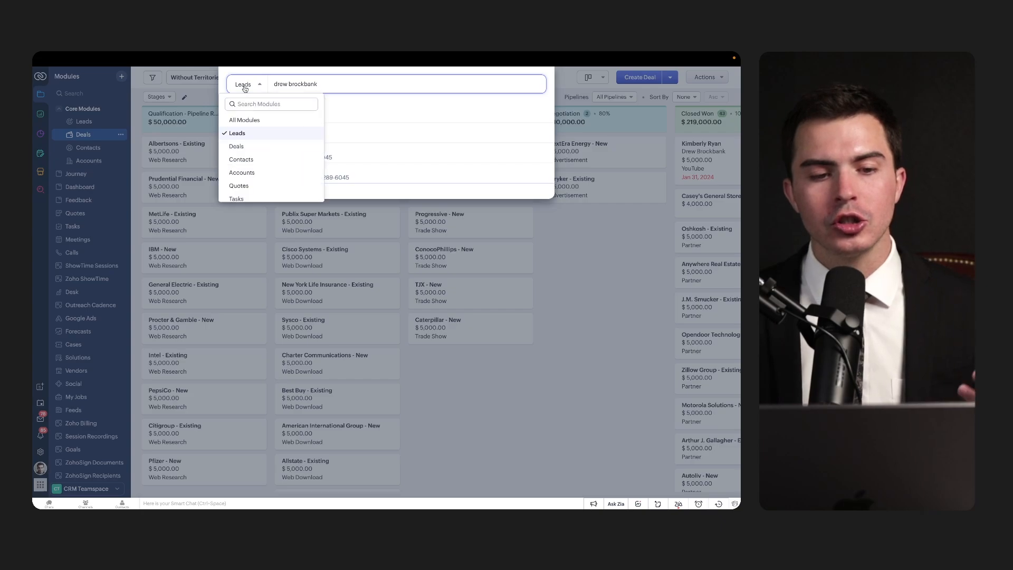
scroll(257, 140, "down", 1)
scroll(257, 176, "up", 1)
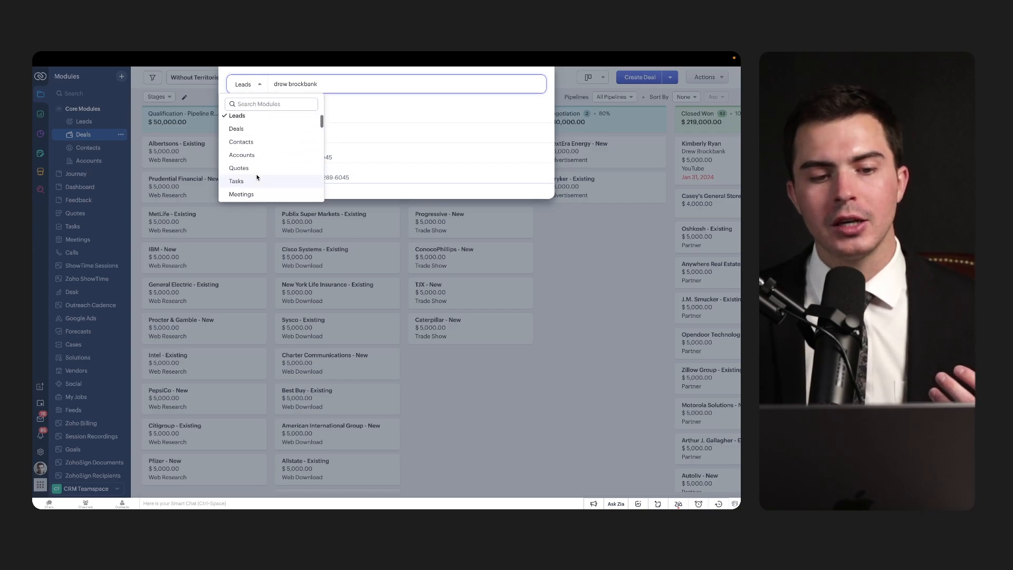
left_click(257, 120)
left_click(253, 84)
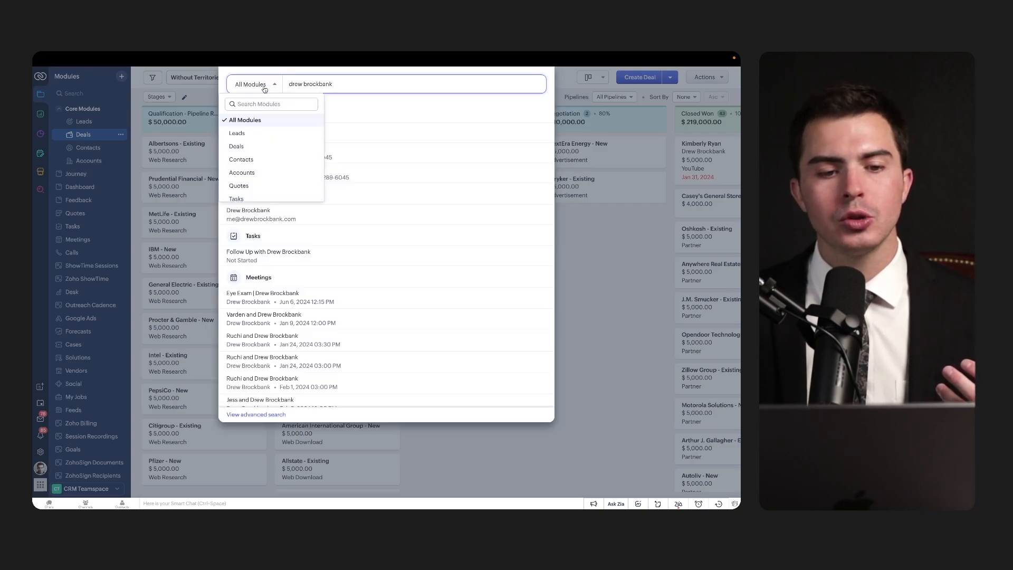
left_click(259, 132)
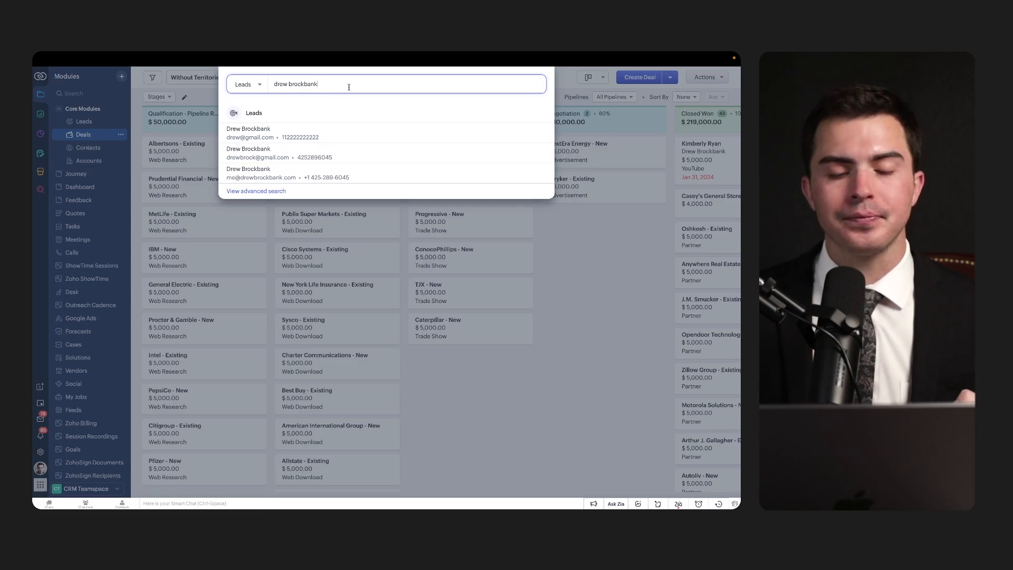
left_click(573, 298)
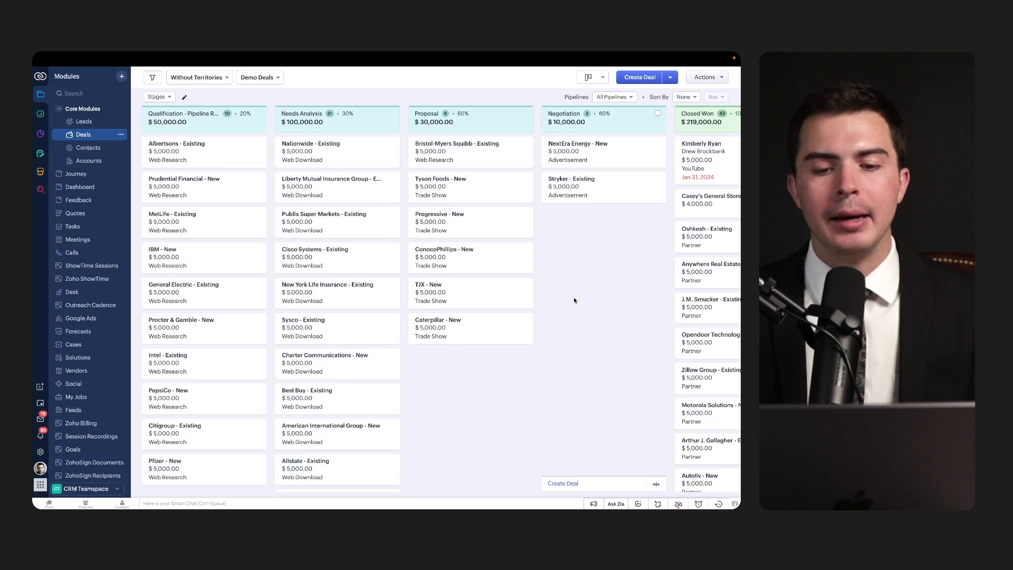
key("ctrl+space")
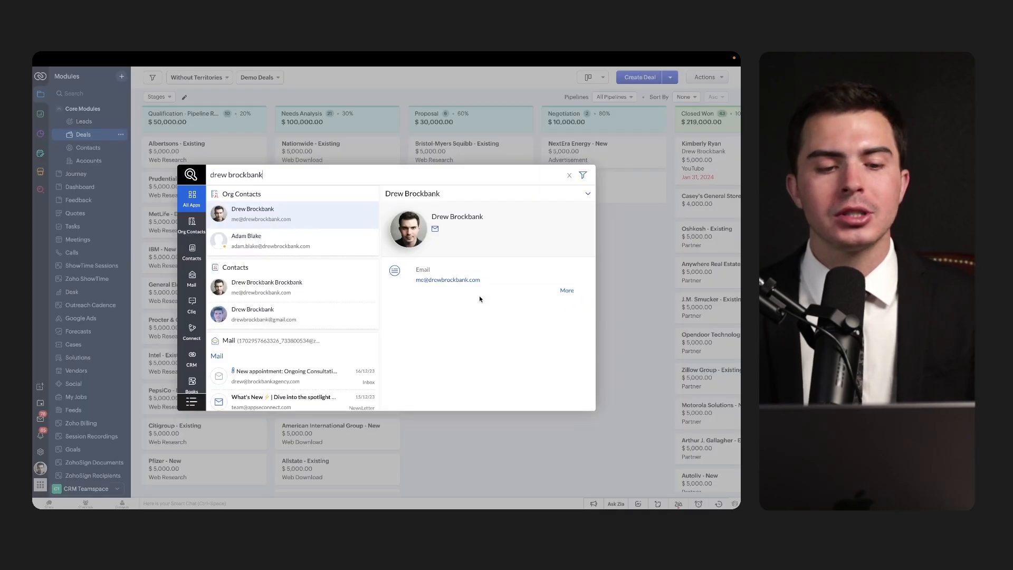
scroll(291, 264, "down", 3)
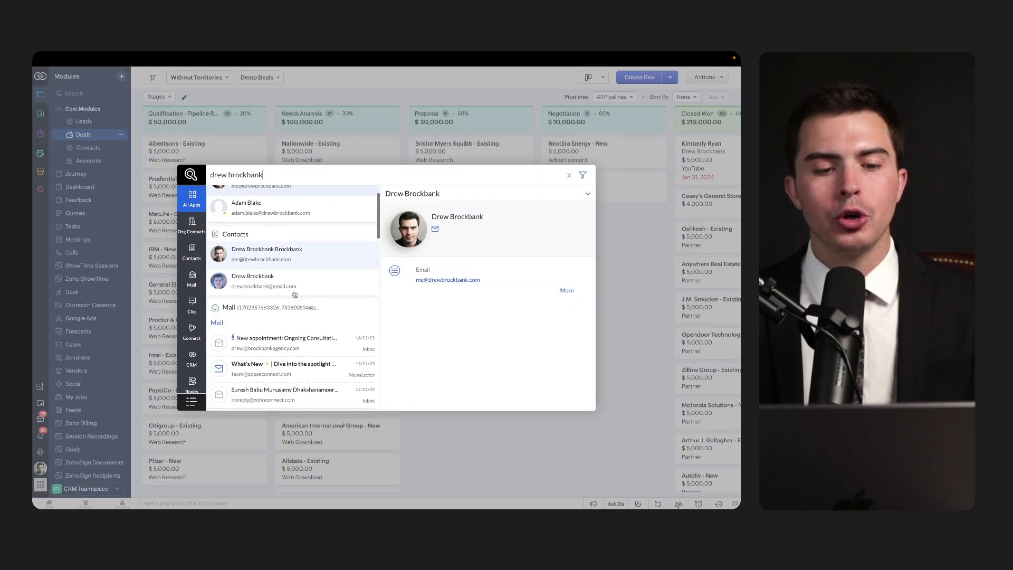
scroll(294, 294, "up", 3)
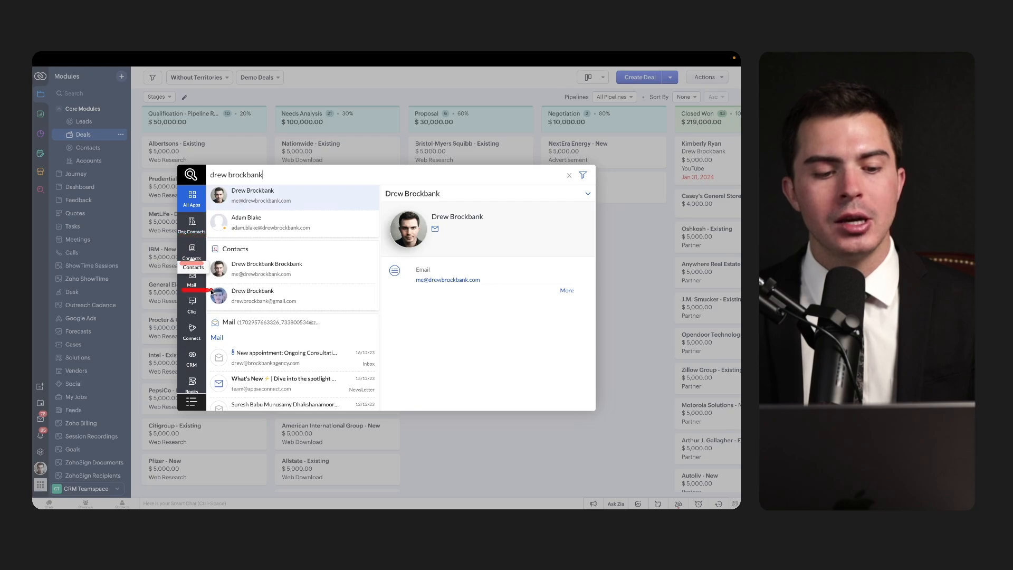
scroll(191, 352, "down", 3)
scroll(191, 328, "up", 3)
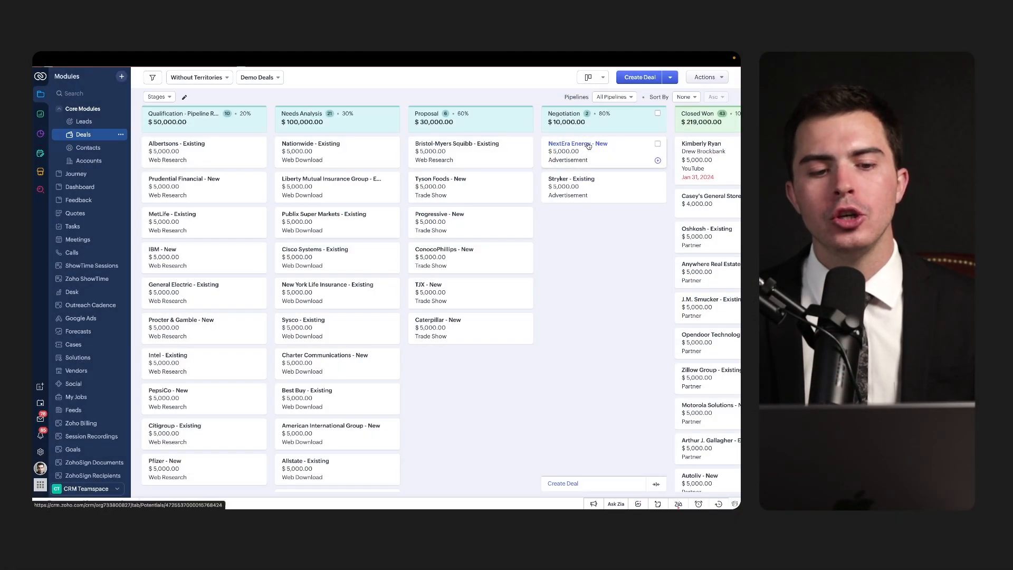
Step: Open the NextEra Energy deal and show the Task, Meeting and Call options under Open Activities
left_click(589, 146)
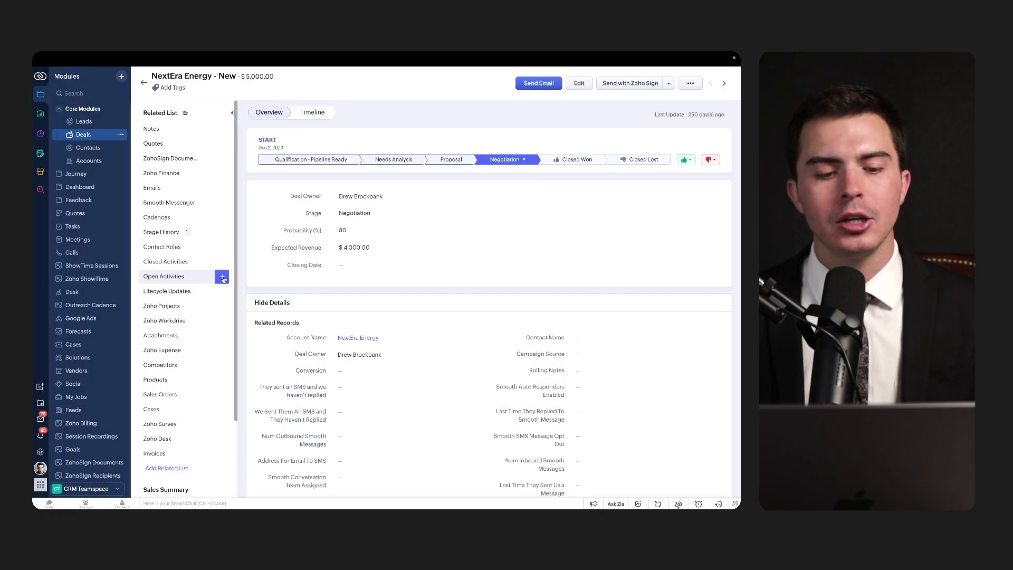
left_click(223, 278)
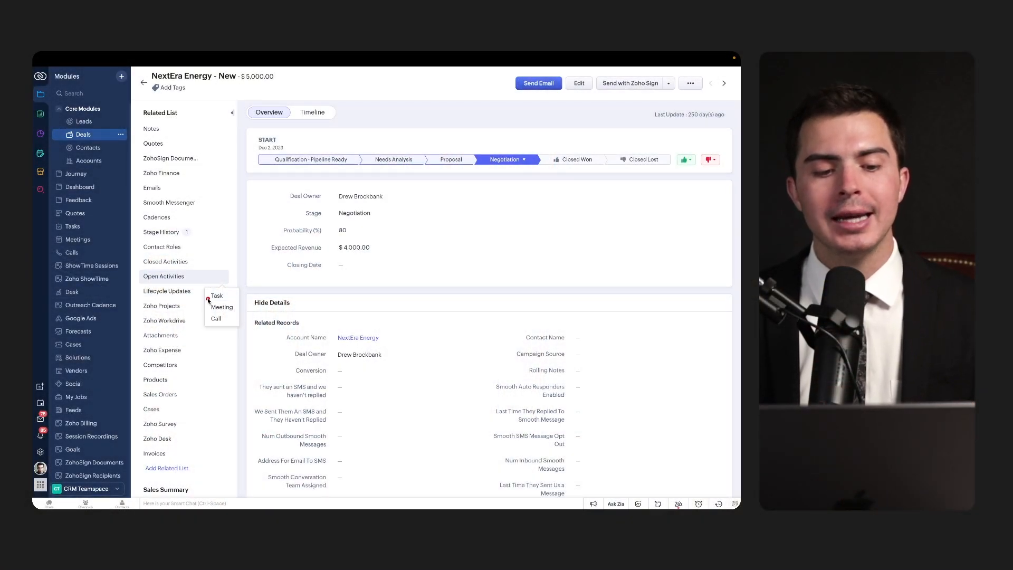
Step: Start a new task on the deal and set its due date to September 21, 2024
left_click(217, 297)
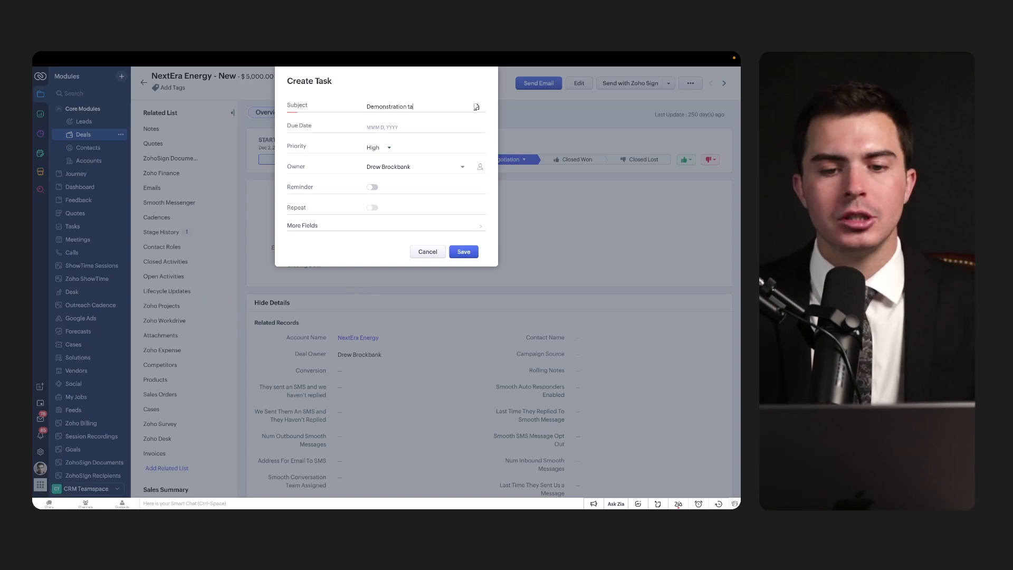
left_click(391, 128)
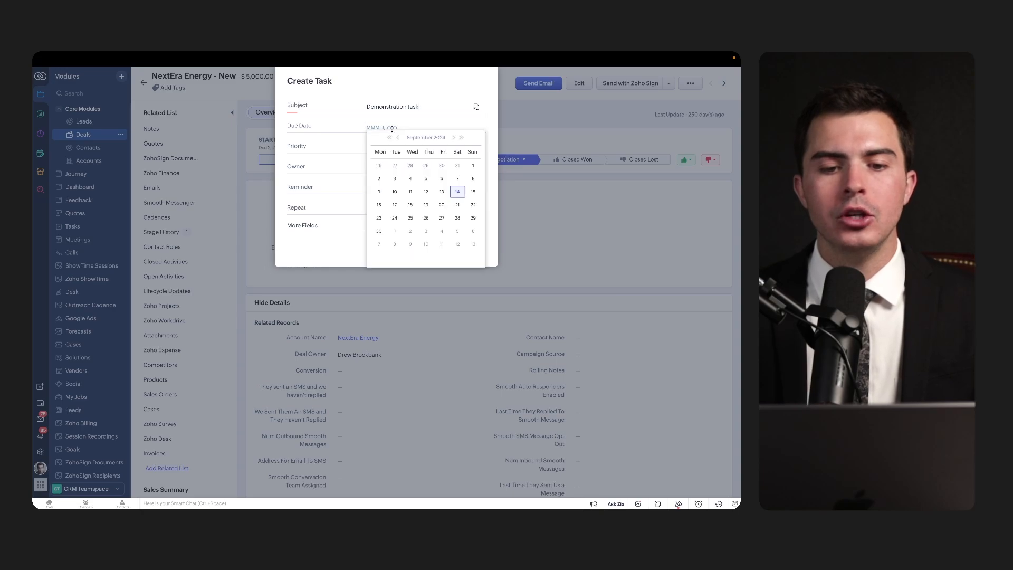
left_click(457, 206)
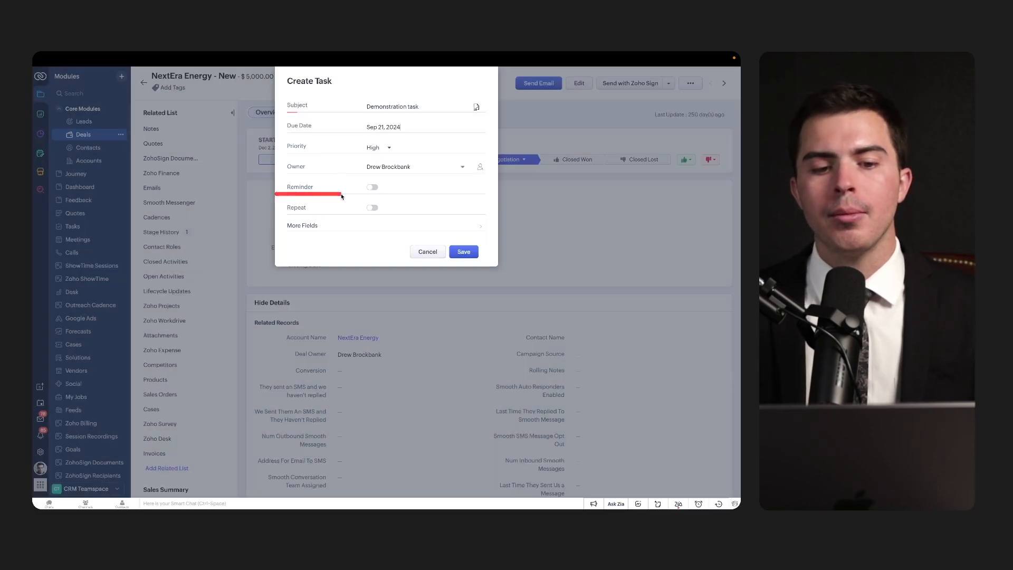
Step: Turn on a reminder 4 days before the due date at 09:00 AM, with no repeat and Email alert
left_click(373, 188)
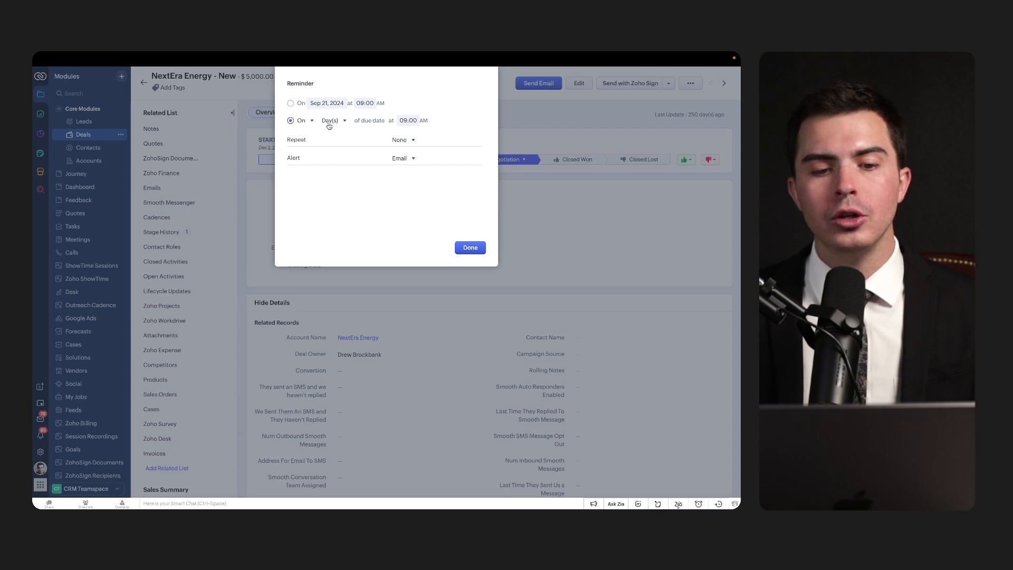
left_click(310, 121)
left_click(311, 177)
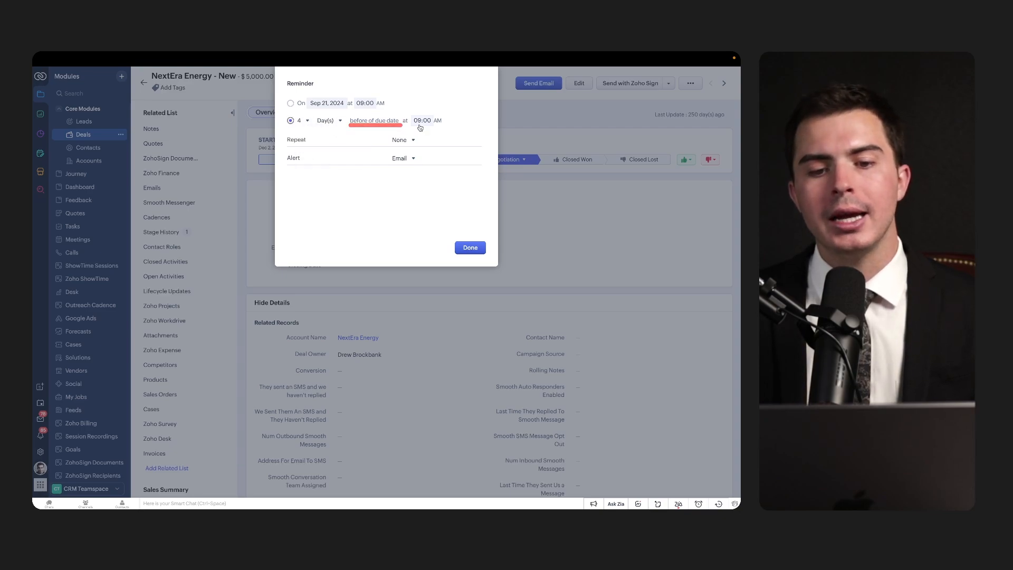
left_click(413, 140)
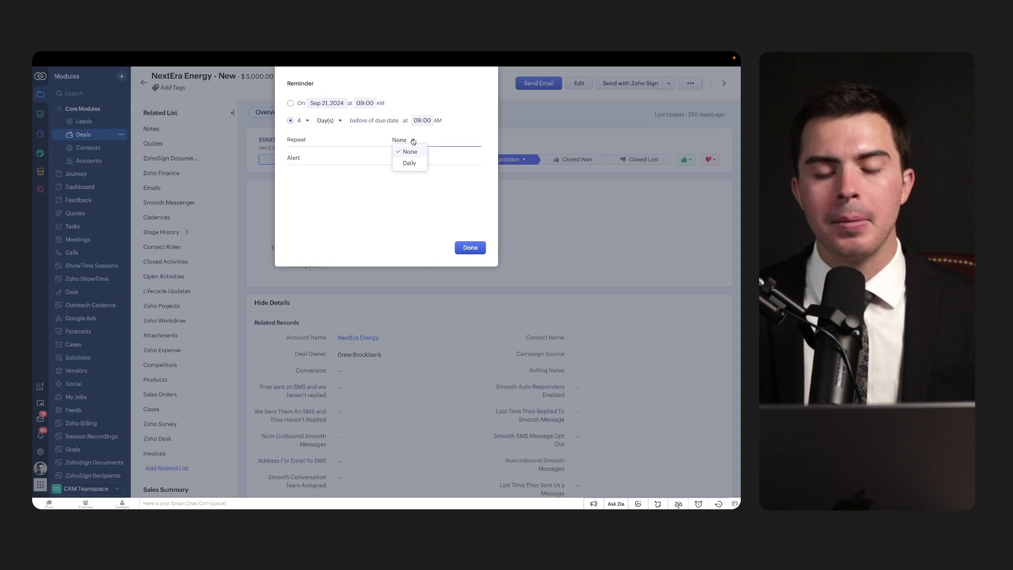
left_click(415, 141)
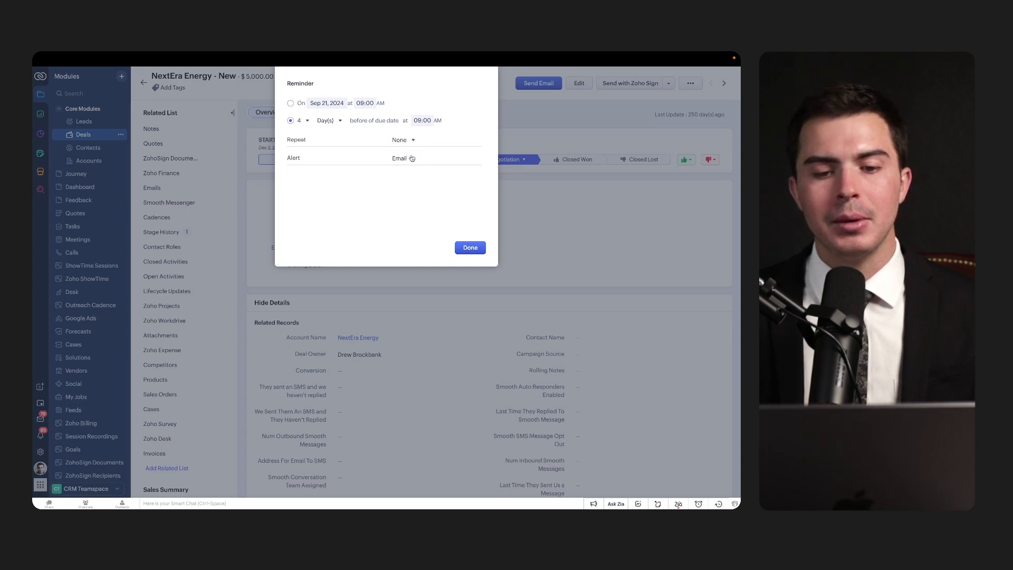
left_click(411, 158)
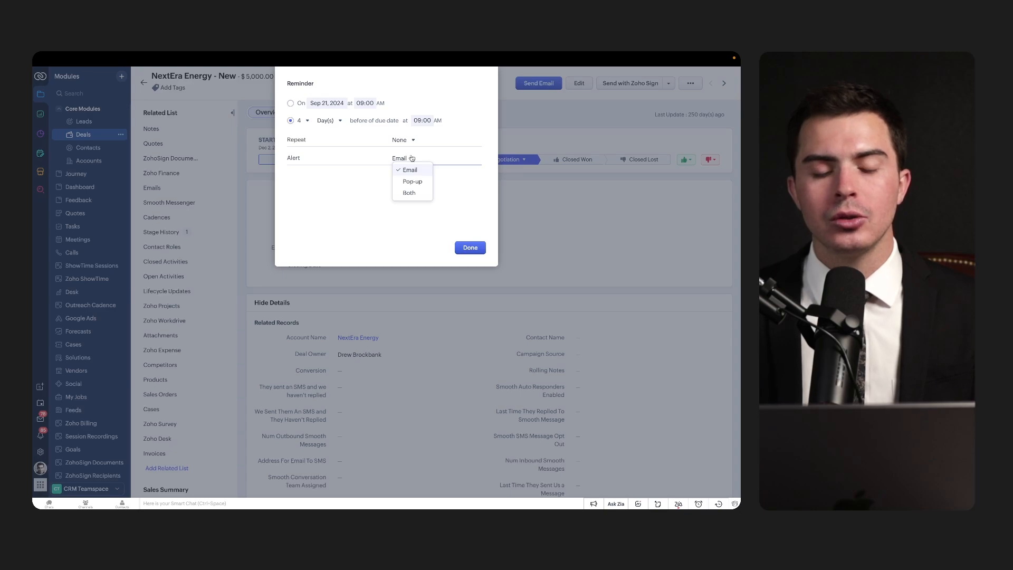
left_click_drag(398, 175, 442, 175)
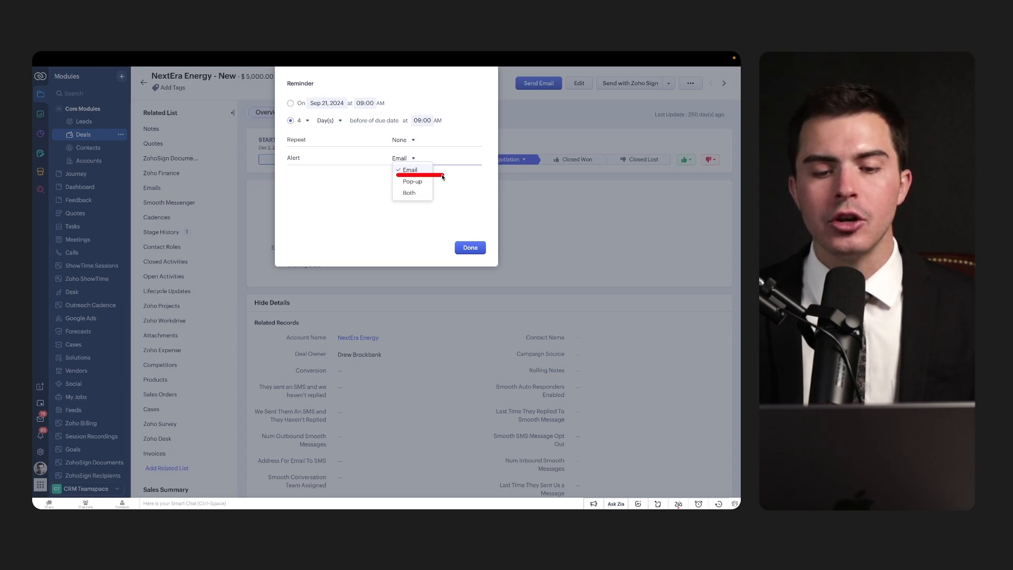
mouse_move(398, 174)
left_mouse_down()
mouse_move(432, 174)
mouse_move(400, 186)
mouse_move(433, 186)
mouse_move(443, 197)
mouse_move(399, 190)
mouse_move(453, 188)
left_mouse_up()
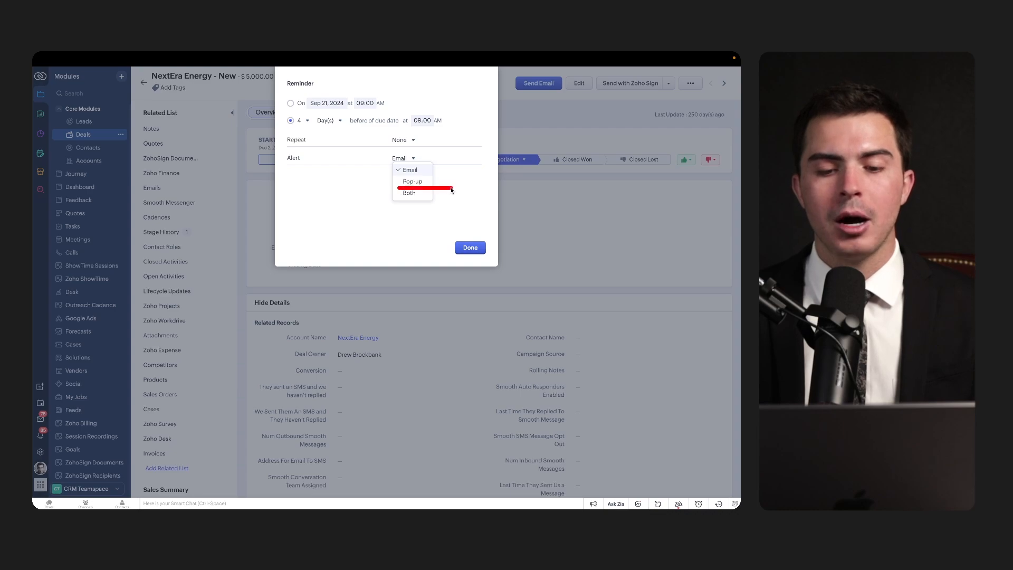
key("Escape")
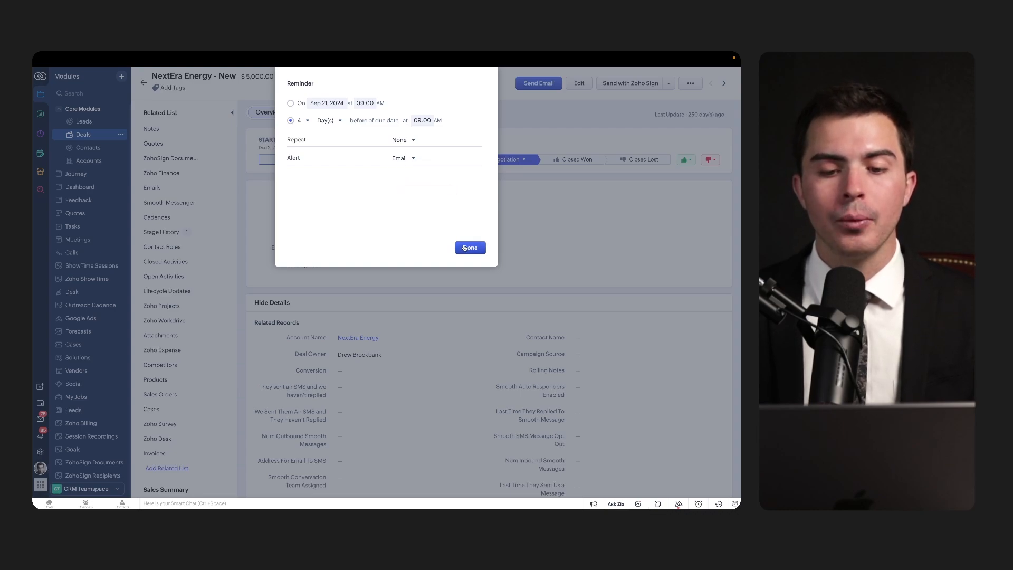
left_click(464, 245)
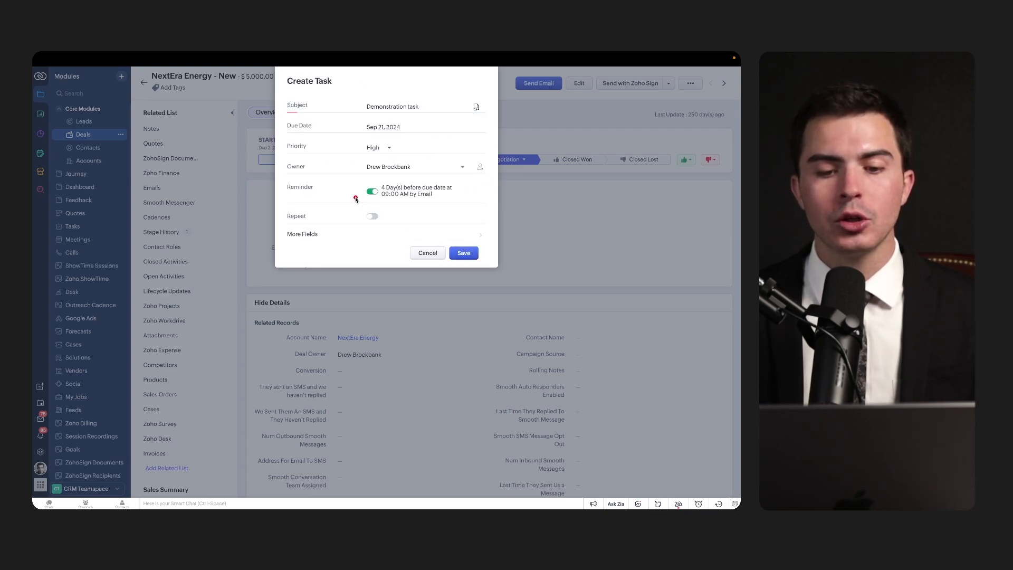
Step: Exit the Create Task form and return to the Demo Deals kanban grouped by stage
left_click_drag(355, 199, 438, 198)
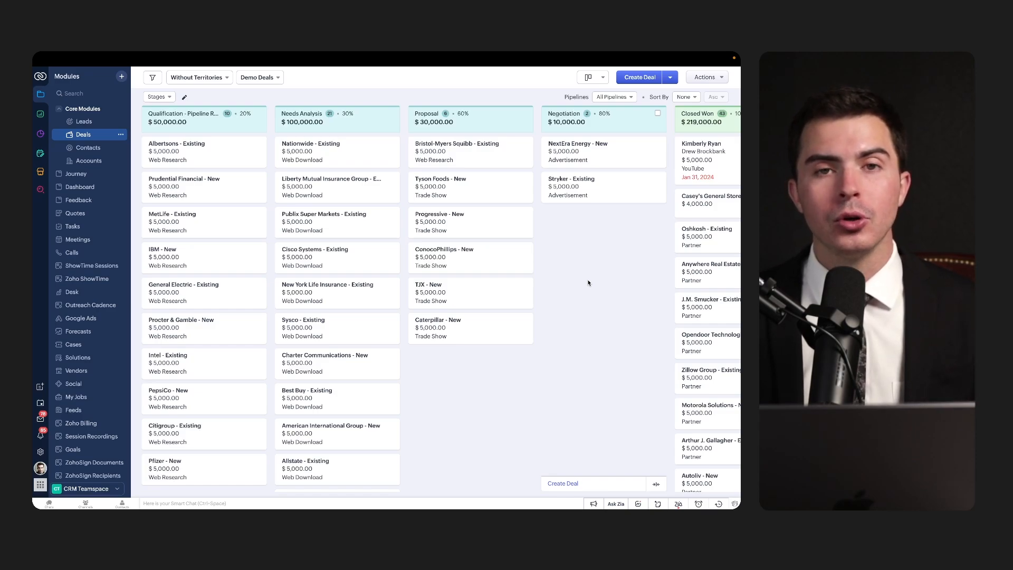
Step: In Setup's workflow rules, search 'new lead notif' and open the New Lead Notification rule
left_click(40, 452)
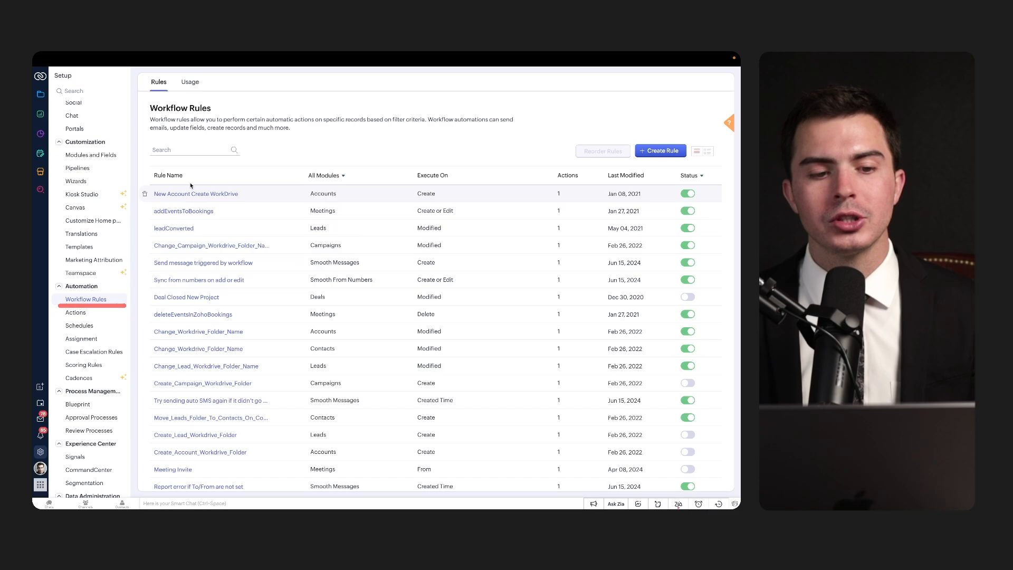
left_click(182, 151)
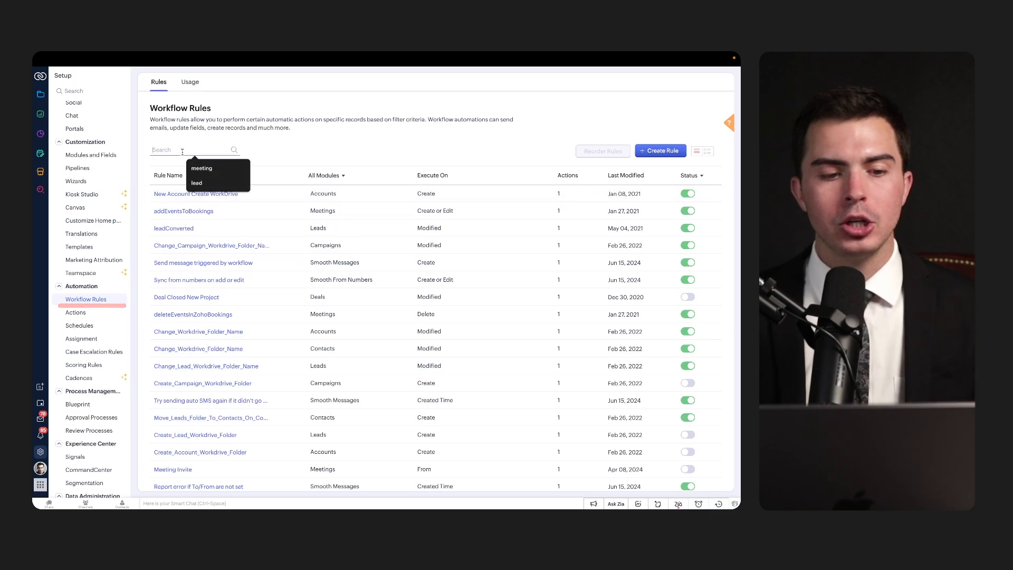
type("new lead noti")
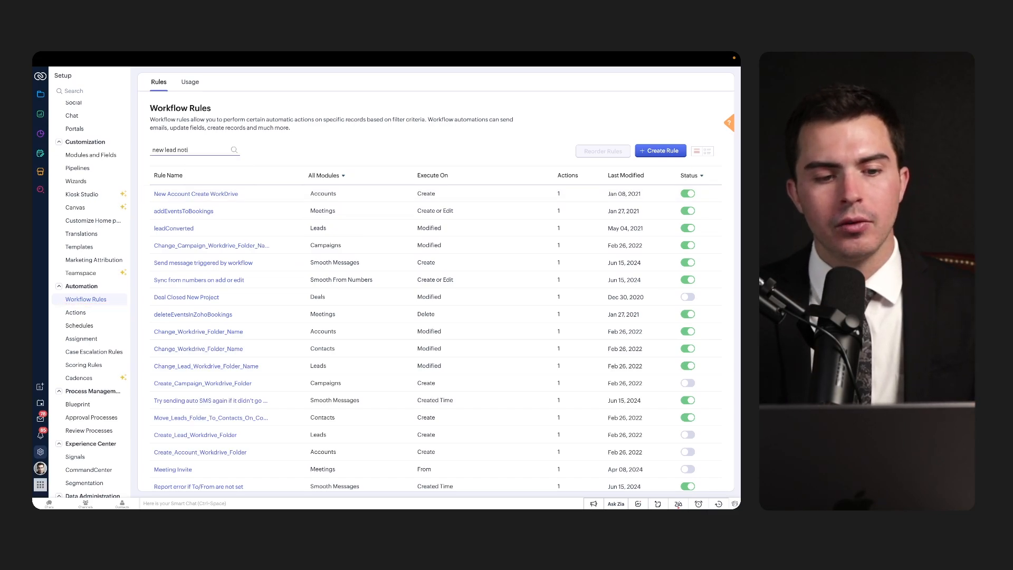
type("f")
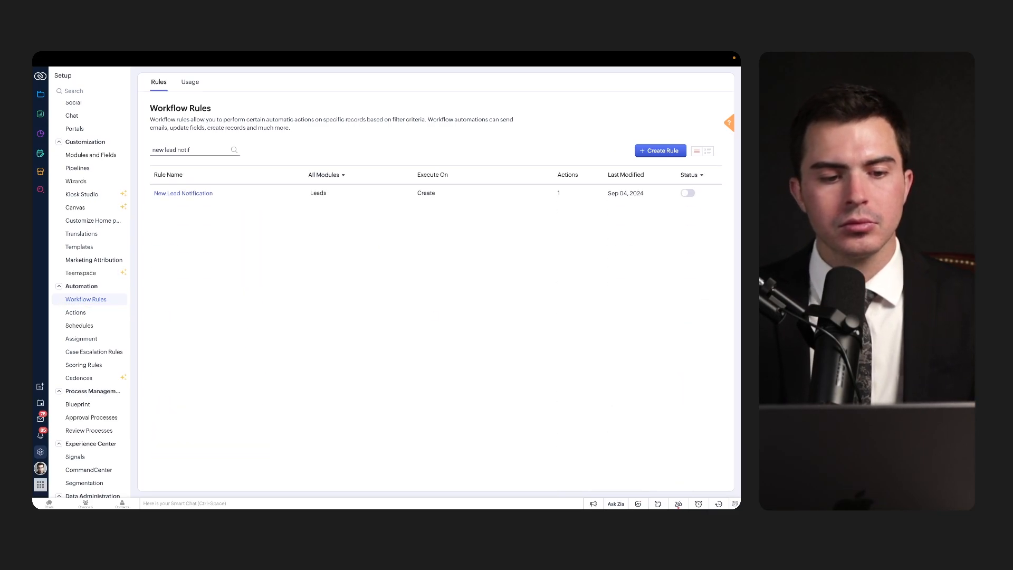
left_click(194, 193)
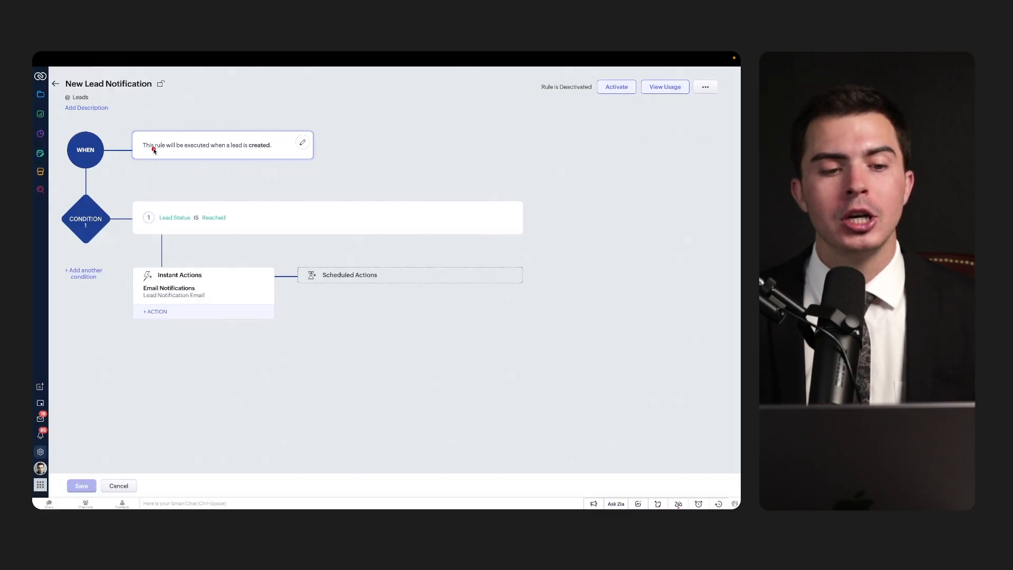
Step: Mark up the rule's details, then open the Lead Notification Email action's Edit Email Notification settings
left_click_drag(236, 152, 266, 151)
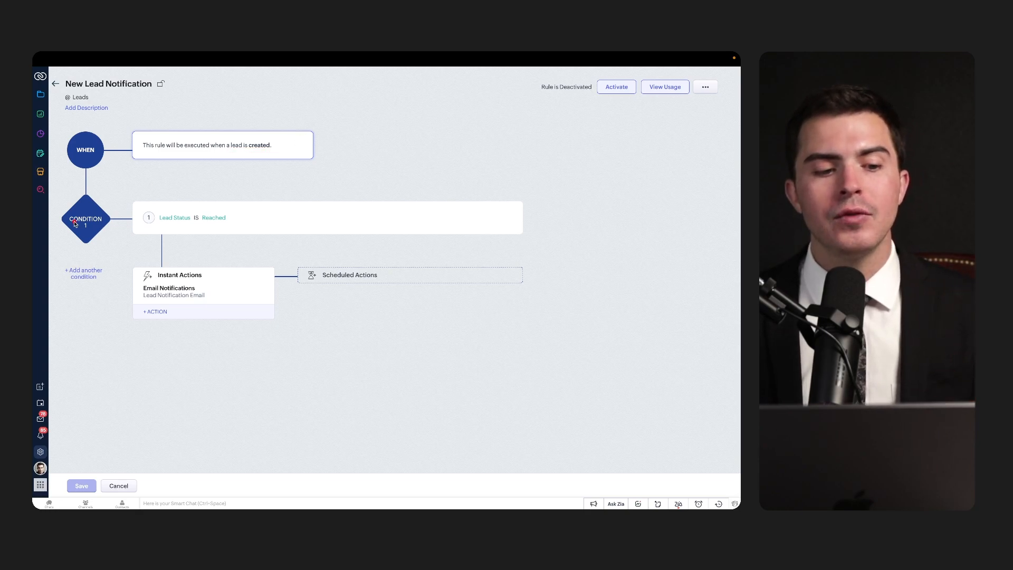
left_click_drag(67, 225, 147, 226)
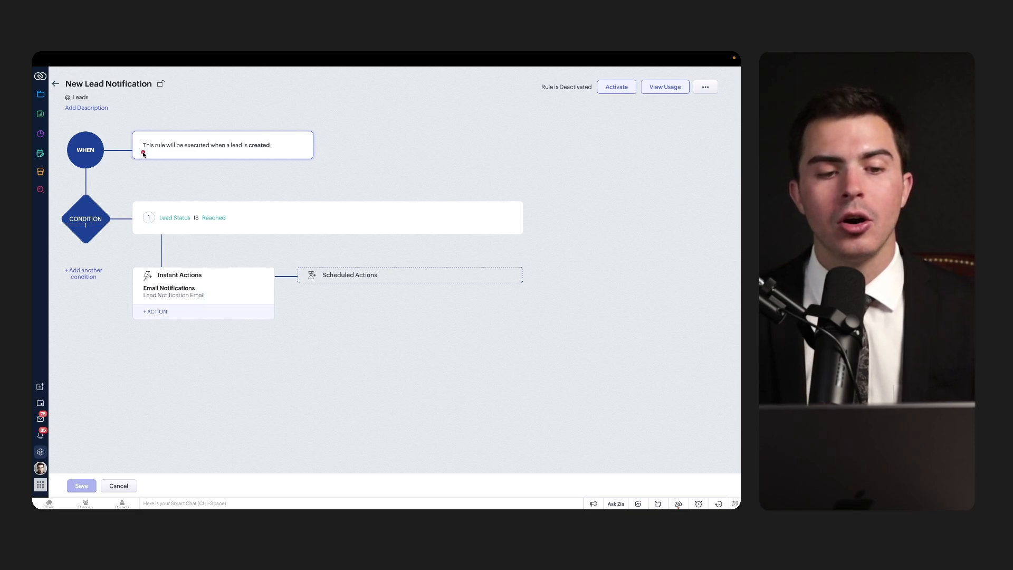
left_click_drag(143, 153, 265, 152)
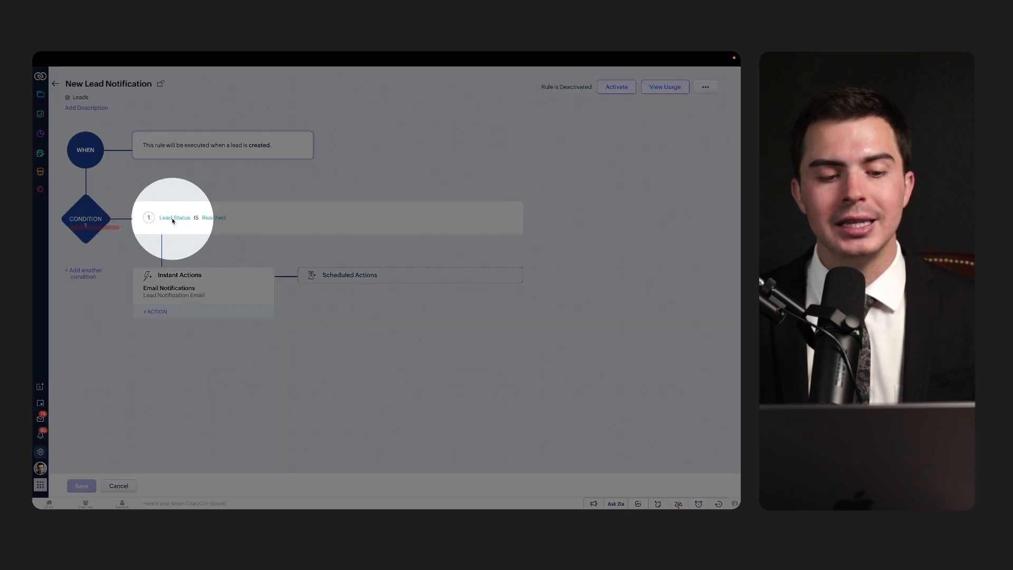
left_click_drag(199, 226, 240, 226)
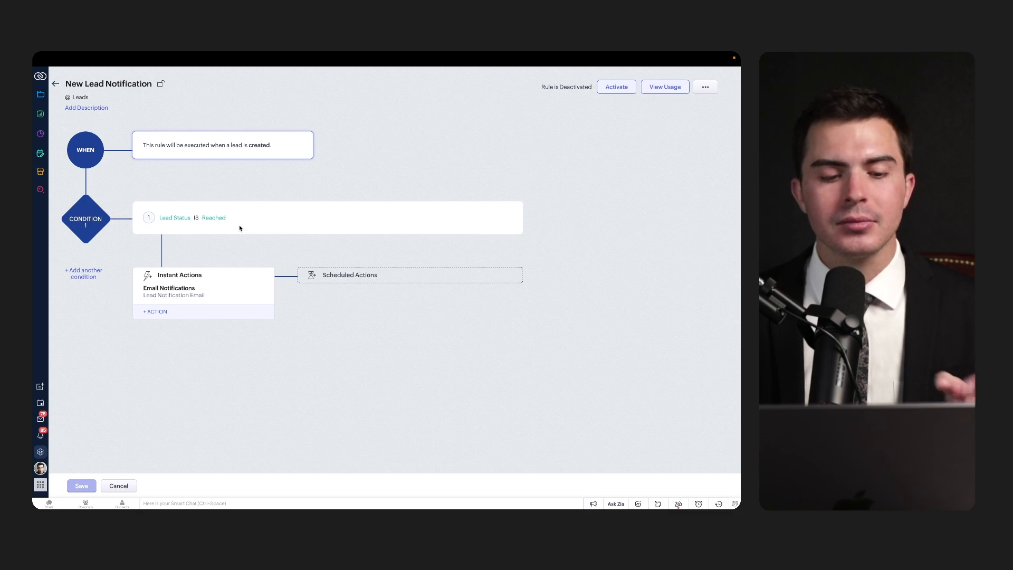
left_click_drag(196, 224, 242, 226)
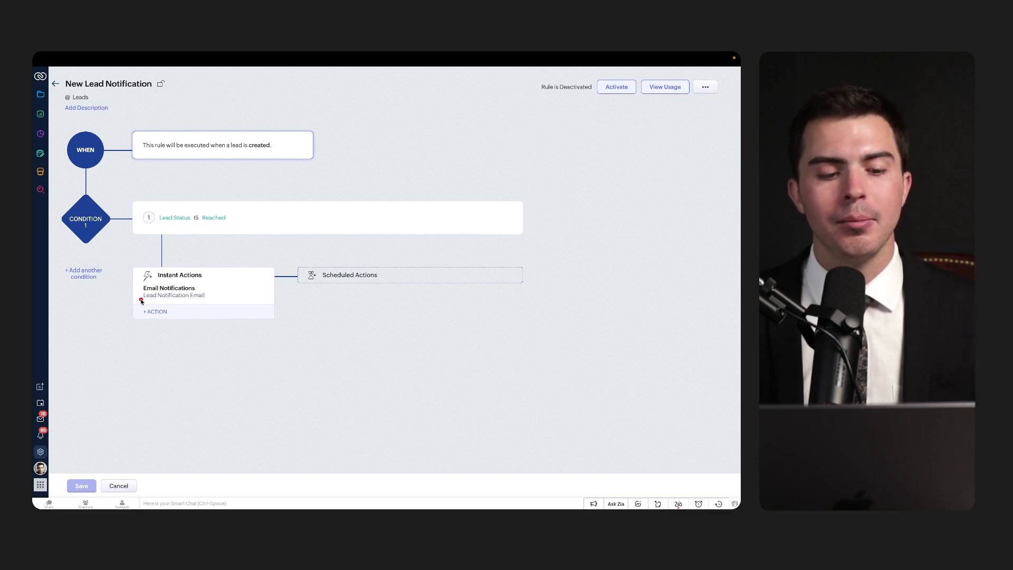
left_click_drag(140, 299, 249, 299)
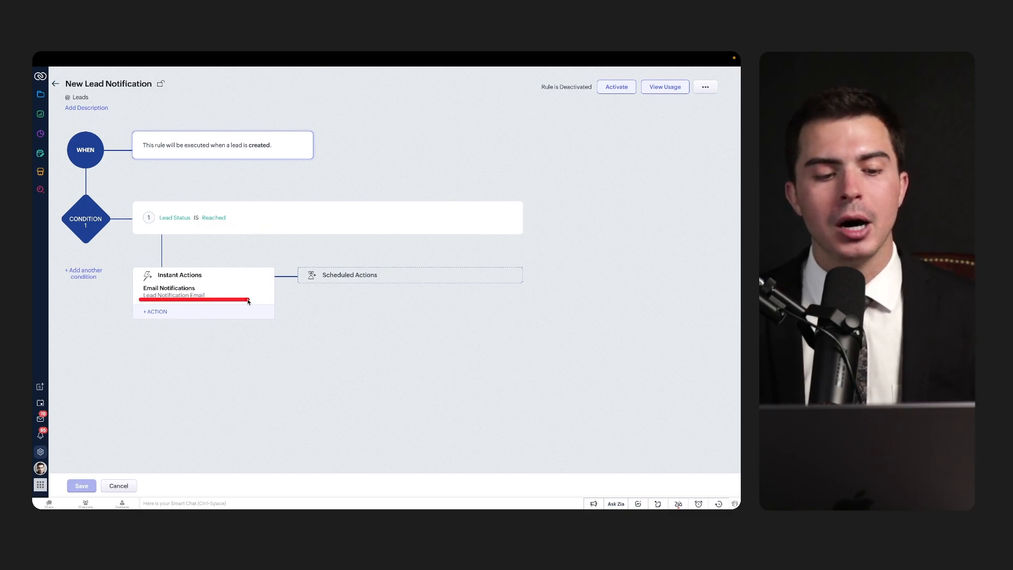
left_click(189, 297)
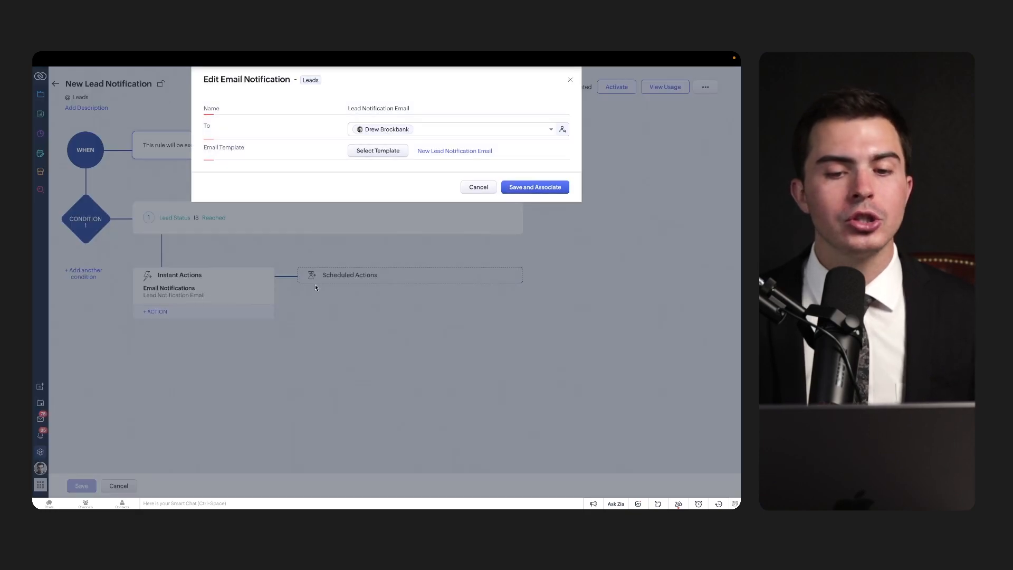
Step: Preview the New Lead Notification Email template, then cancel the notification settings without changes
left_click(428, 151)
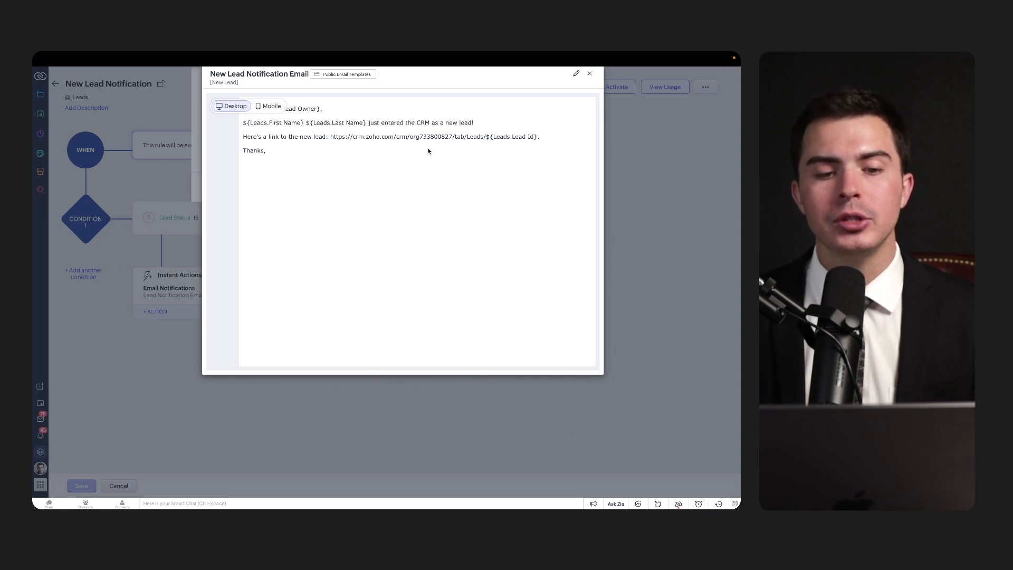
left_click(590, 74)
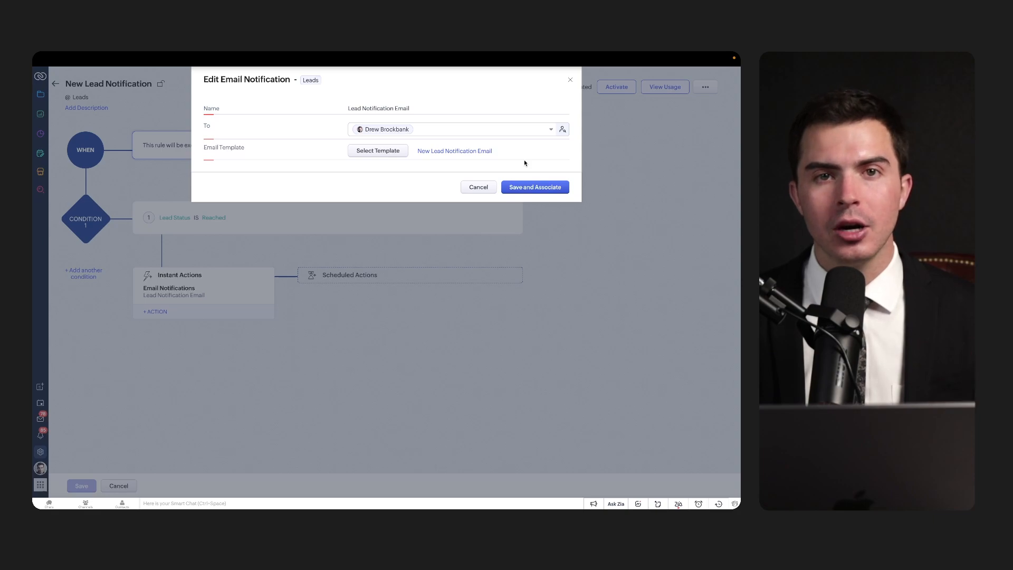
left_click(479, 188)
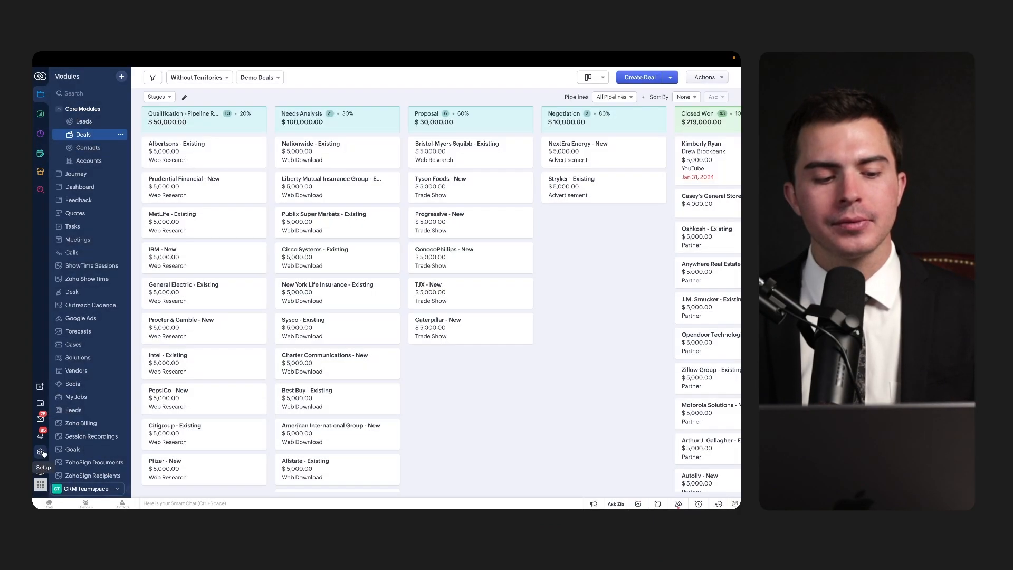
Step: Back in Setup's Workflow Rules, search the rules for 'roll'
left_click(42, 453)
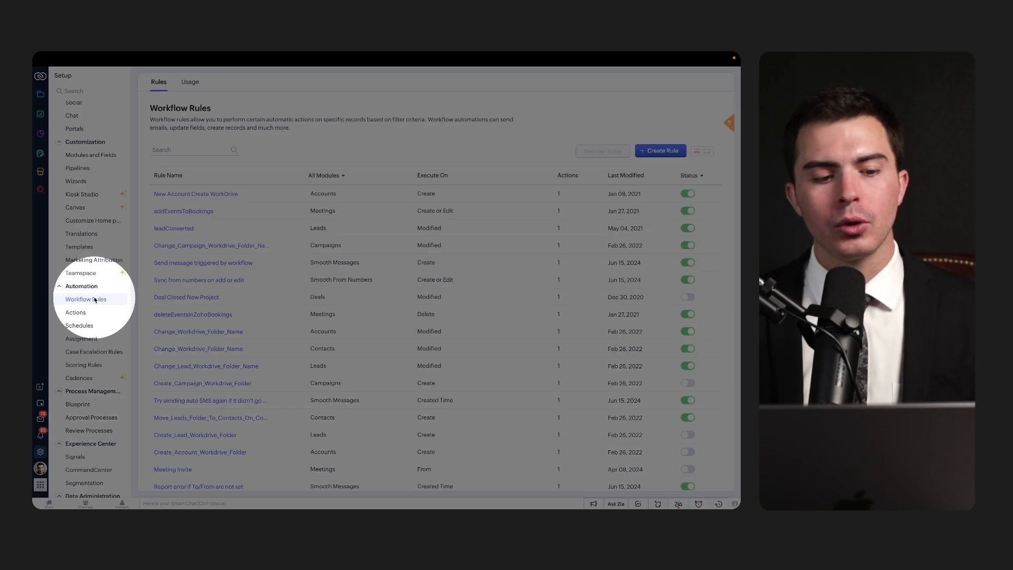
left_click(184, 148)
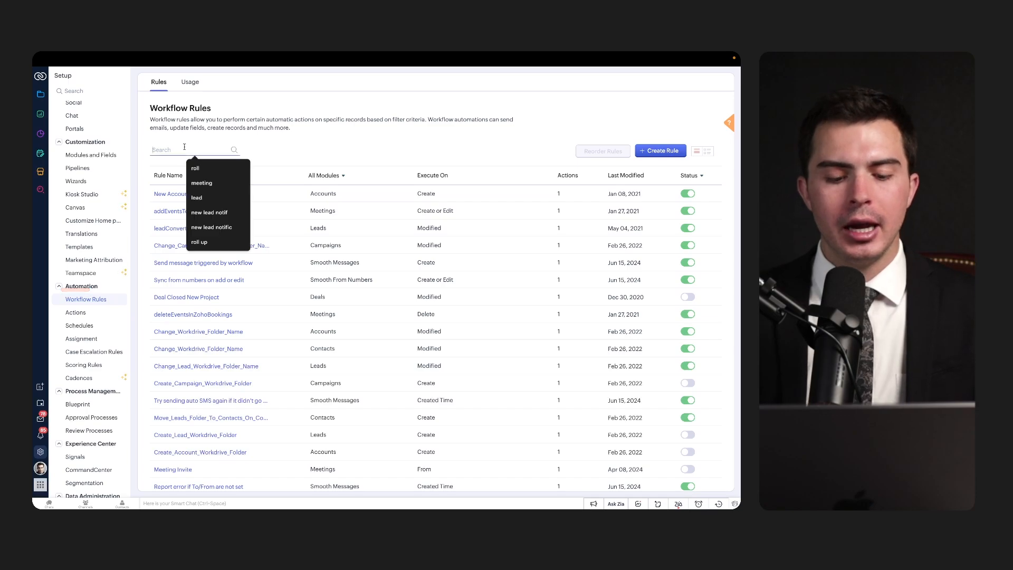
type("roll")
key("Return")
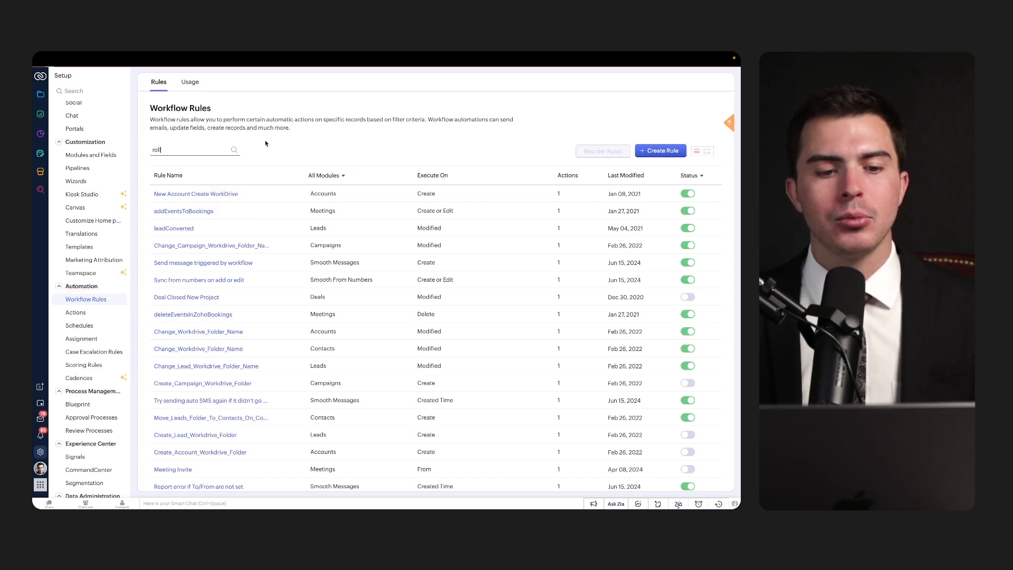
Step: Open the On Closed Won Roll-Up Deal Amount workflow rule from the search results
left_click(215, 210)
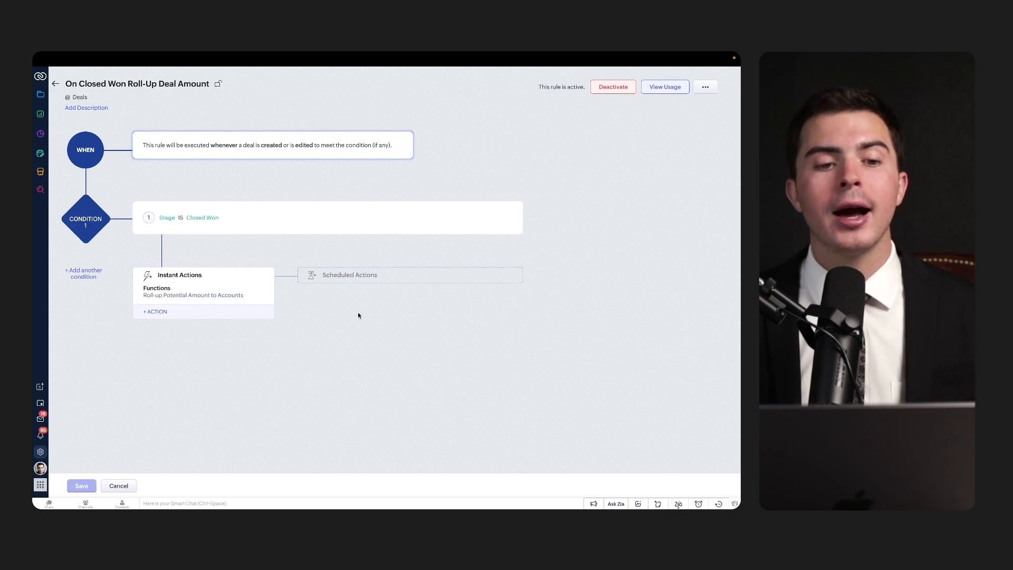
Step: Open the Roll-up Potential Amount to Accounts function in edit mode in the Deluge editor
left_click(189, 293)
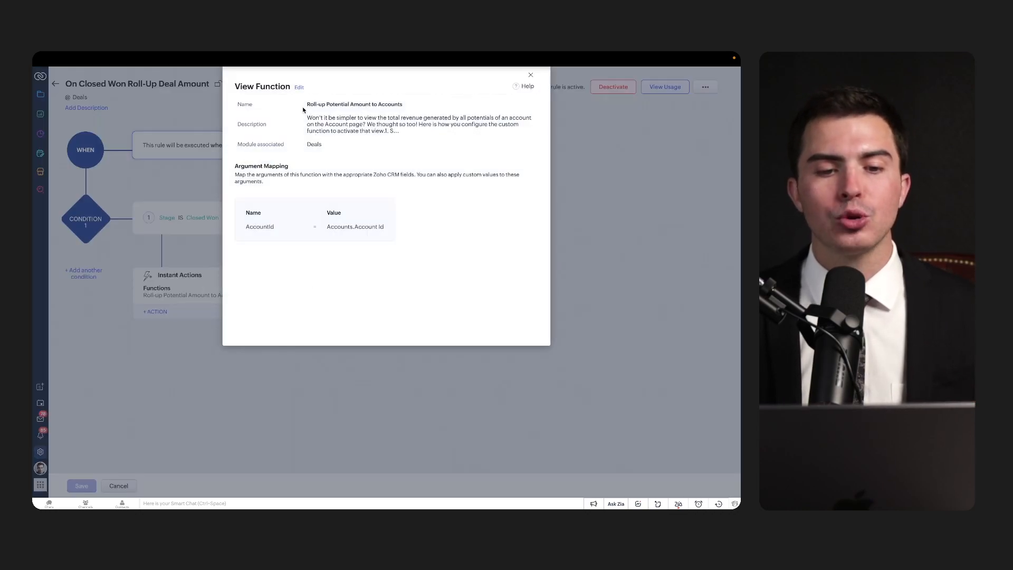
left_click(298, 87)
left_click(437, 103)
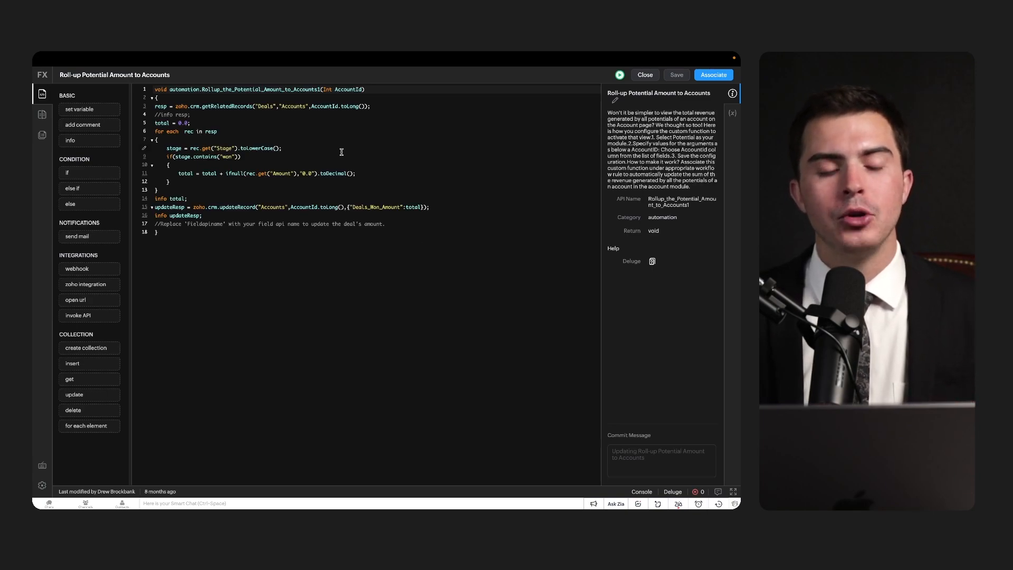
Step: Underline the getRelatedRecords call, for each loop, Stage lookup and running total in the Deluge code
left_click_drag(173, 110, 414, 112)
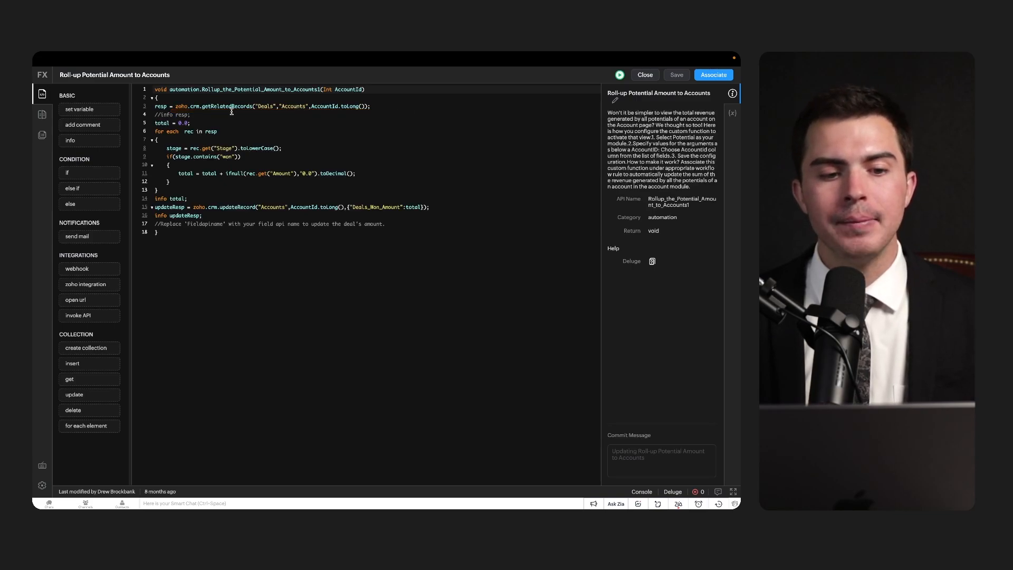
left_click_drag(198, 111, 306, 113)
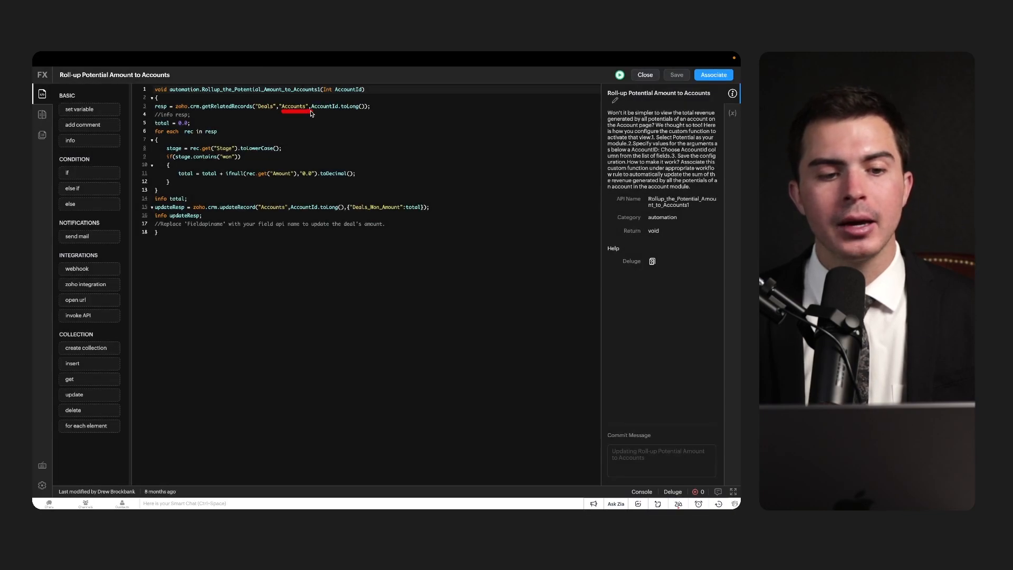
left_click_drag(153, 135, 203, 135)
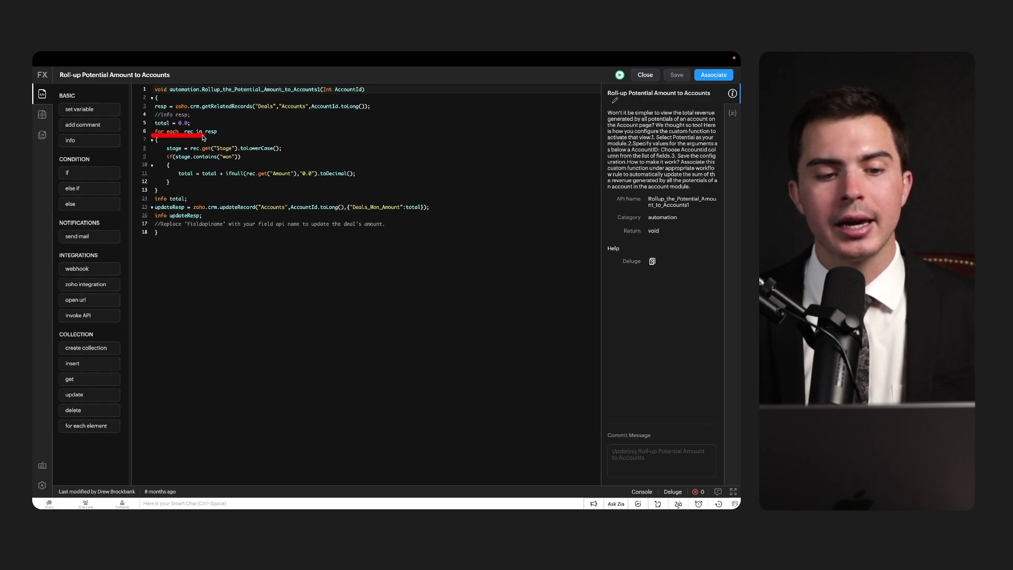
left_click_drag(193, 153, 346, 179)
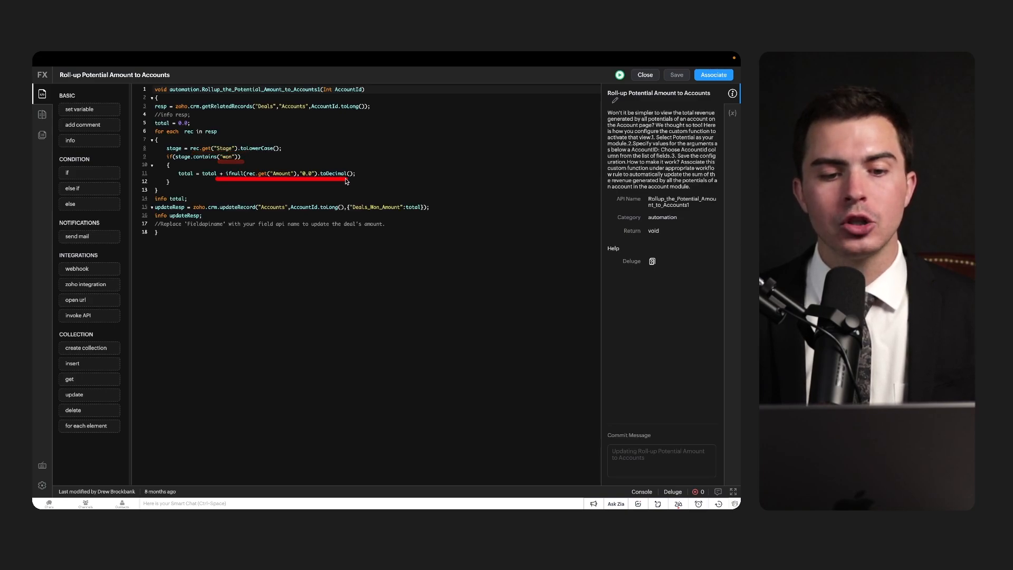
left_click_drag(173, 178, 341, 179)
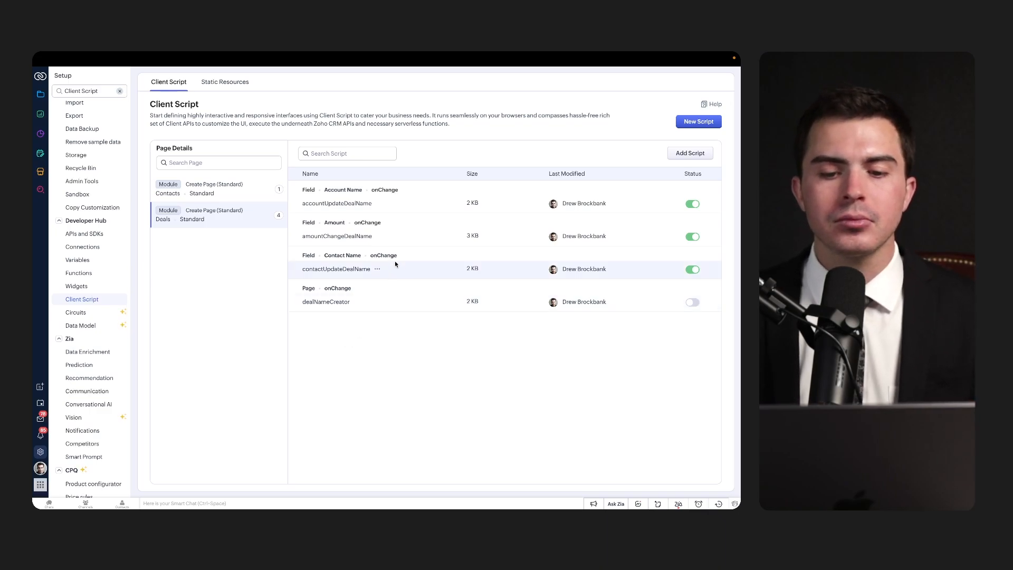
Step: Open accountUpdateDealName for editing and underline its Account_Name, Contact_Name and Amount lines
left_click(378, 203)
left_click(385, 215)
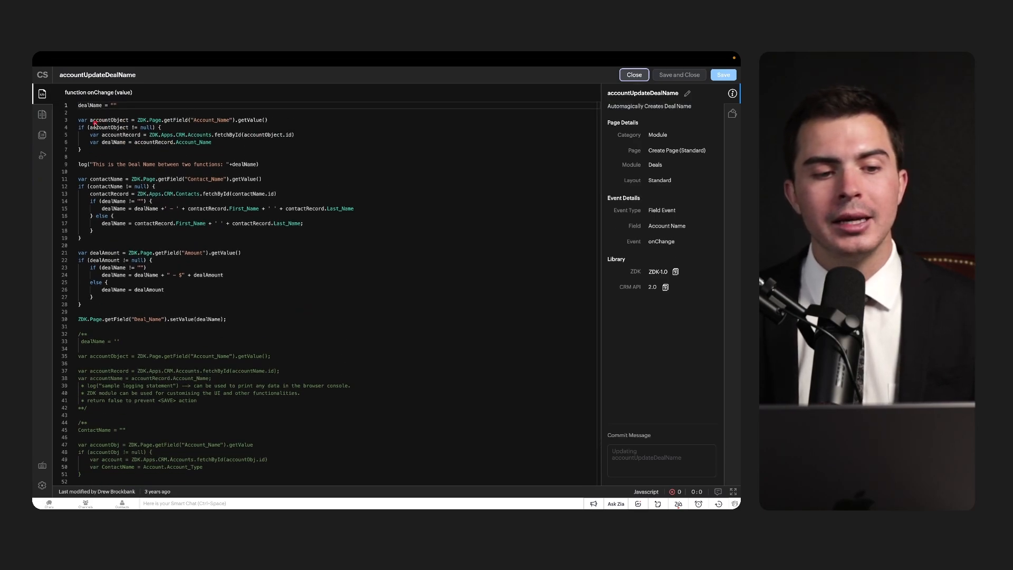
left_click_drag(78, 125, 268, 126)
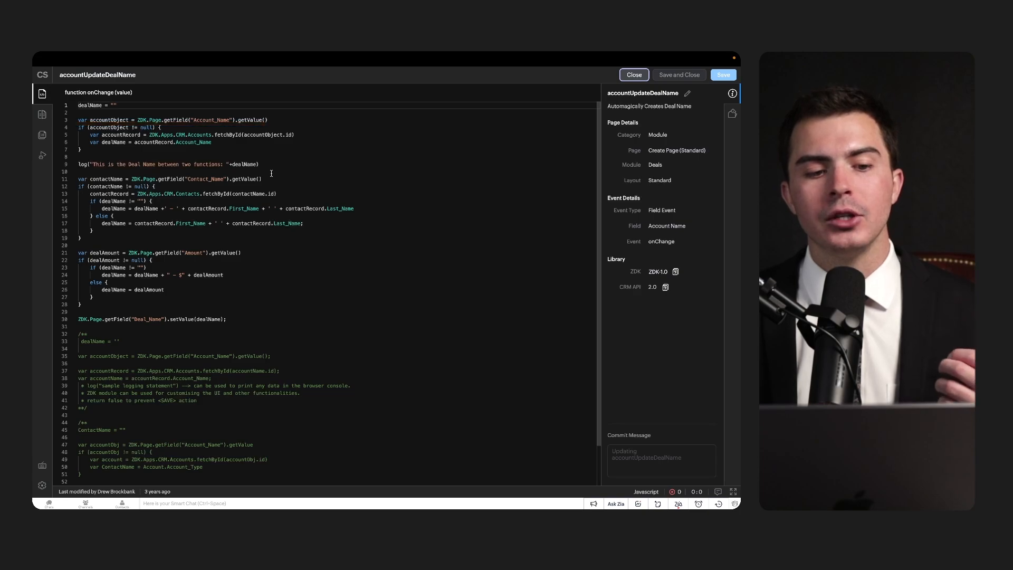
left_click_drag(192, 126, 233, 128)
left_click_drag(191, 184, 230, 185)
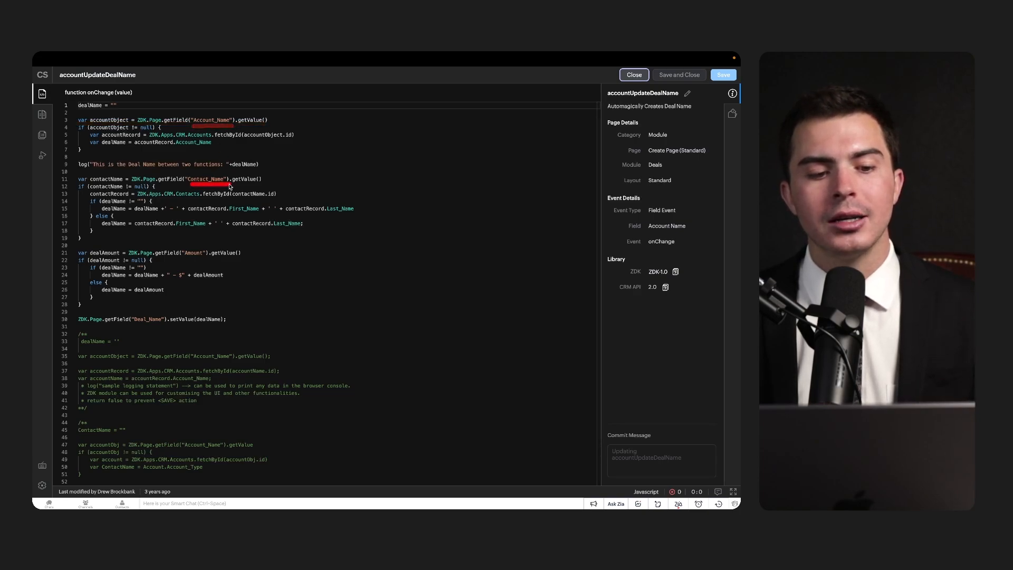
left_click_drag(180, 259, 221, 261)
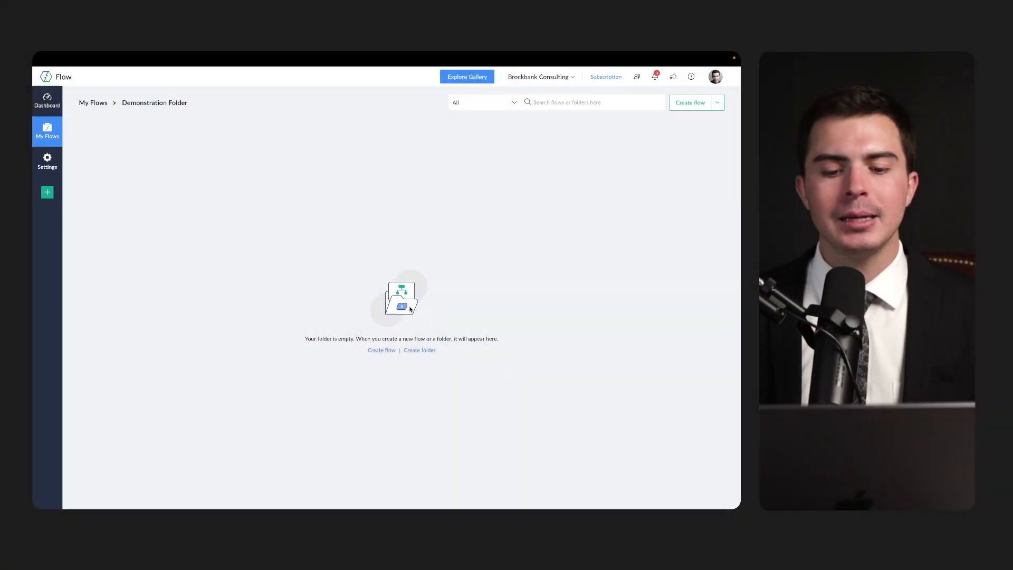
Step: Create a new flow named 'Demonstration' in the Demonstration Folder
left_click(381, 350)
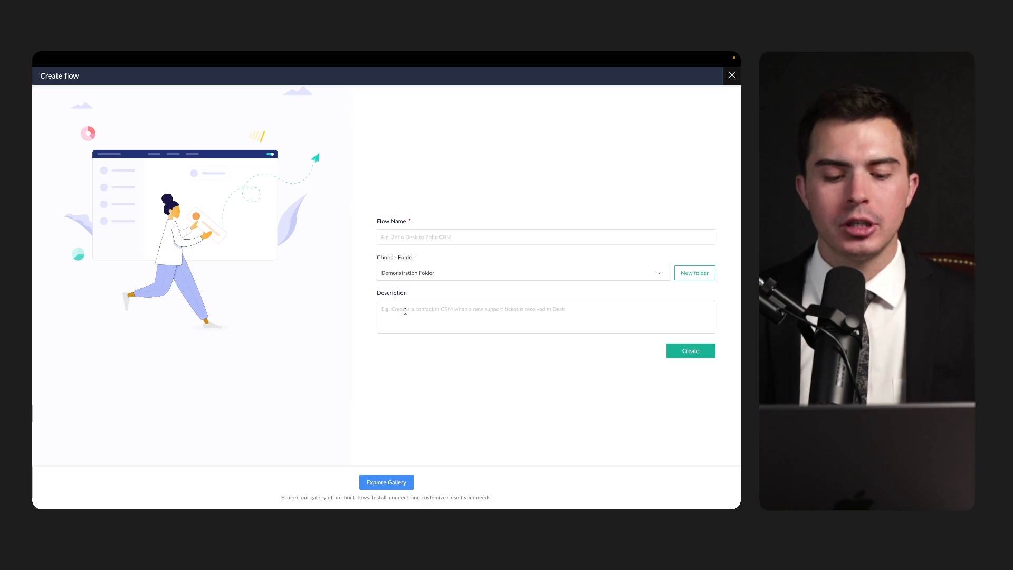
type("Demonstration")
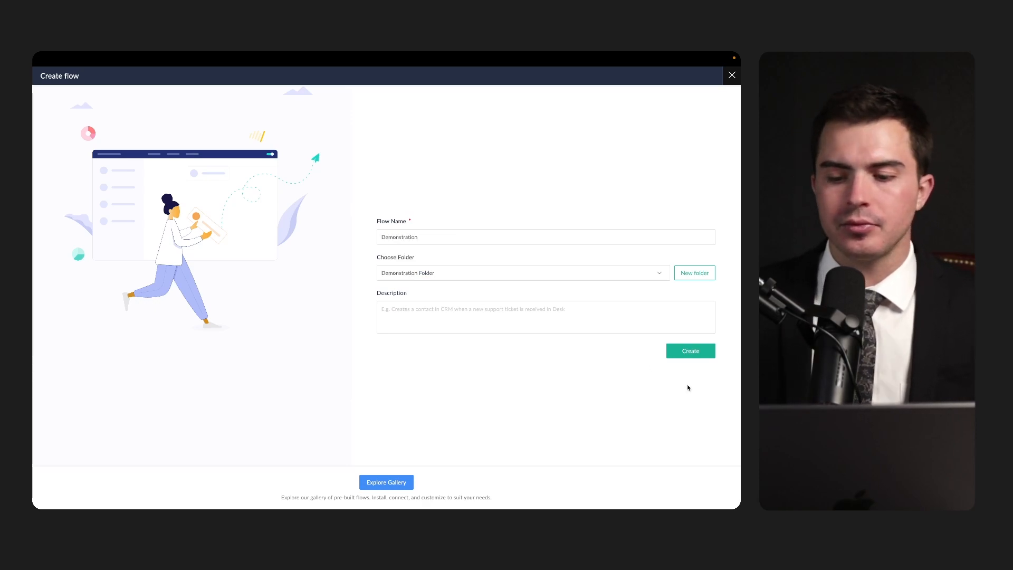
left_click(695, 349)
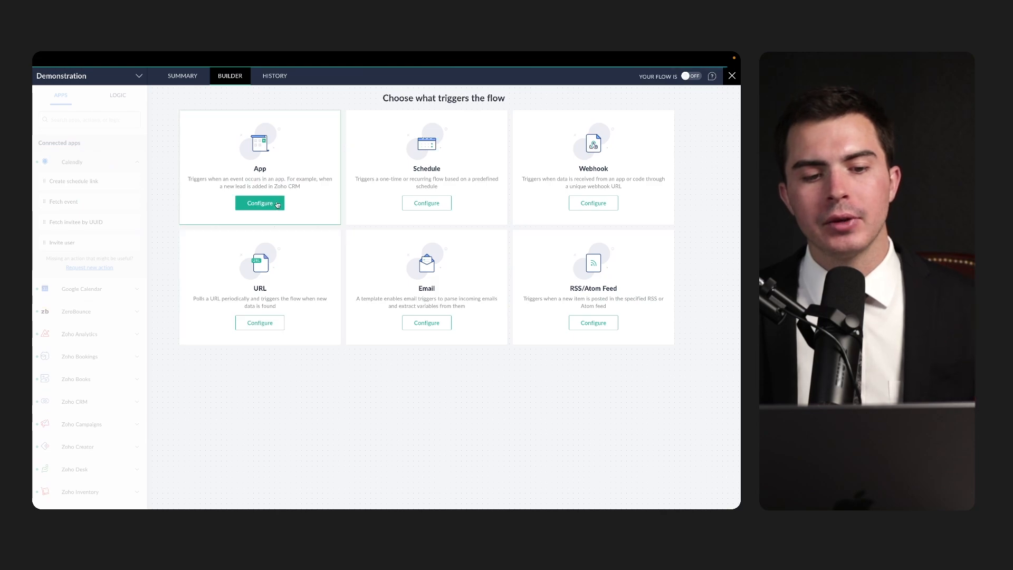
Step: Browse the App trigger's app list, then close it without choosing an app
left_click(277, 205)
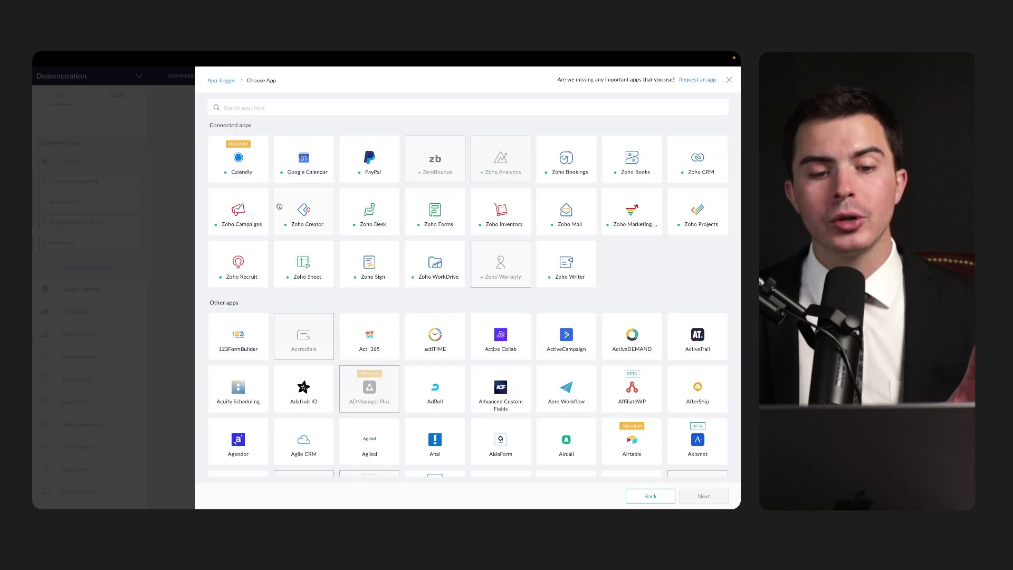
scroll(386, 360, "down", 20)
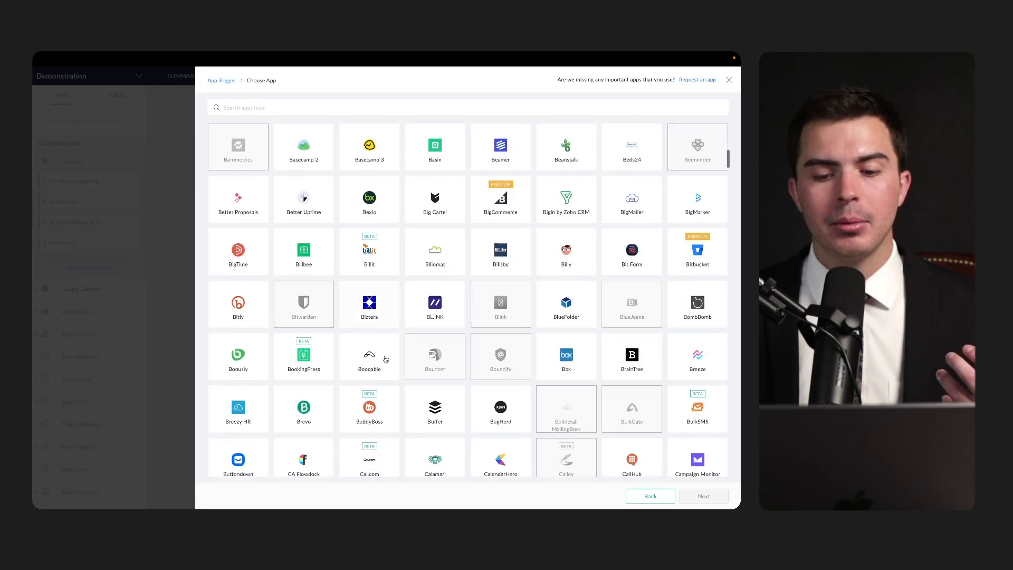
scroll(386, 360, "down", 20)
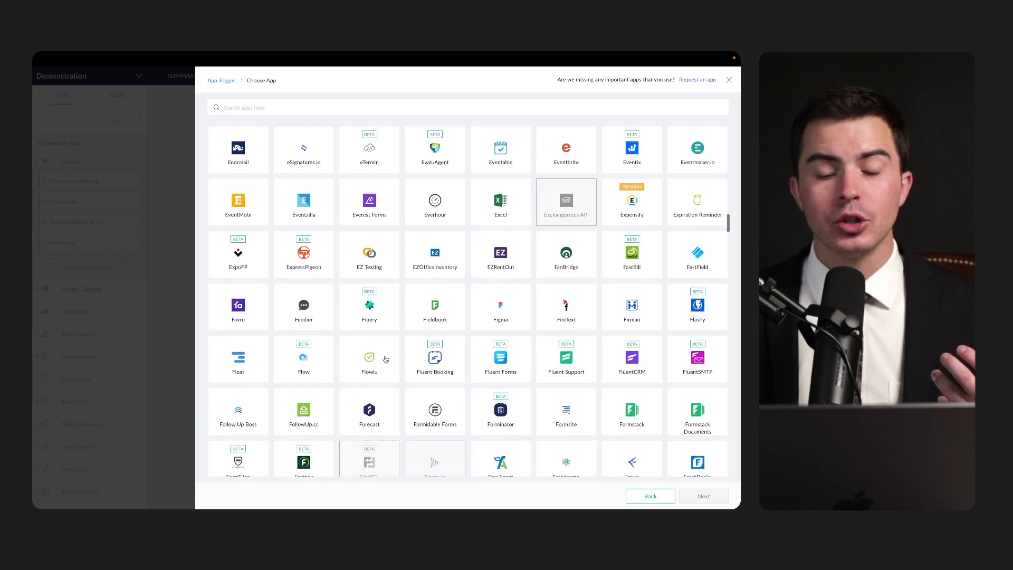
scroll(385, 359, "down", 20)
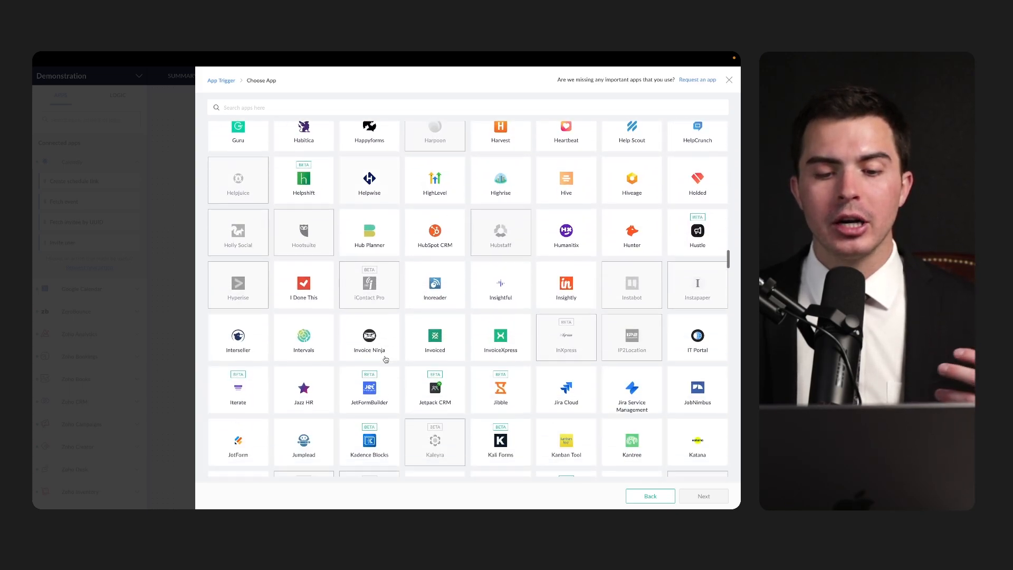
scroll(386, 360, "down", 20)
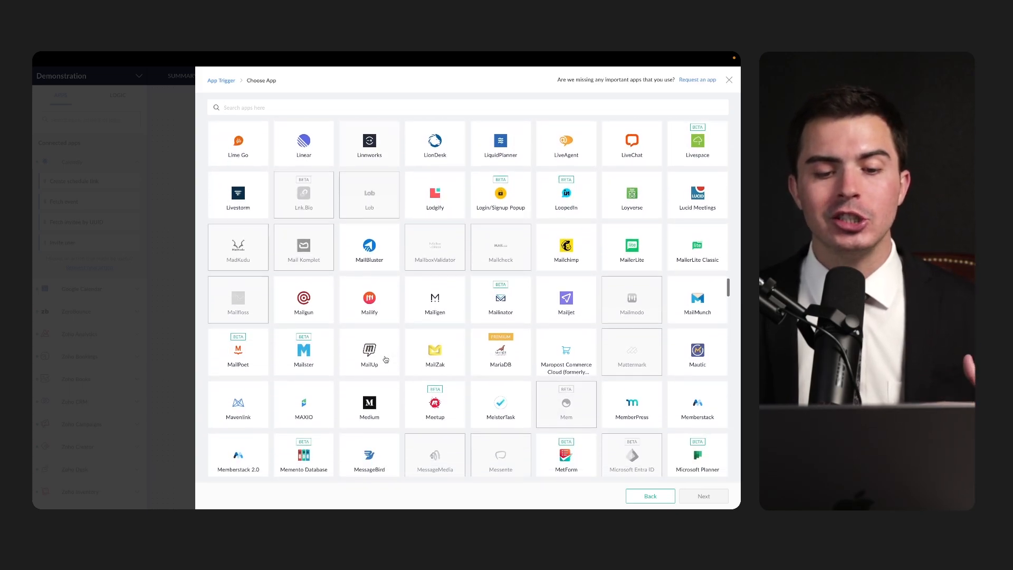
scroll(386, 359, "down", 20)
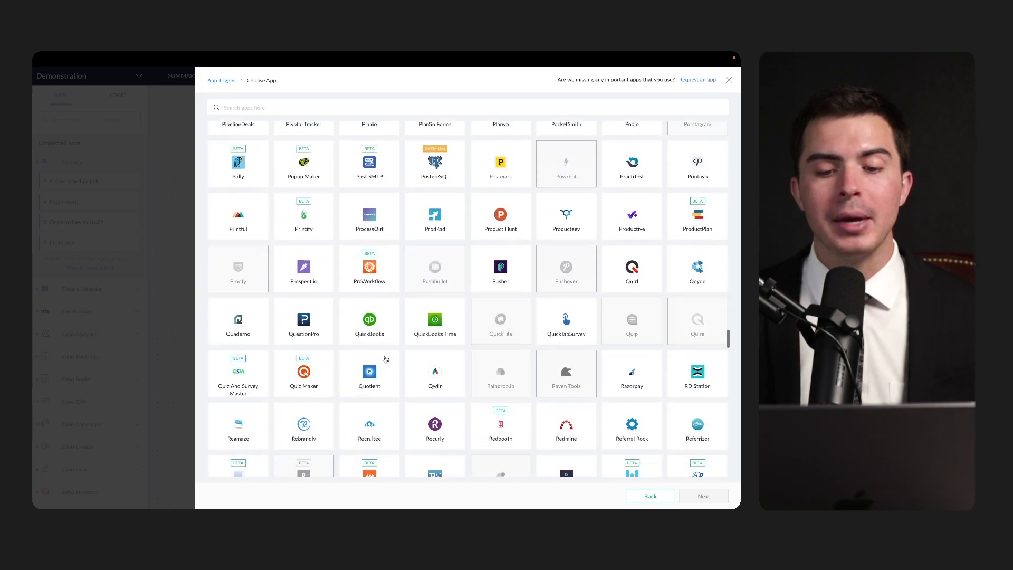
scroll(386, 359, "down", 20)
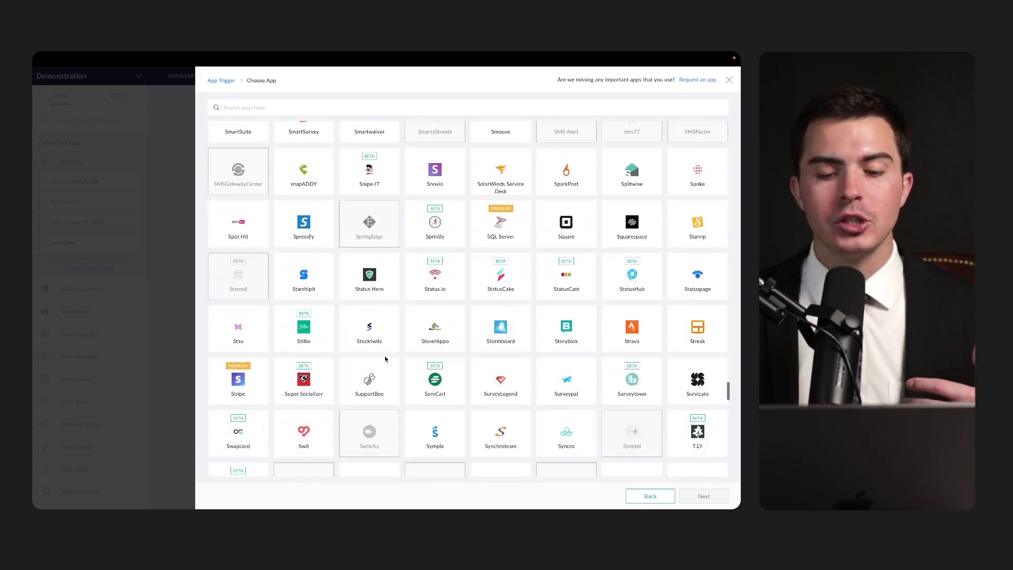
scroll(386, 359, "down", 20)
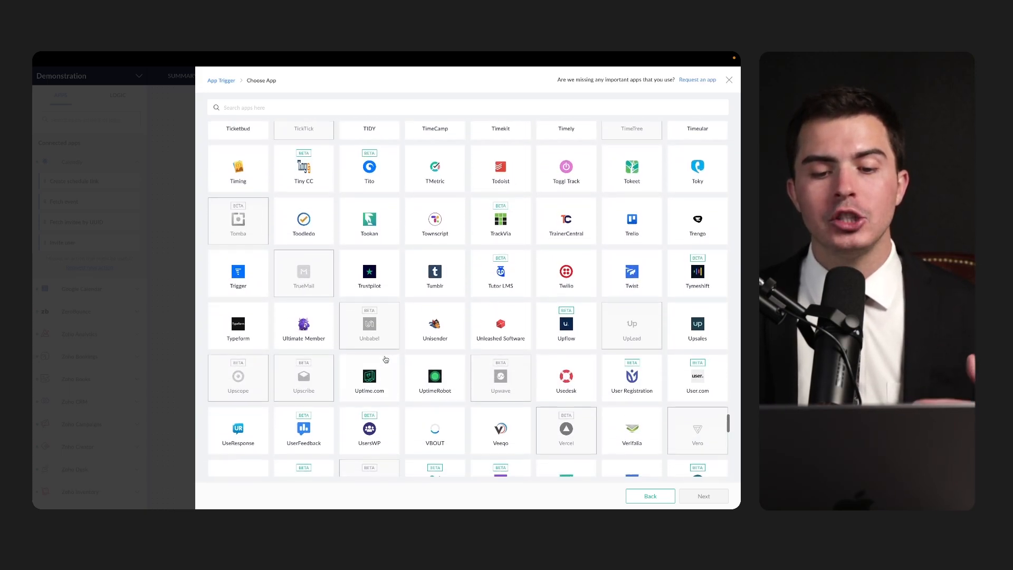
scroll(386, 360, "down", 15)
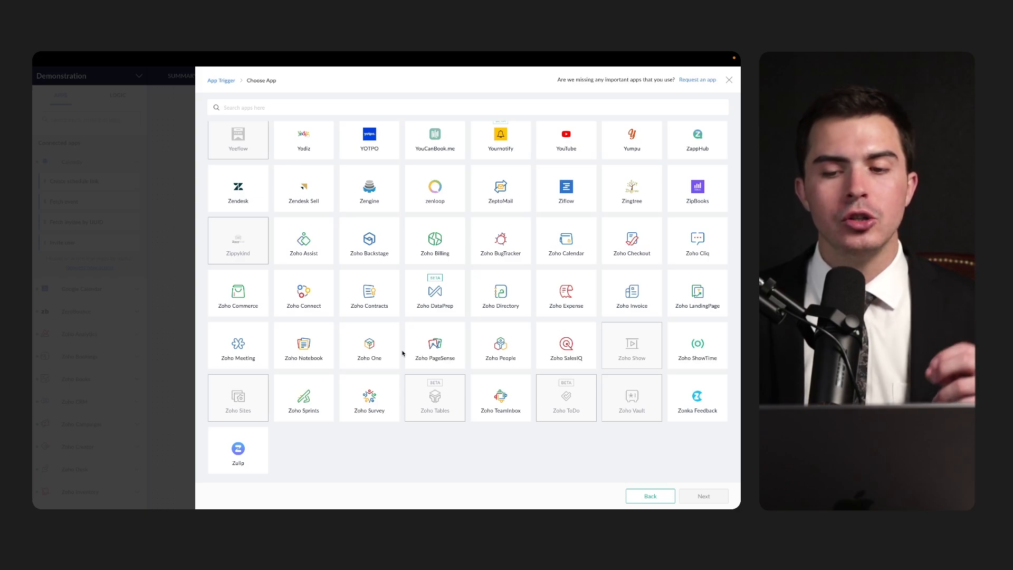
left_click(729, 80)
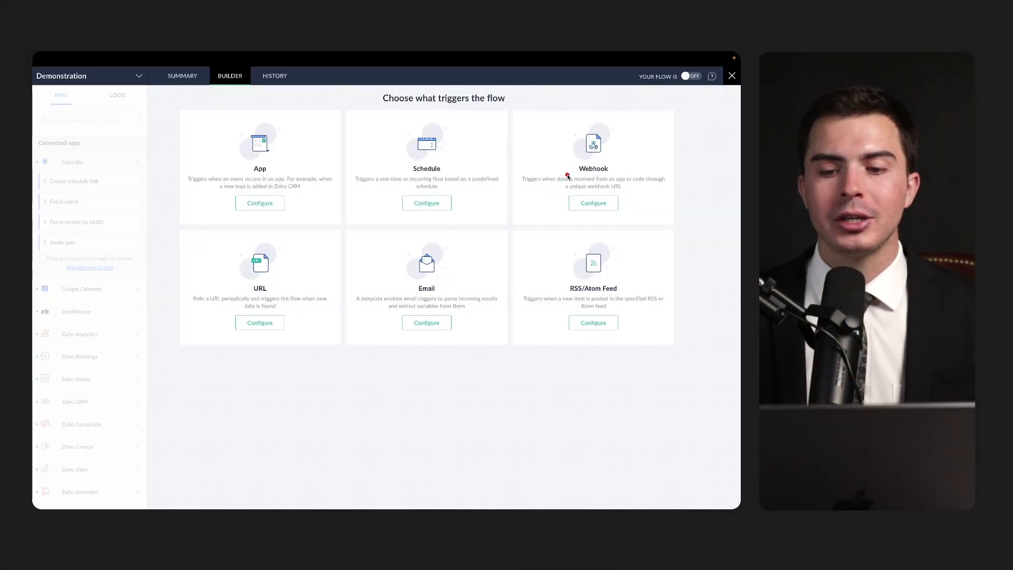
left_click_drag(568, 176, 635, 176)
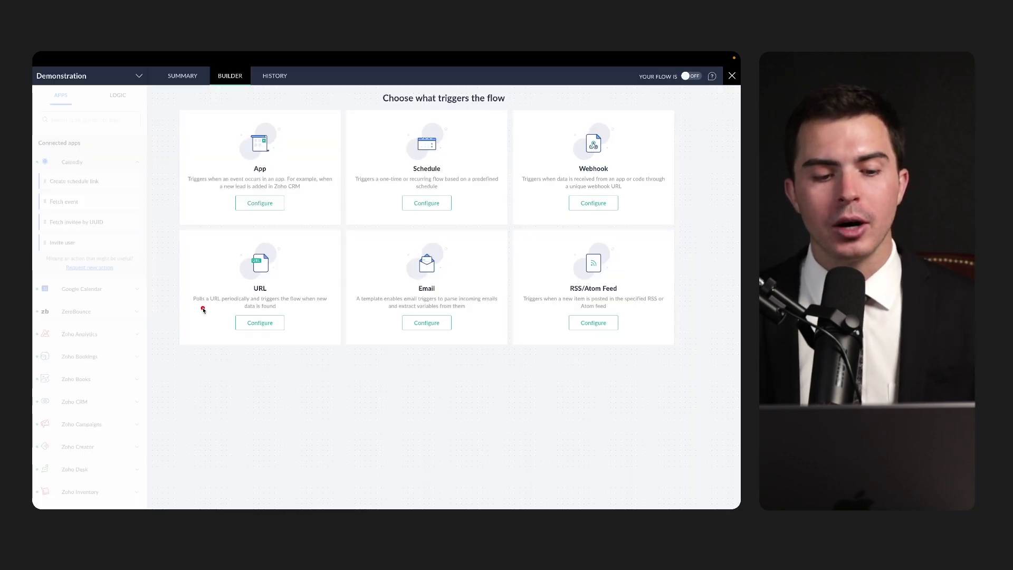
left_click_drag(196, 307, 341, 308)
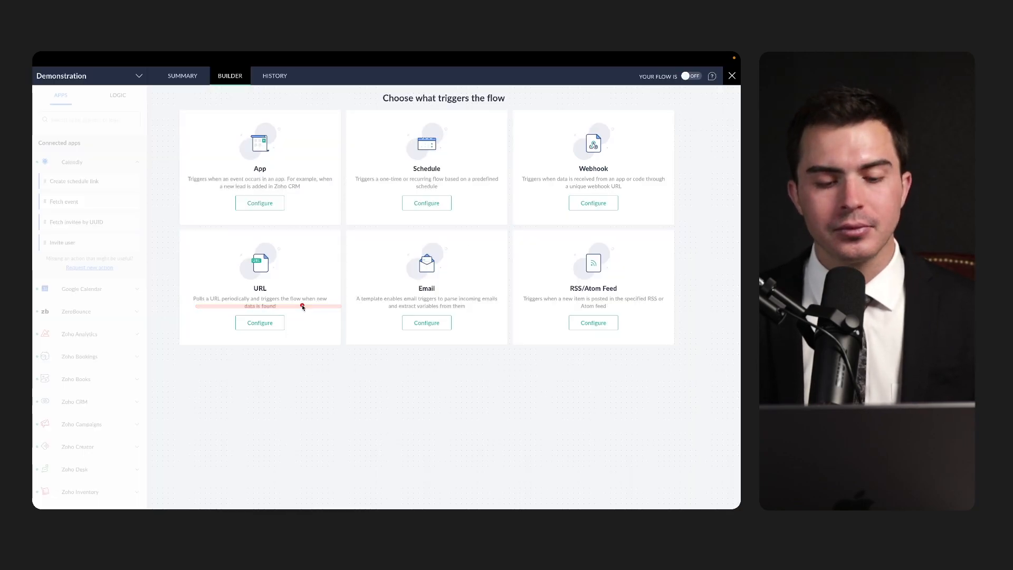
left_click_drag(246, 312, 301, 311)
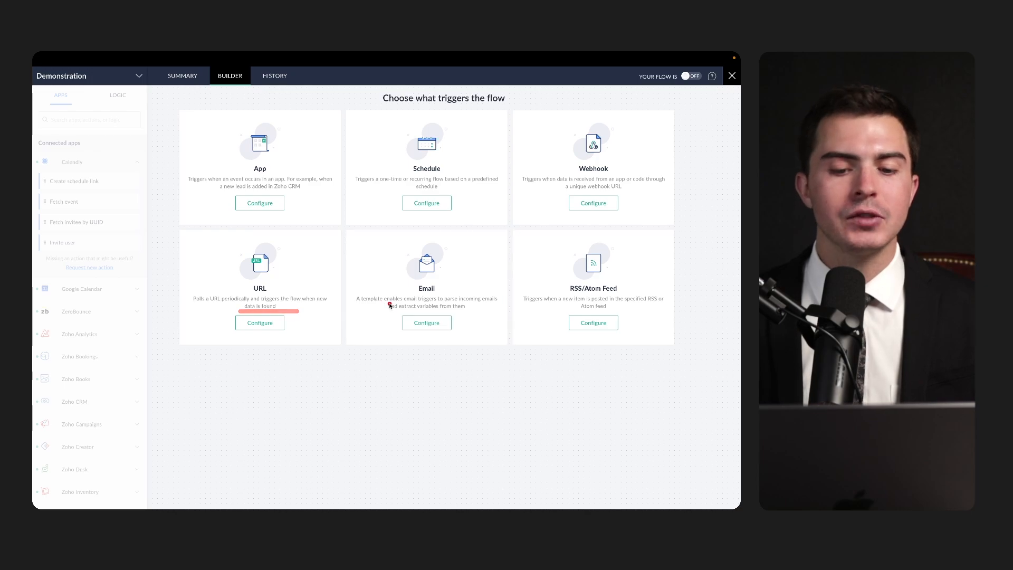
left_click_drag(371, 305, 492, 306)
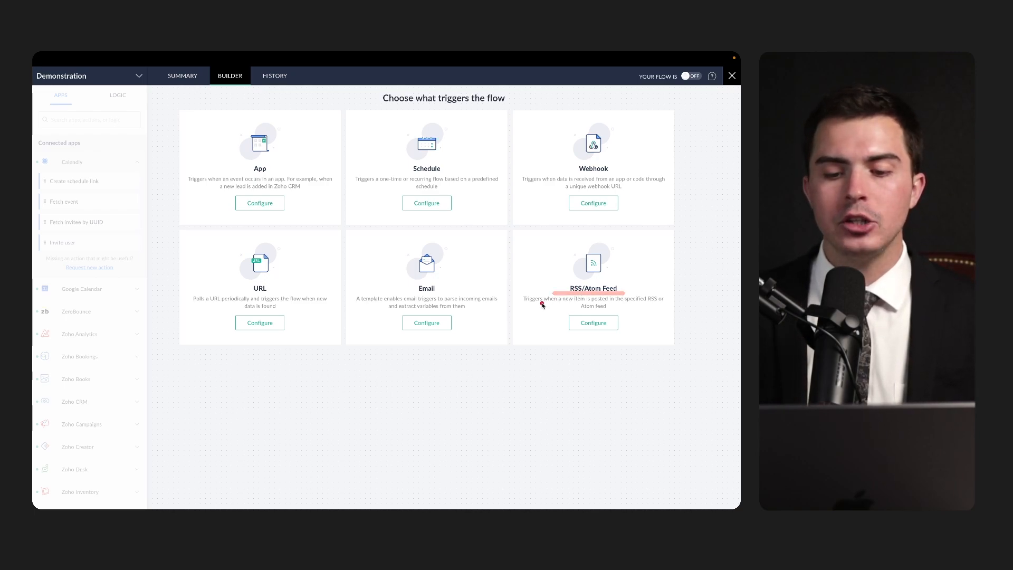
left_click_drag(540, 304, 683, 304)
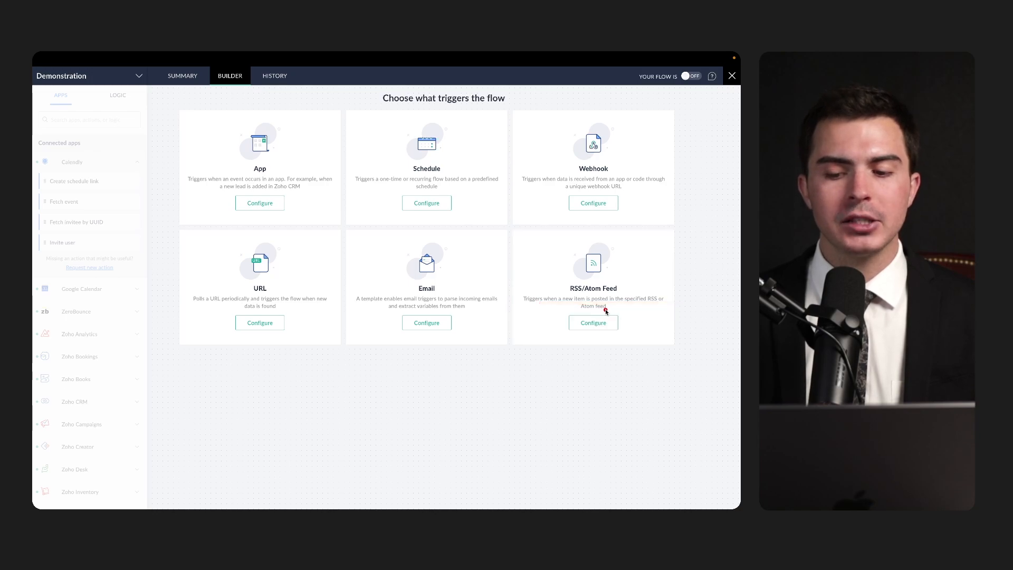
left_click_drag(575, 314, 636, 314)
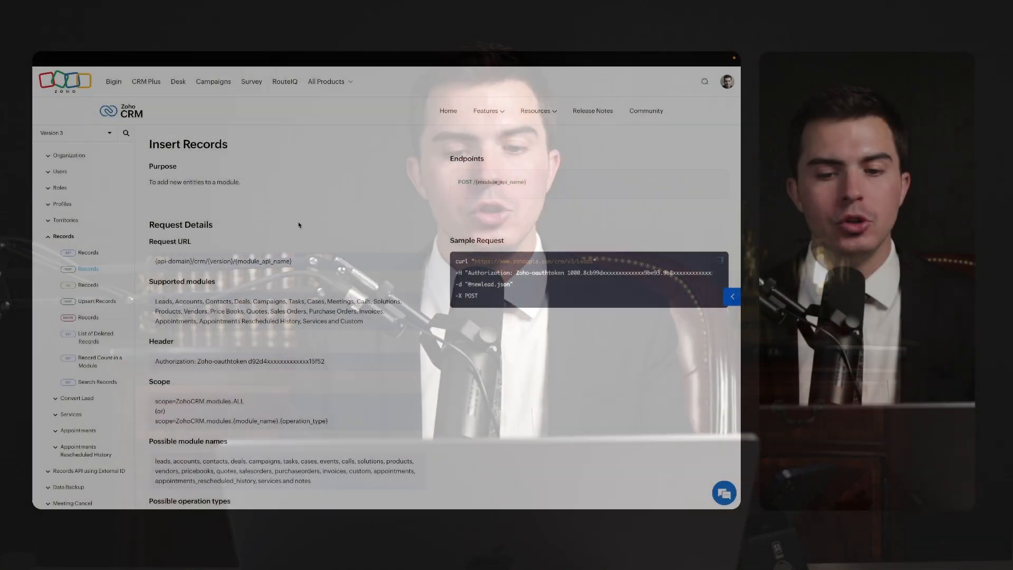
scroll(305, 241, "down", 1)
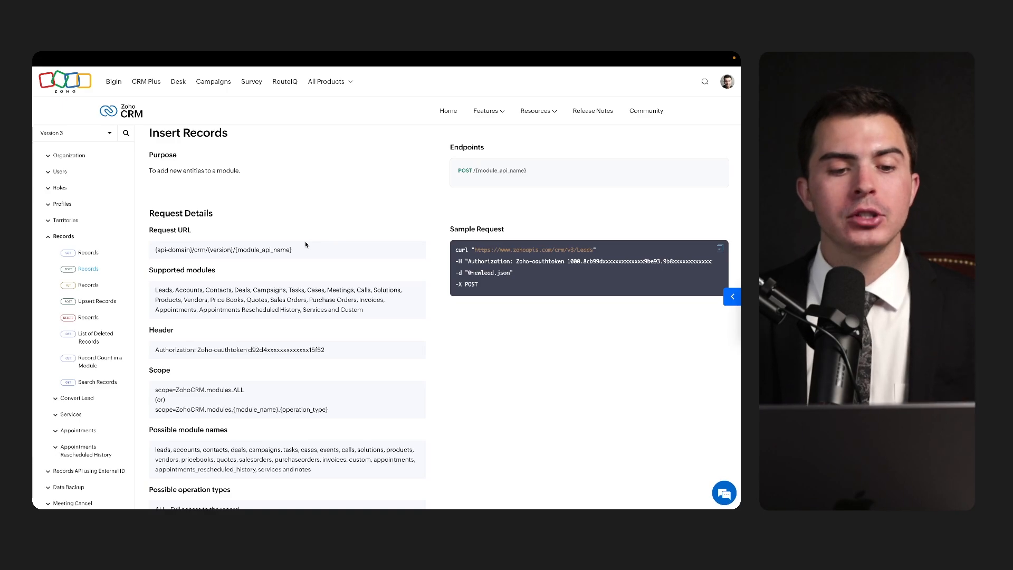
scroll(305, 272, "down", 1)
scroll(305, 273, "down", 1)
scroll(305, 272, "up", 2)
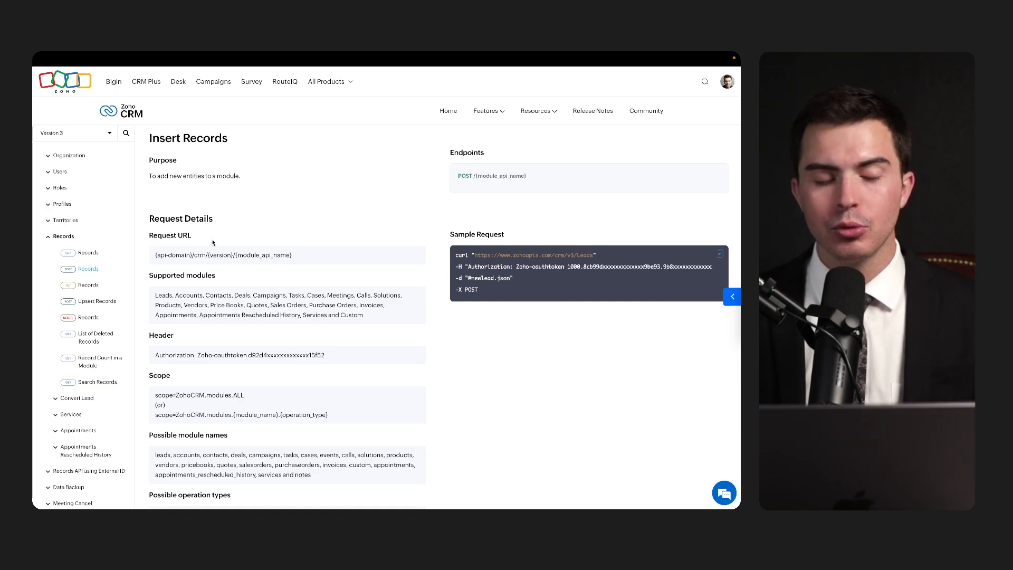
left_click_drag(65, 276, 127, 278)
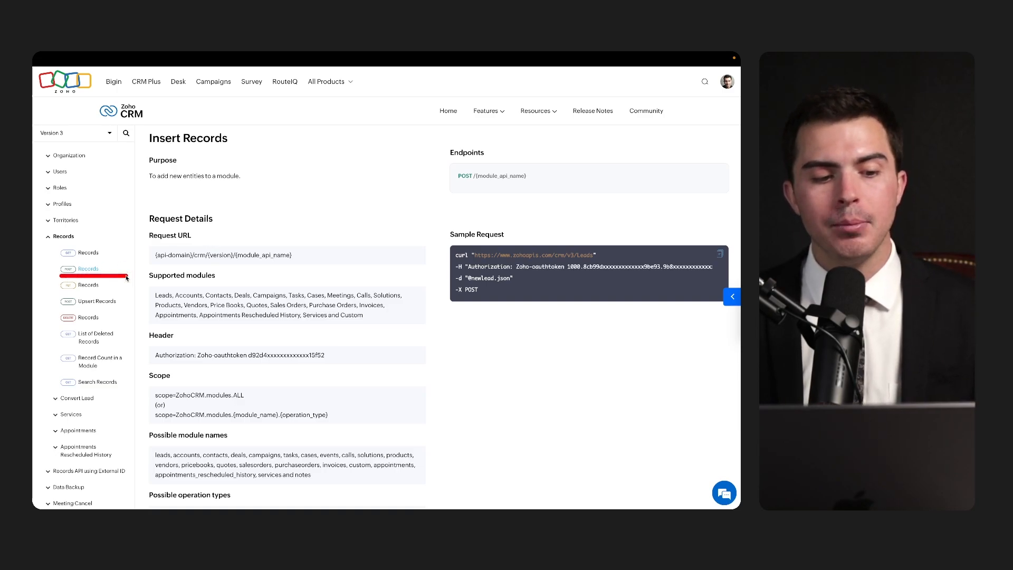
left_click_drag(57, 275, 125, 275)
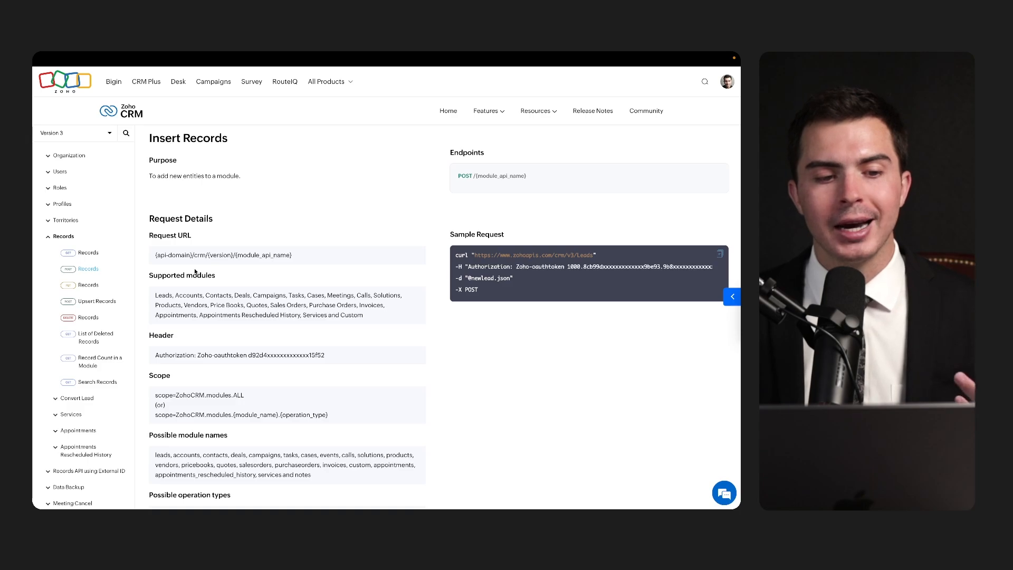
left_click_drag(147, 146, 247, 144)
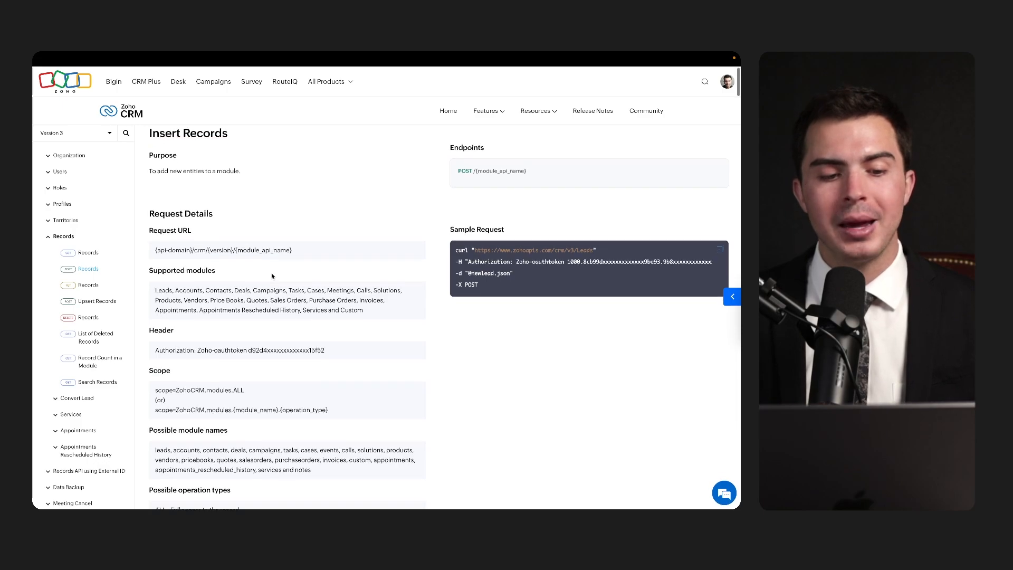
scroll(272, 276, "down", 1)
scroll(272, 276, "down", 1)
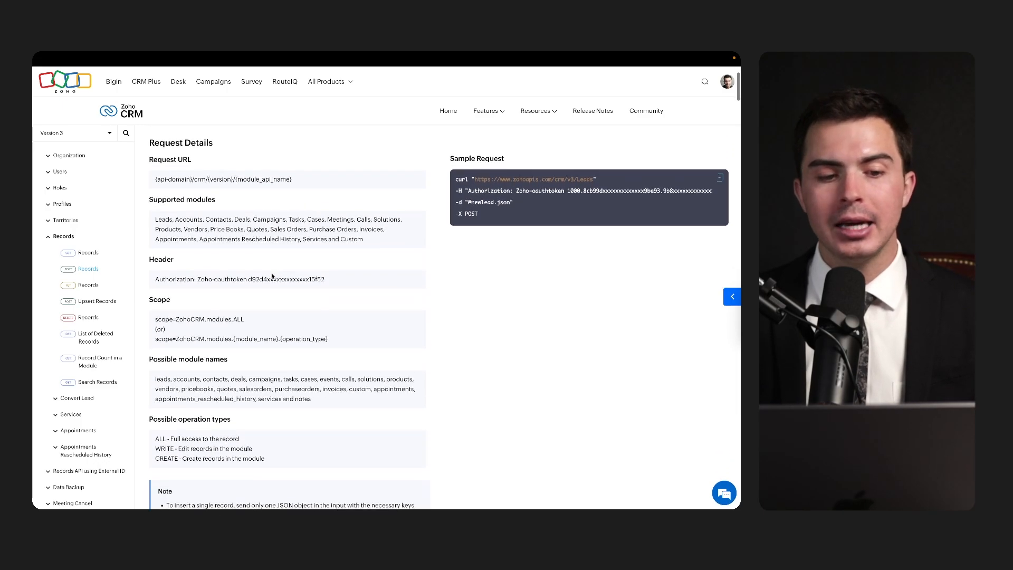
scroll(197, 206, "up", 1)
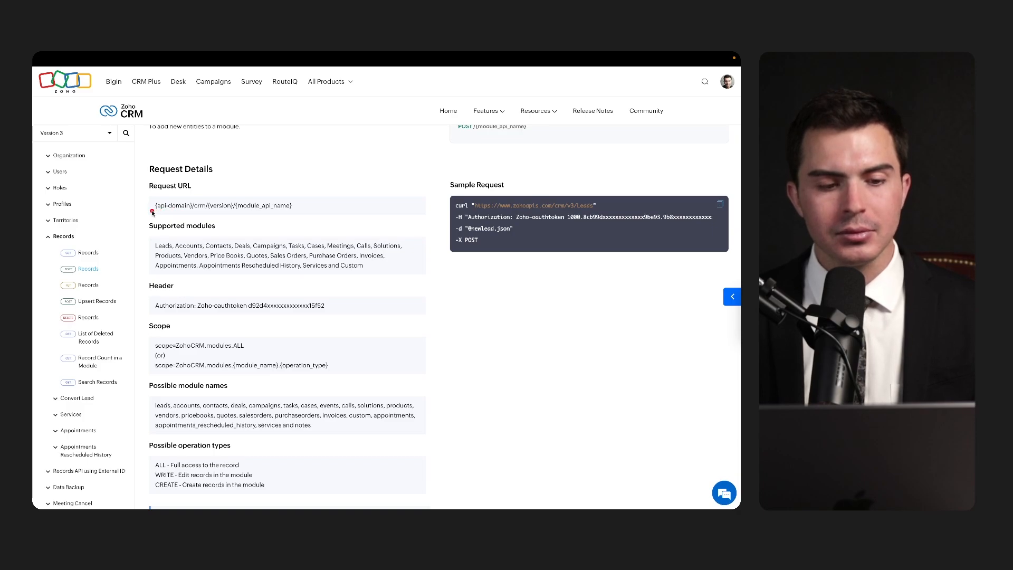
left_click_drag(151, 211, 308, 210)
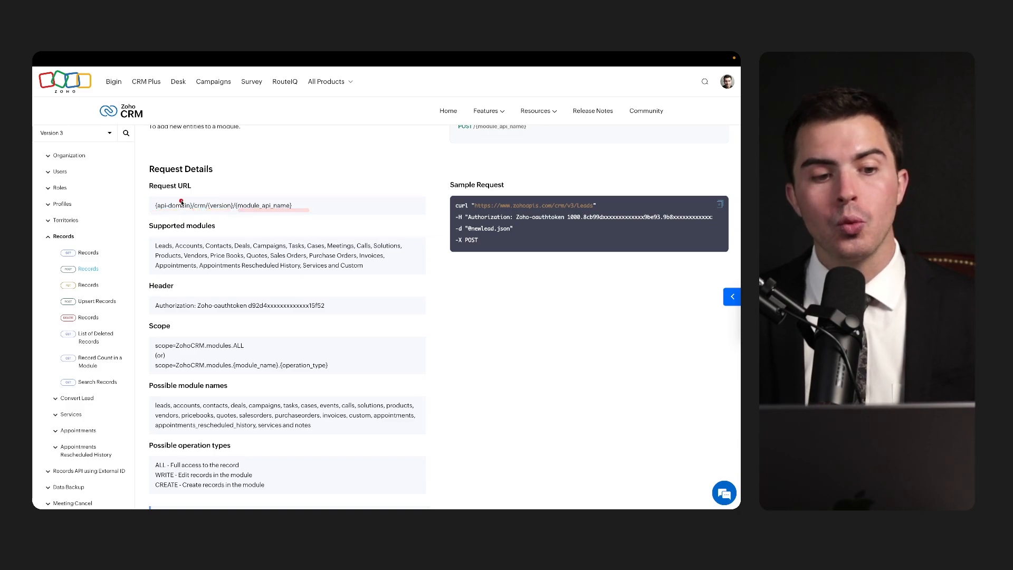
left_click_drag(145, 191, 202, 192)
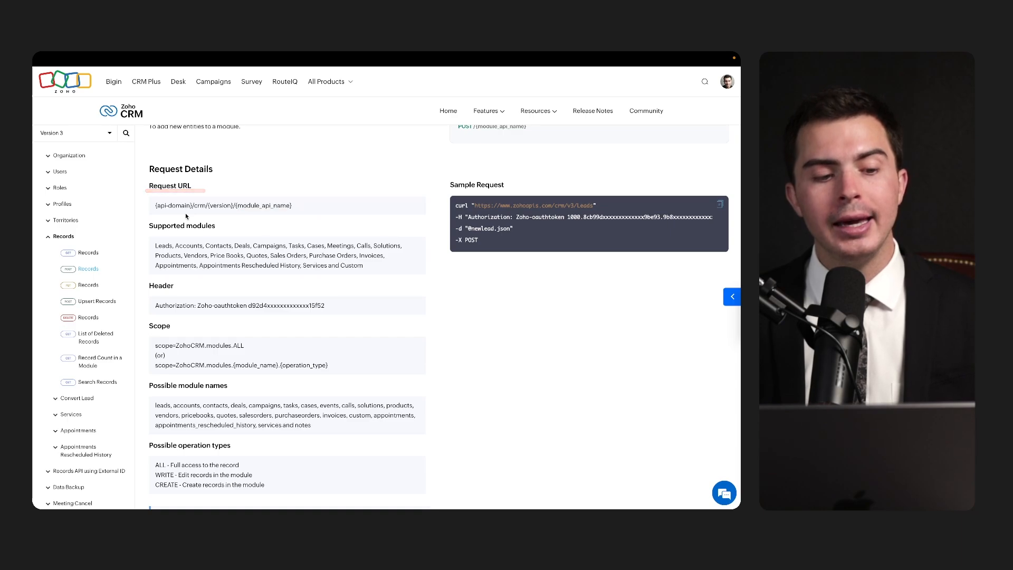
left_click_drag(149, 213, 337, 214)
scroll(338, 216, "up", 1)
scroll(338, 215, "up", 3)
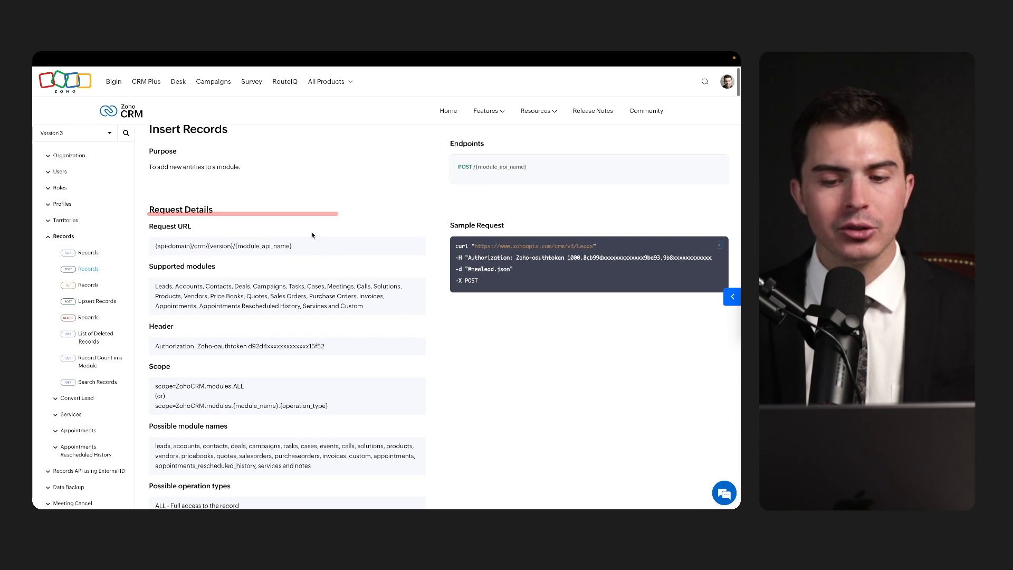
left_click_drag(156, 253, 308, 254)
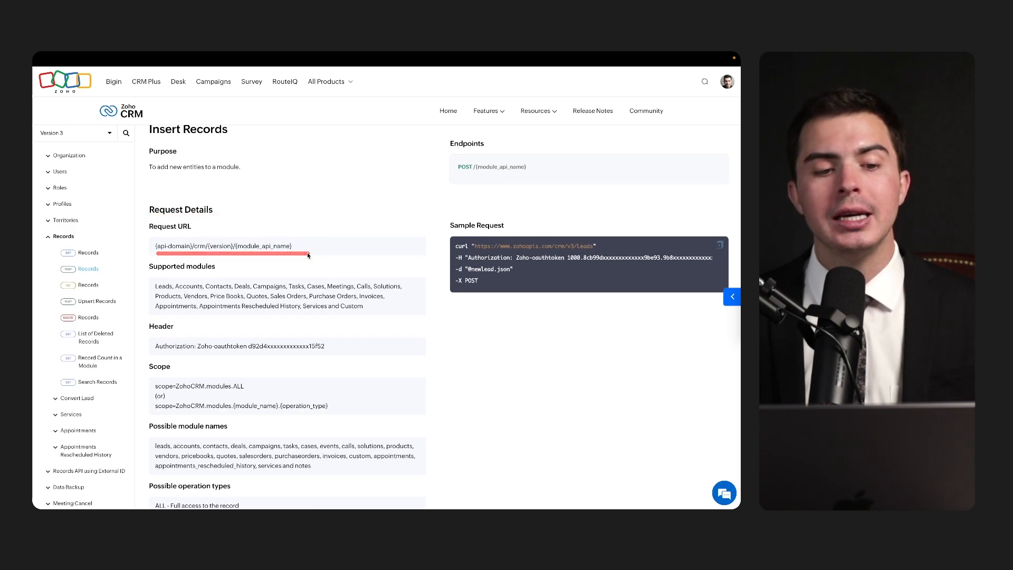
scroll(309, 255, "up", 1)
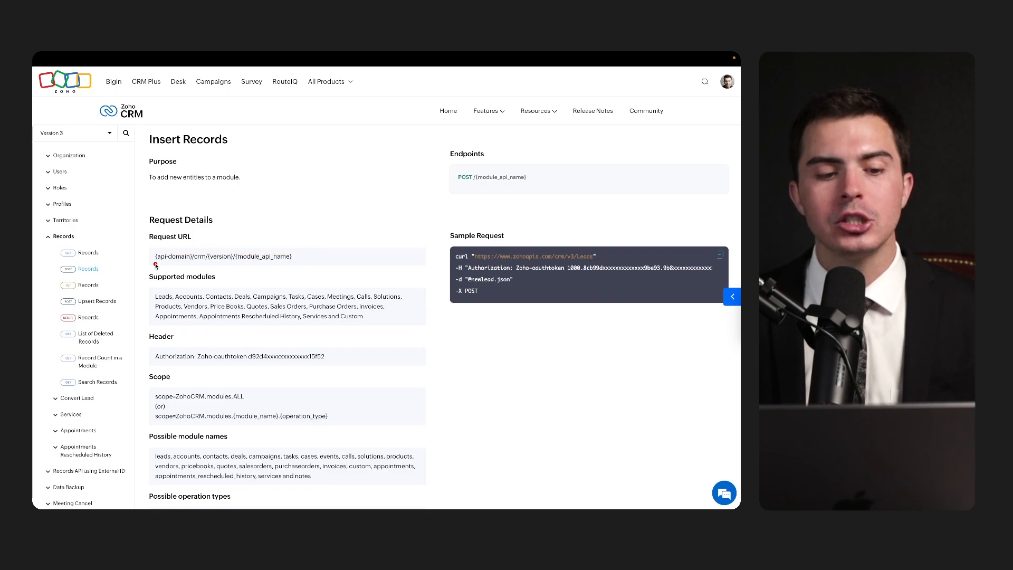
left_click_drag(151, 262, 300, 263)
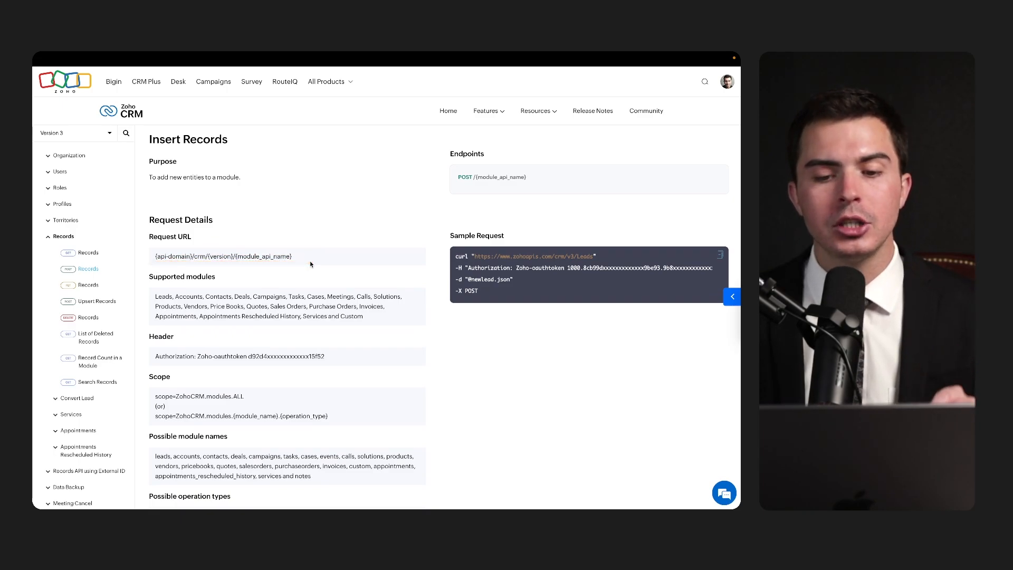
left_click_drag(148, 265, 309, 265)
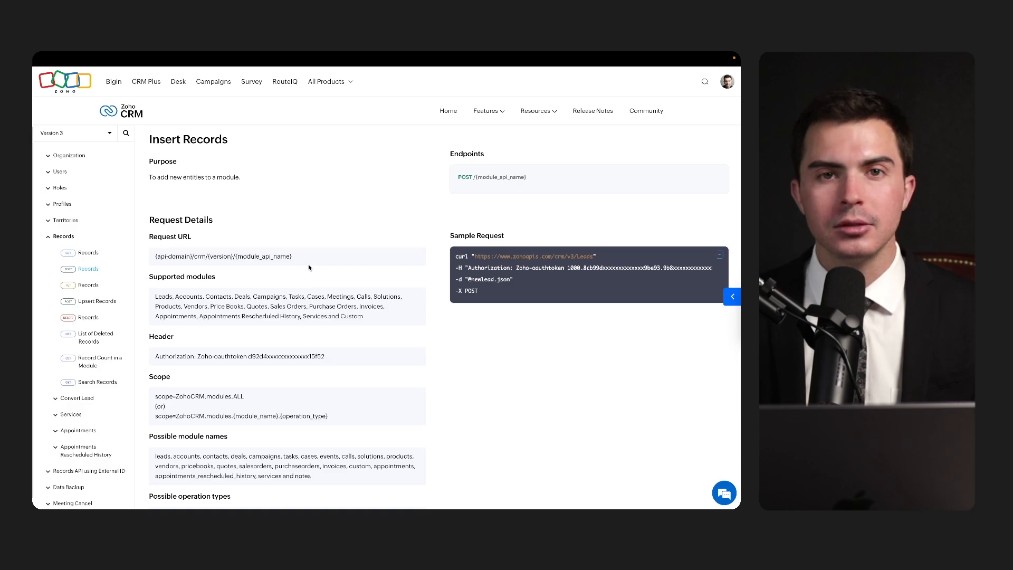
scroll(307, 297, "down", 1)
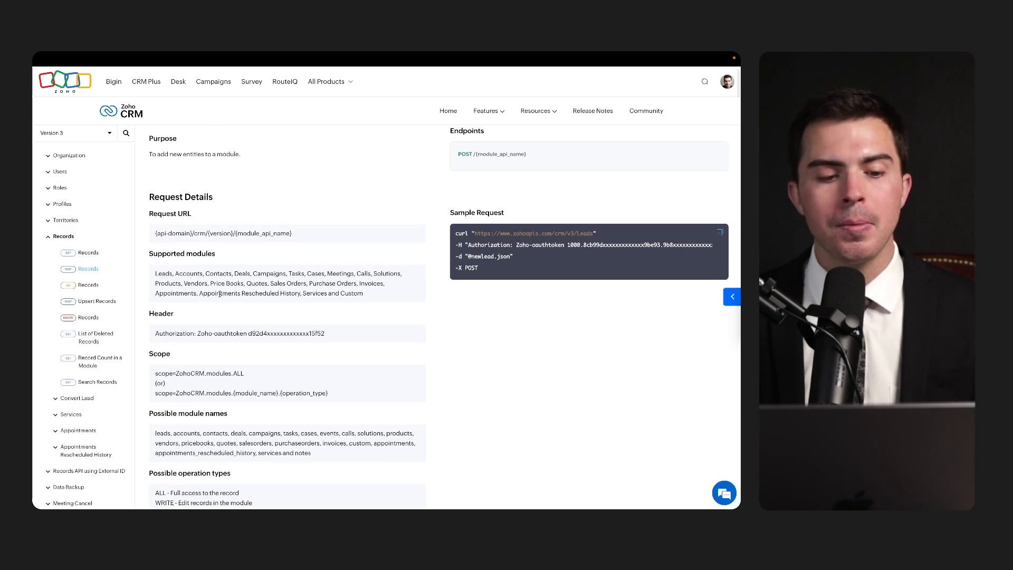
scroll(155, 219, "down", 2)
left_click_drag(148, 214, 238, 213)
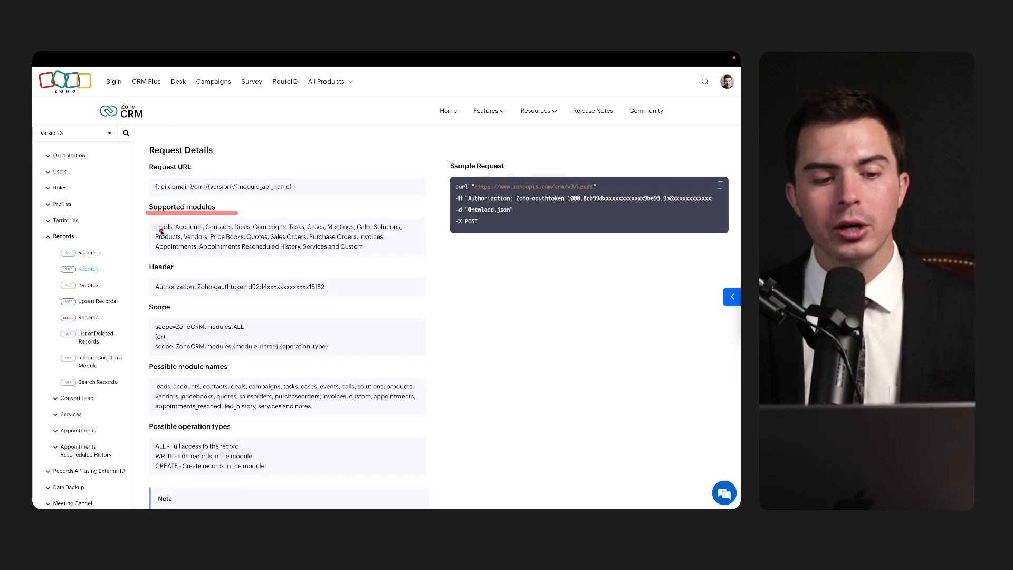
mouse_move(153, 233)
left_mouse_down()
mouse_move(202, 232)
mouse_move(167, 232)
mouse_move(182, 233)
left_mouse_up()
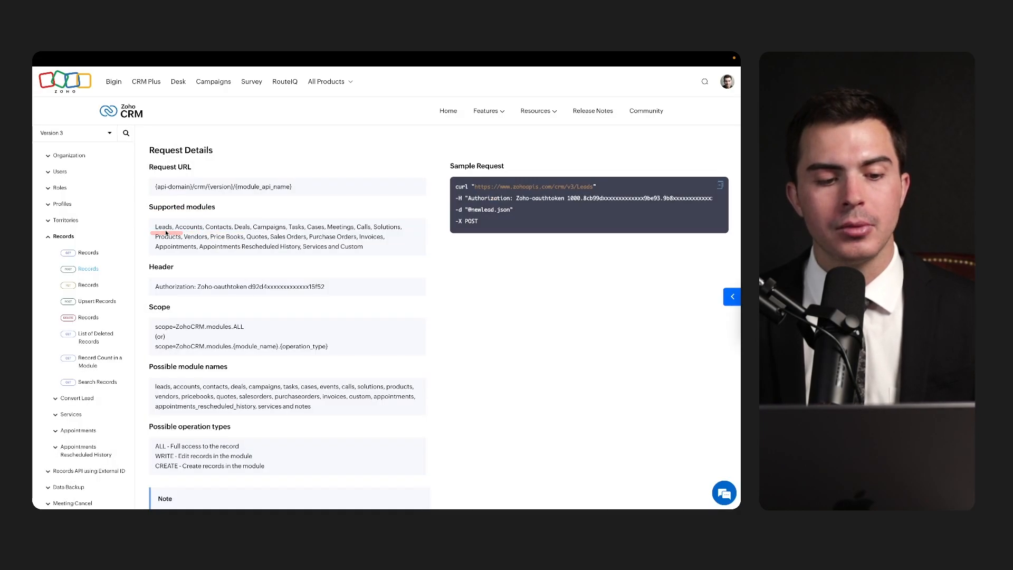
scroll(218, 290, "down", 2)
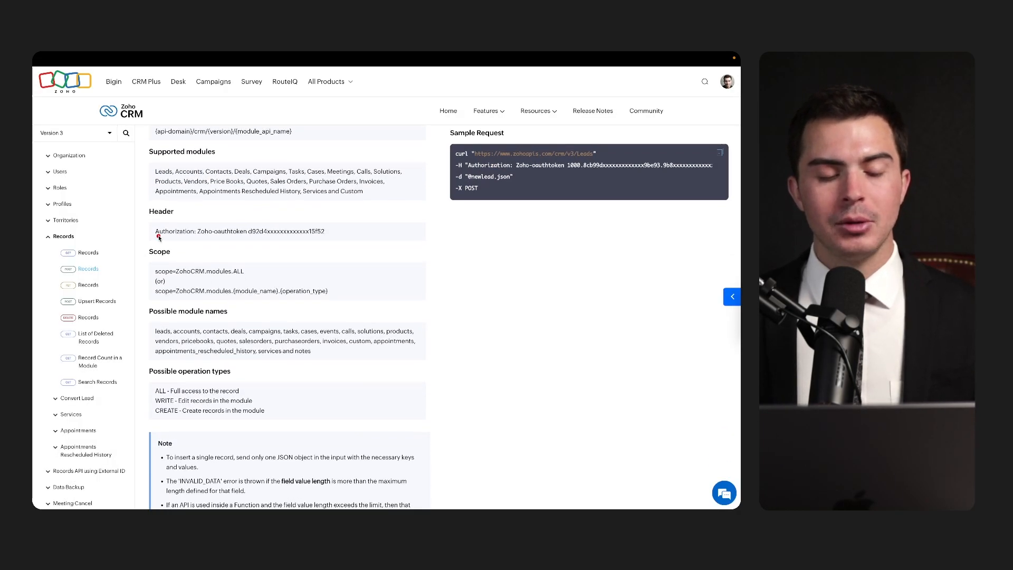
left_click_drag(150, 234, 188, 236)
left_click_drag(152, 298, 233, 297)
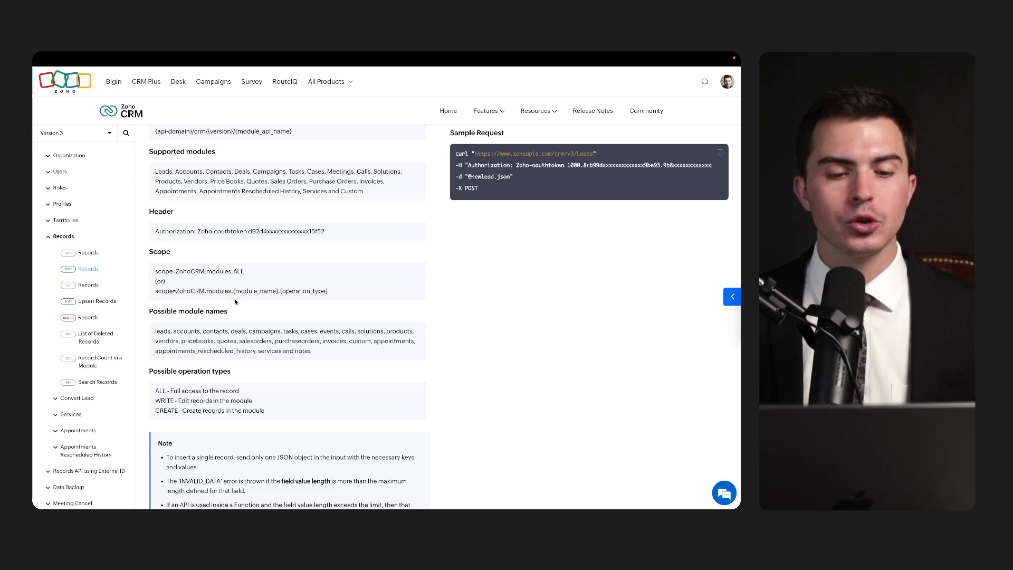
scroll(235, 301, "down", 1)
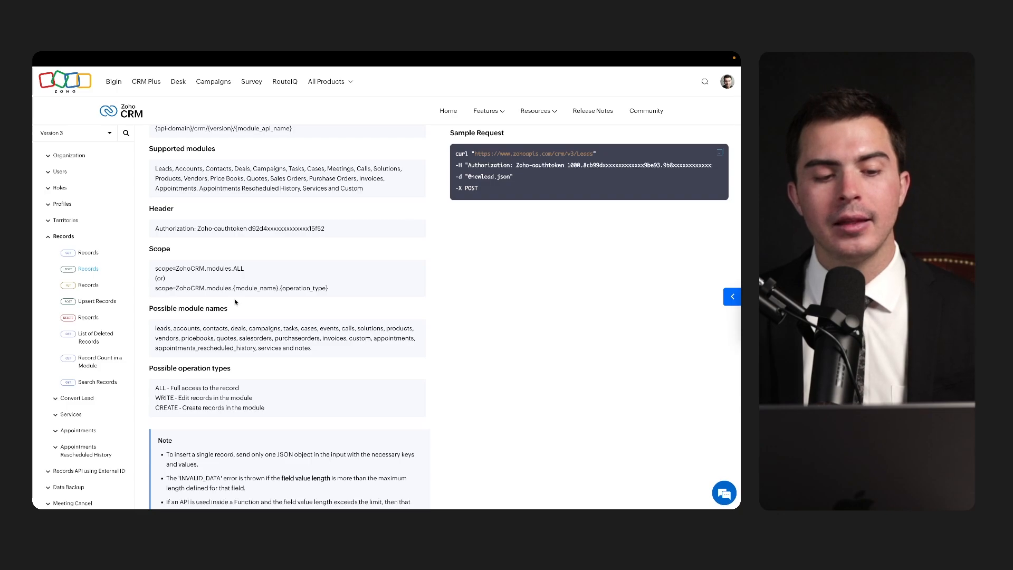
scroll(235, 301, "down", 1)
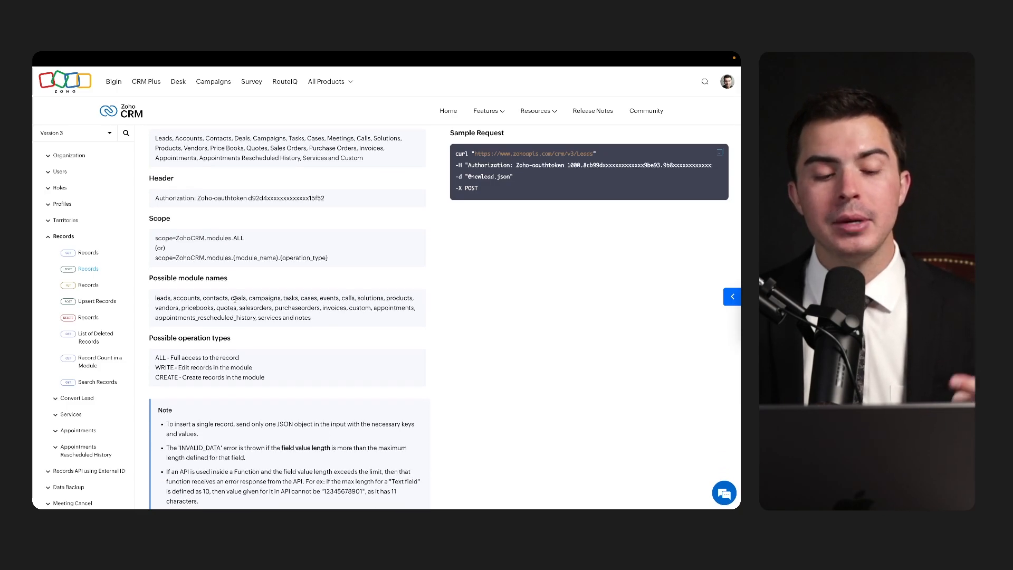
scroll(248, 327, "down", 3)
scroll(251, 333, "down", 3)
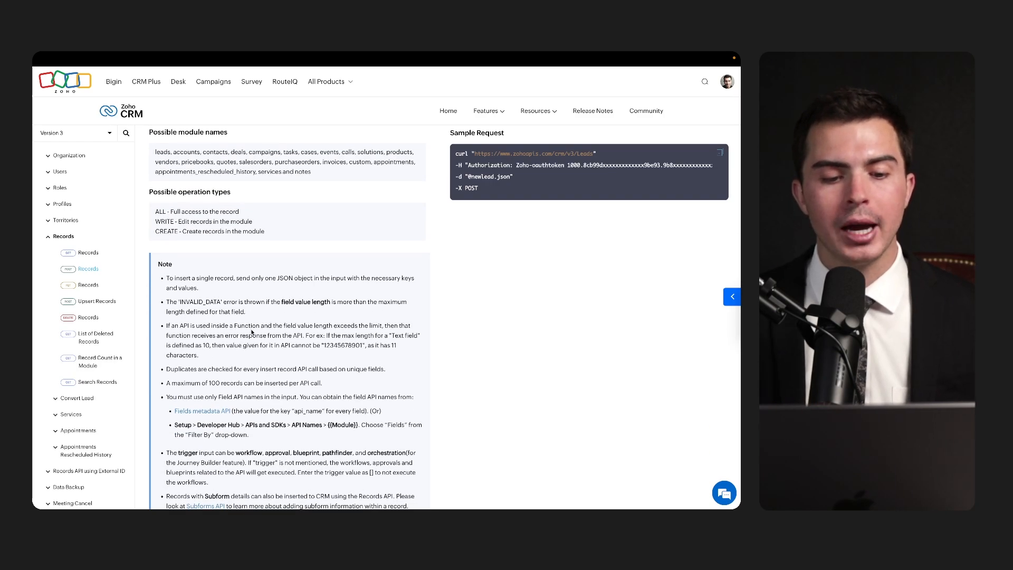
scroll(251, 332, "up", 10)
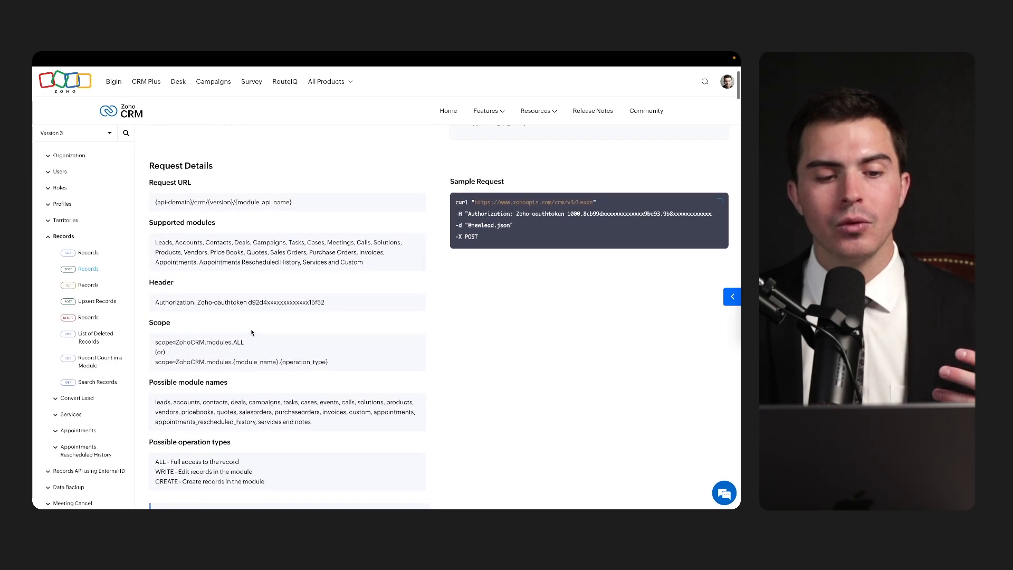
scroll(251, 333, "up", 2)
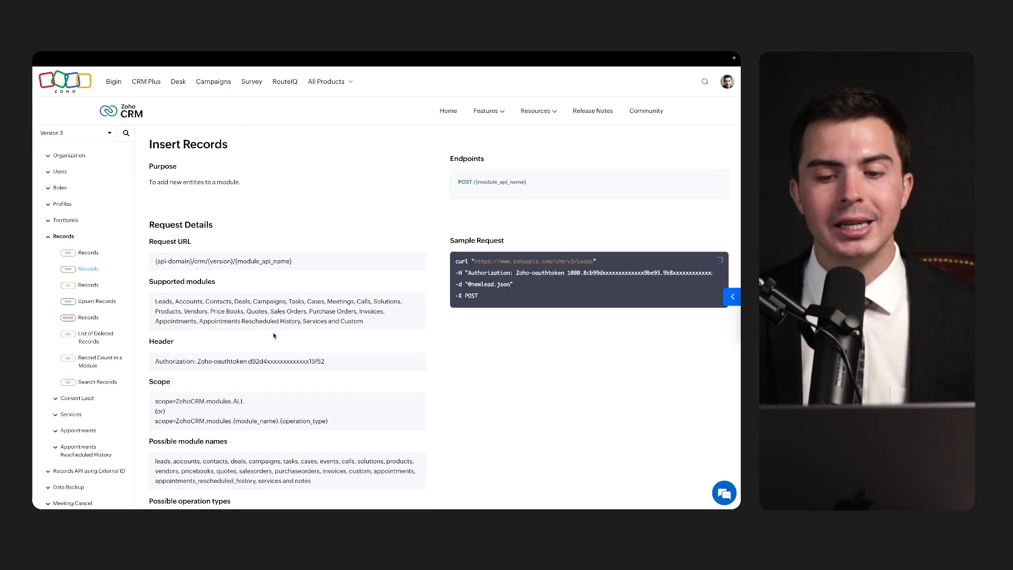
scroll(293, 358, "down", 1)
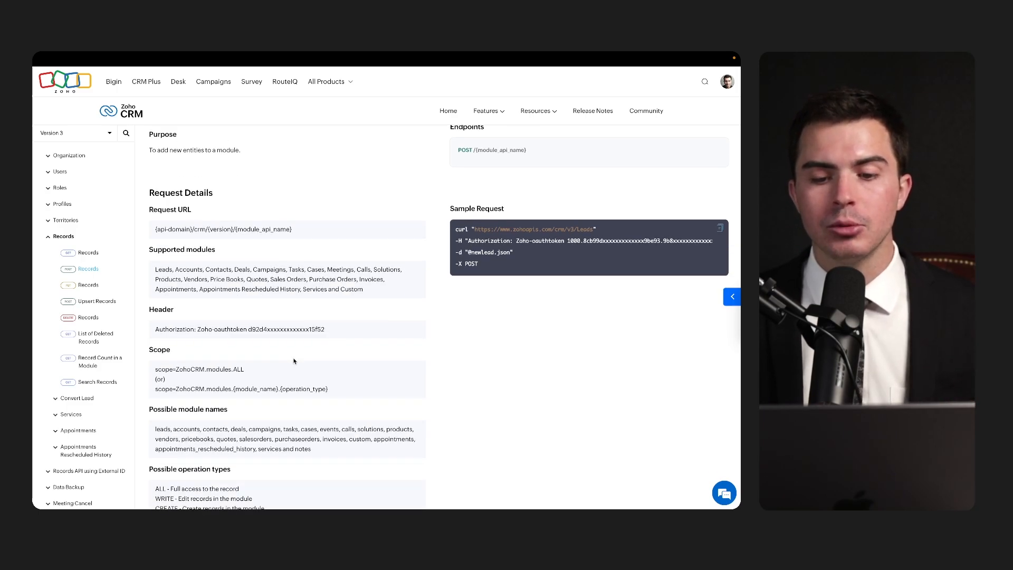
scroll(303, 353, "up", 1)
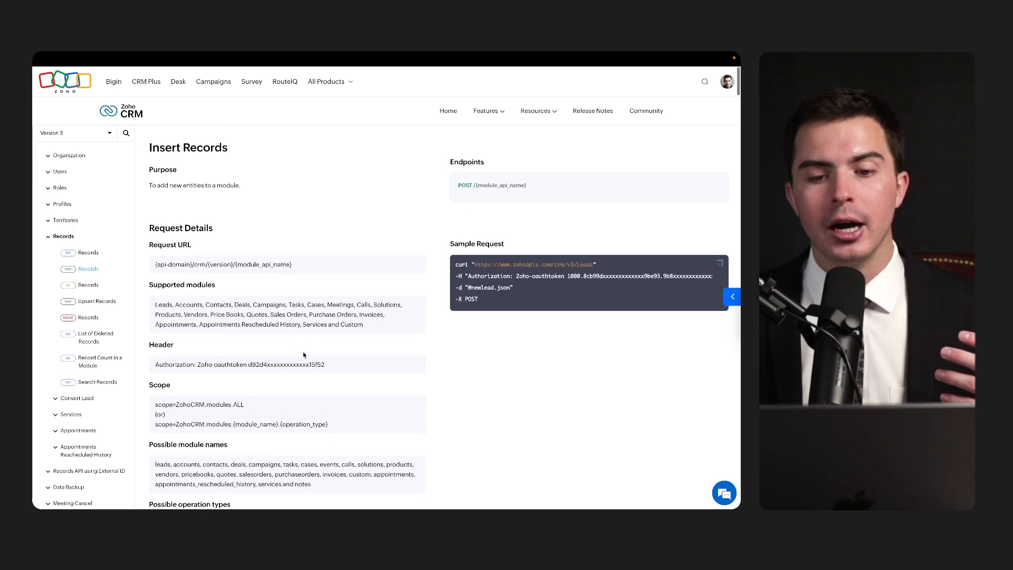
scroll(304, 354, "down", 1)
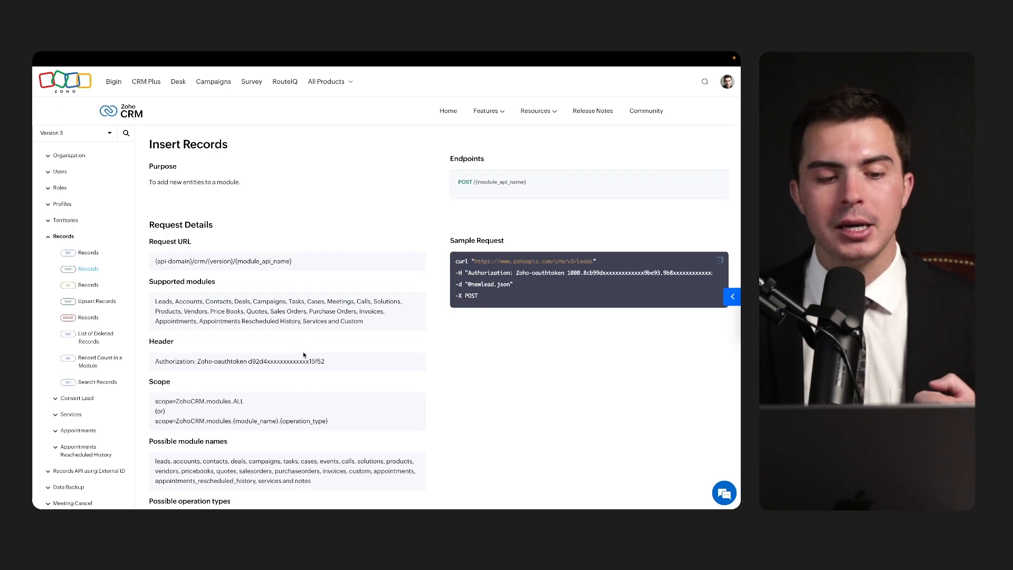
scroll(303, 355, "down", 10)
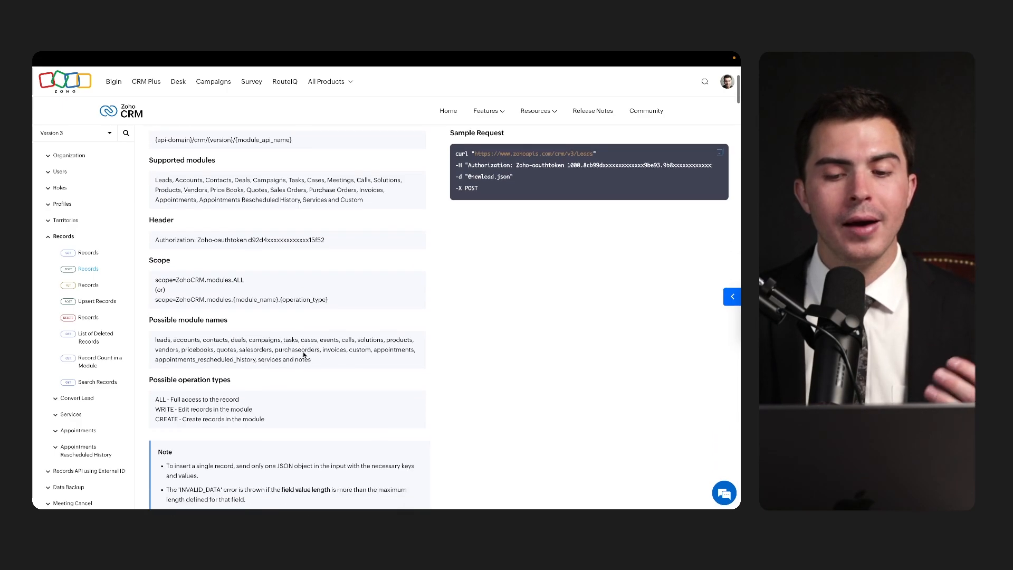
scroll(304, 355, "up", 10)
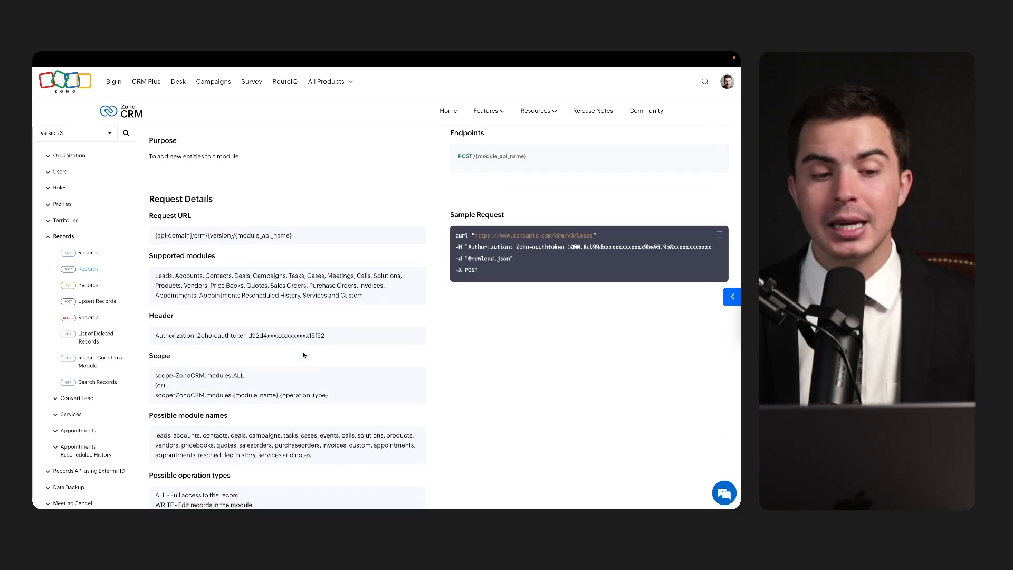
scroll(309, 331, "up", 1)
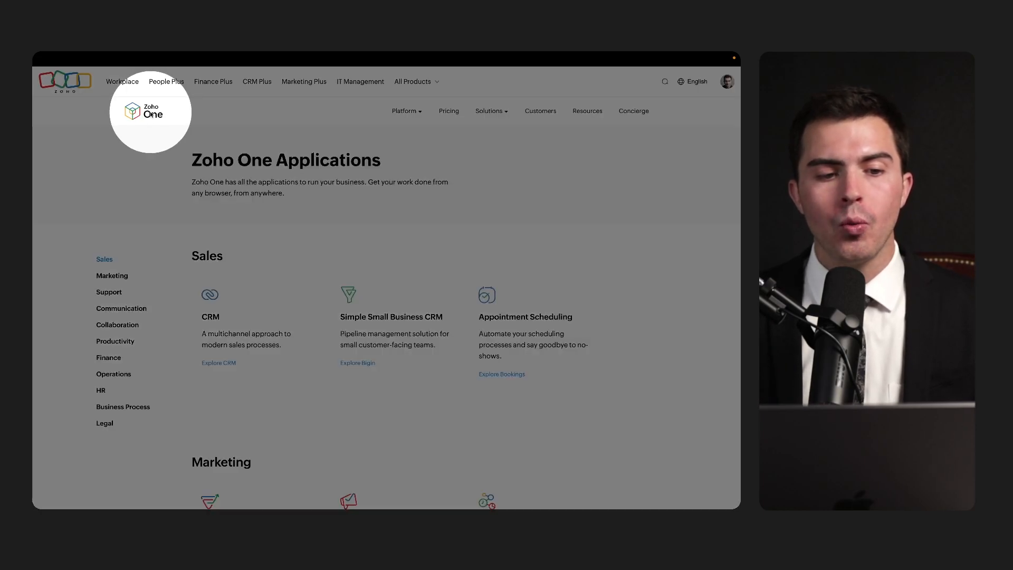
Step: Scroll through the Zoho One application categories down to Legal, then go to Pricing
scroll(276, 249, "down", 7)
scroll(276, 249, "down", 15)
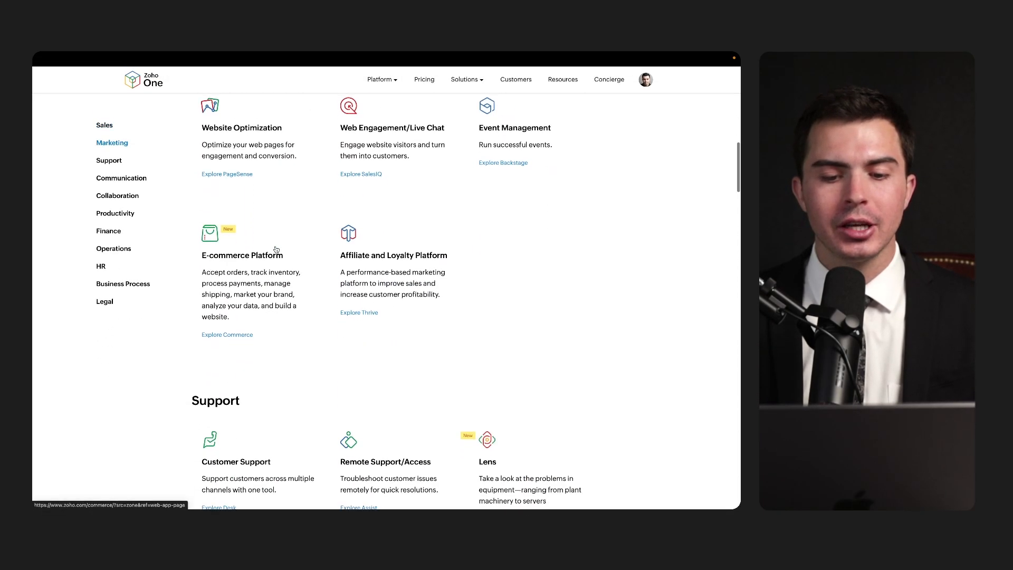
scroll(276, 249, "down", 15)
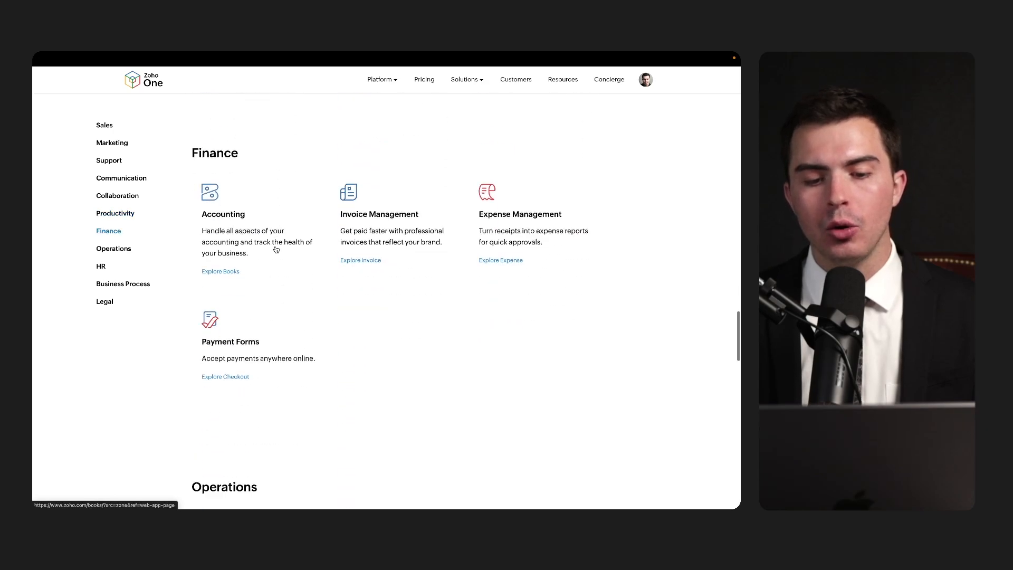
scroll(276, 250, "up", 20)
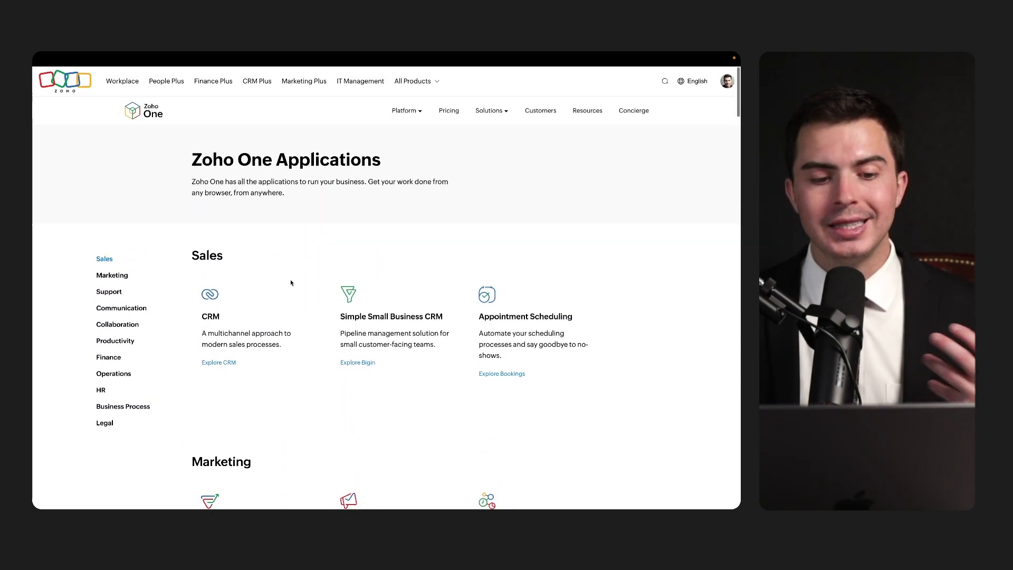
scroll(291, 283, "down", 3)
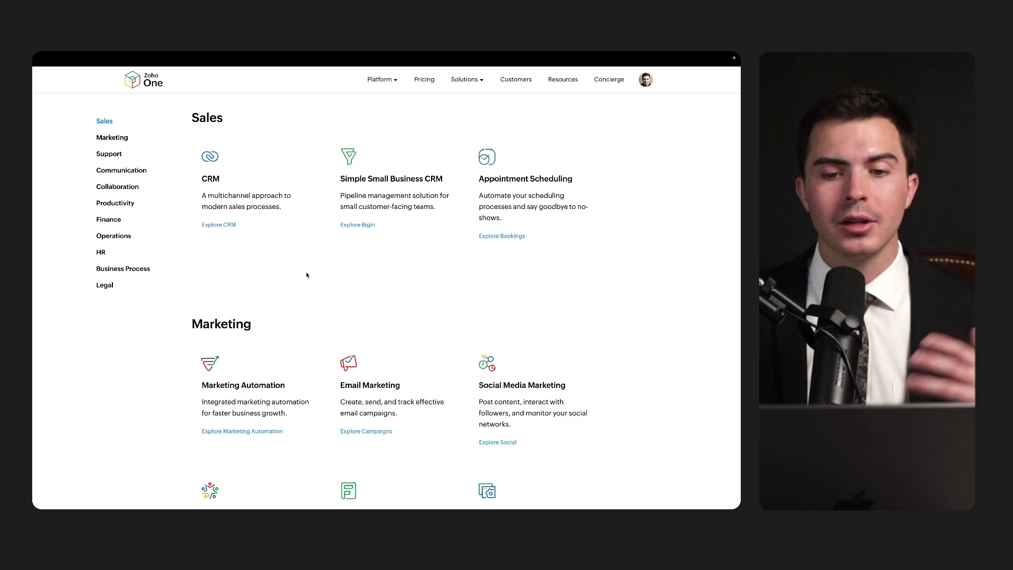
left_click(425, 80)
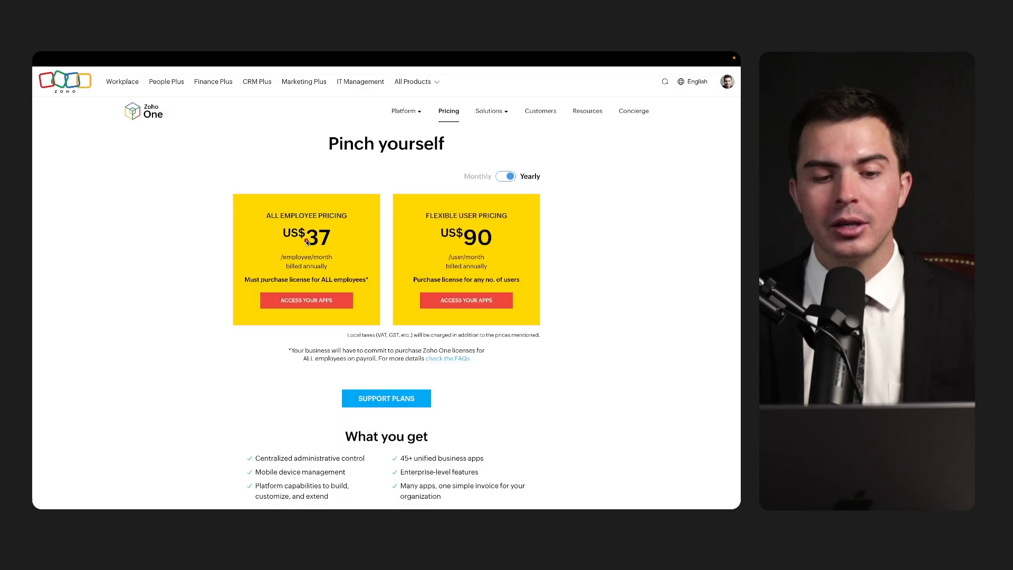
Step: Underline All Employee Pricing, and spotlight and underline the US$90 per-user price
left_click_drag(262, 220, 348, 220)
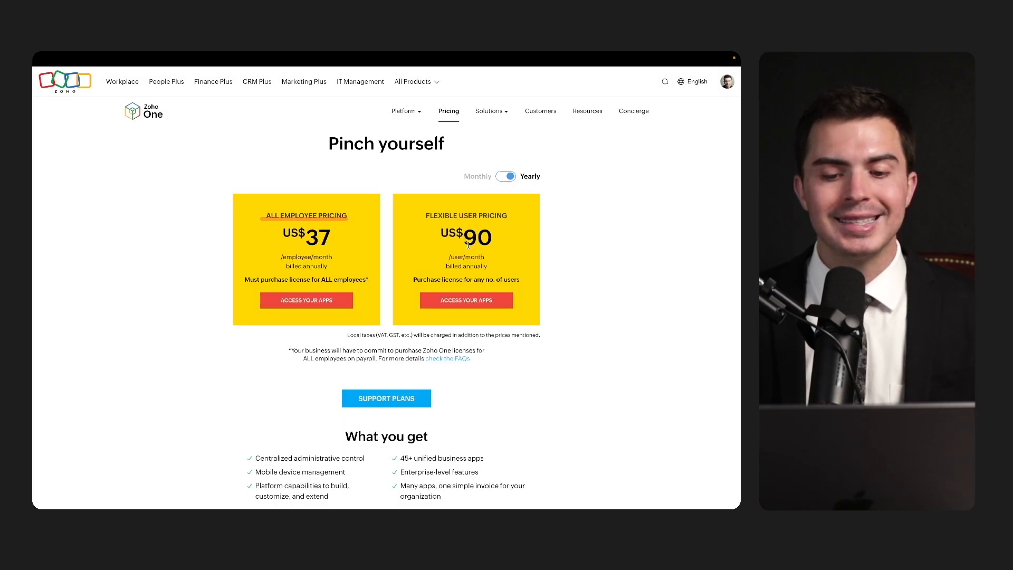
key("ctrl+s")
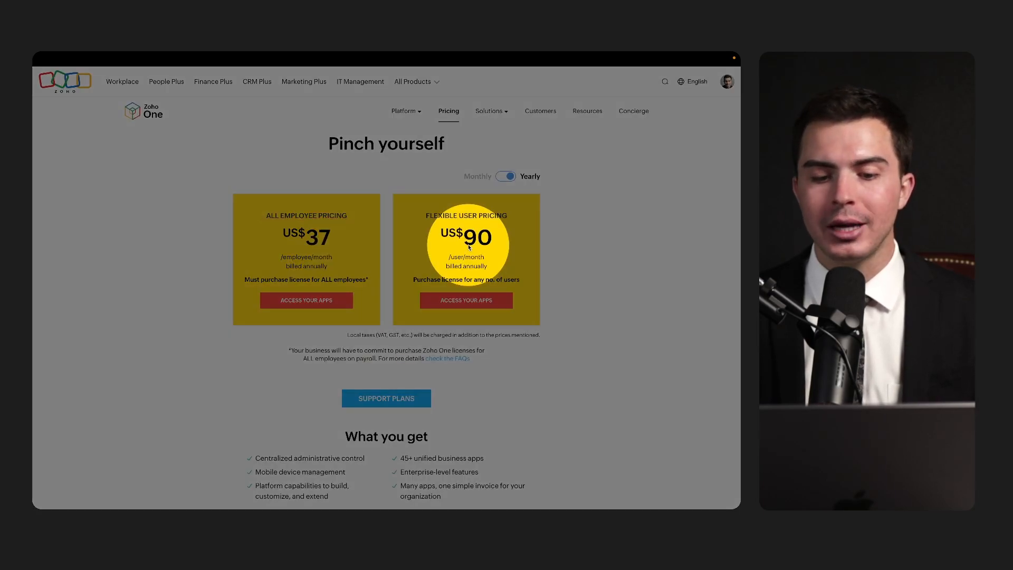
key("ctrl+s")
left_click_drag(437, 248, 442, 249)
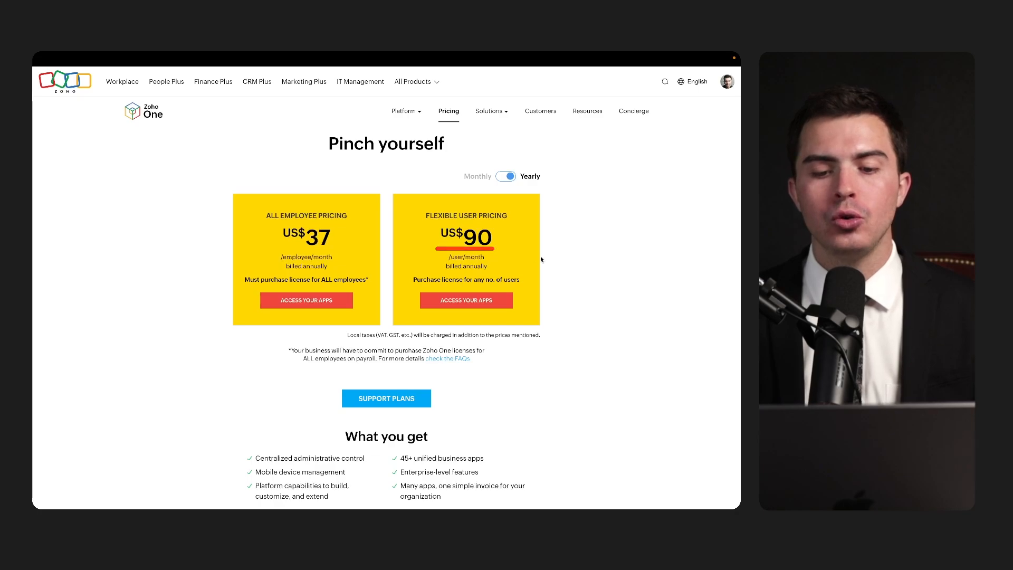
scroll(581, 288, "down", 1)
scroll(582, 287, "down", 1)
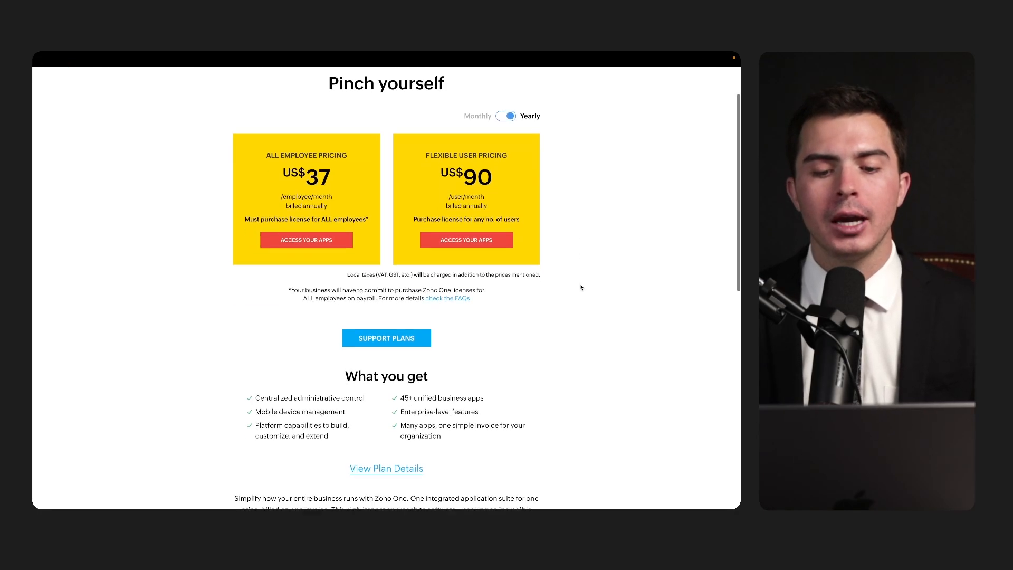
scroll(581, 287, "up", 2)
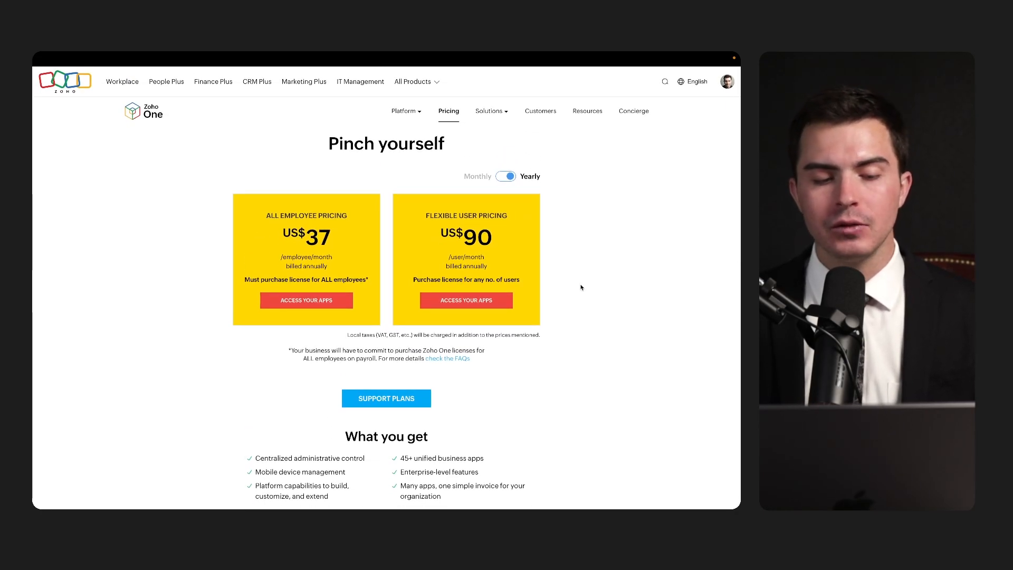
Step: Go back from pricing to the Zoho One Applications list and scroll through the upper categories
scroll(582, 287, "left", 5)
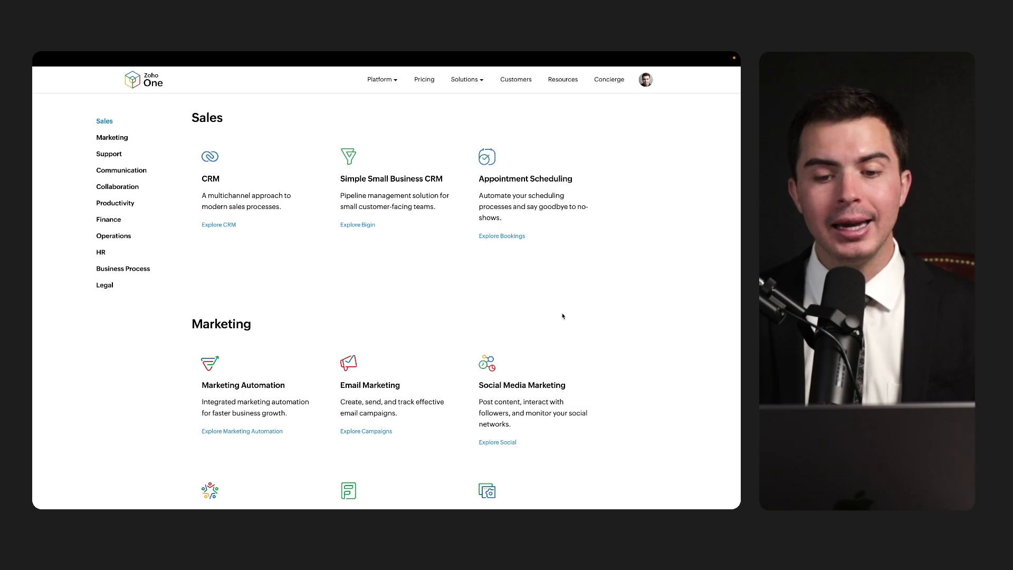
scroll(563, 315, "down", 1)
scroll(563, 316, "down", 2)
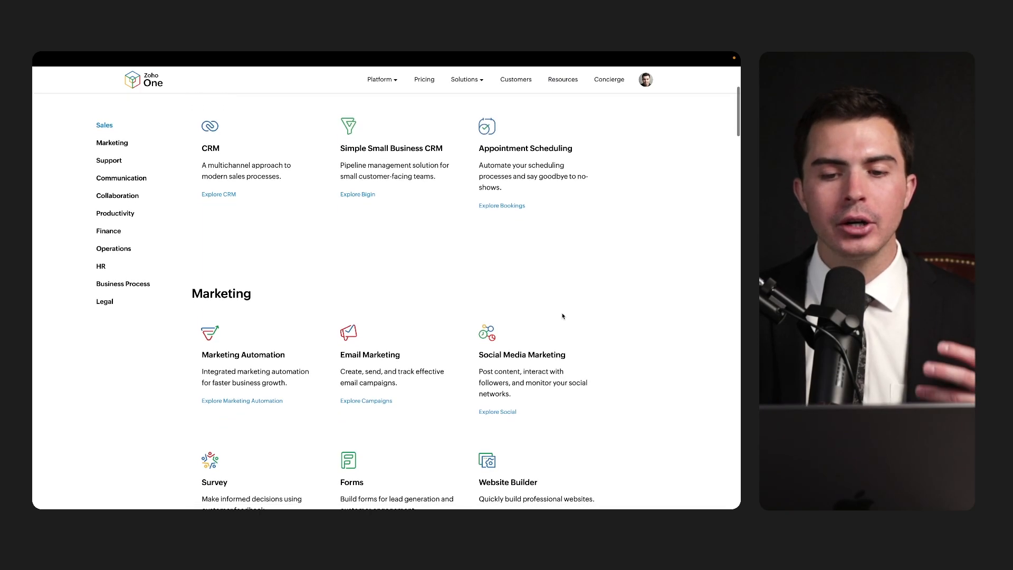
scroll(562, 315, "down", 3)
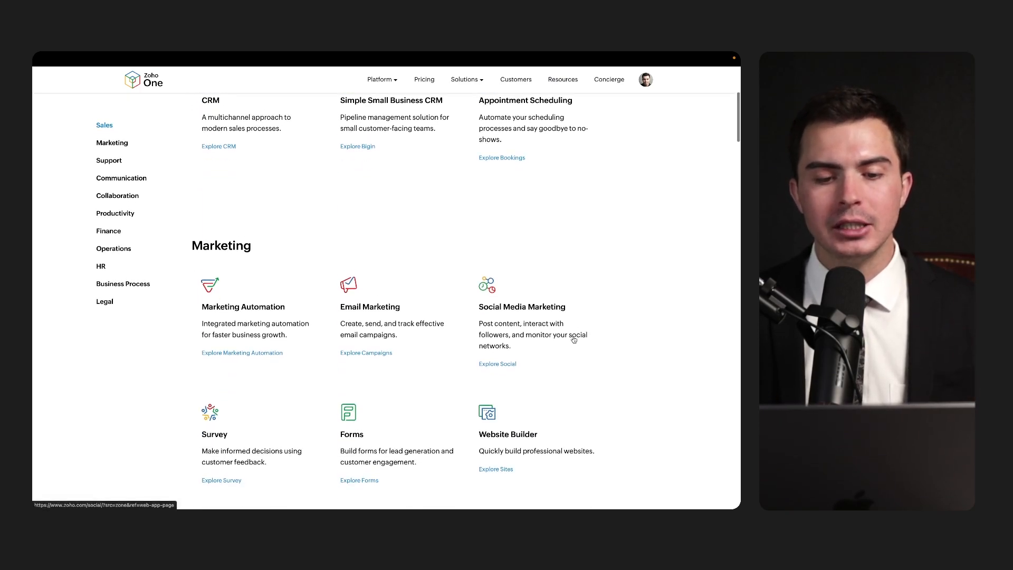
scroll(573, 339, "down", 5)
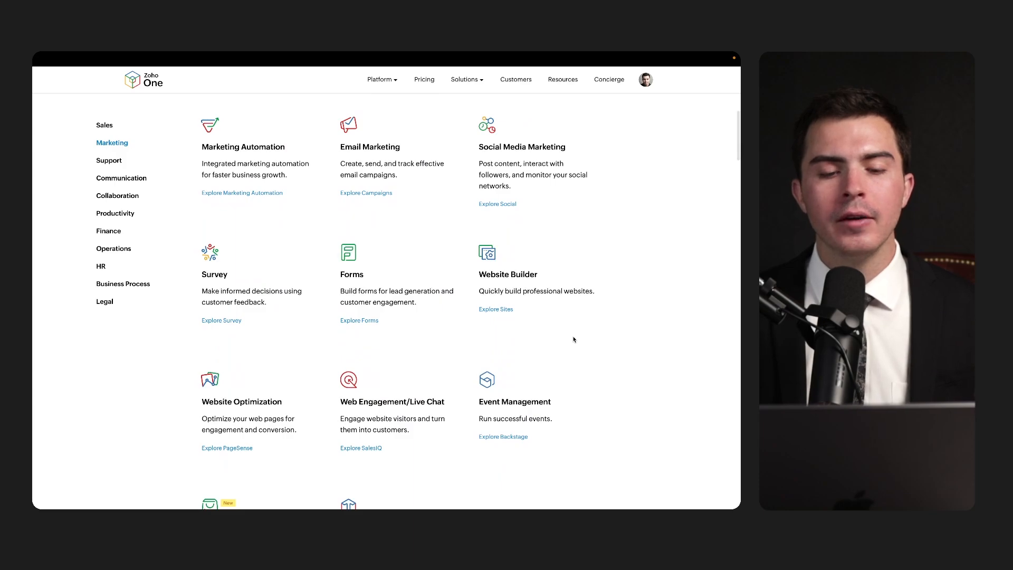
scroll(574, 339, "down", 1)
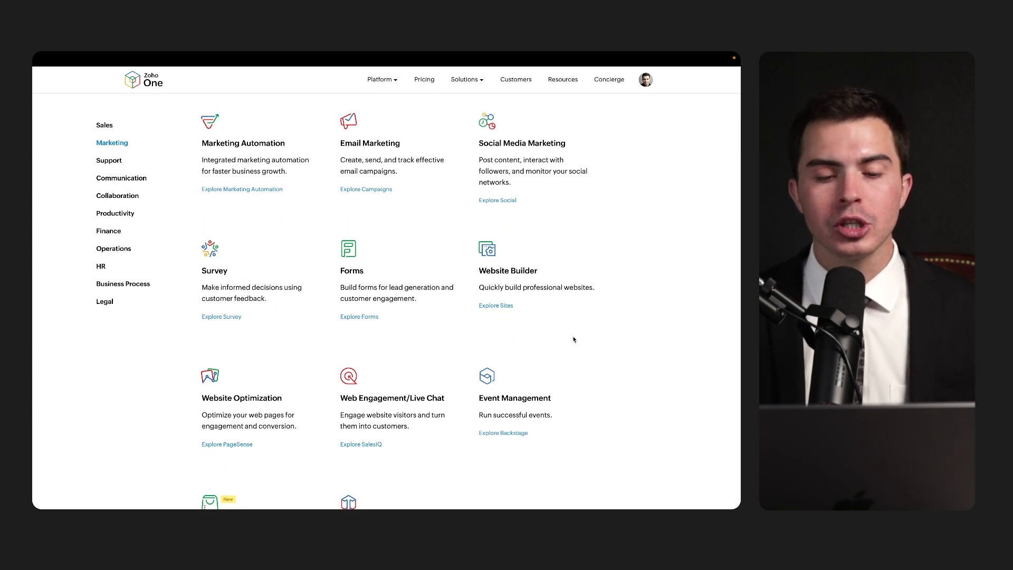
scroll(574, 339, "down", 5)
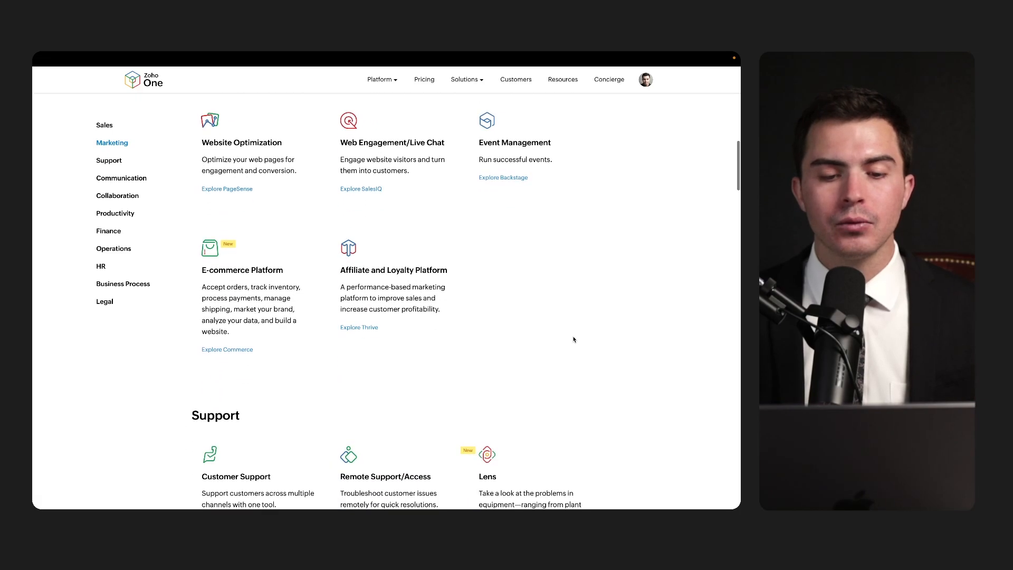
Step: Scroll through the remaining categories past Legal to the footer, then scroll back up
scroll(574, 339, "down", 10)
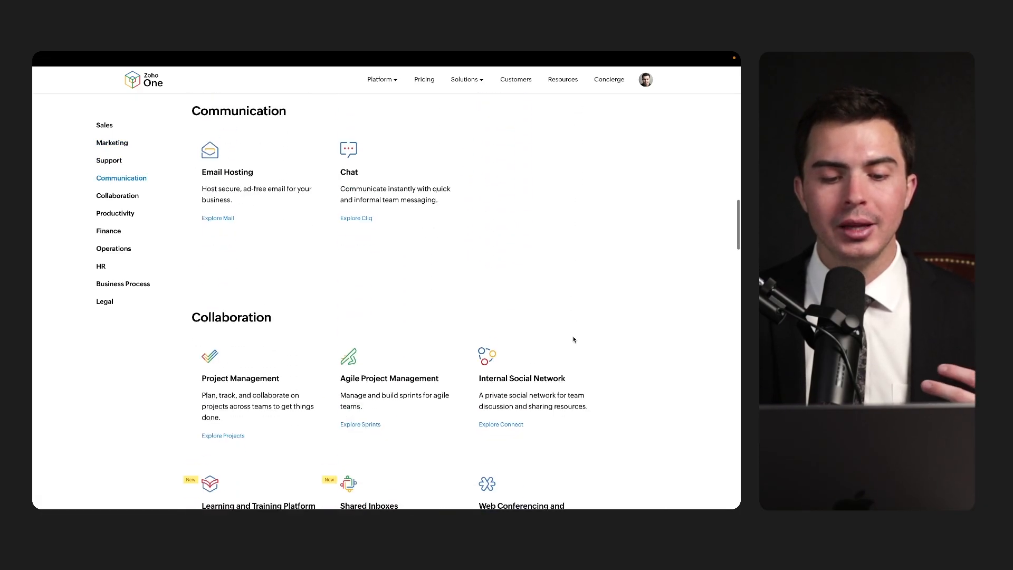
scroll(573, 339, "down", 12)
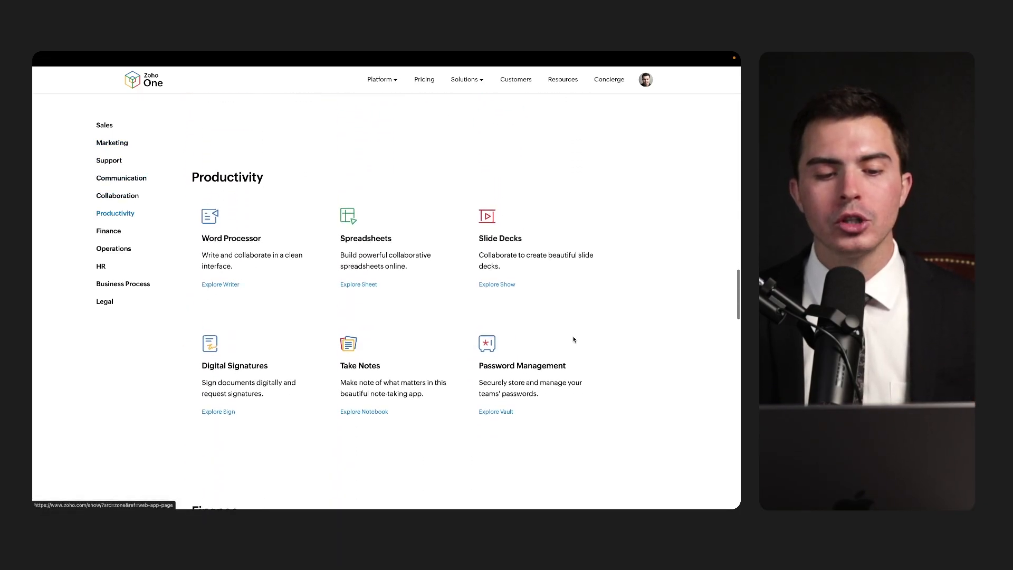
scroll(574, 340, "down", 1)
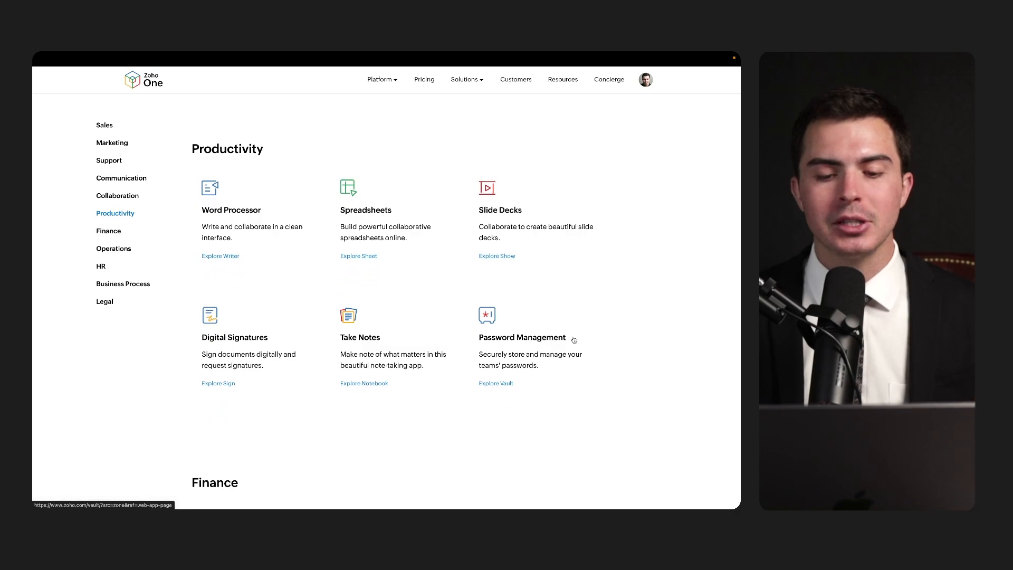
scroll(574, 340, "down", 4)
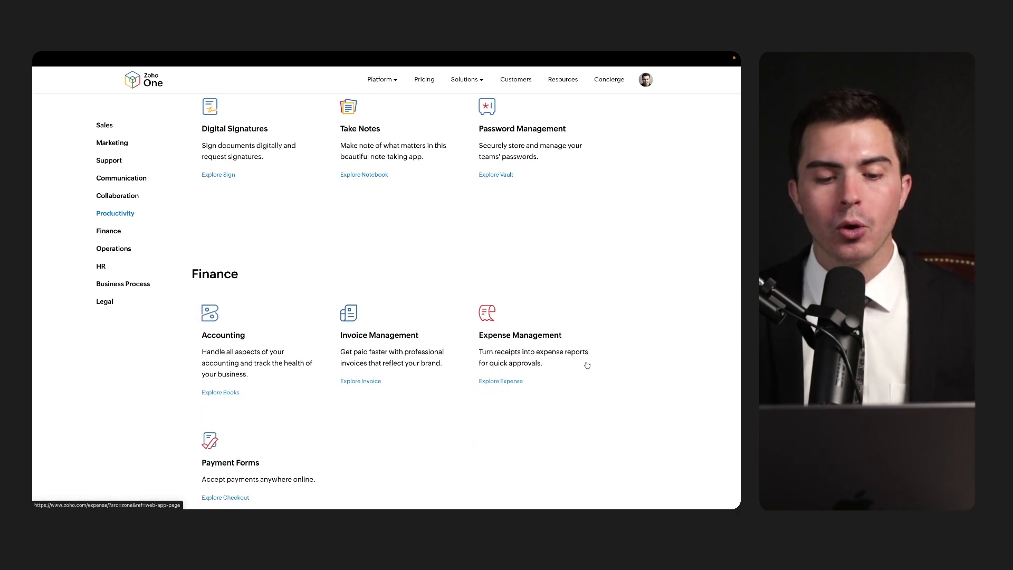
scroll(588, 390, "down", 4)
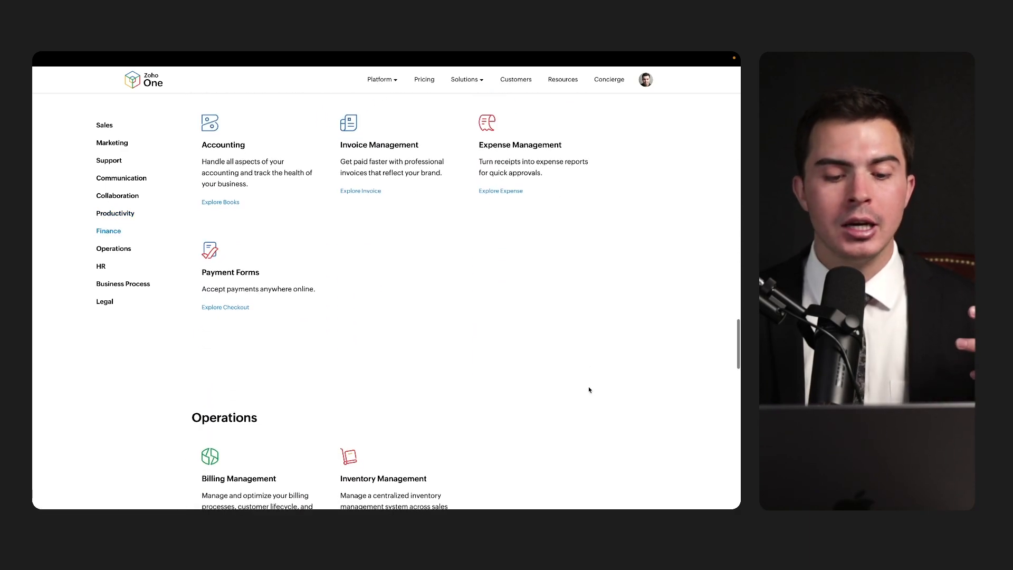
scroll(589, 389, "down", 4)
scroll(589, 390, "down", 10)
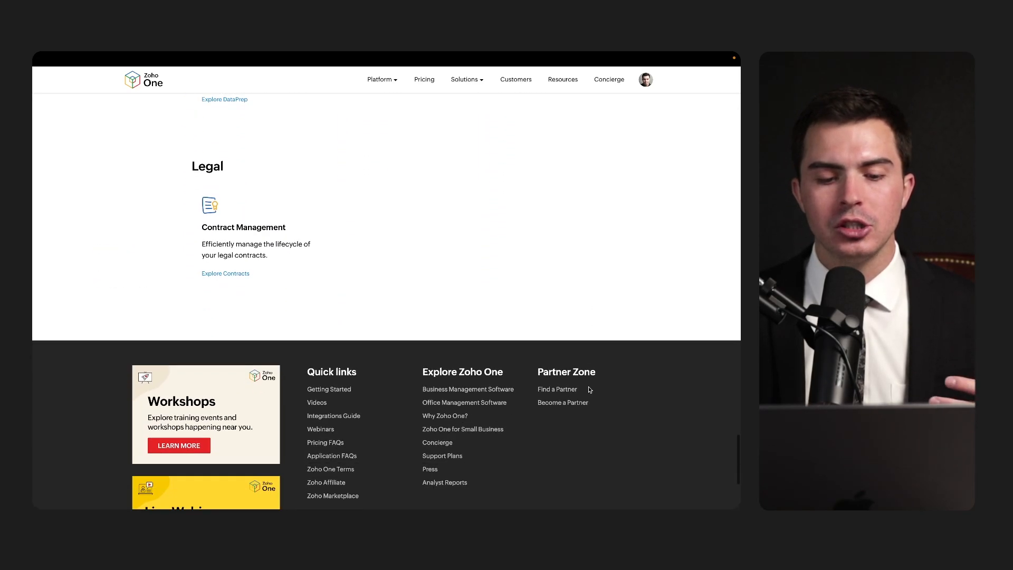
scroll(590, 390, "up", 20)
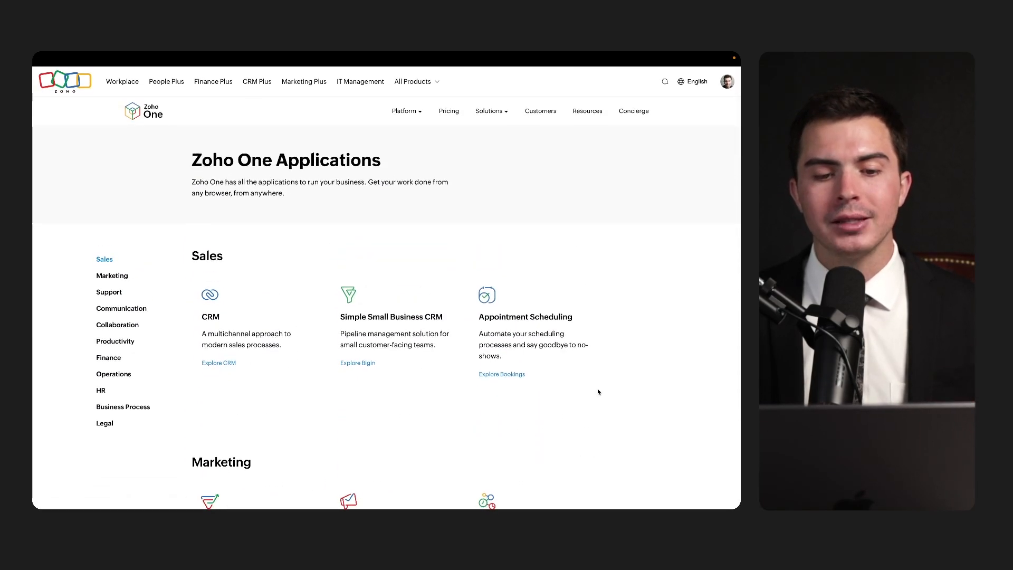
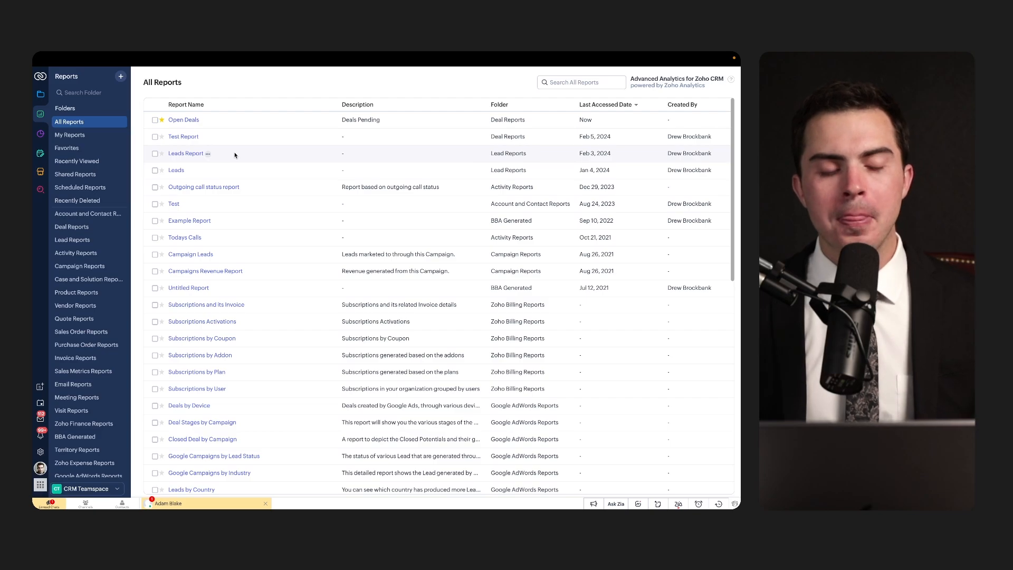
Step: Open the Open Deals report and underline the Reports and Analytics sidebar sections
left_click(184, 119)
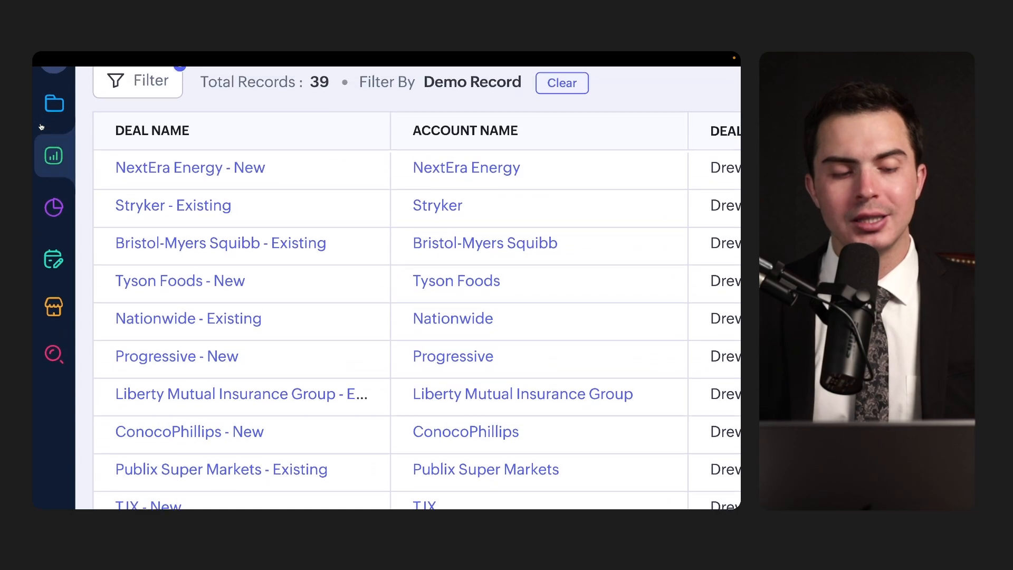
left_click_drag(38, 179, 88, 179)
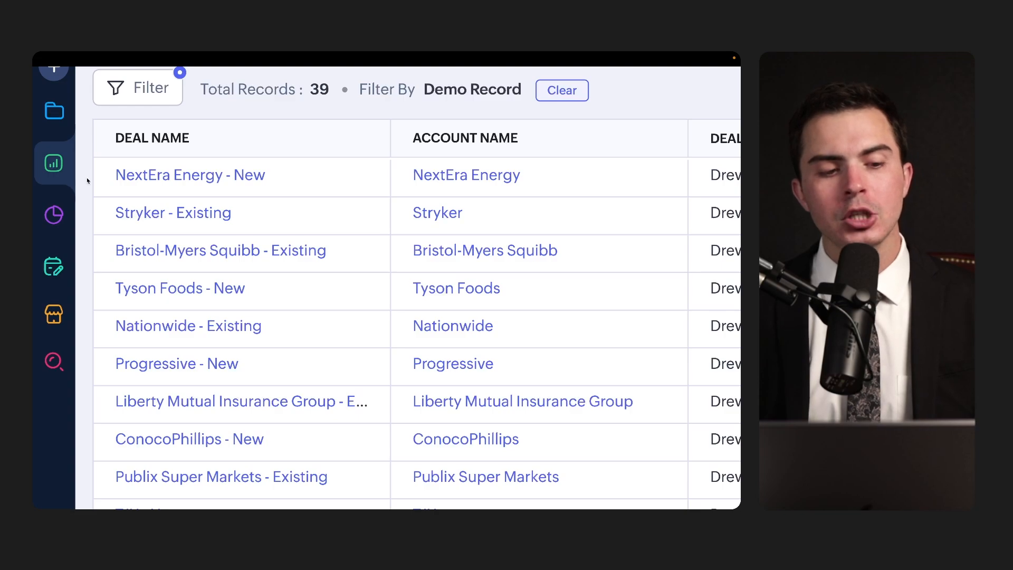
left_click_drag(35, 179, 82, 179)
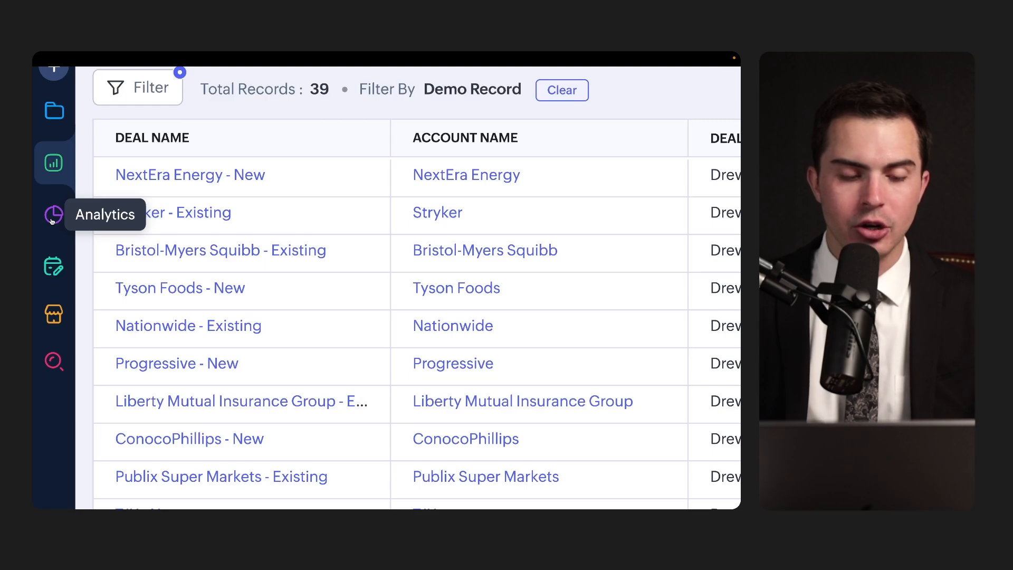
left_click_drag(36, 231, 94, 232)
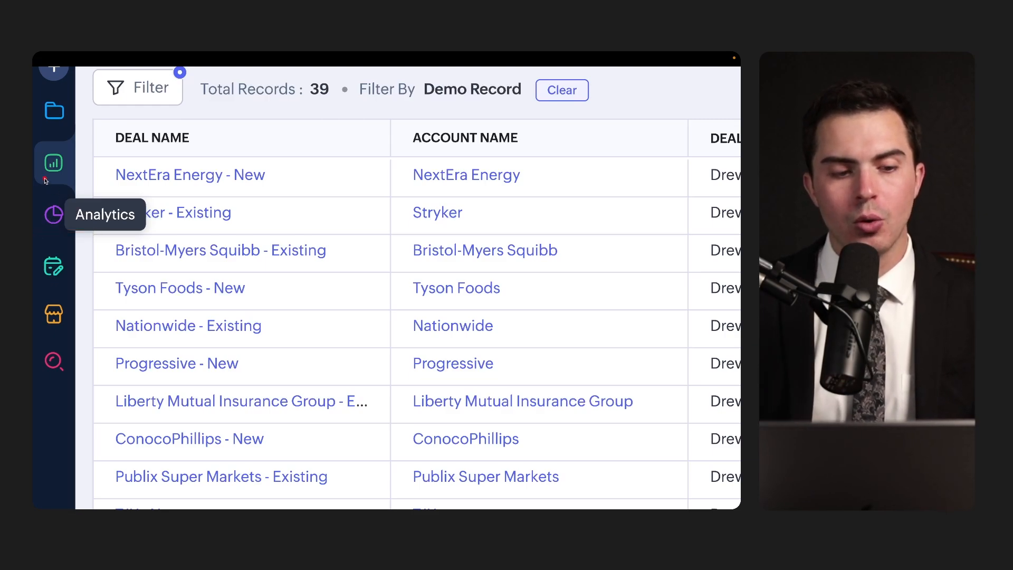
left_click_drag(38, 177, 86, 179)
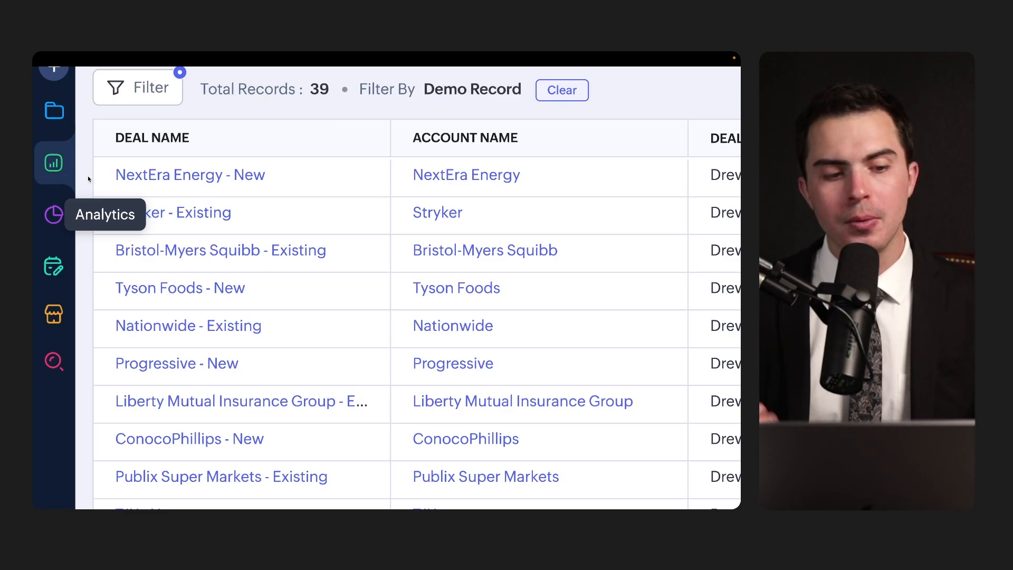
left_click_drag(38, 229, 73, 229)
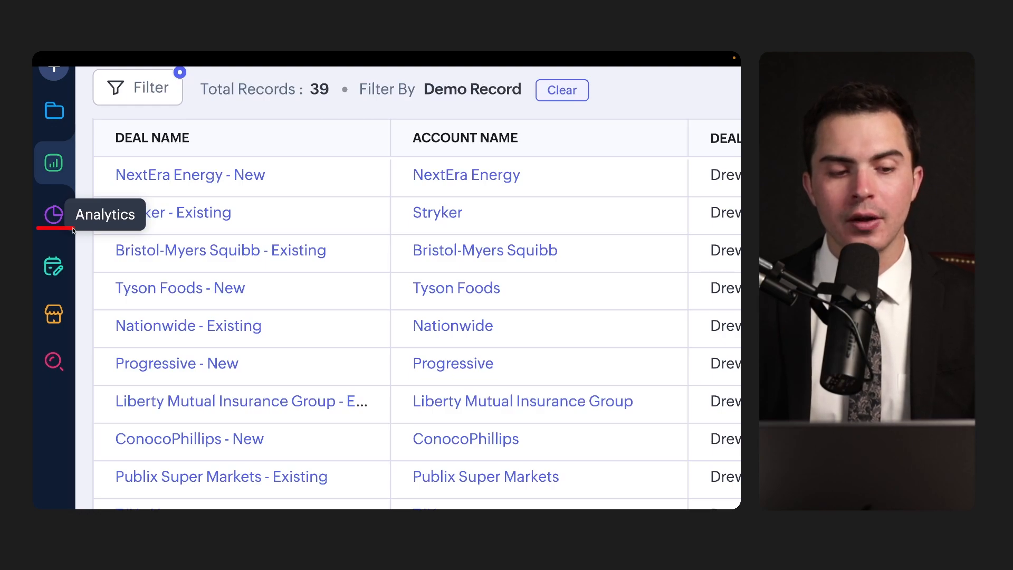
scroll(84, 195, "down", 5)
Step: Scroll through the Open Deals table and point out the Analytics section
scroll(85, 195, "down", 1)
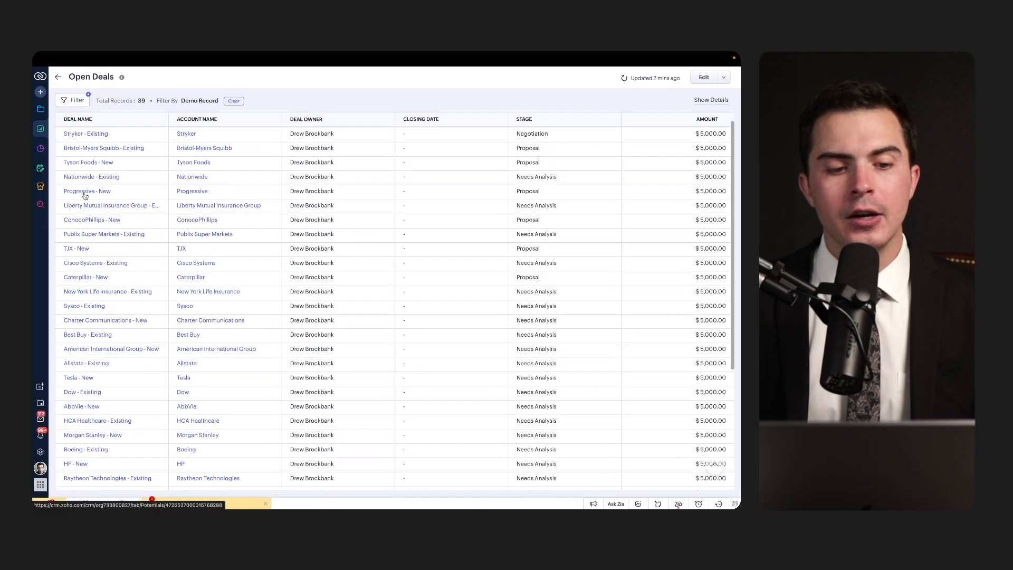
scroll(85, 195, "up", 1)
left_click_drag(33, 135, 46, 136)
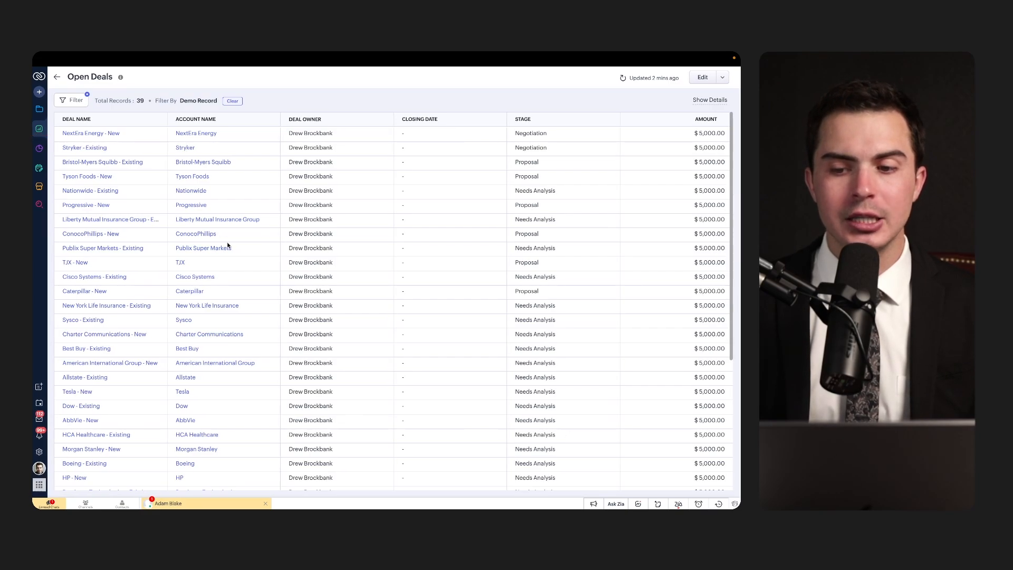
scroll(331, 261, "down", 3)
scroll(348, 259, "down", 5)
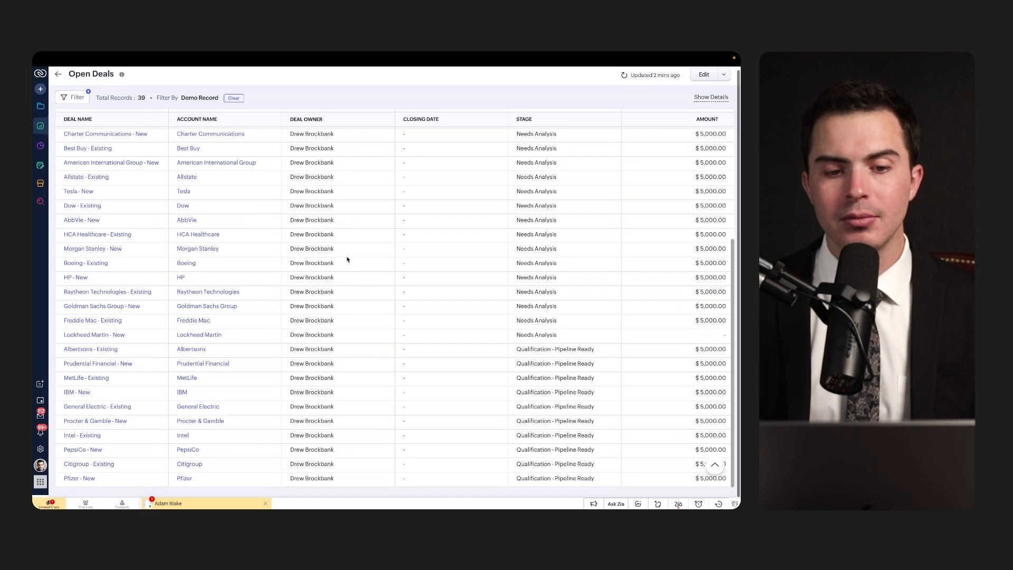
scroll(347, 259, "up", 8)
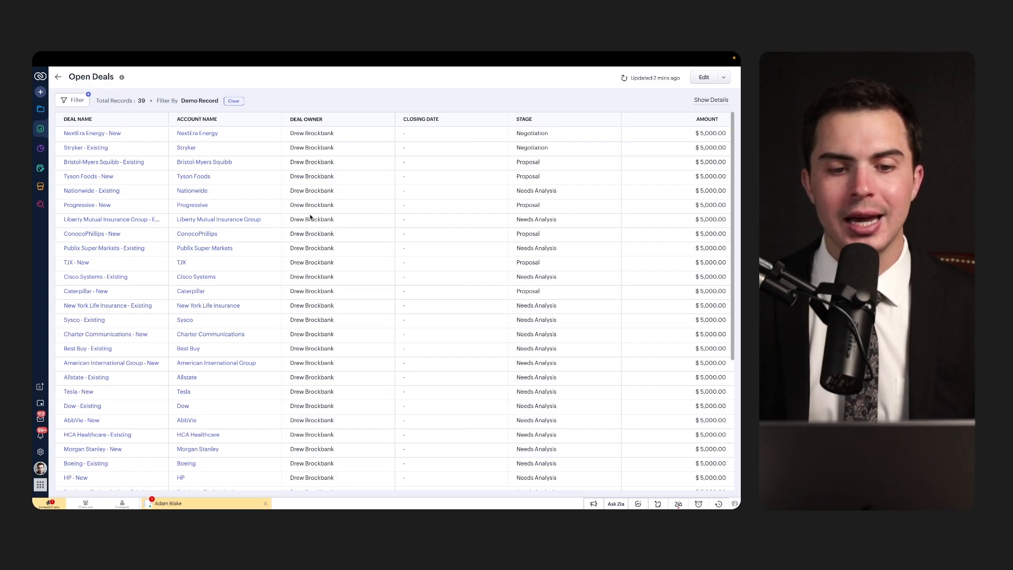
scroll(310, 216, "down", 5)
scroll(311, 217, "up", 5)
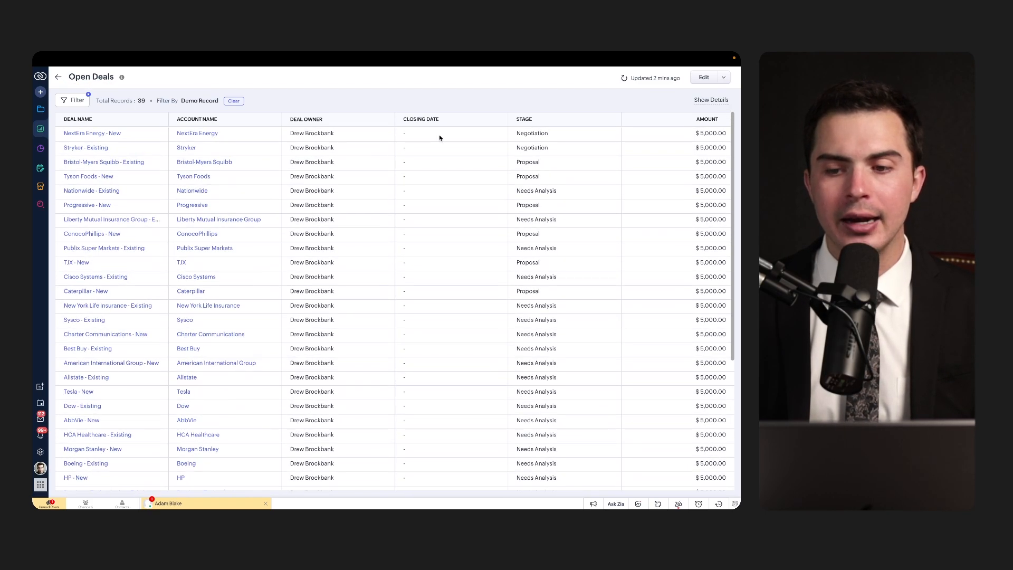
Step: Underline the Closing Date, Stage, Deal Name and Account Name columns, then open Org Overview
left_click_drag(401, 125, 578, 127)
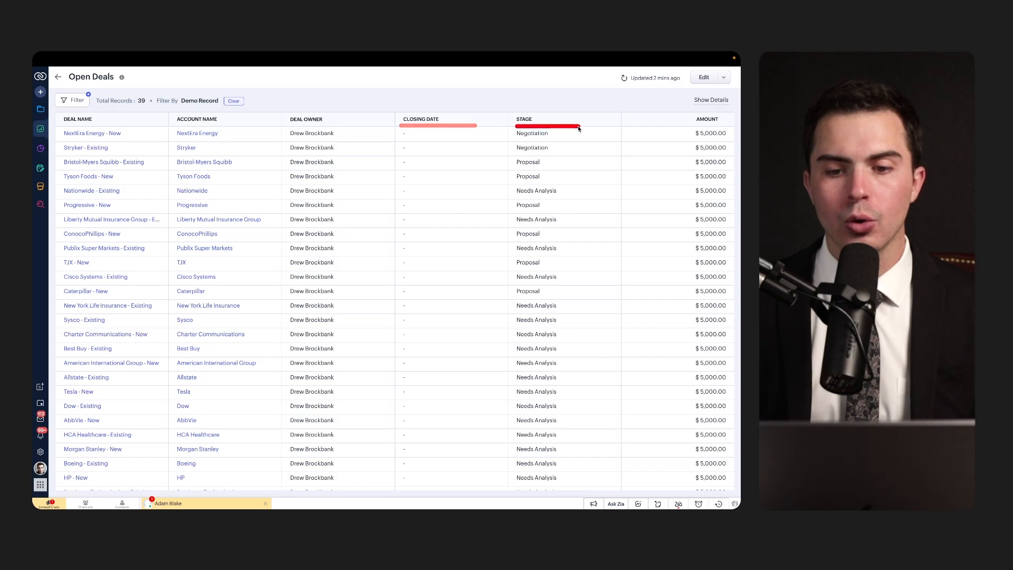
scroll(547, 177, "down", 1)
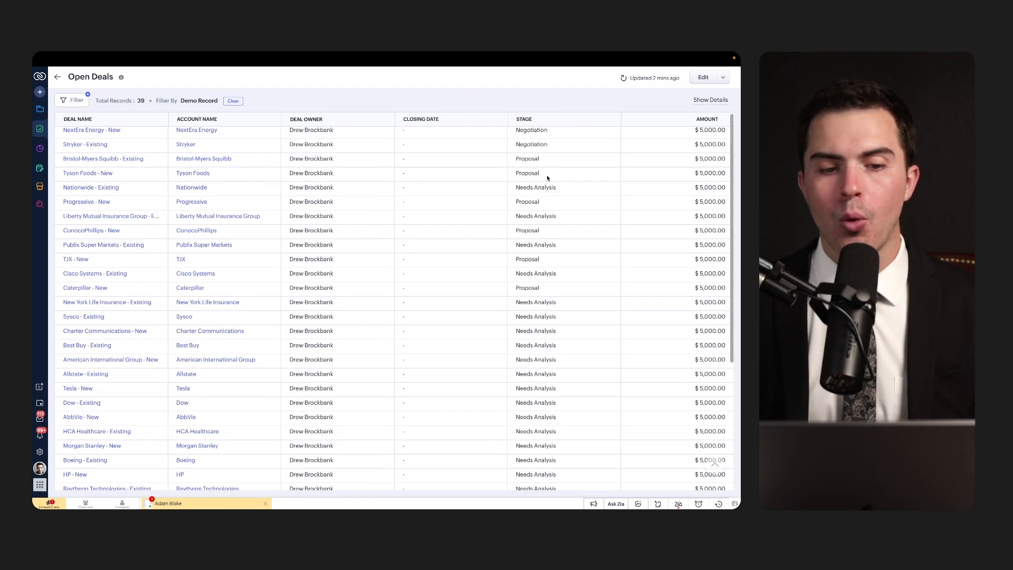
scroll(548, 177, "up", 1)
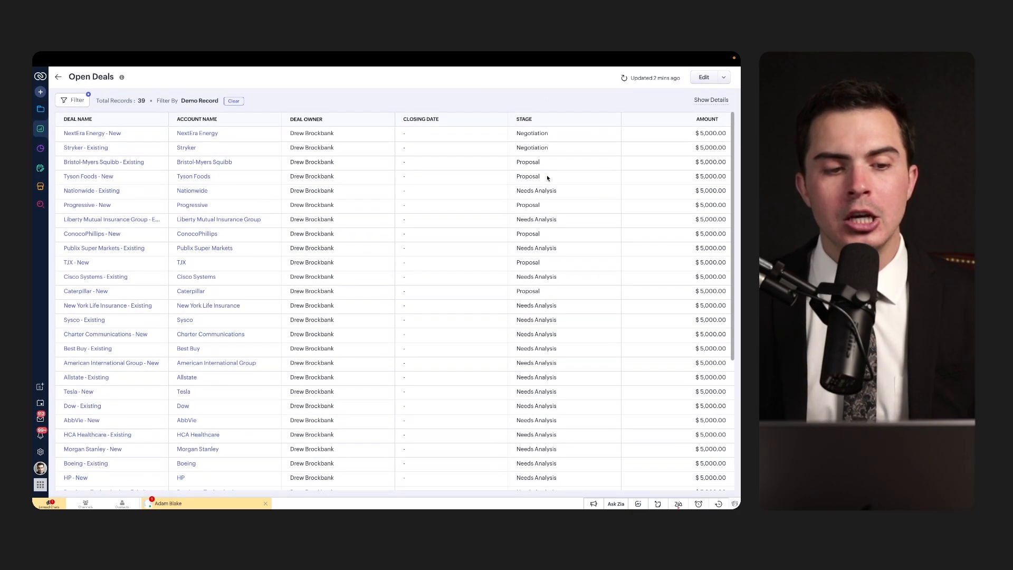
left_click_drag(218, 150, 218, 151)
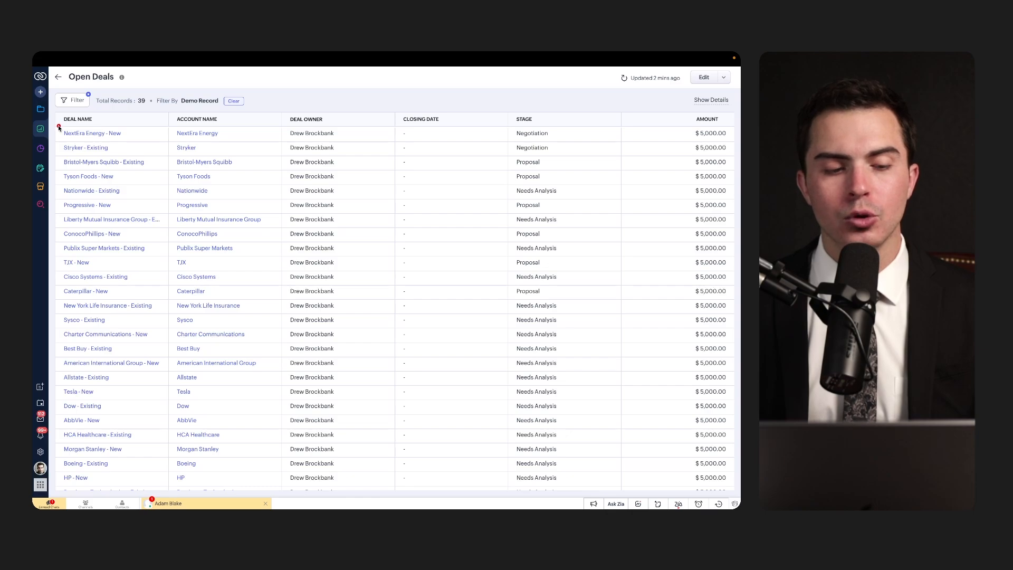
left_click_drag(59, 128, 113, 129)
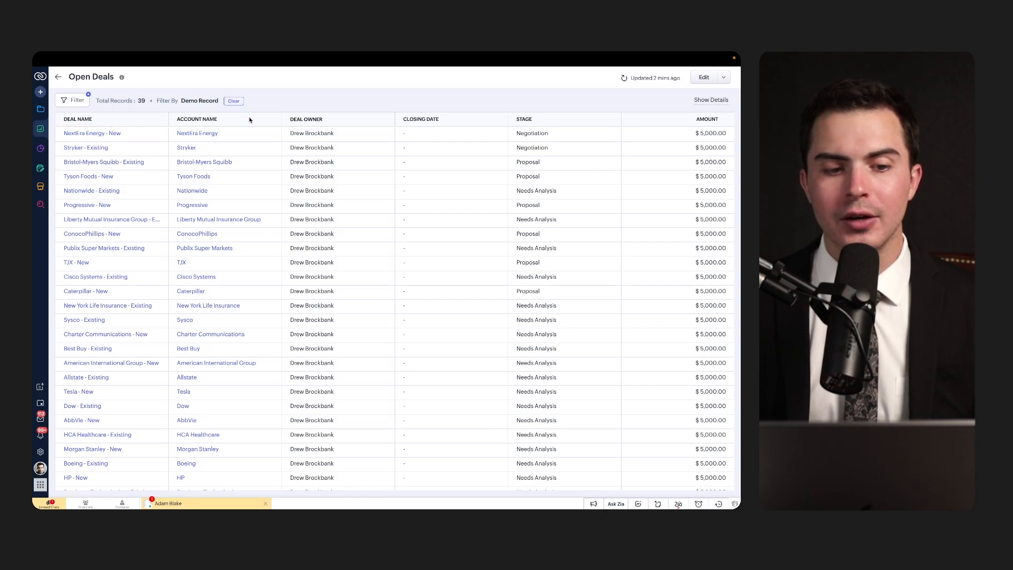
left_click_drag(60, 125, 430, 128)
scroll(444, 229, "down", 5)
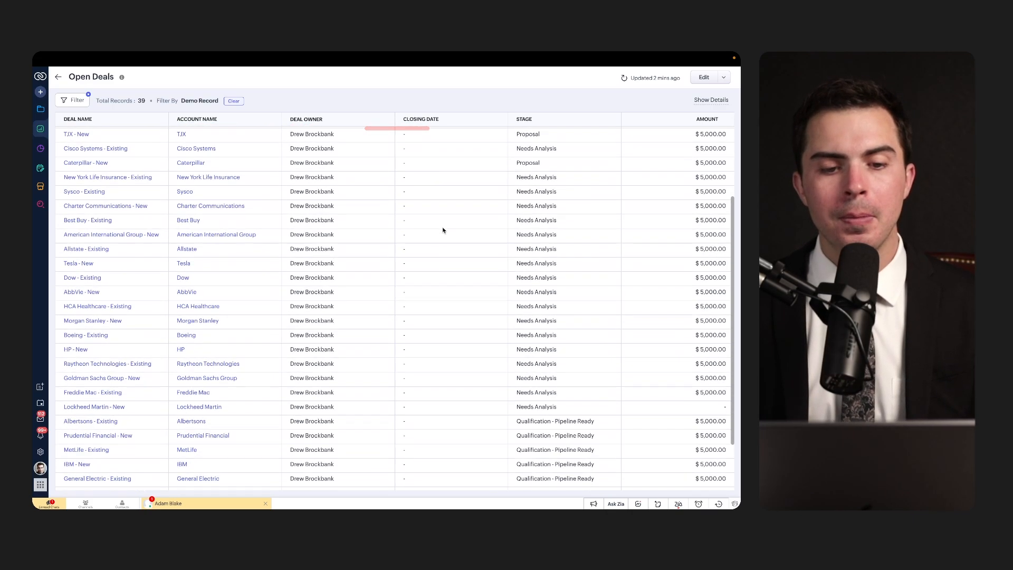
scroll(443, 230, "up", 5)
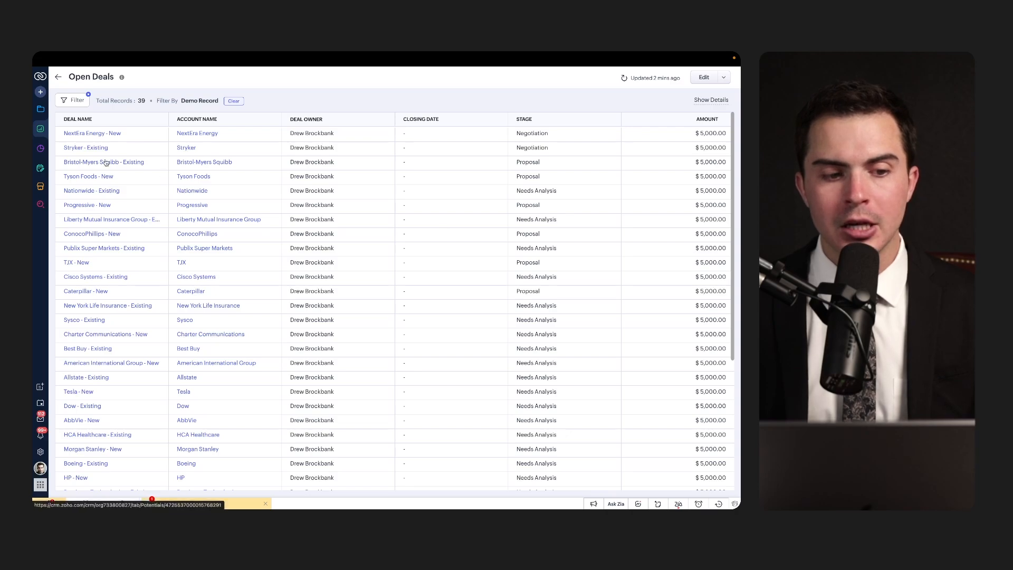
left_click(40, 149)
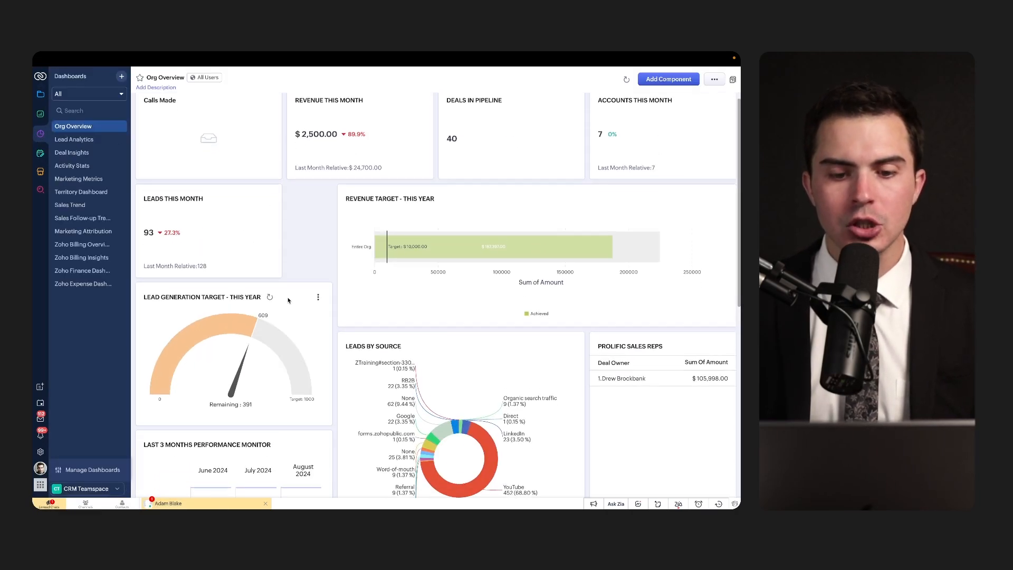
scroll(287, 298, "down", 3)
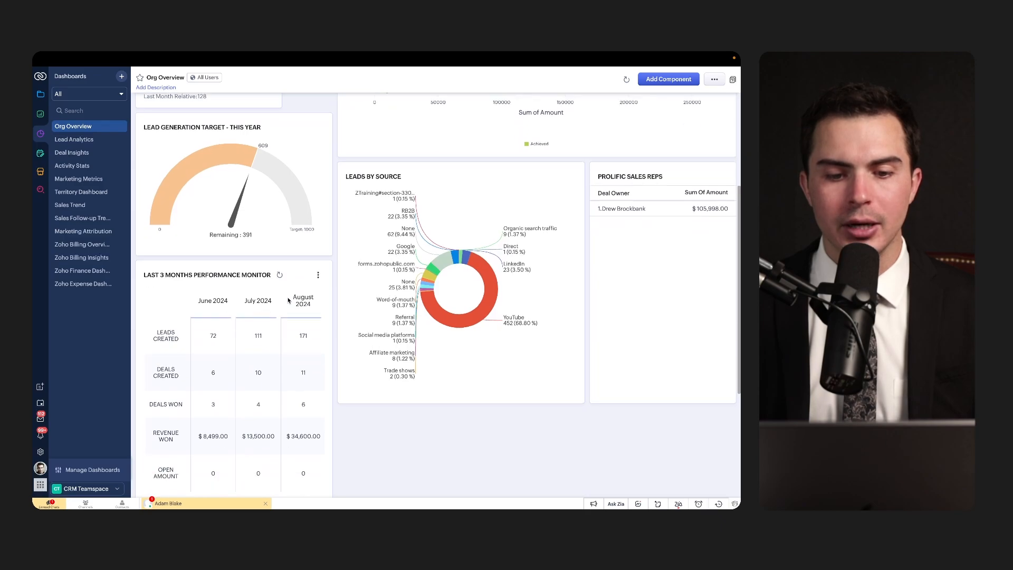
scroll(288, 300, "up", 1)
scroll(288, 299, "down", 1)
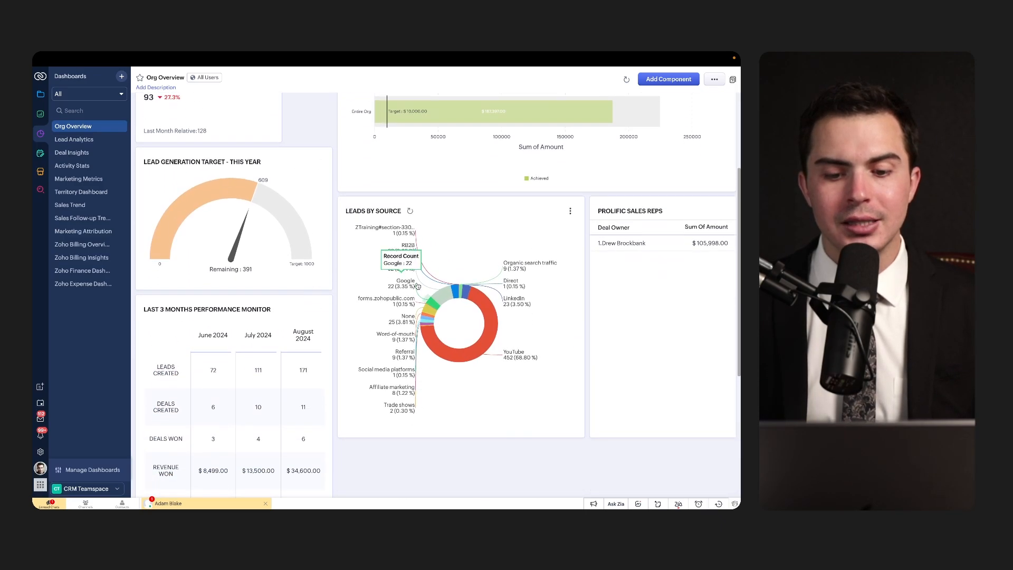
mouse_move(455, 294)
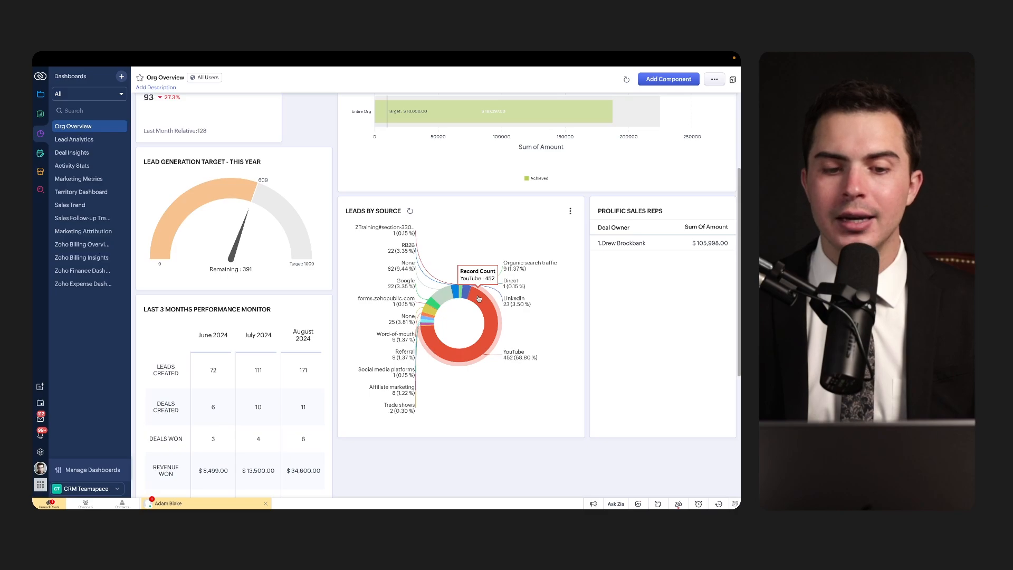
scroll(180, 263, "up", 2)
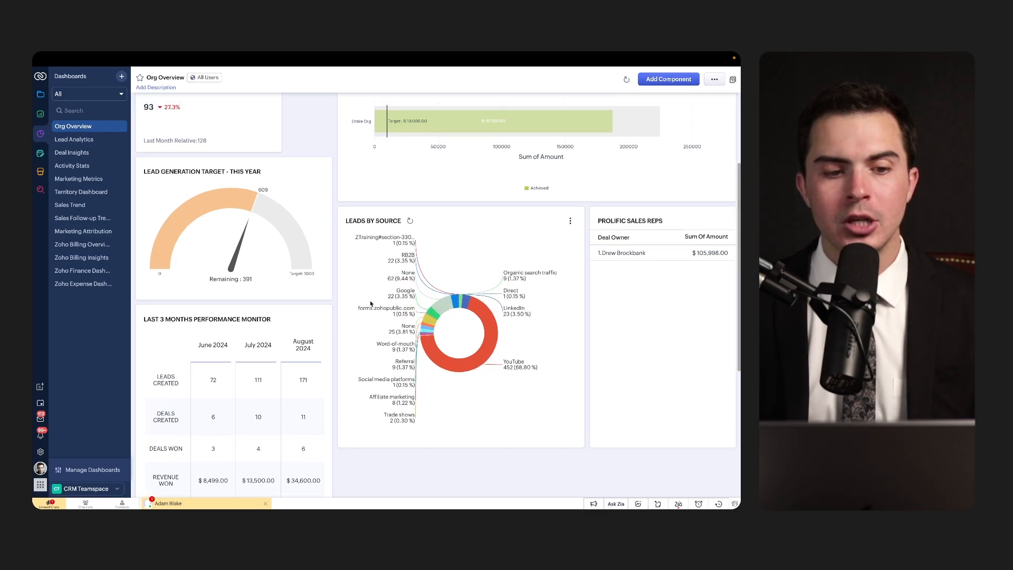
left_click_drag(140, 267, 248, 267)
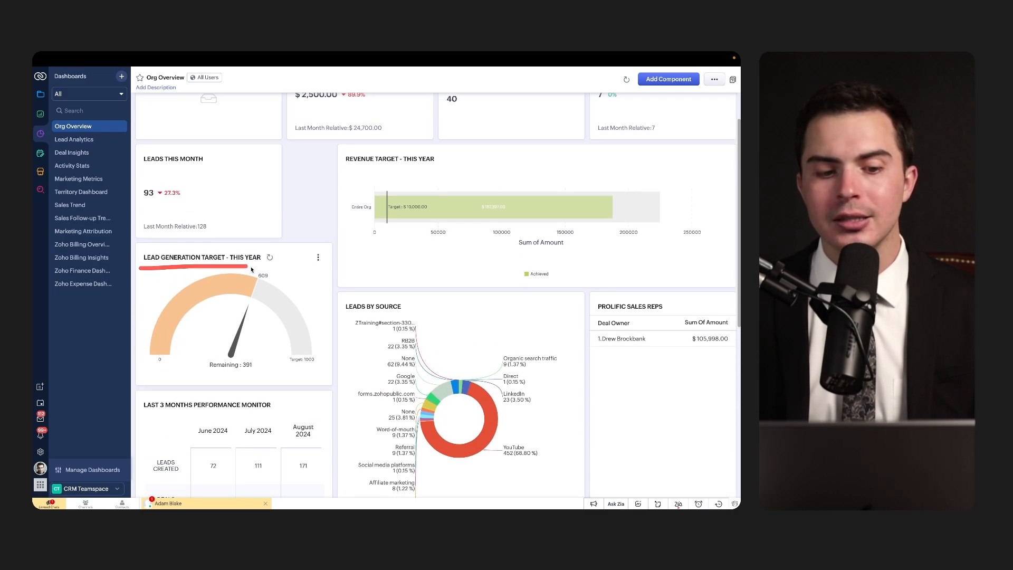
scroll(269, 275, "up", 1)
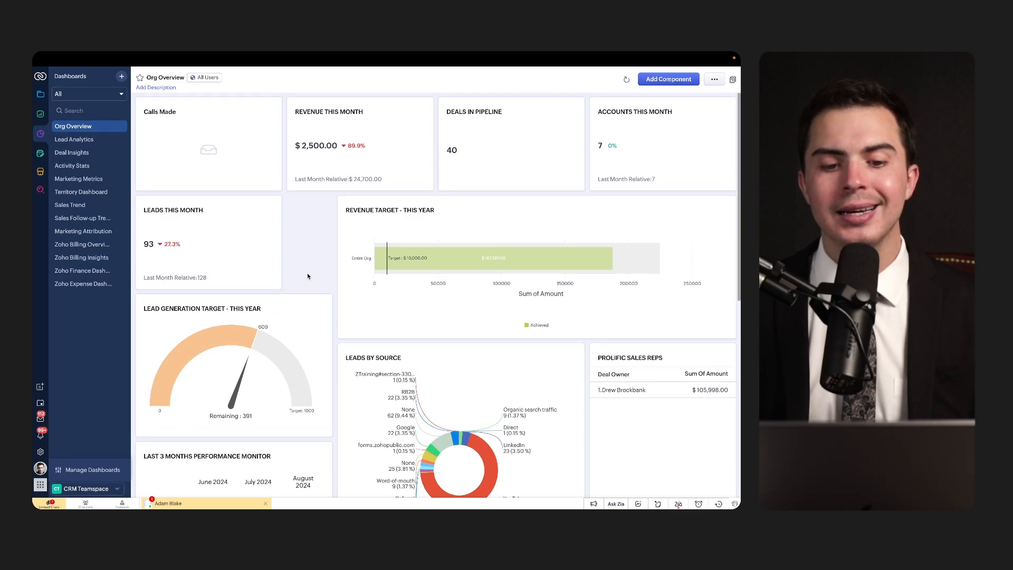
scroll(308, 275, "down", 5)
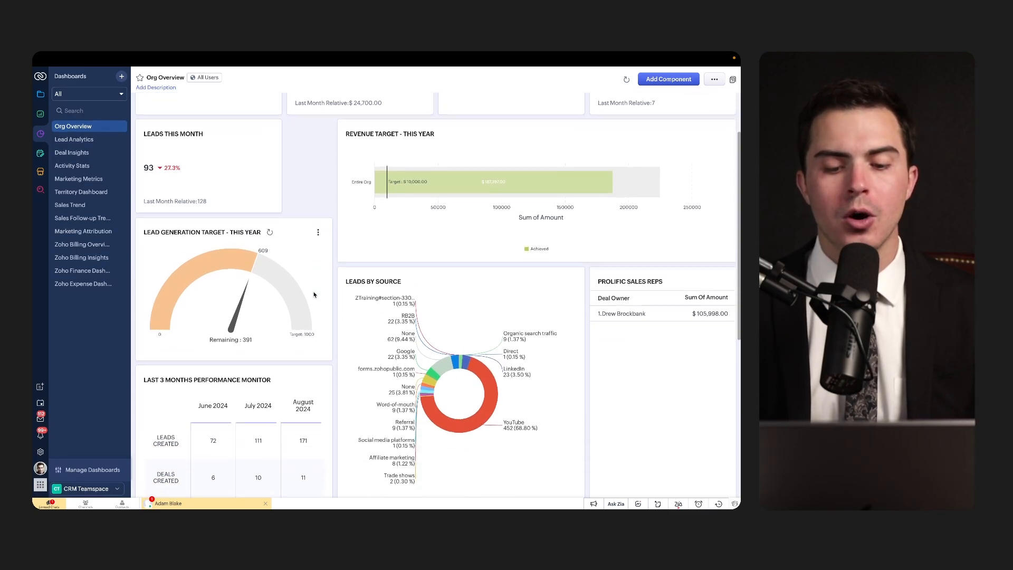
scroll(319, 310, "down", 3)
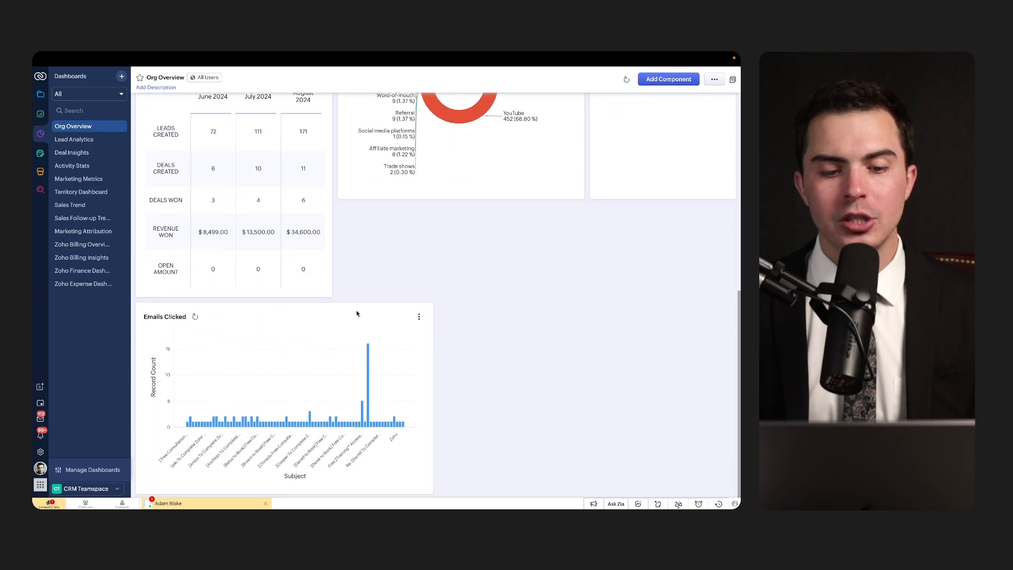
scroll(405, 307, "up", 4)
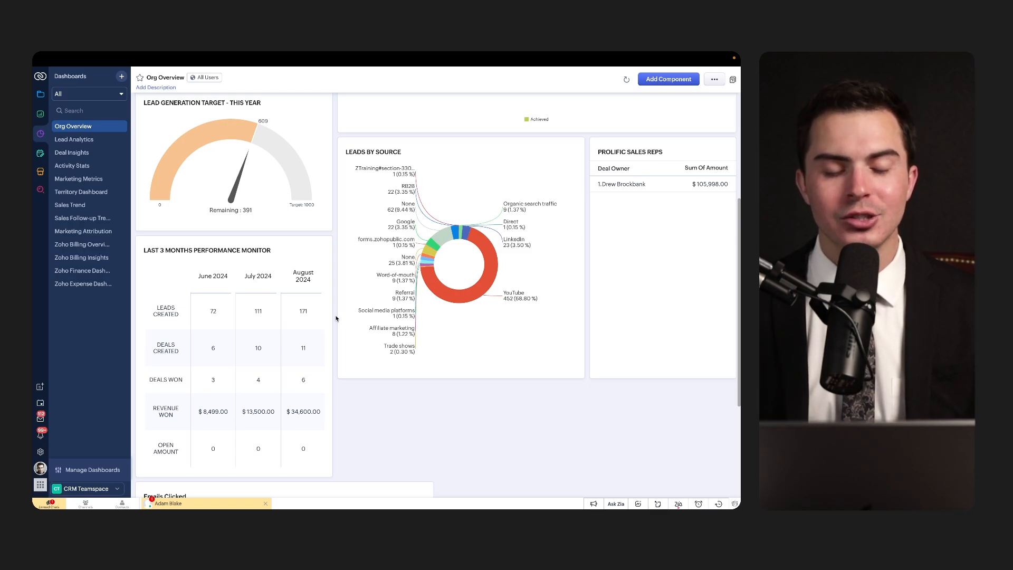
scroll(336, 318, "up", 5)
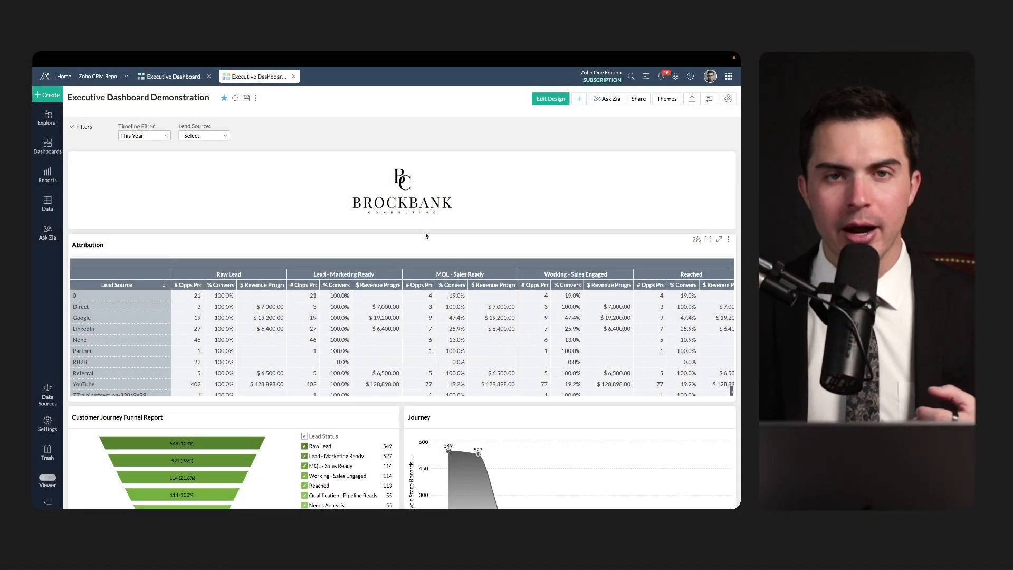
scroll(447, 305, "down", 1)
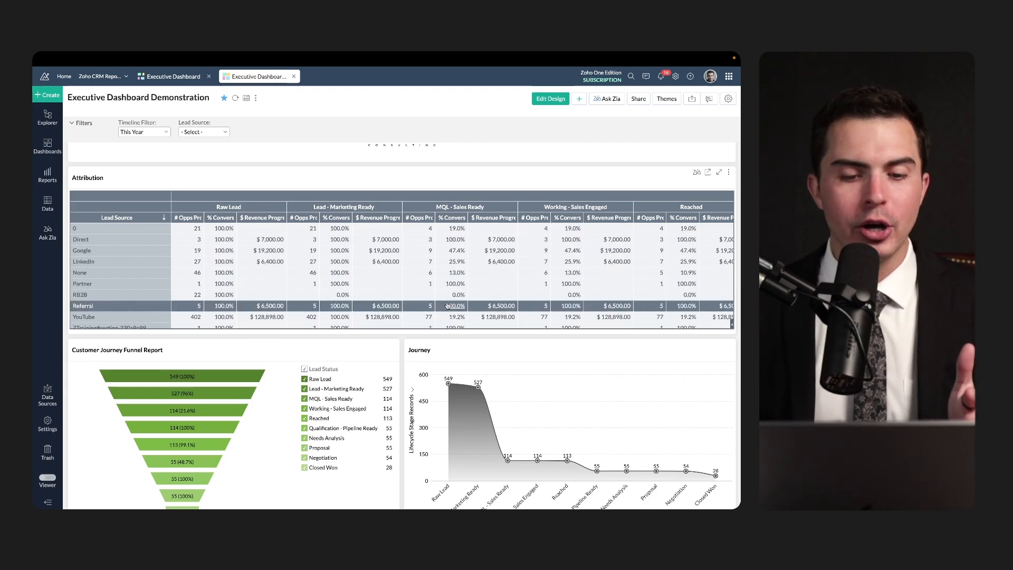
scroll(453, 365, "up", 1)
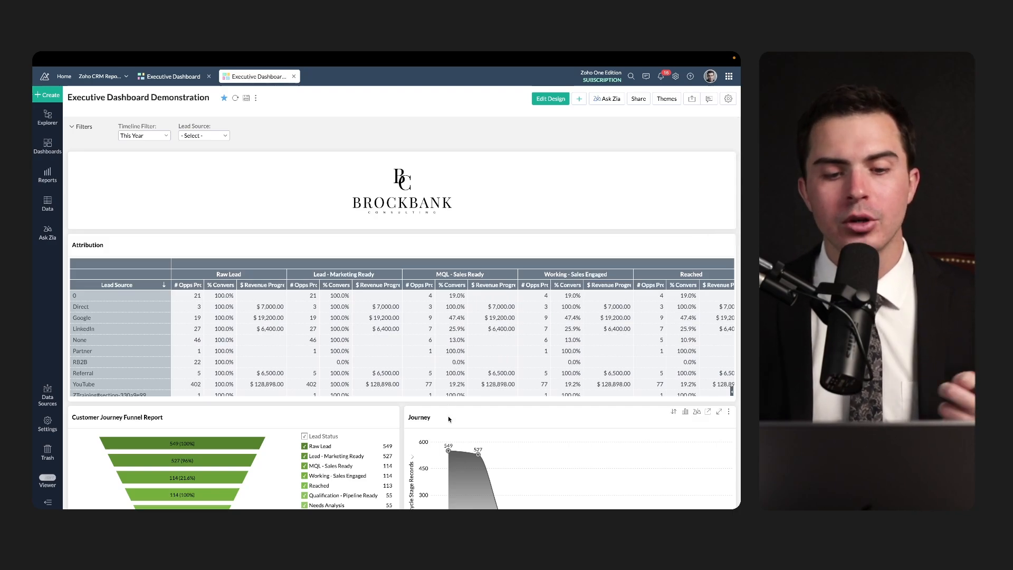
scroll(448, 420, "down", 1)
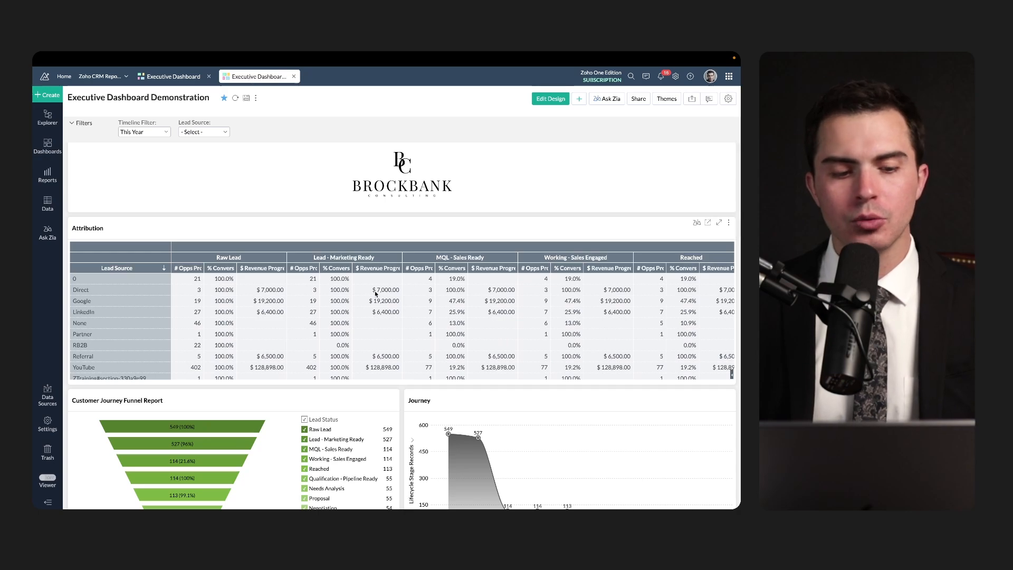
scroll(372, 303, "down", 2)
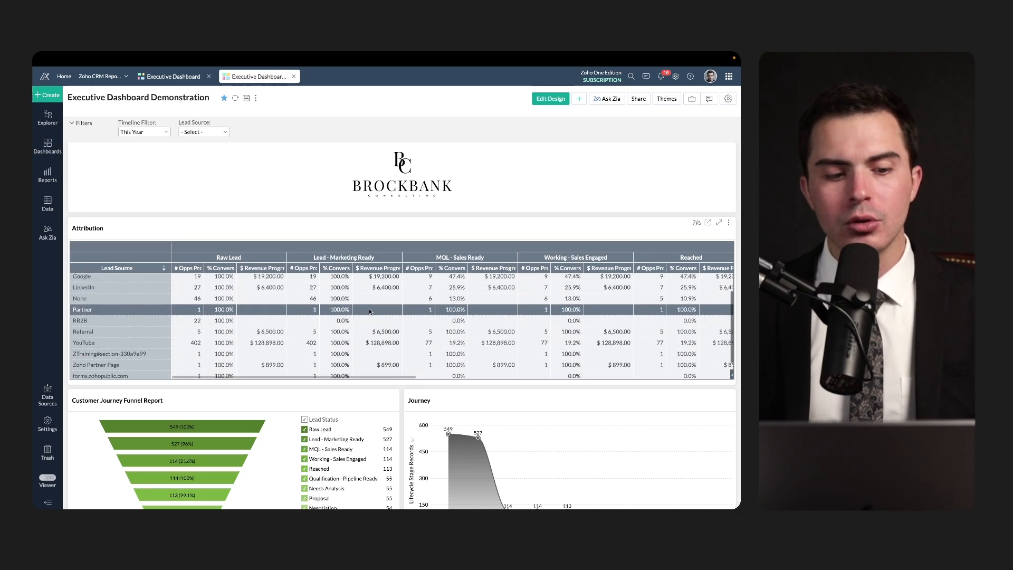
scroll(369, 309, "up", 2)
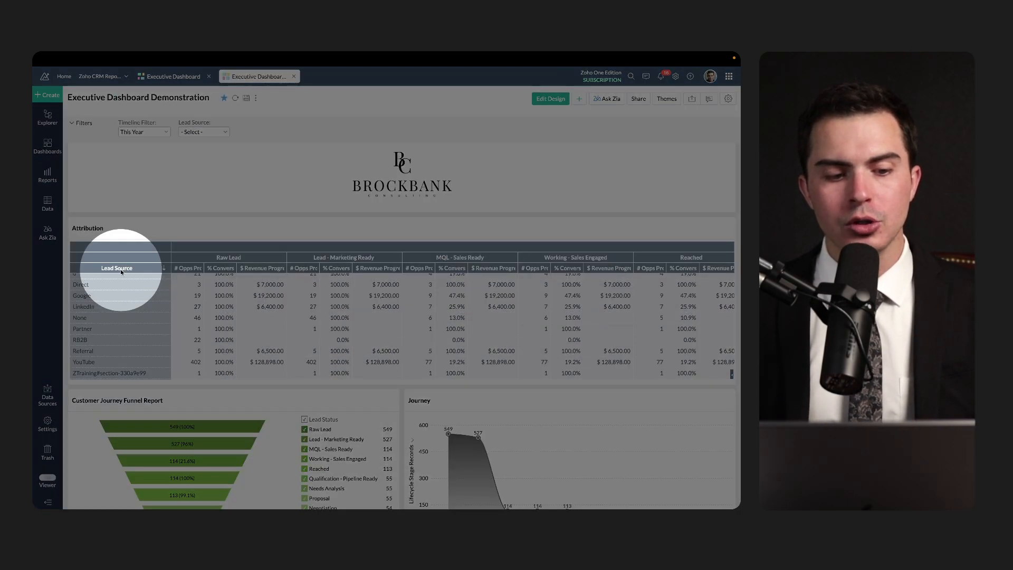
scroll(105, 313, "up", 1)
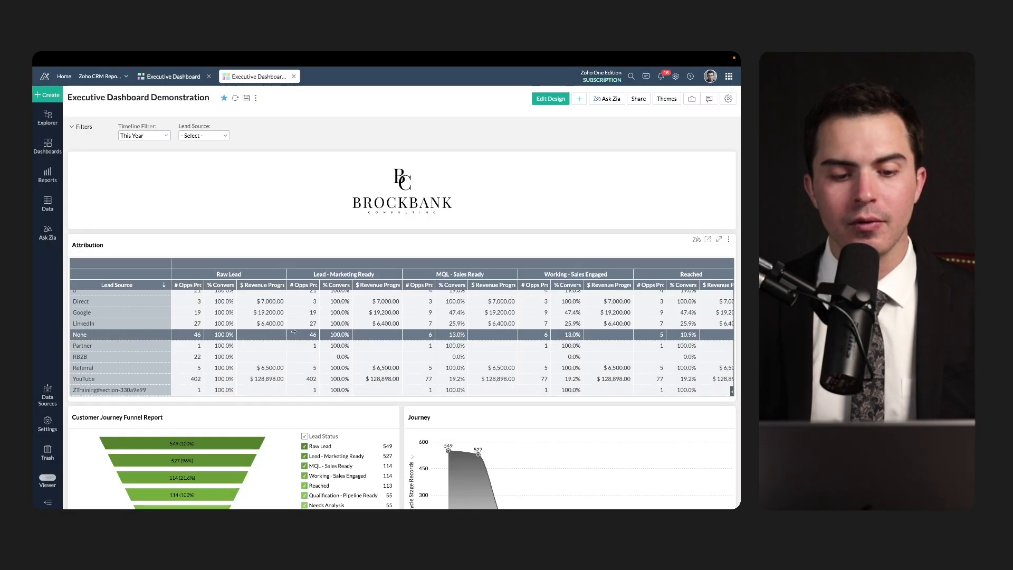
scroll(297, 334, "right", 3)
scroll(297, 333, "right", 9)
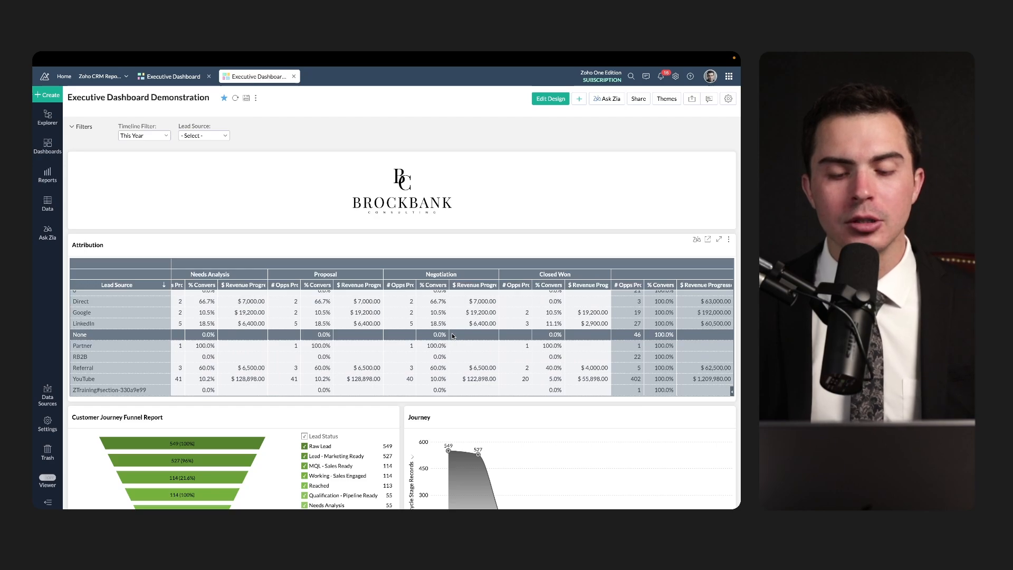
scroll(370, 338, "down", 1)
left_click_drag(70, 251, 114, 252)
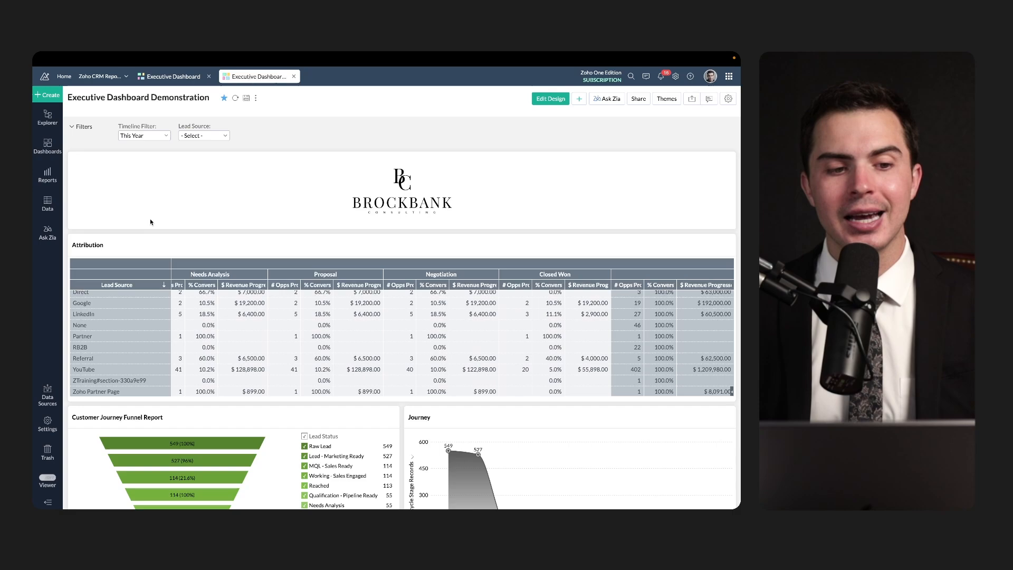
left_click_drag(83, 115, 155, 105)
scroll(233, 274, "down", 2)
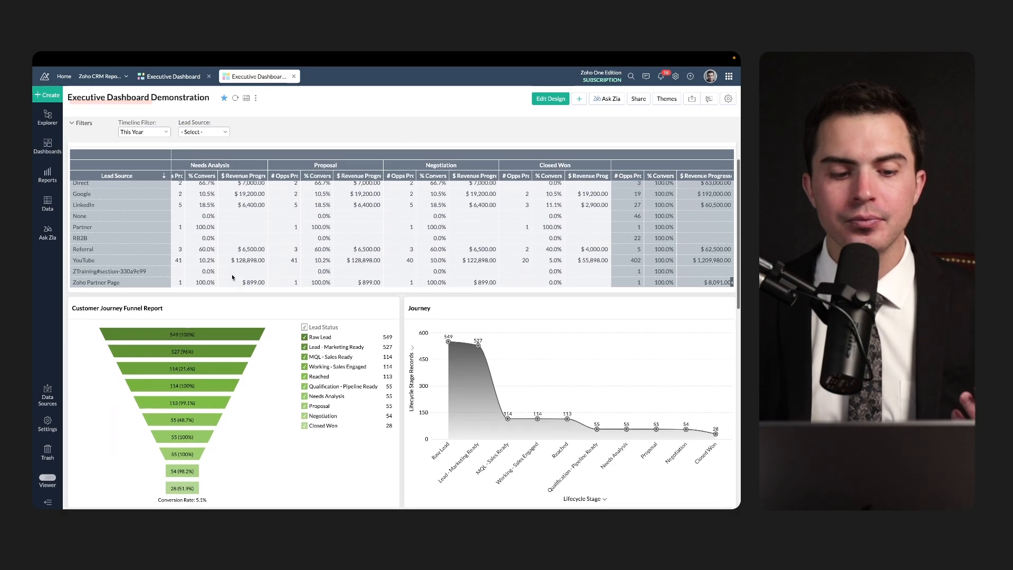
scroll(232, 277, "down", 2)
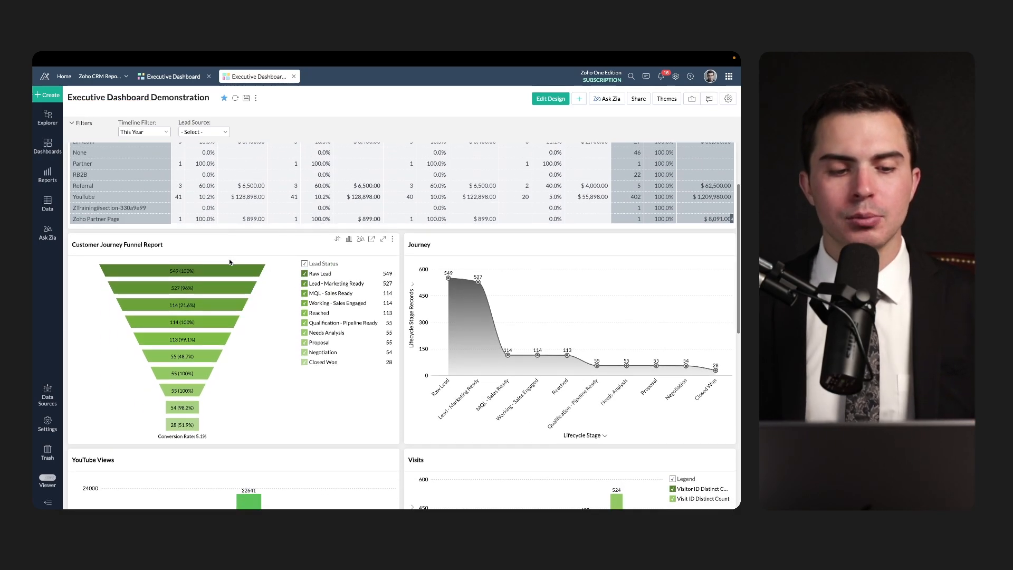
left_click_drag(74, 250, 205, 251)
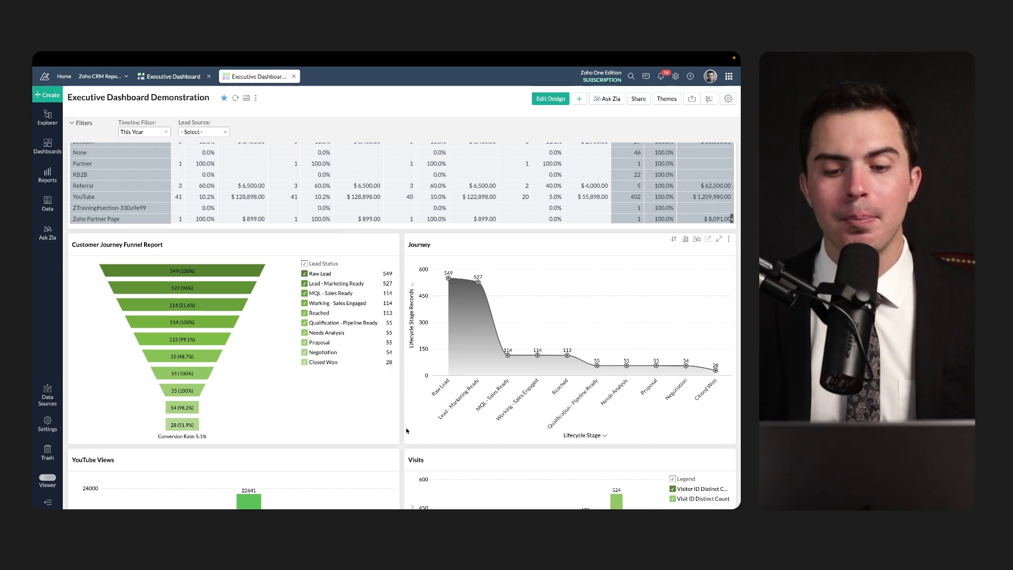
scroll(406, 431, "down", 2)
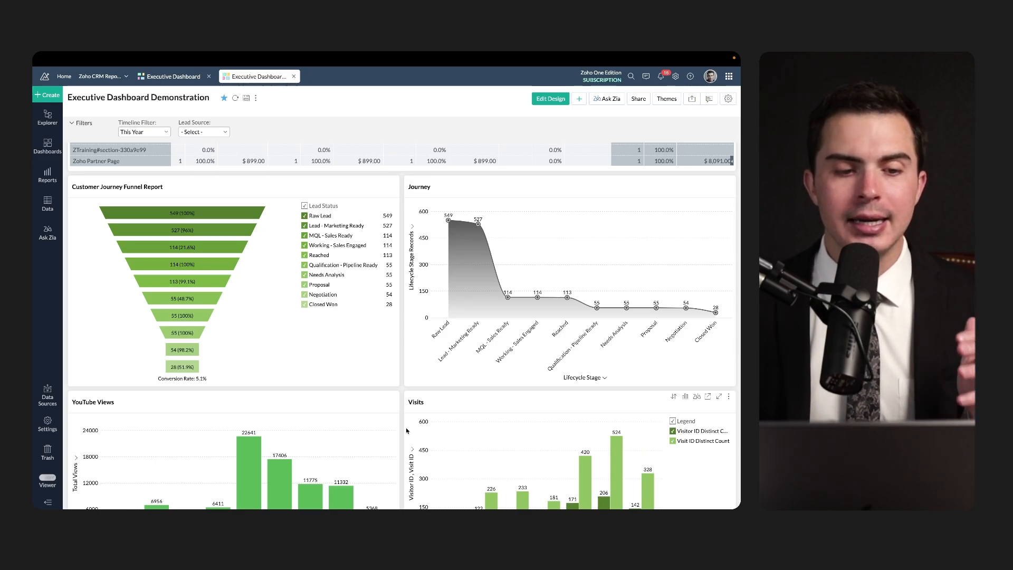
Step: Add a data source, browse the Import Your Data connectors, then return to the dashboards list
left_click(48, 392)
left_click(679, 121)
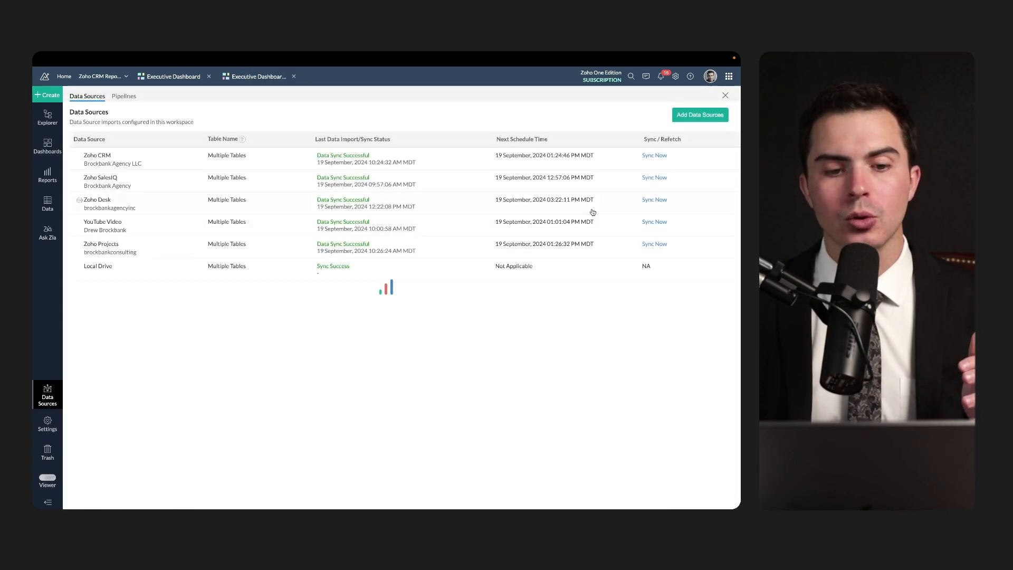
scroll(500, 342, "down", 2)
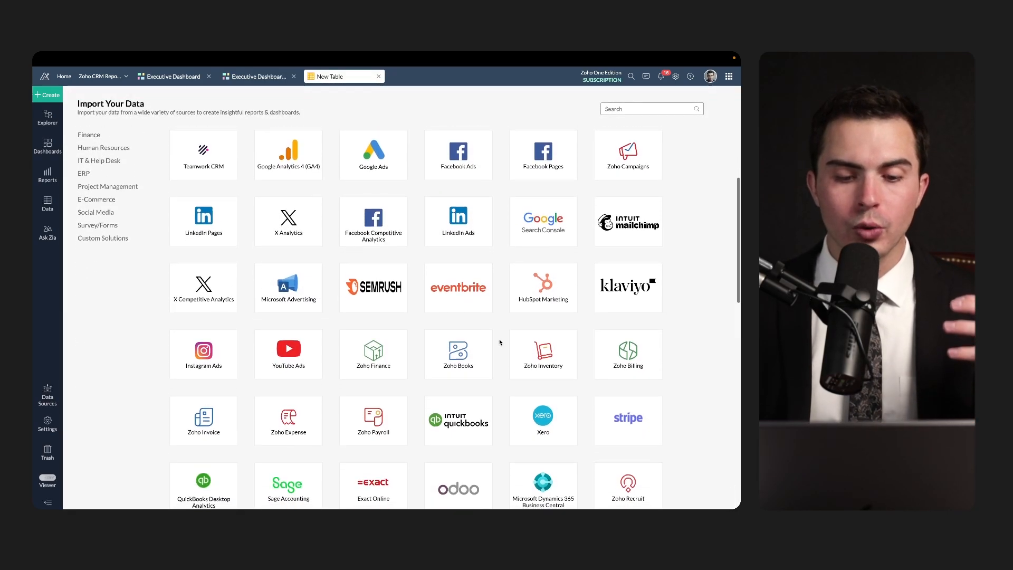
scroll(500, 343, "down", 5)
scroll(500, 343, "down", 6)
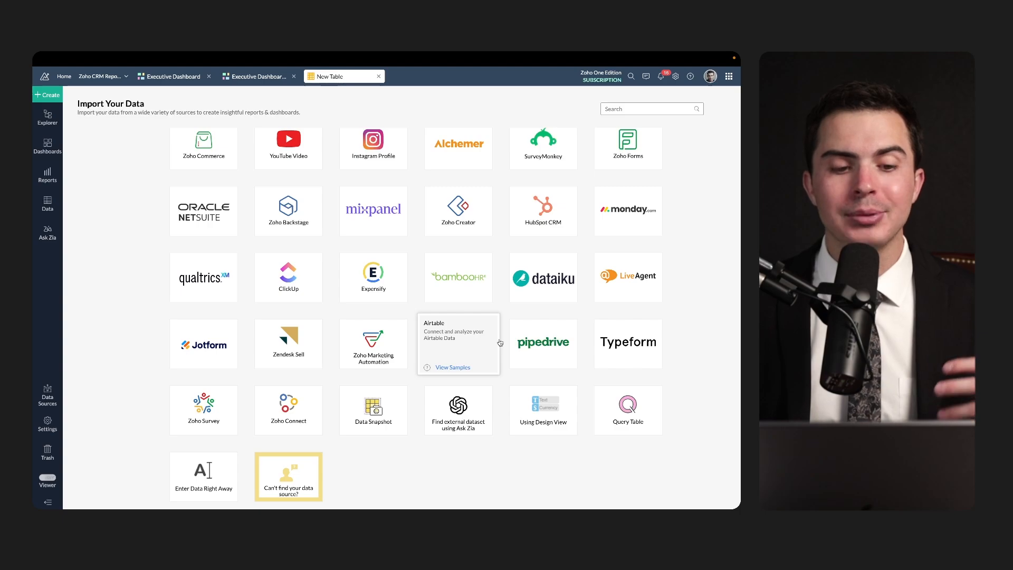
scroll(501, 343, "up", 8)
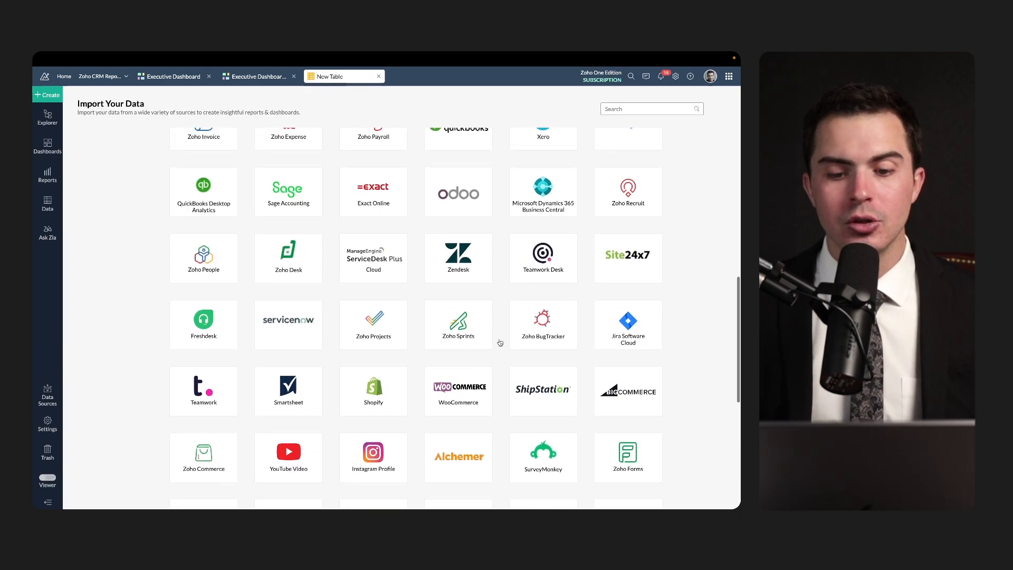
scroll(501, 343, "up", 2)
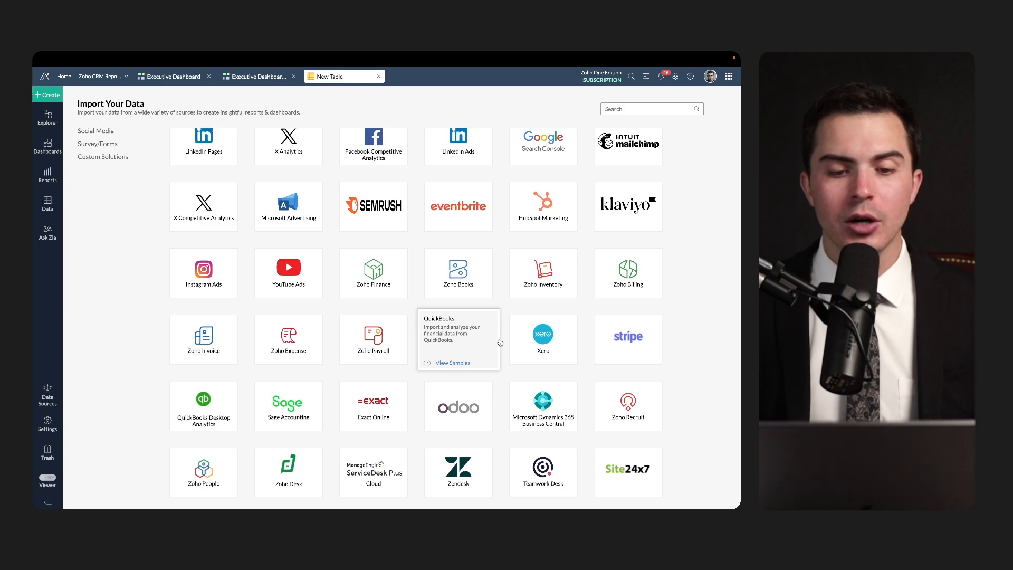
scroll(501, 343, "up", 3)
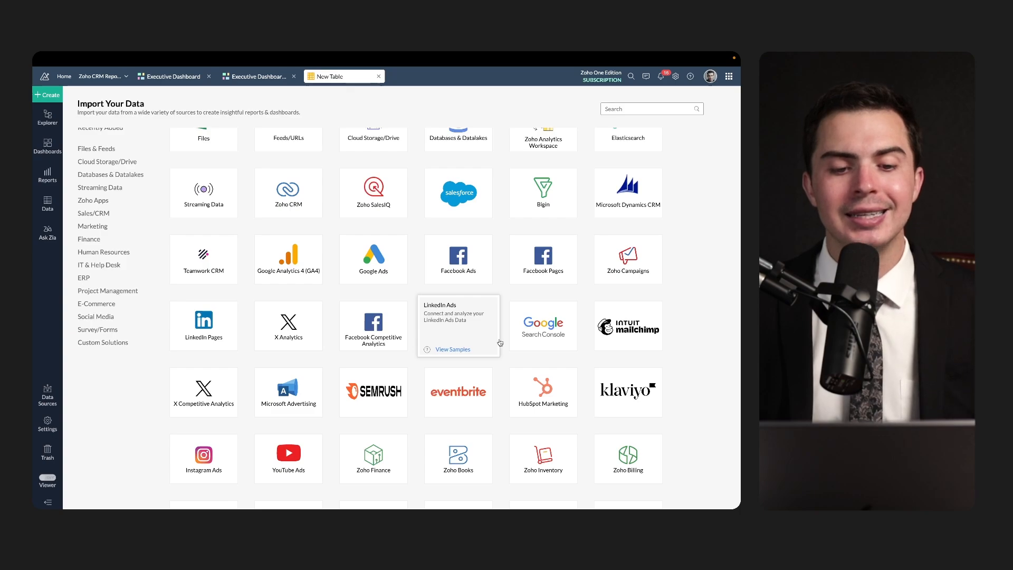
scroll(500, 343, "up", 1)
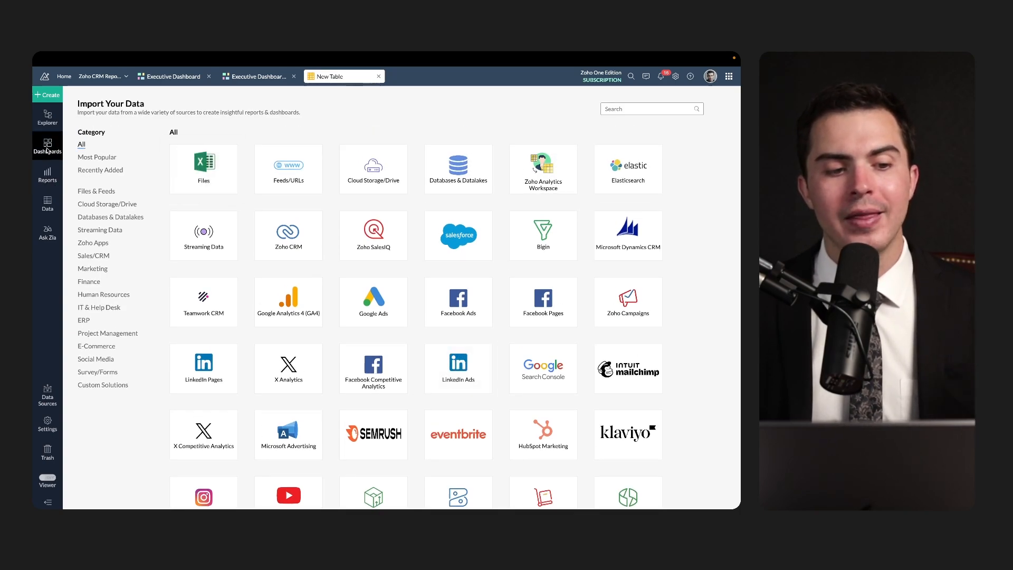
left_click(47, 150)
left_click(105, 149)
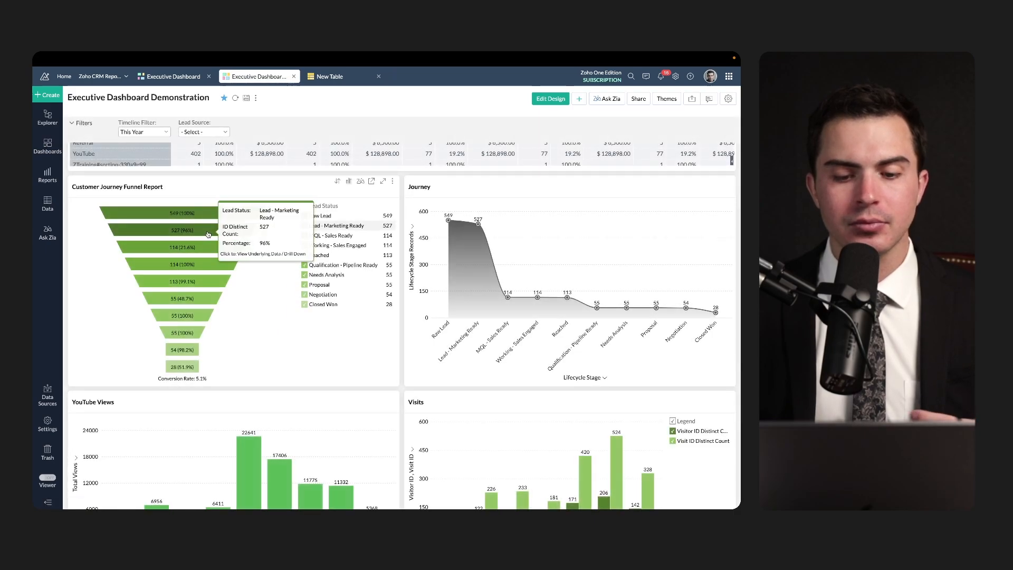
scroll(392, 382, "down", 5)
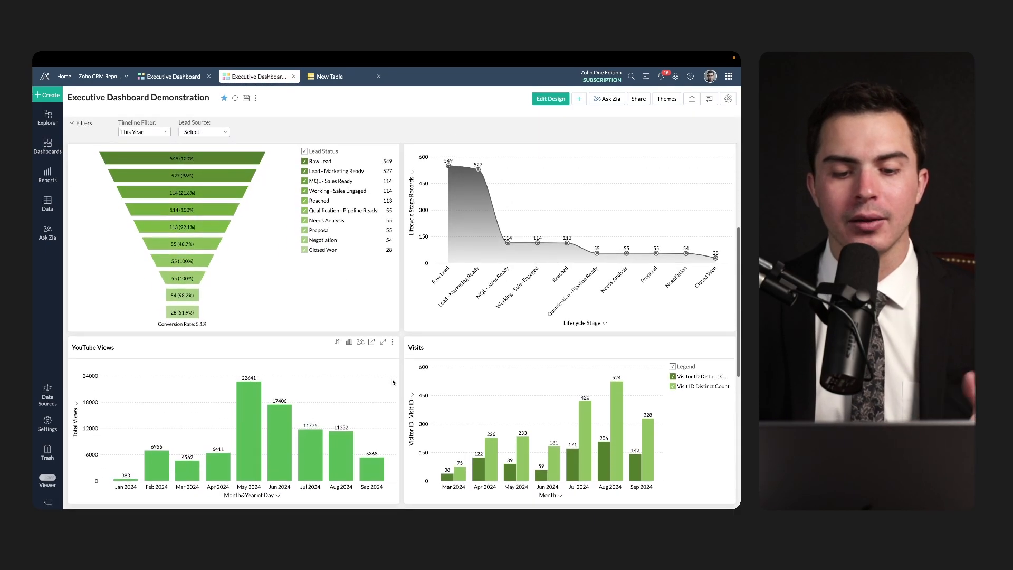
scroll(405, 407, "down", 2)
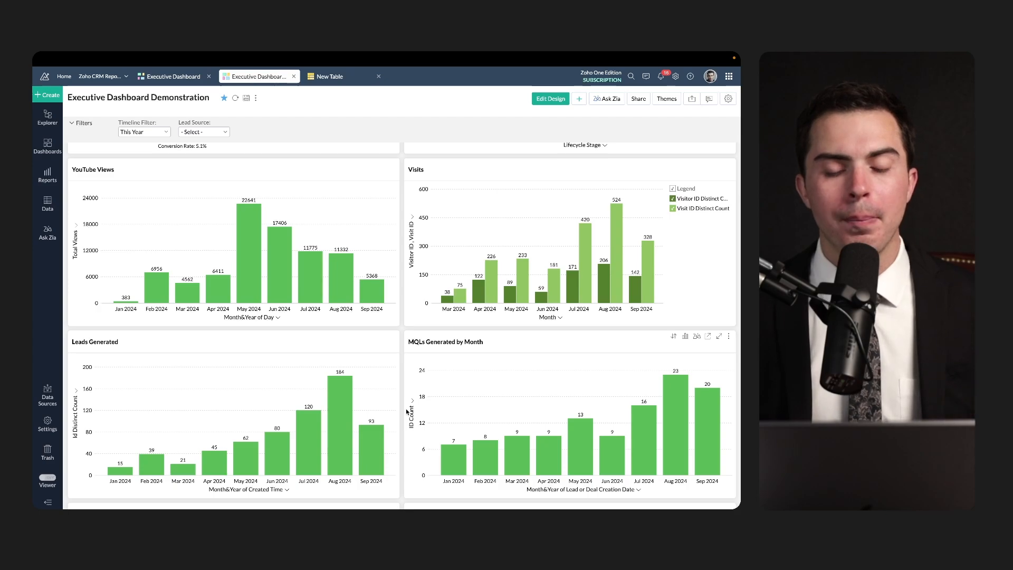
scroll(408, 411, "down", 1)
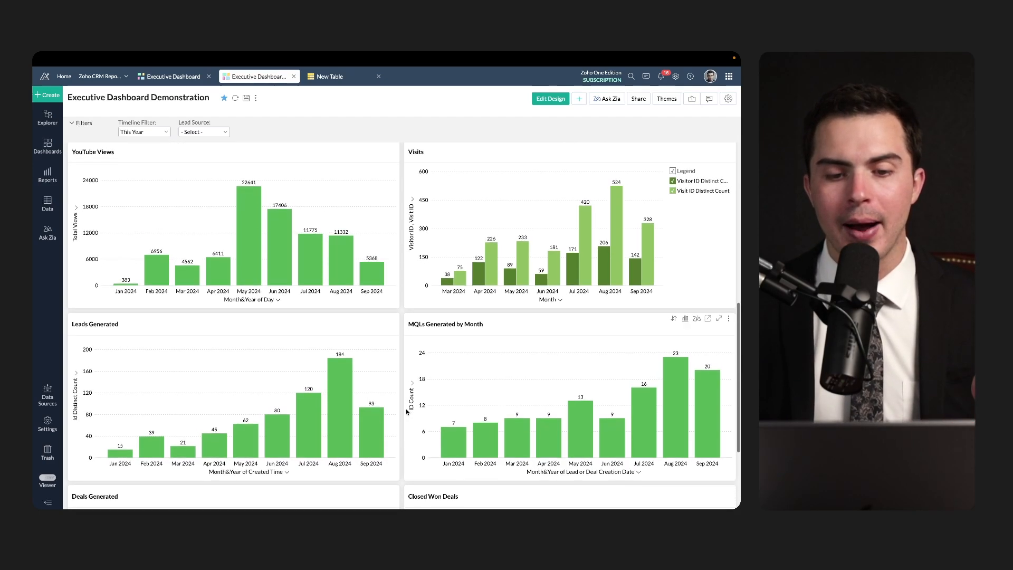
scroll(408, 412, "down", 1)
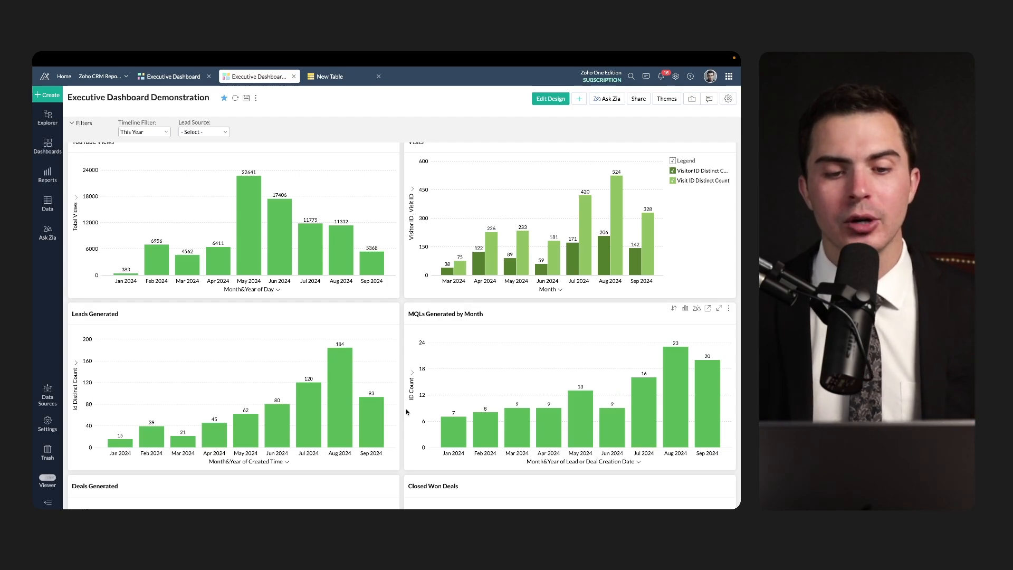
scroll(407, 408, "up", 1)
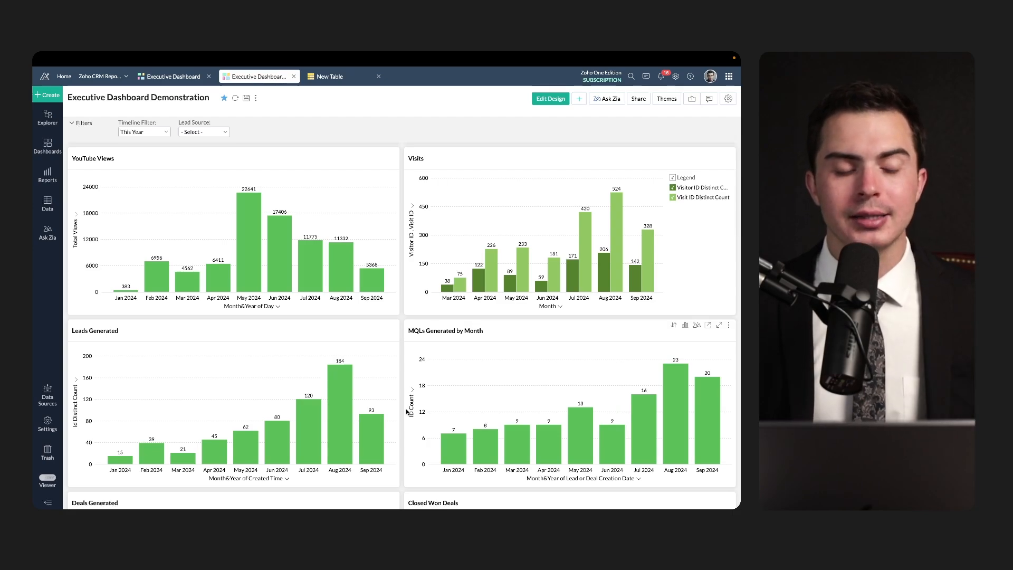
scroll(407, 412, "down", 3)
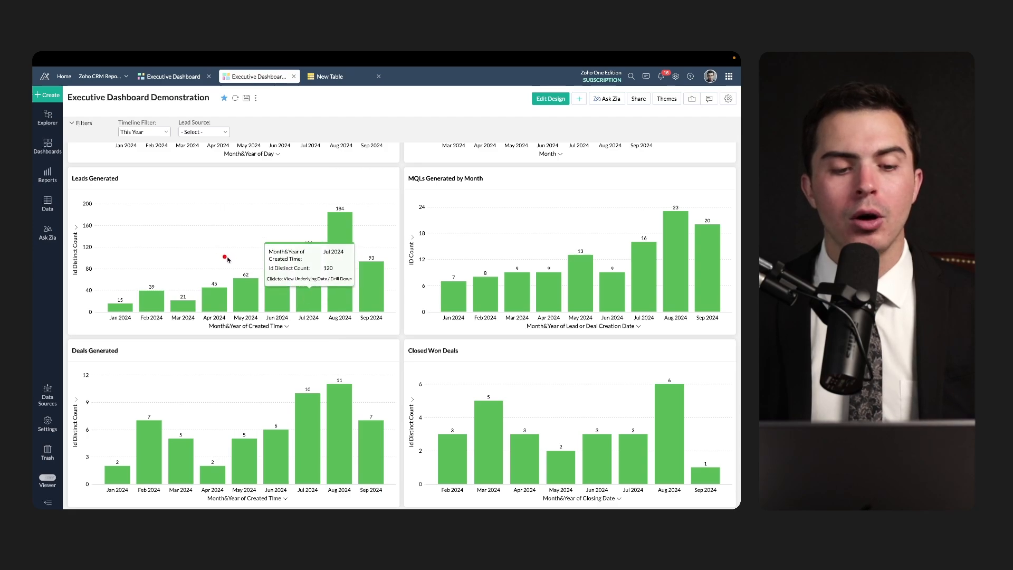
left_click_drag(151, 255, 328, 256)
left_click_drag(328, 256, 310, 246)
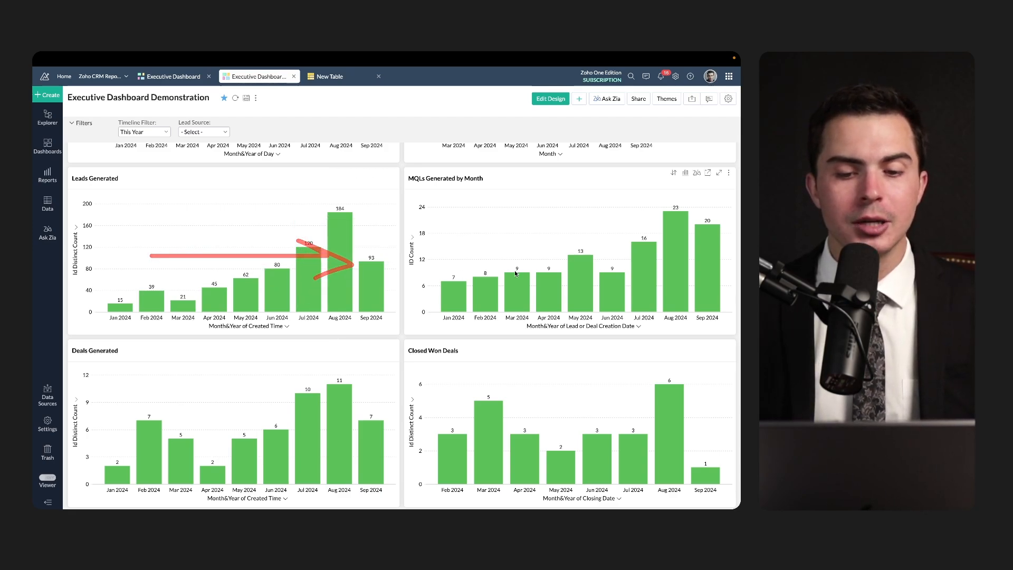
mouse_move(464, 223)
left_mouse_down()
mouse_move(657, 223)
mouse_move(633, 247)
left_mouse_up()
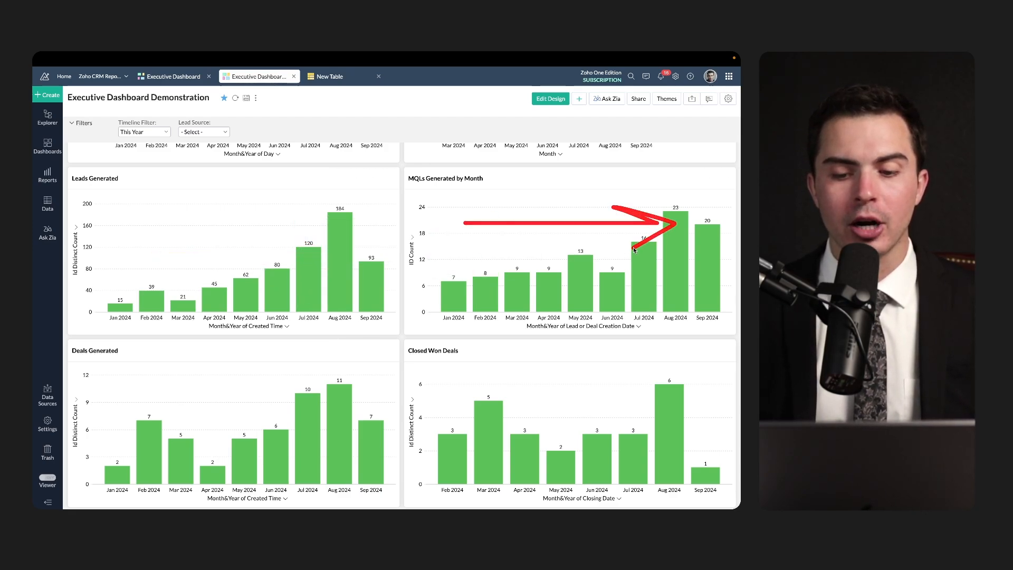
mouse_move(130, 397)
left_mouse_down()
mouse_move(325, 401)
mouse_move(296, 415)
left_mouse_up()
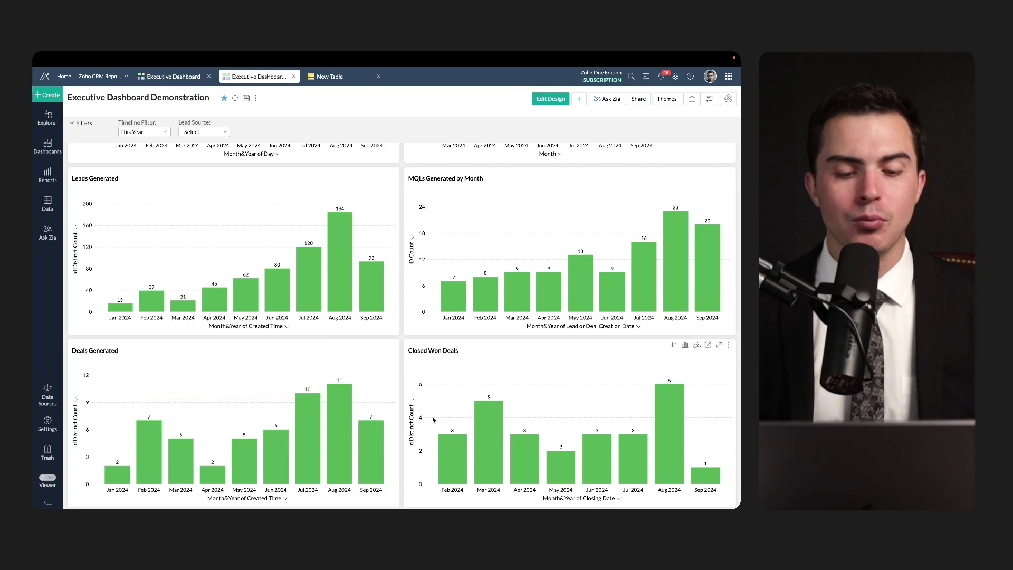
right_click(476, 379)
left_click(620, 380)
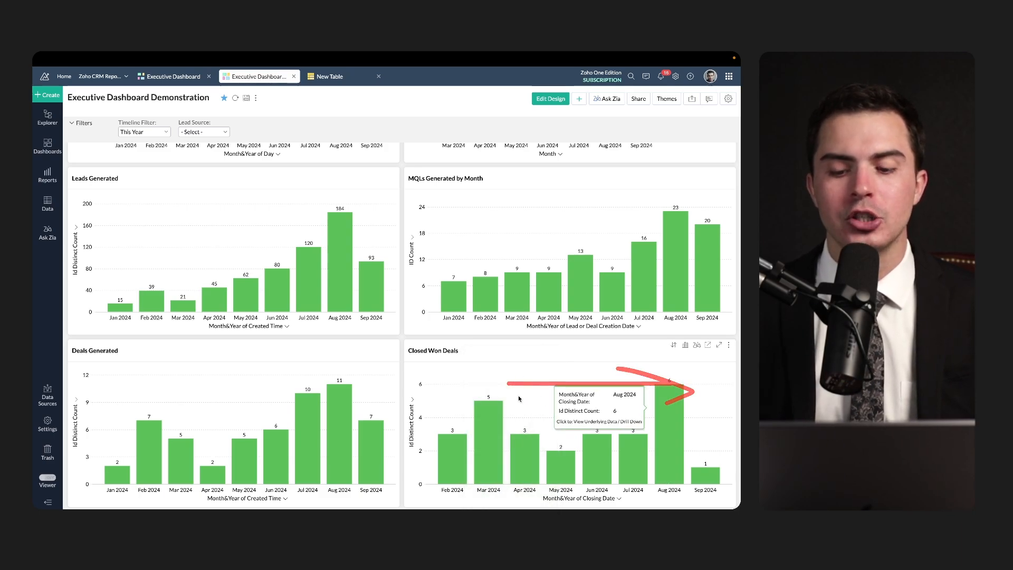
scroll(460, 354, "up", 10)
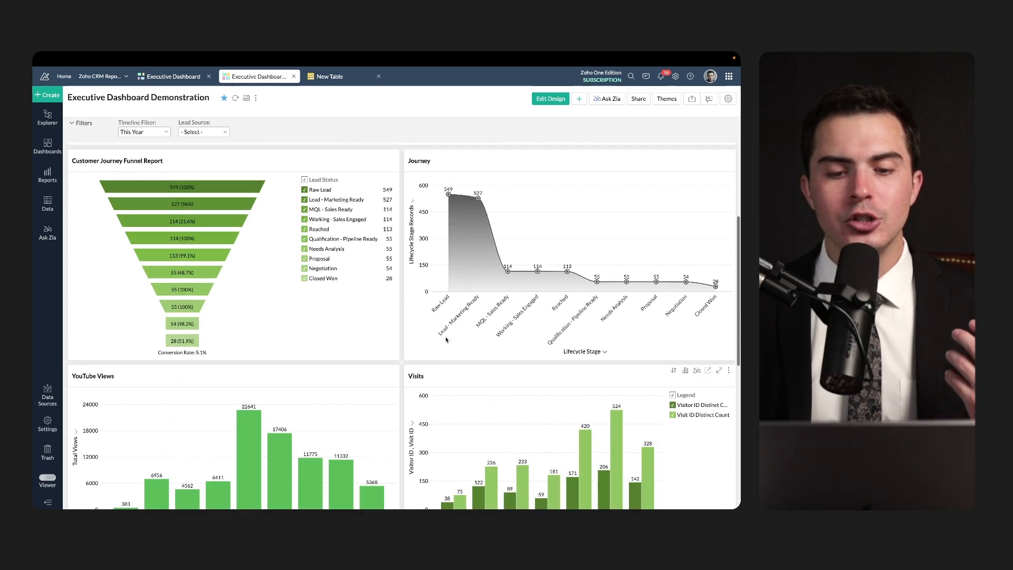
scroll(446, 340, "up", 2)
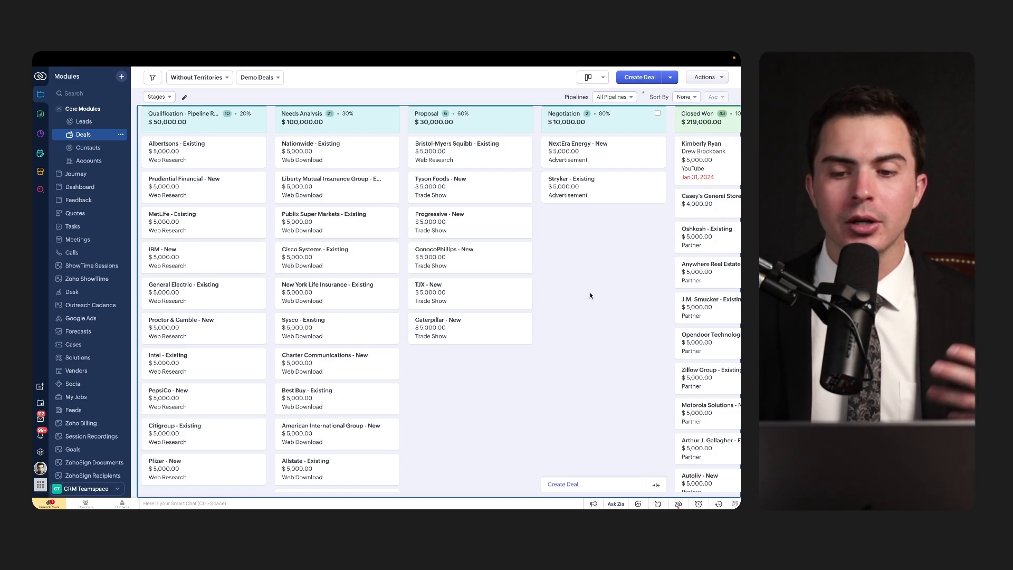
Step: Open the Stryker - Existing deal card from the Negotiation column
left_click(584, 172)
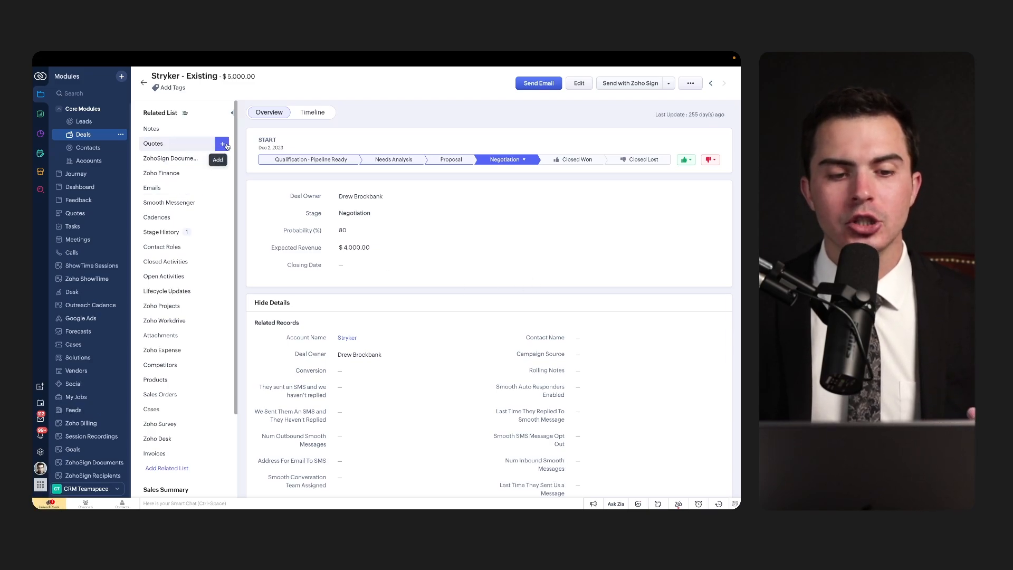
Step: Create a quote titled 'test' for Zoho Migration at list price 20000 and save it
left_click(220, 145)
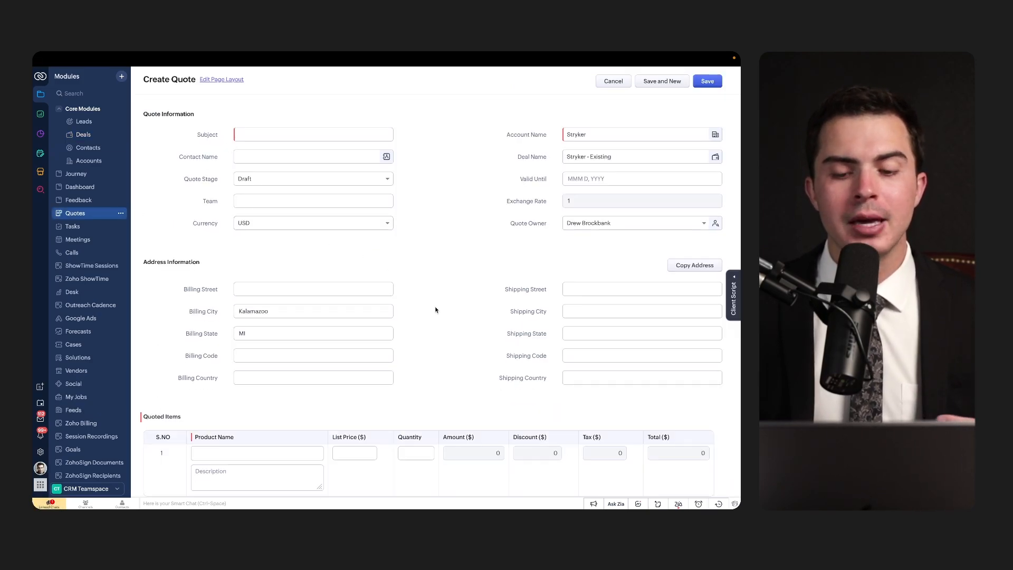
scroll(452, 340, "down", 5)
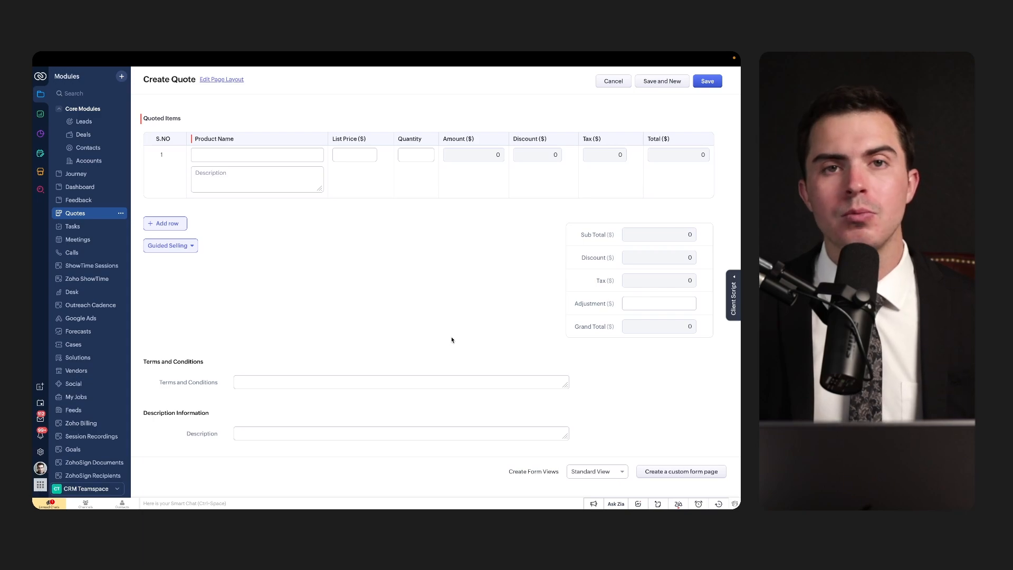
scroll(451, 340, "up", 6)
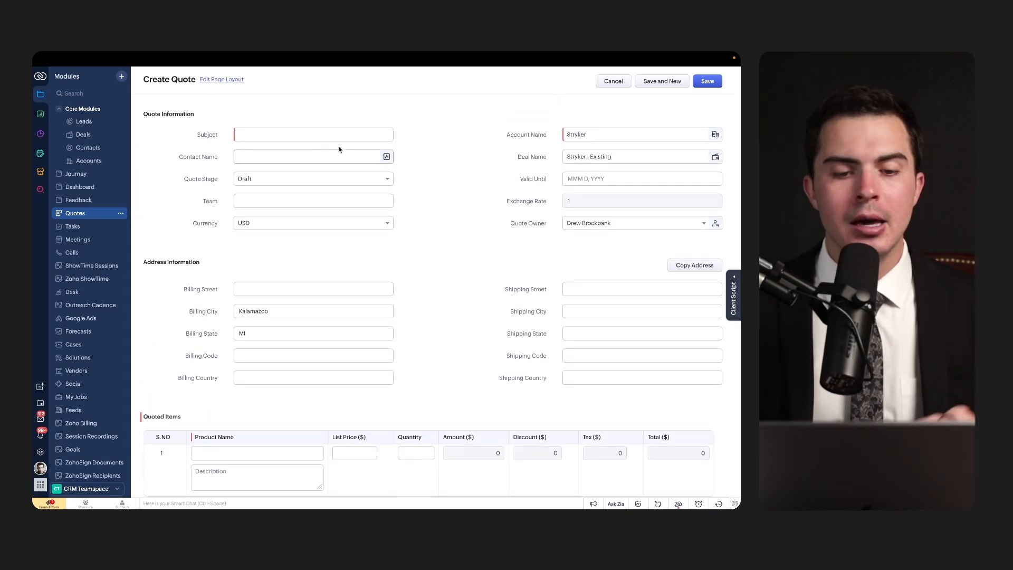
type("test")
left_click(367, 114)
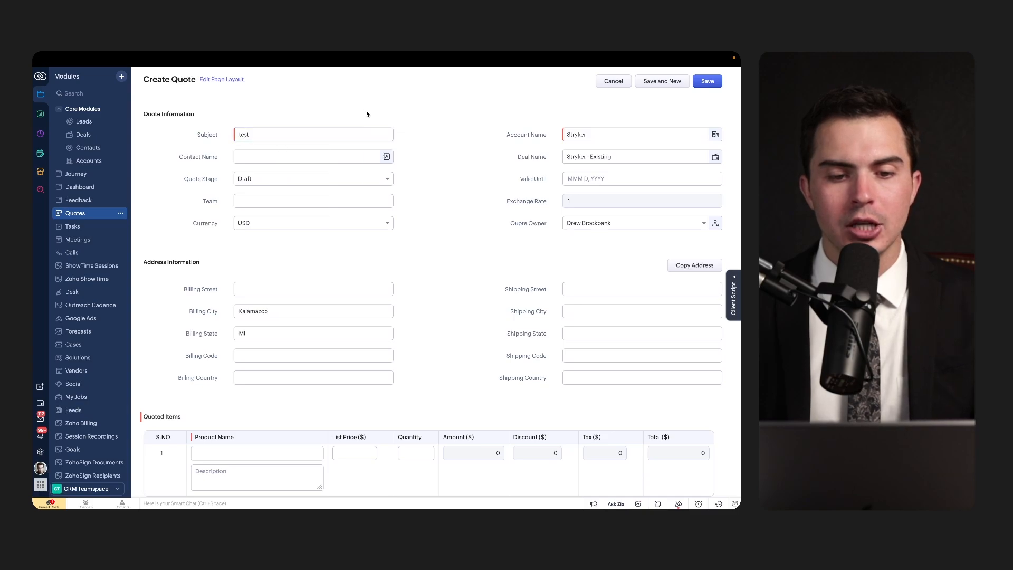
scroll(430, 210, "down", 4)
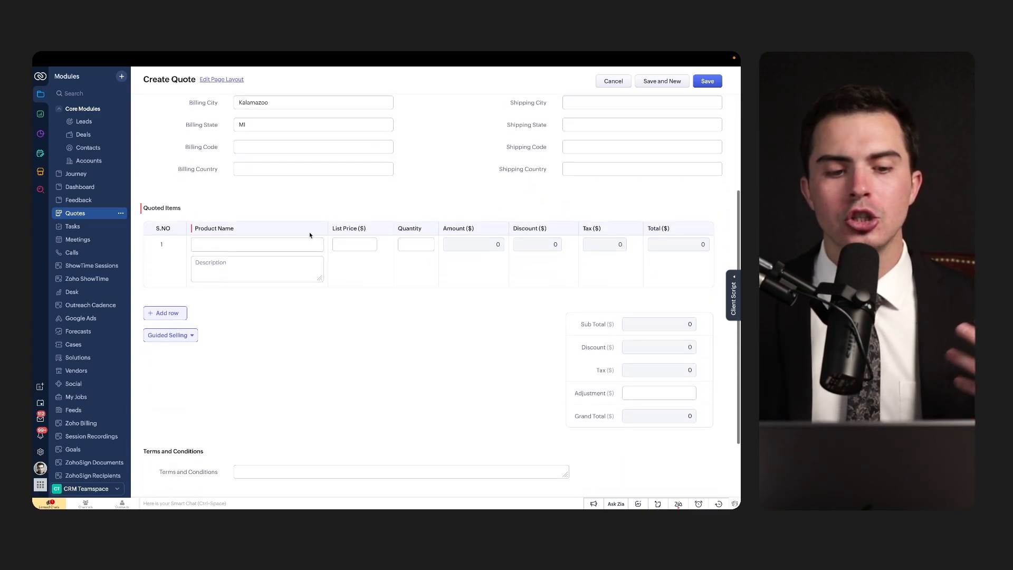
left_click(278, 246)
scroll(295, 311, "down", 3)
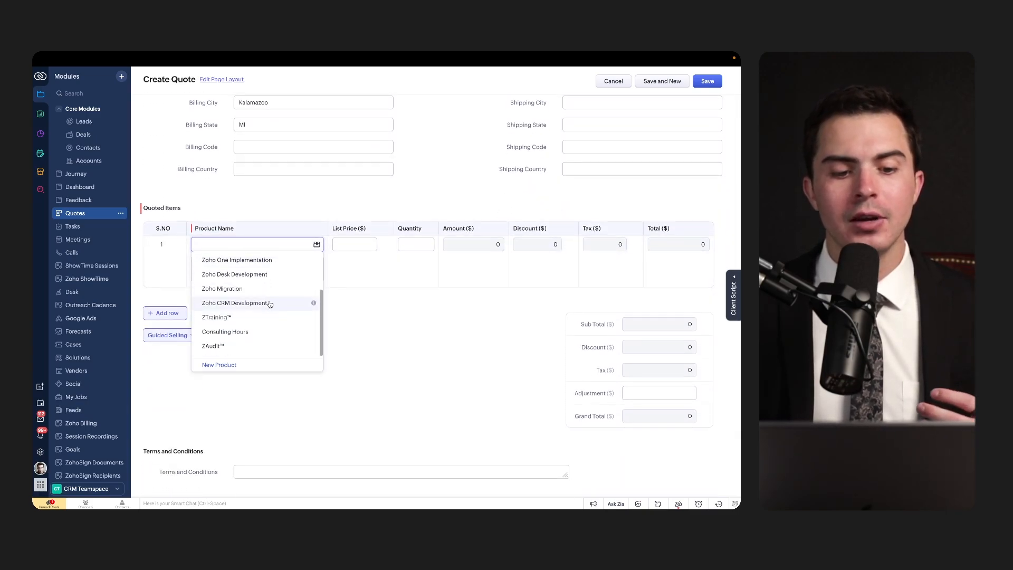
left_click(274, 290)
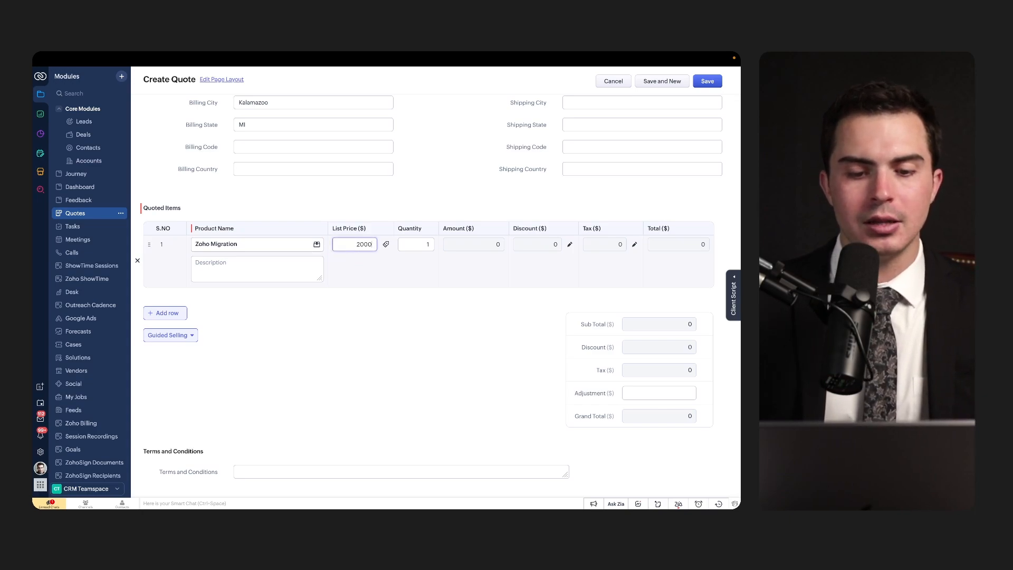
left_click(376, 337)
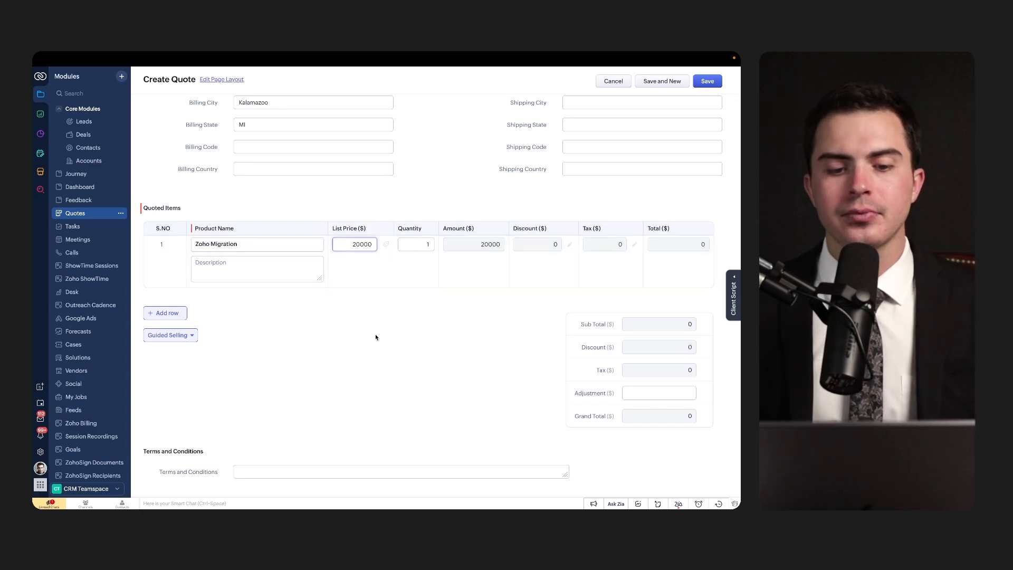
left_click(706, 84)
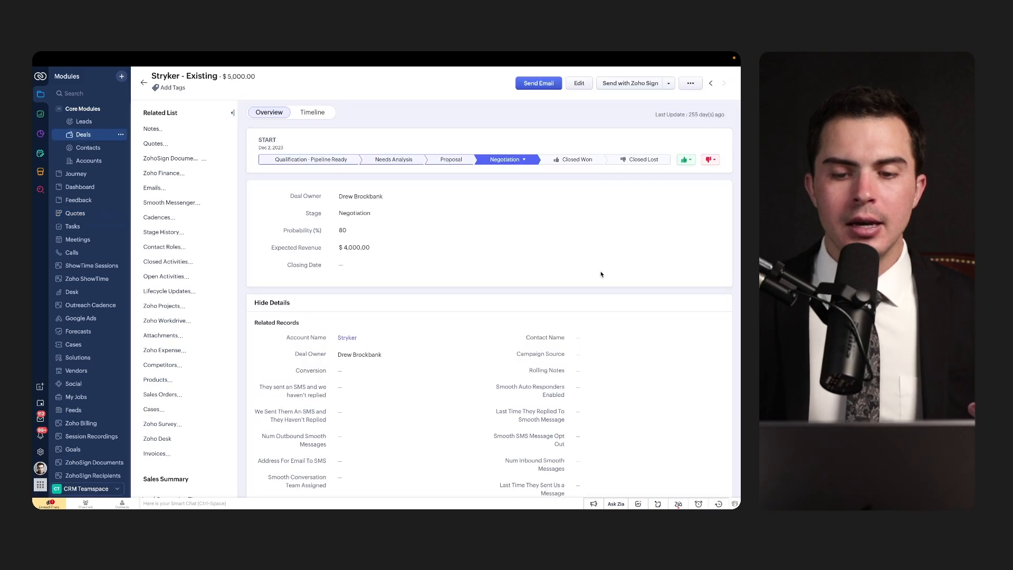
Step: Open the test quote from the Quotes related list and choose Send Email from its actions menu
scroll(601, 274, "down", 10)
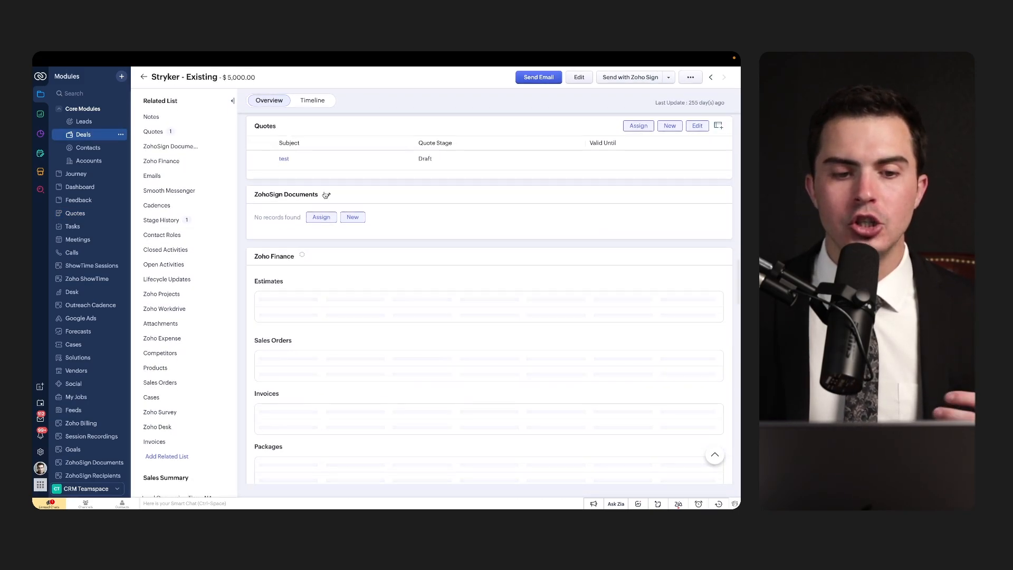
key("ctrl+s")
key("ctrl+a")
left_click_drag(246, 127, 291, 128)
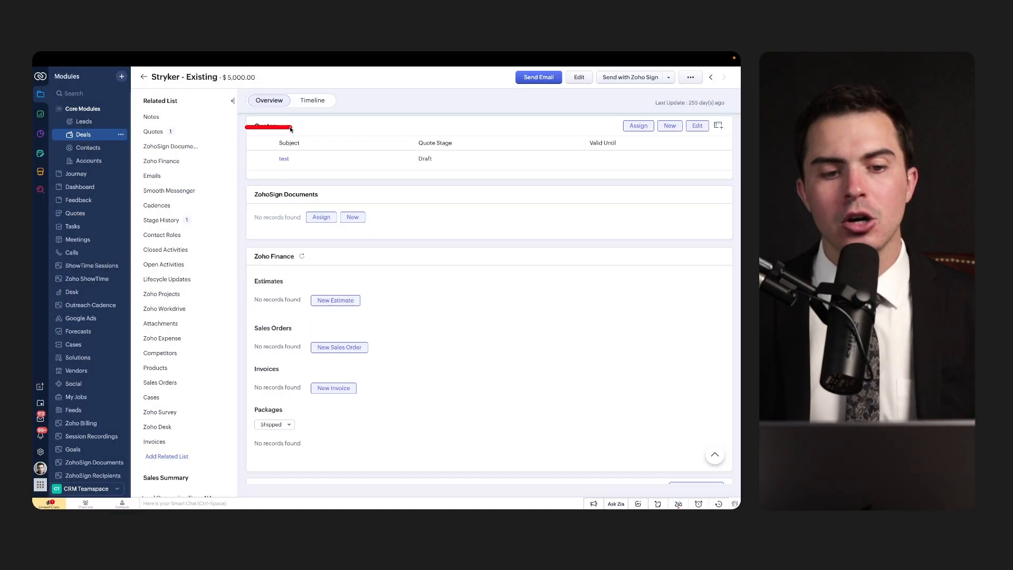
left_click_drag(151, 87, 285, 86)
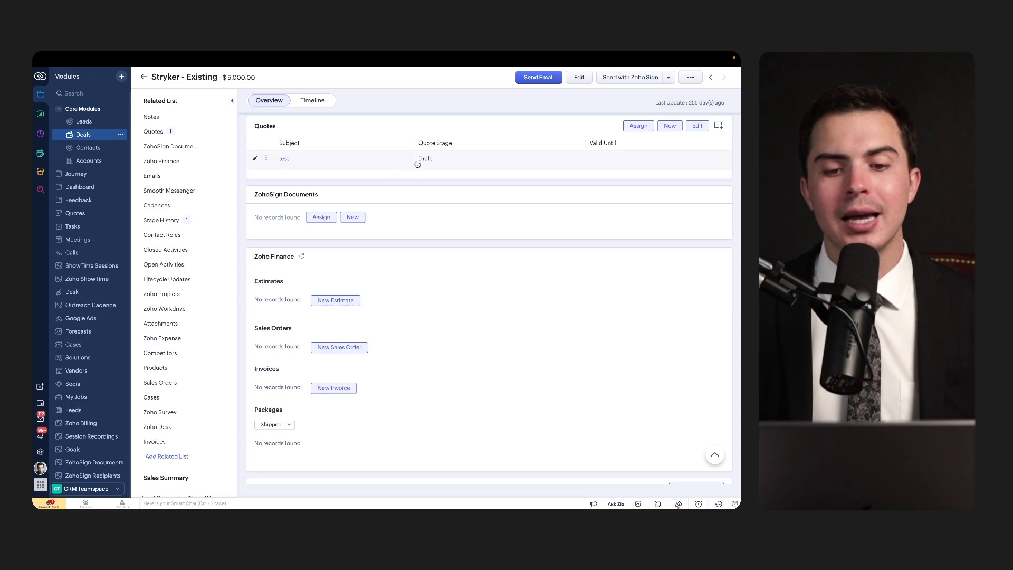
key("ctrl+s")
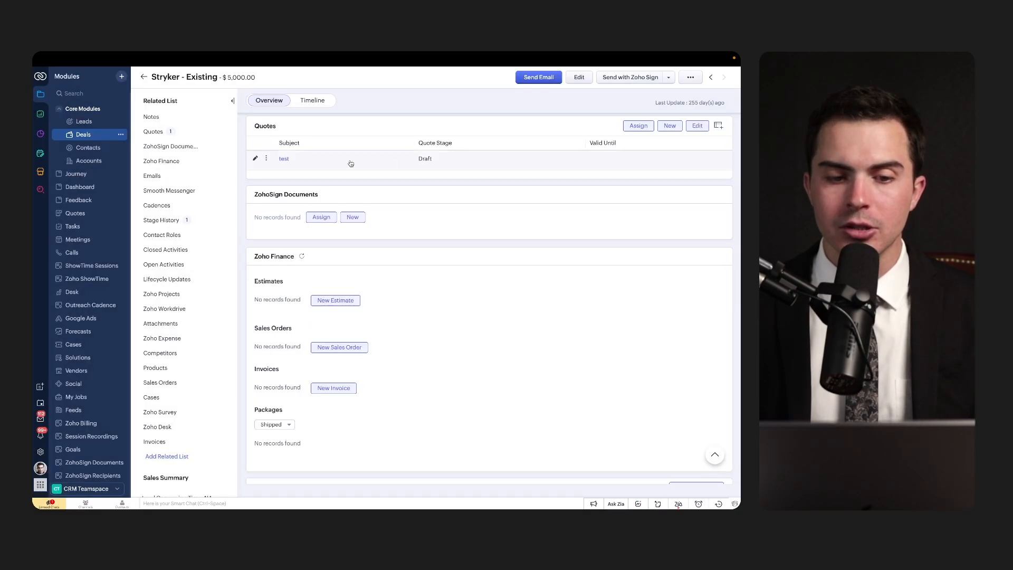
left_click(283, 159)
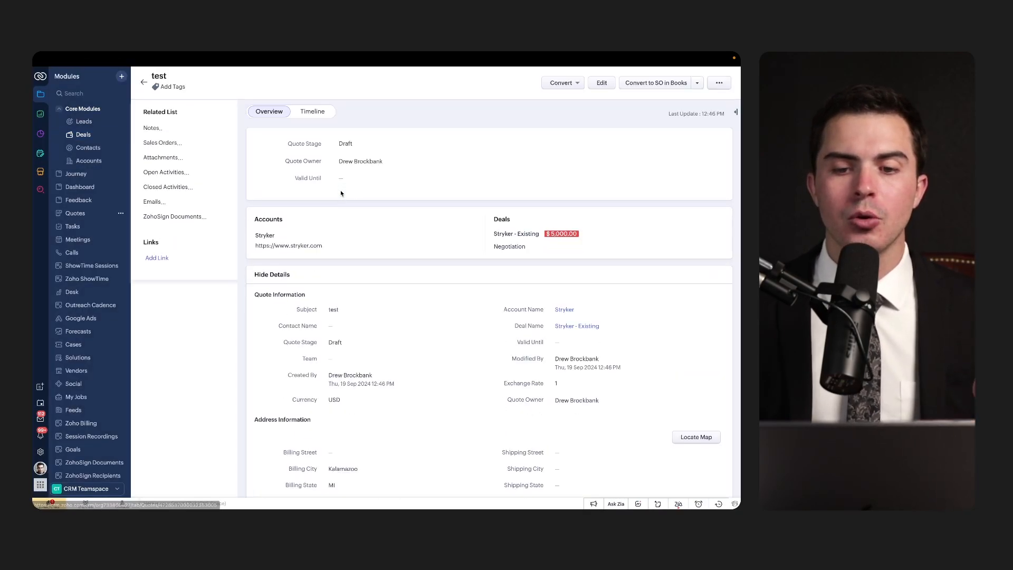
left_click(719, 84)
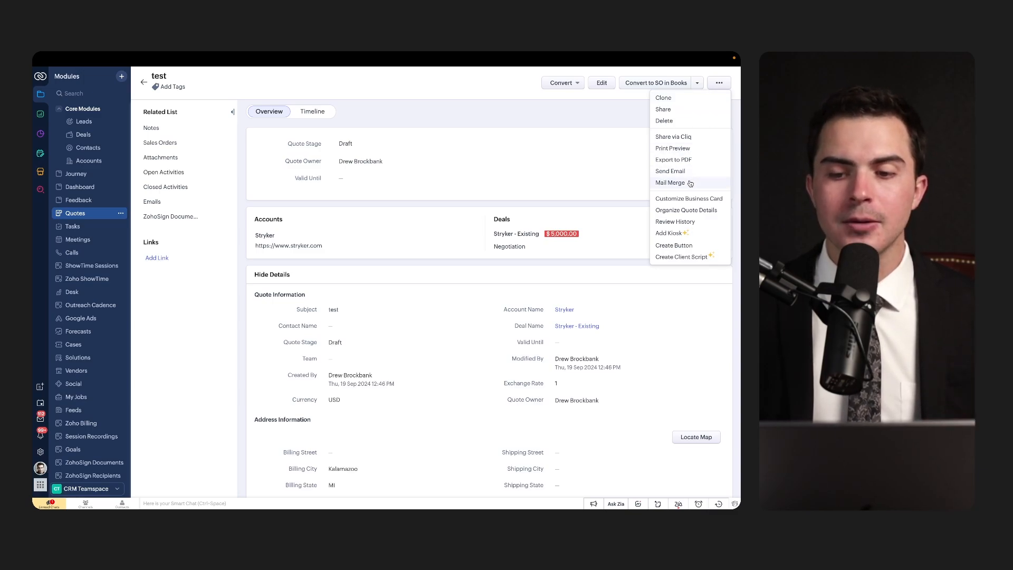
left_click(675, 171)
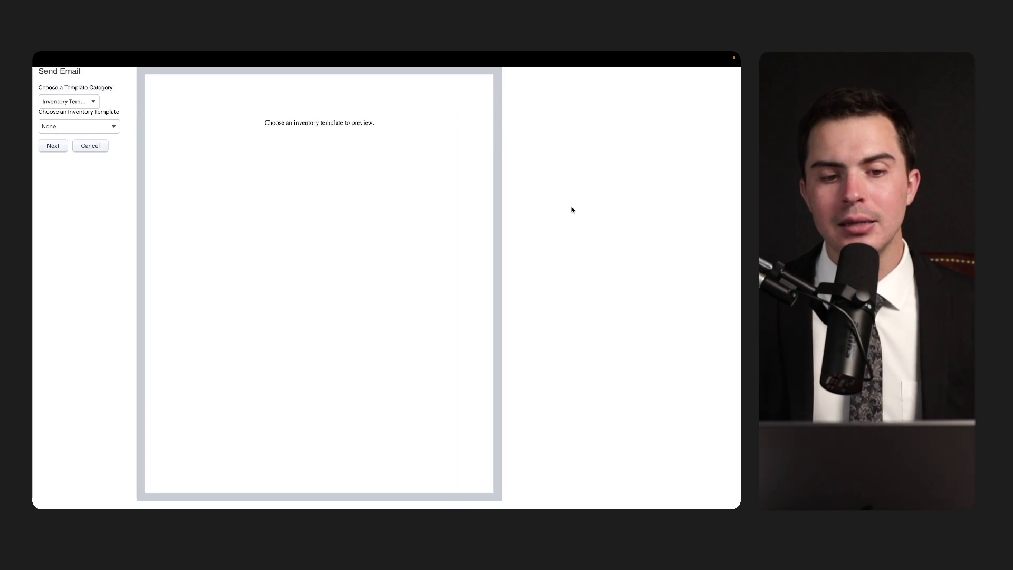
Step: Preview the quote email in the Quote Proposal Template, then close the preview
left_click(100, 127)
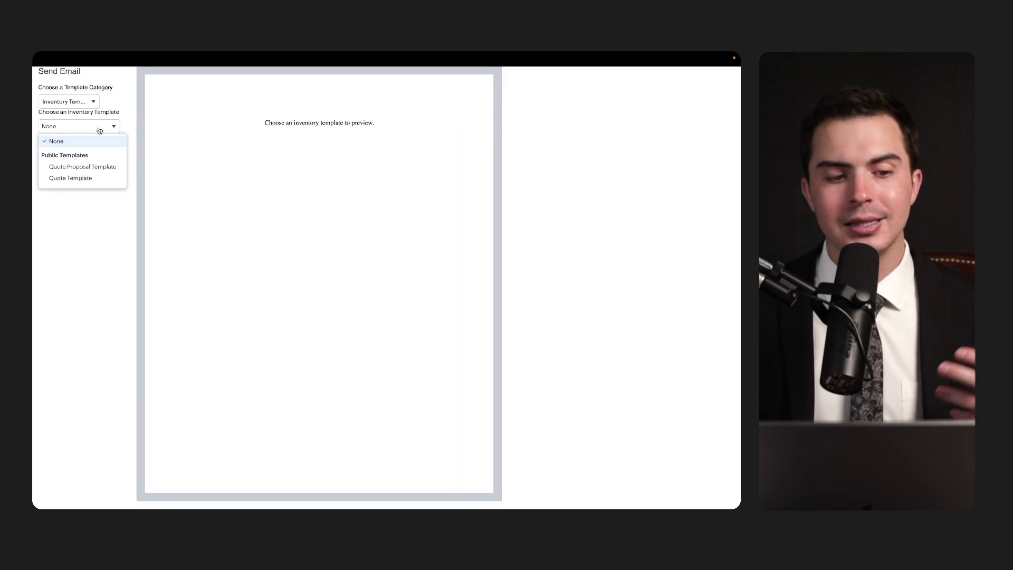
left_click(83, 167)
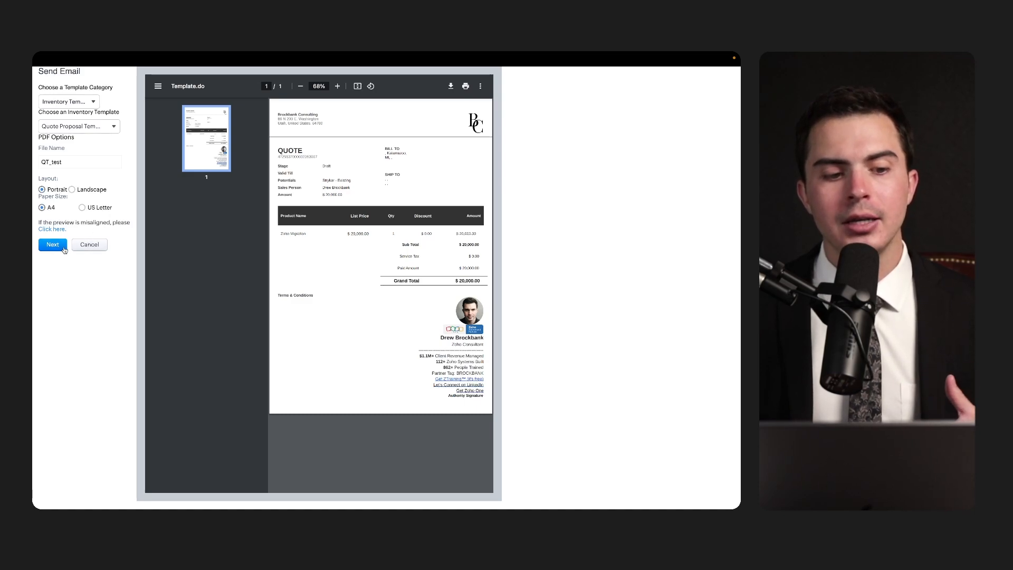
left_click(89, 244)
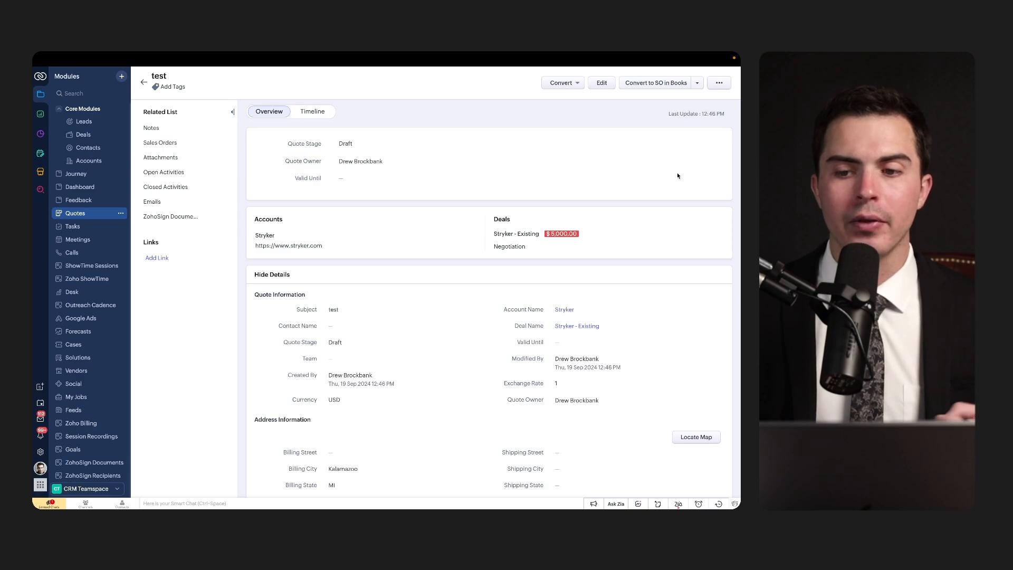
Step: Export the quote to the PDF QT_test using the Quote Proposal Template
left_click(722, 81)
left_click(691, 155)
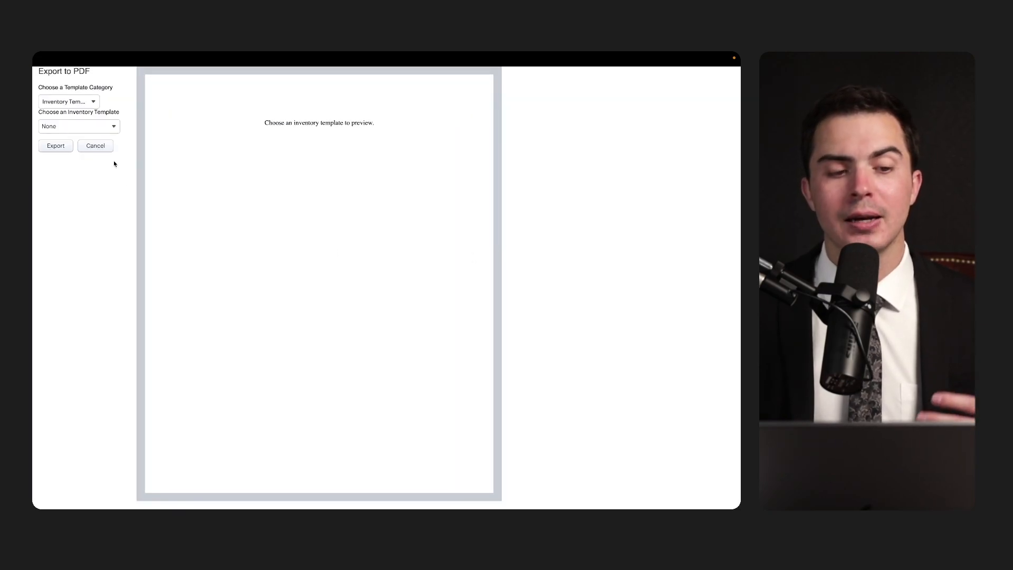
left_click(107, 127)
left_click(82, 166)
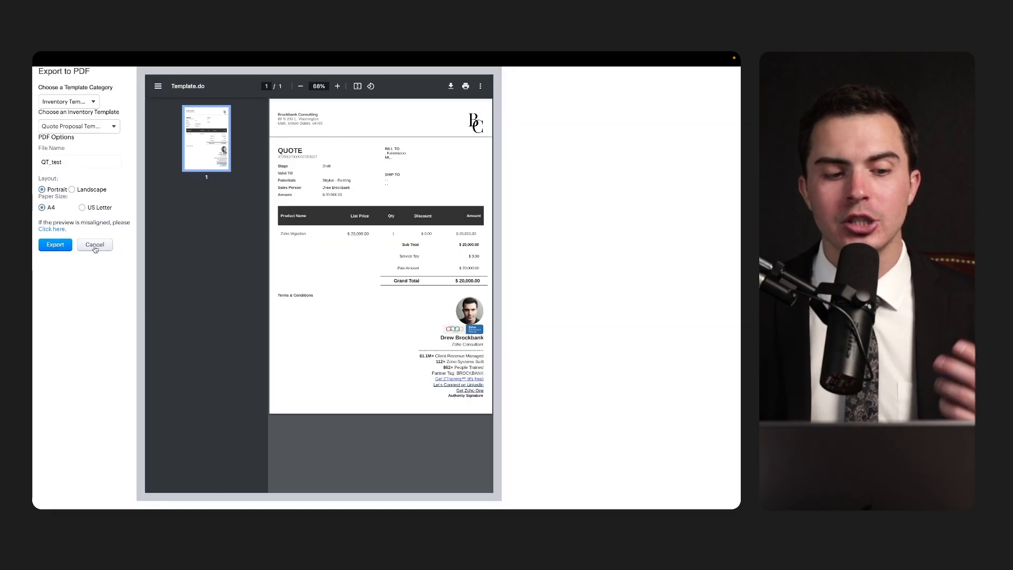
left_click(94, 246)
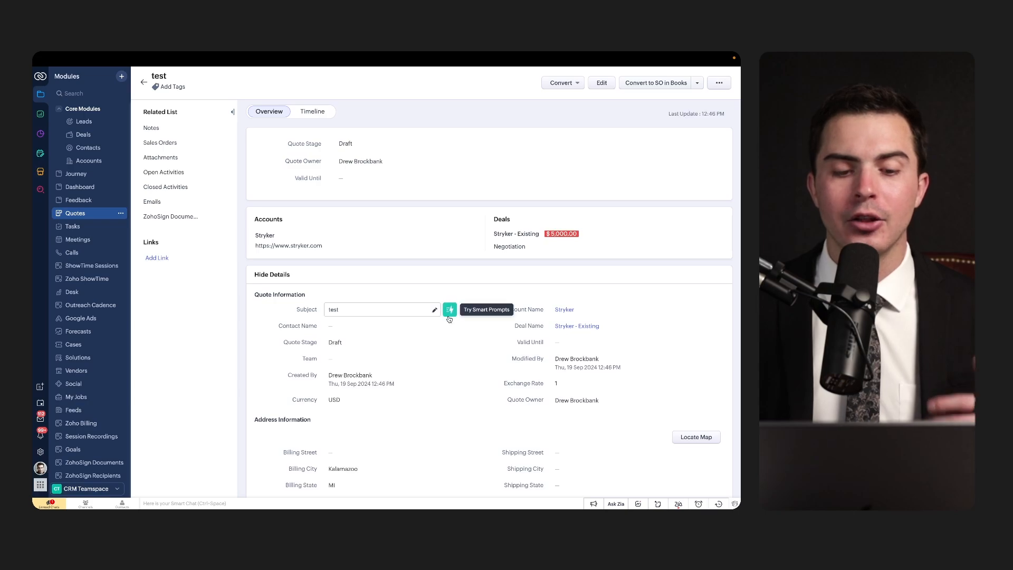
scroll(472, 359, "down", 2)
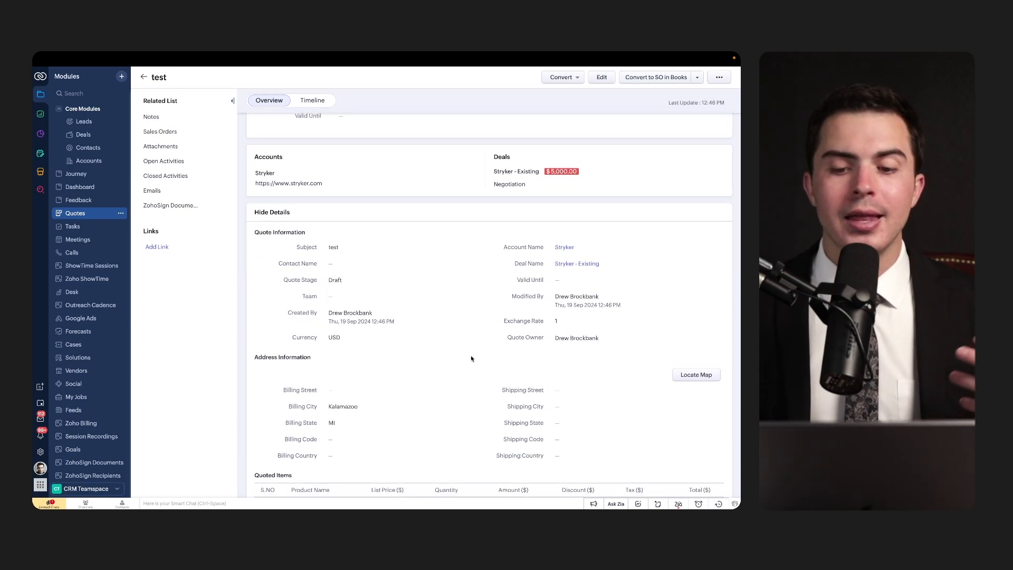
scroll(471, 359, "down", 1)
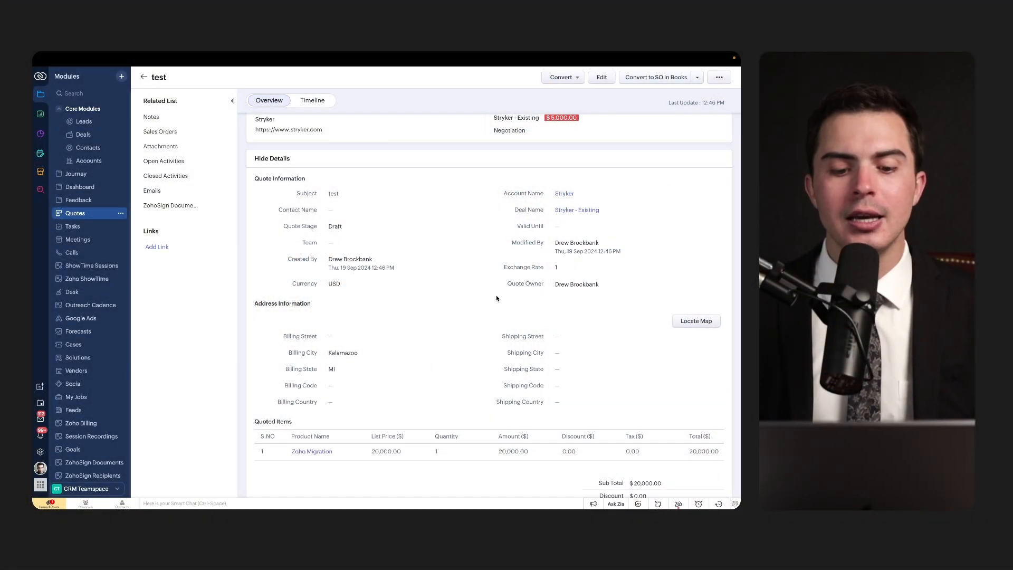
scroll(498, 294, "down", 1)
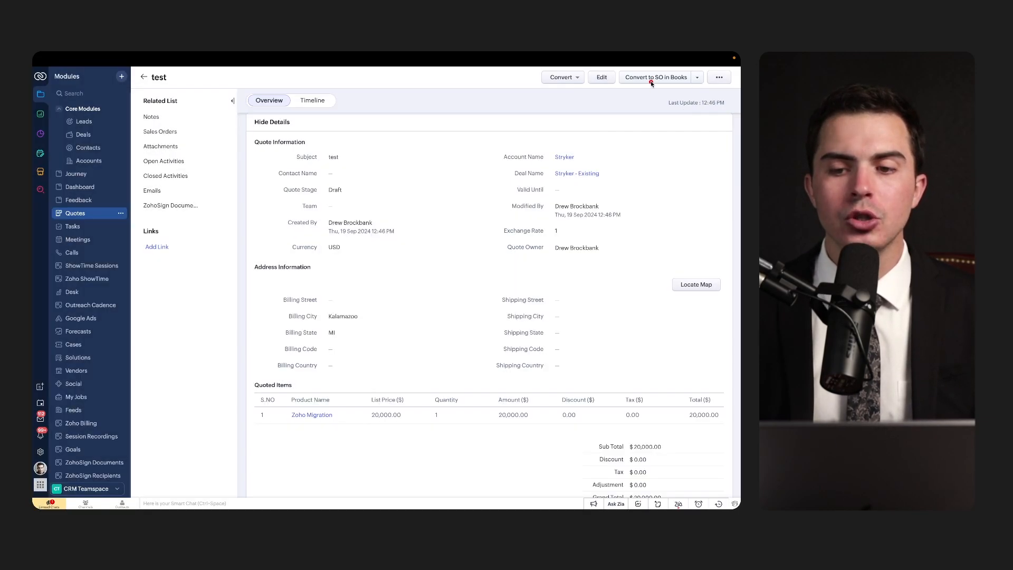
left_click_drag(623, 86, 697, 87)
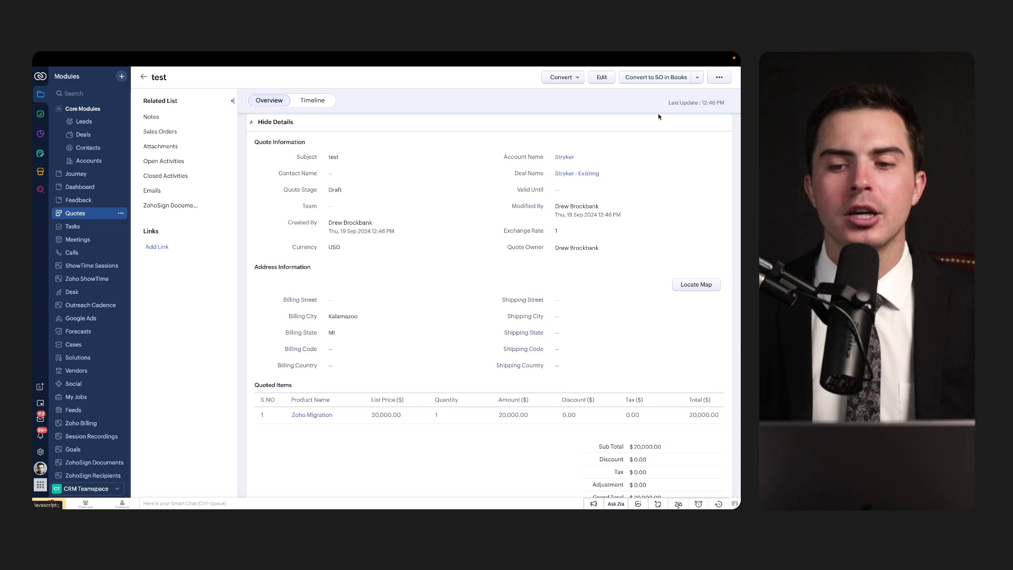
Step: Underline parts of the test quote's header and details while scrolling through it
key("ctrl+s")
key("ctrl+a")
left_click_drag(623, 82, 698, 83)
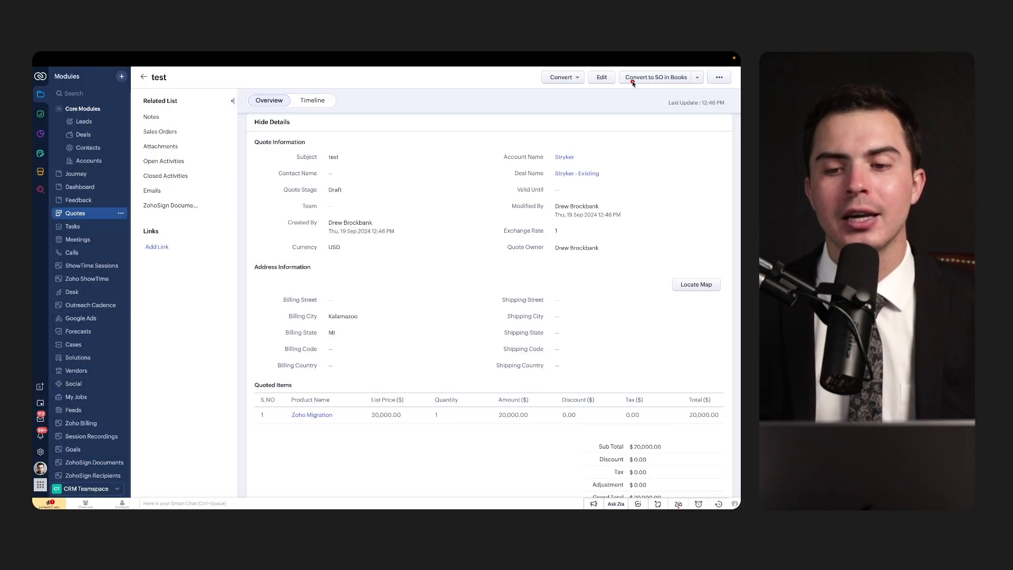
left_click_drag(630, 84, 691, 84)
scroll(538, 285, "down", 3)
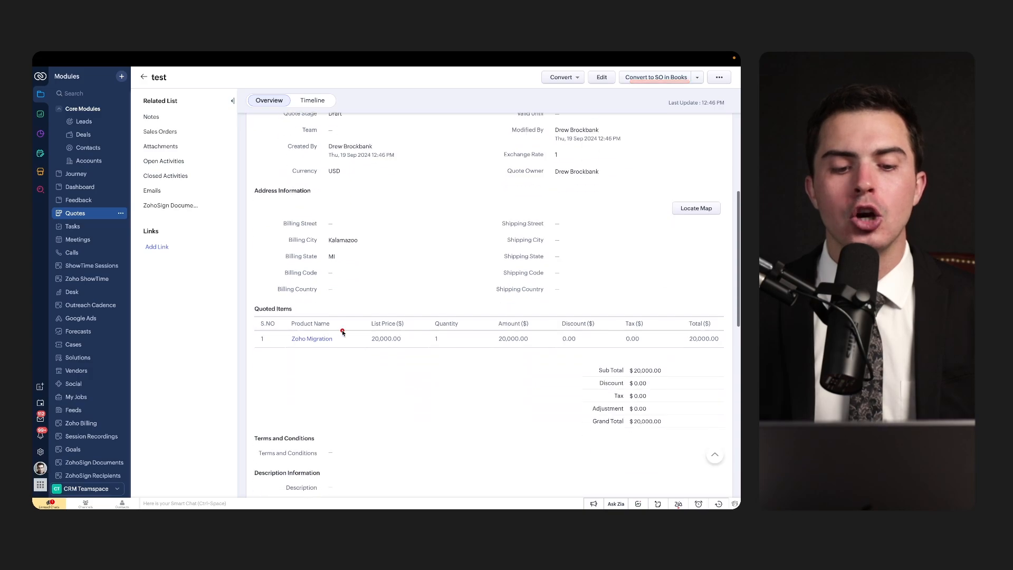
left_click_drag(277, 347, 390, 347)
left_click_drag(292, 363, 391, 364)
left_click_drag(314, 378, 411, 379)
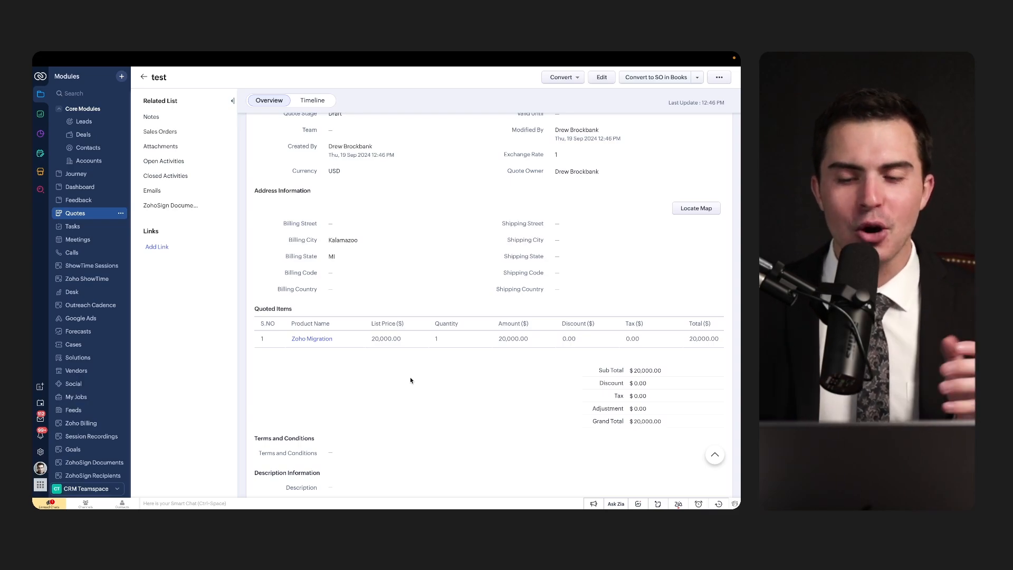
scroll(423, 366, "up", 5)
scroll(423, 366, "down", 3)
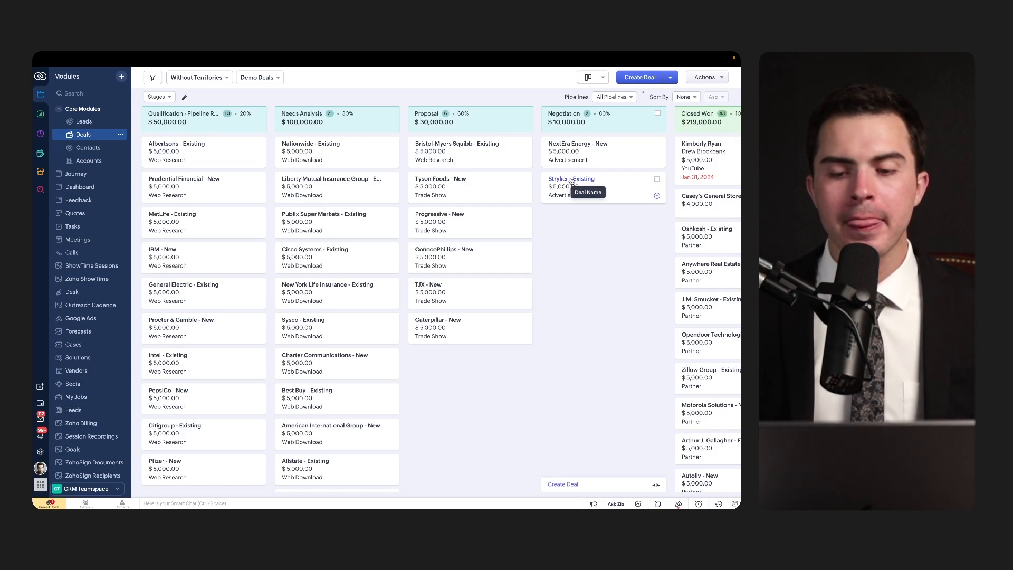
Step: From the Stryker - Existing deal, run Mail Merge with the NDA.zdoc template
left_click(576, 208)
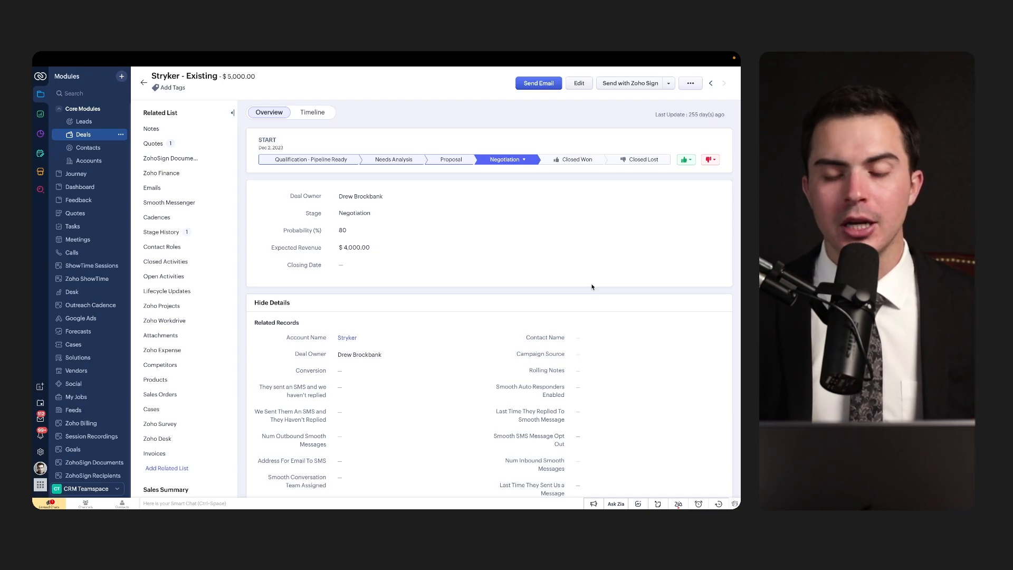
scroll(615, 346, "down", 4)
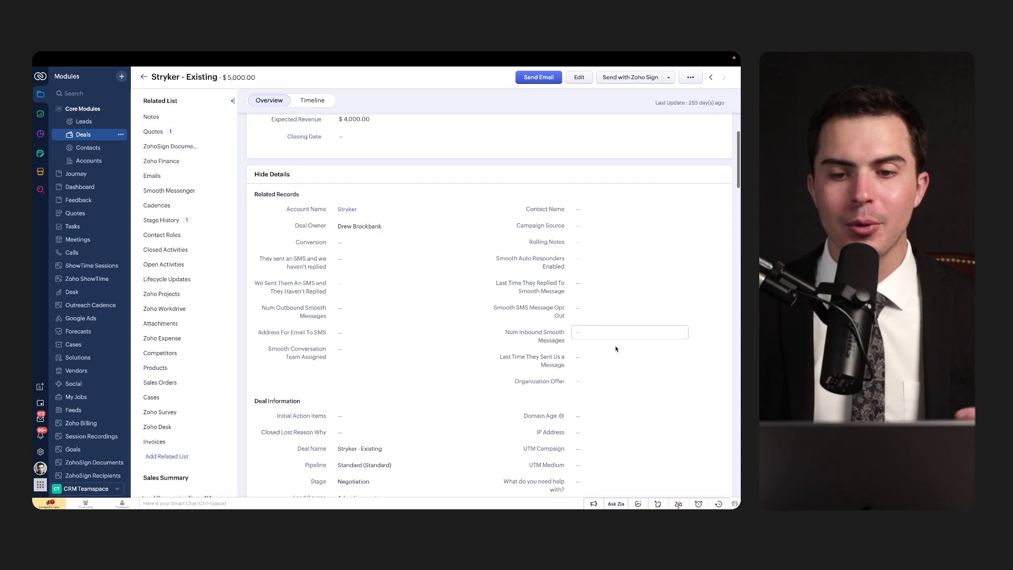
scroll(615, 348, "up", 4)
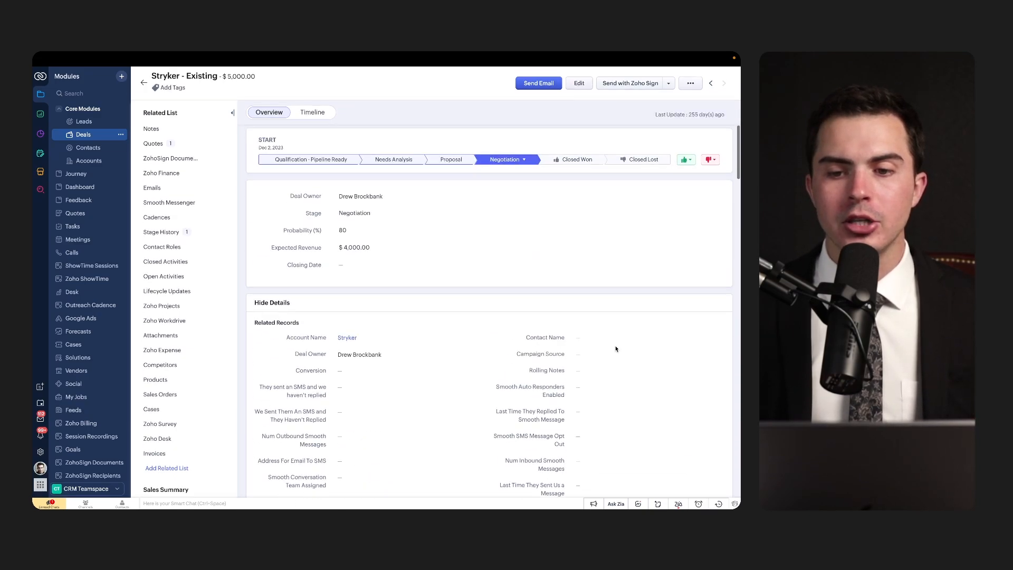
left_click(691, 84)
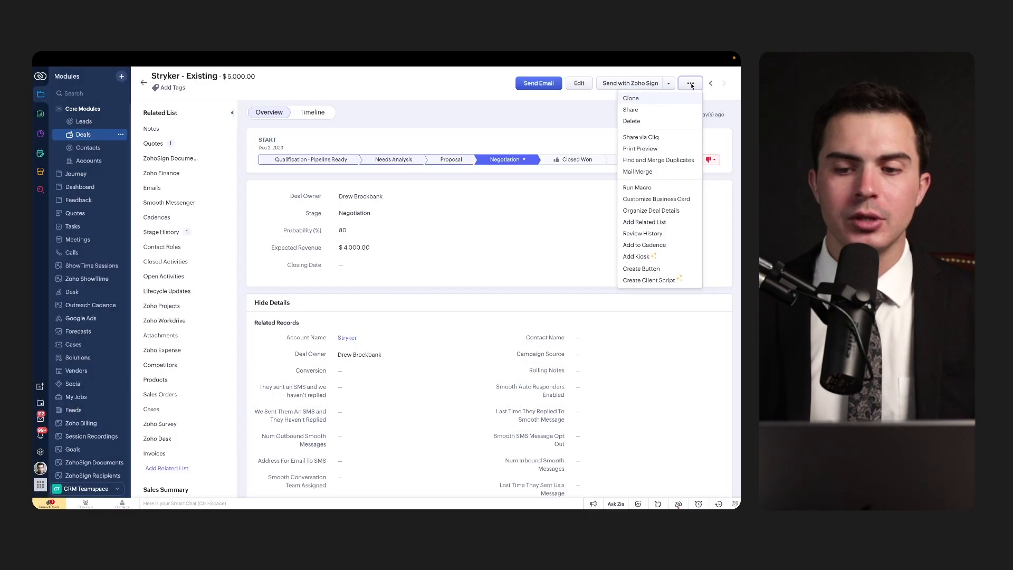
left_click(651, 172)
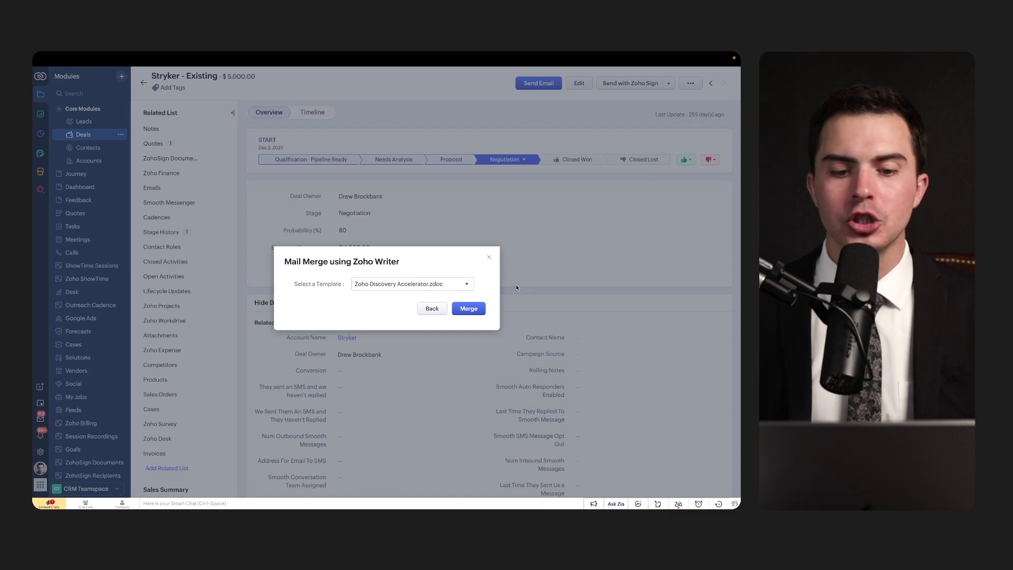
left_click(424, 286)
scroll(410, 348, "down", 3)
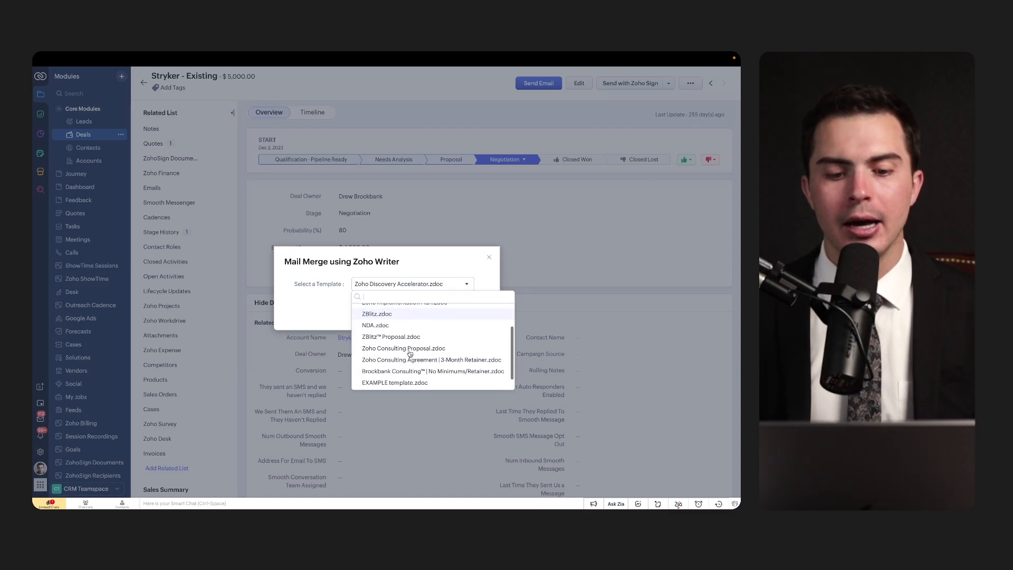
left_click(408, 324)
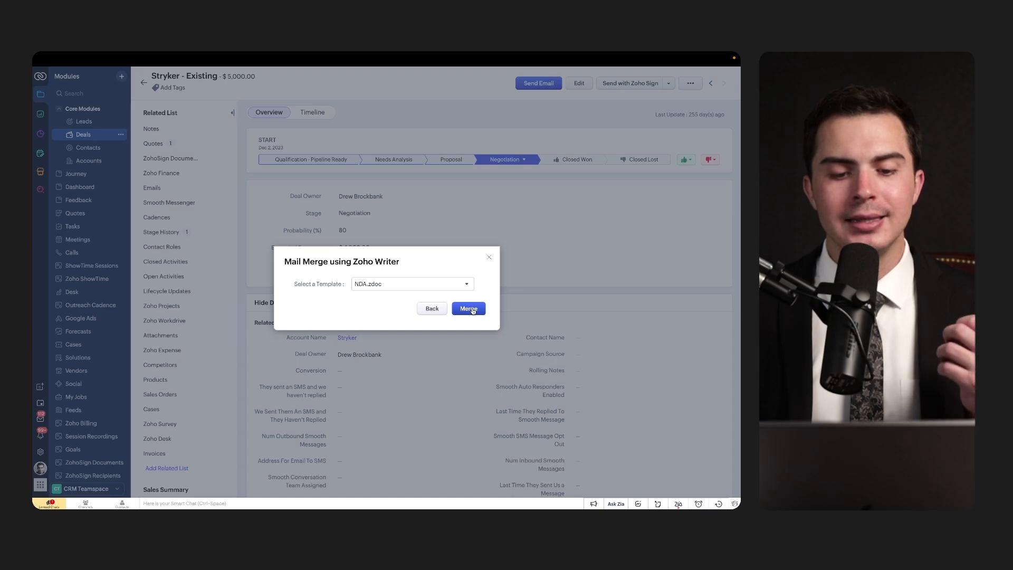
left_click(472, 310)
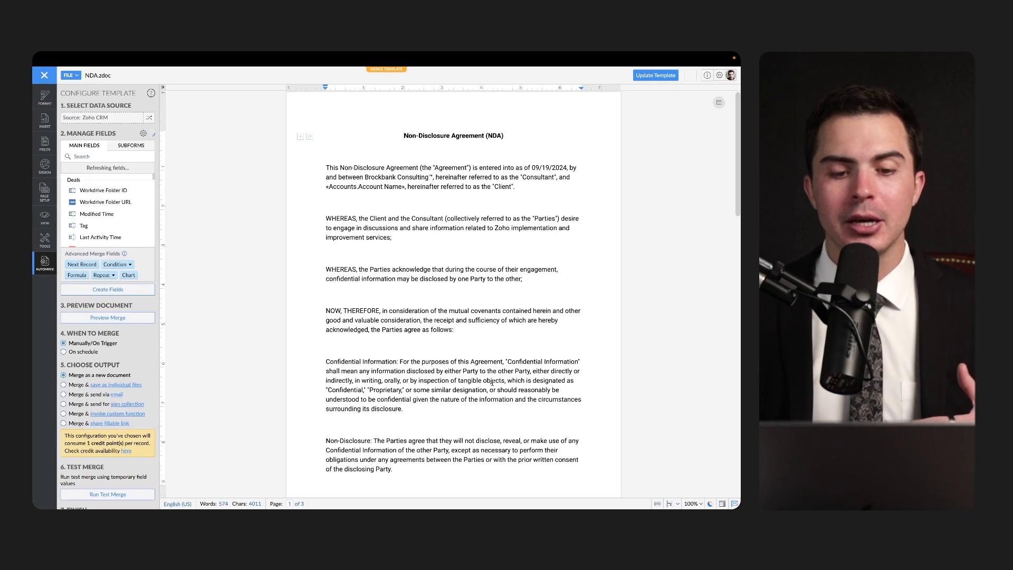
Step: Scroll the NDA.zdoc Configure Template panel to Finish and run the merge
left_click(319, 189)
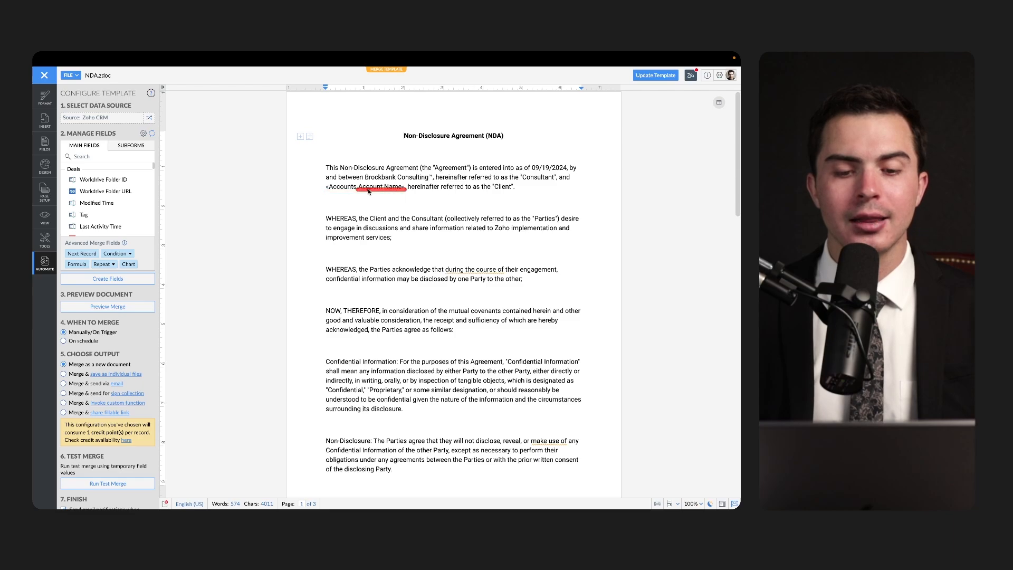
scroll(408, 294, "down", 10)
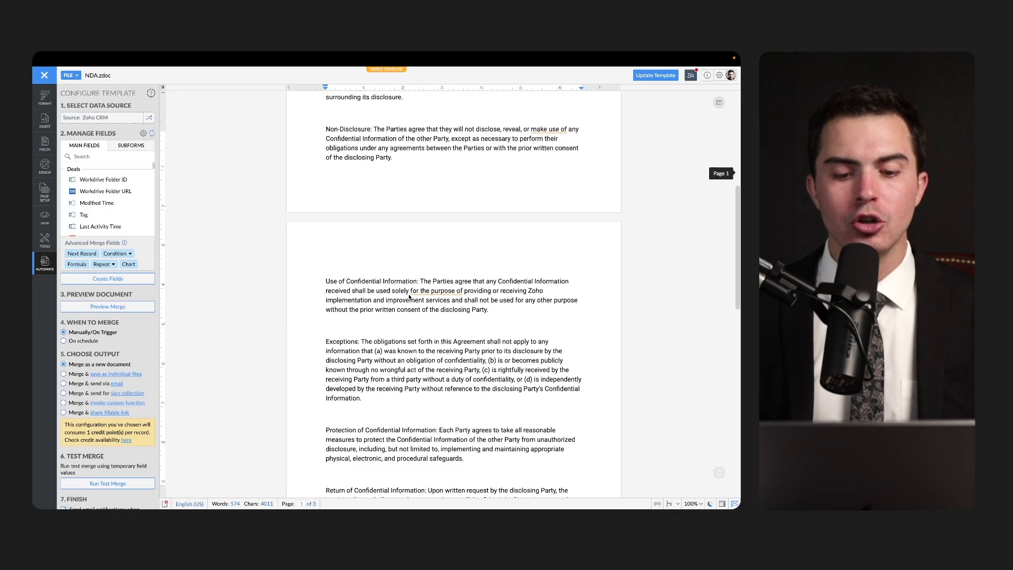
scroll(409, 294, "down", 10)
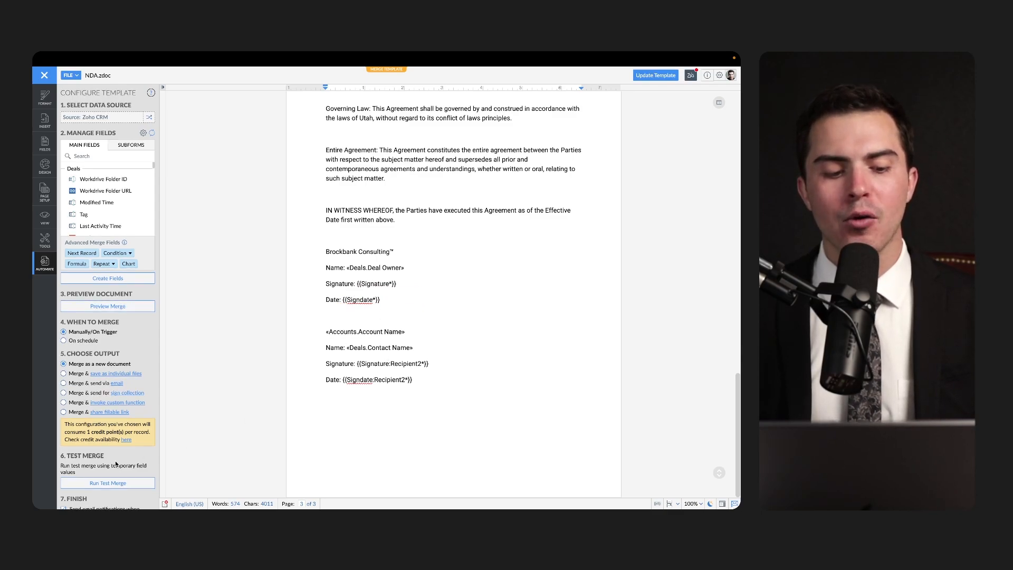
scroll(115, 473, "down", 2)
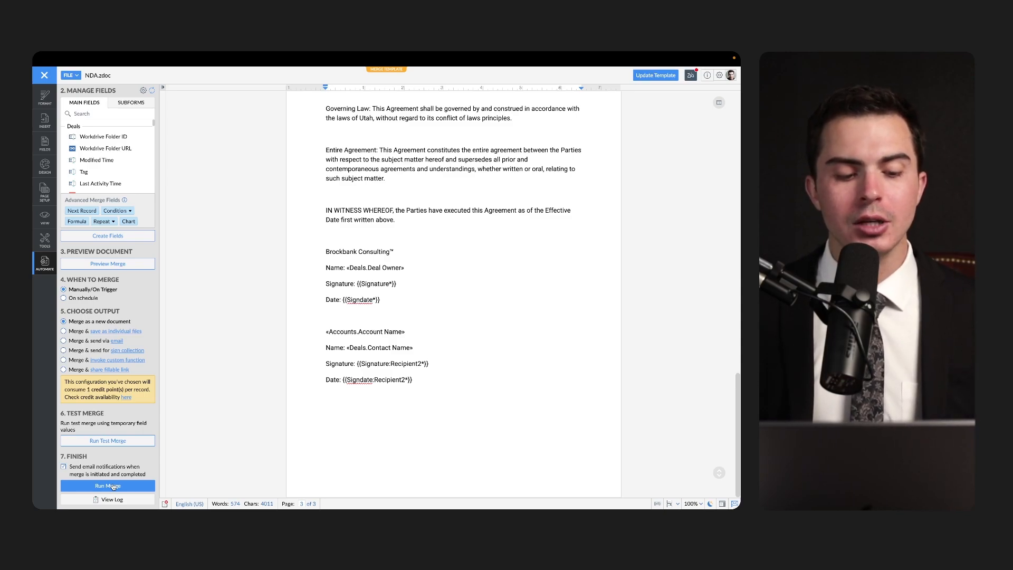
left_click(113, 486)
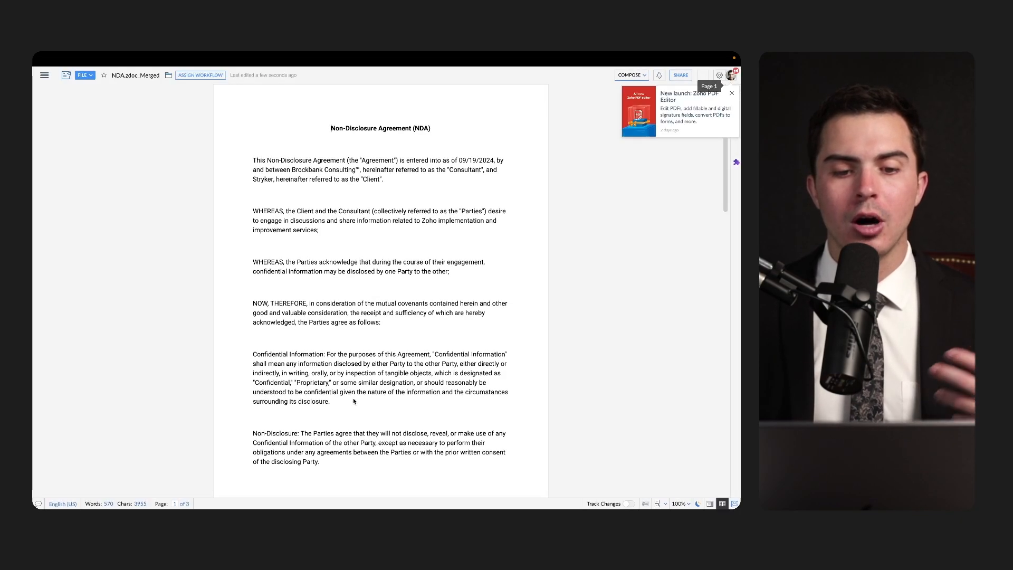
Step: Dismiss the product announcement and review the merged NDA showing Stryker as client
left_click(733, 94)
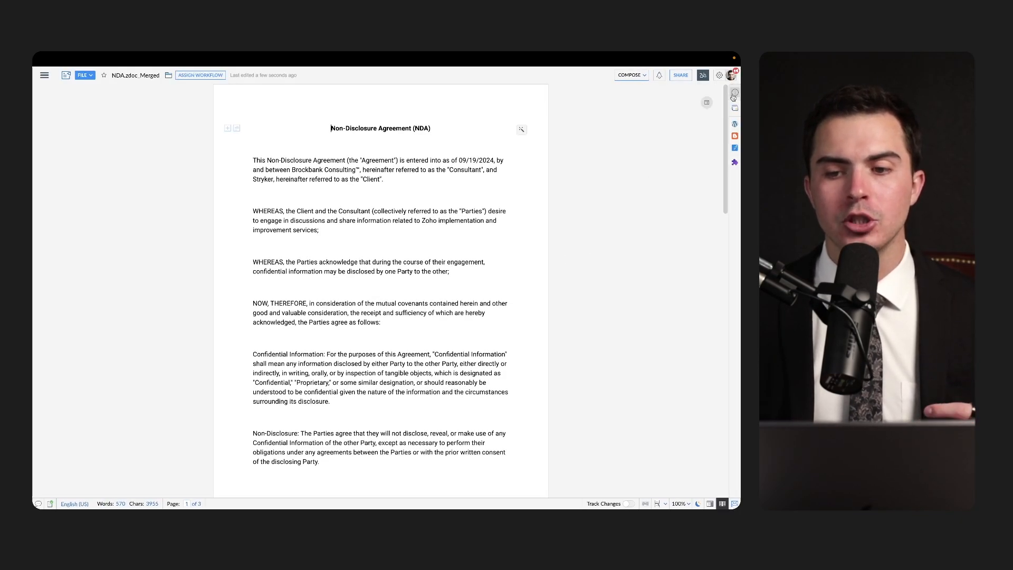
scroll(524, 281, "down", 1)
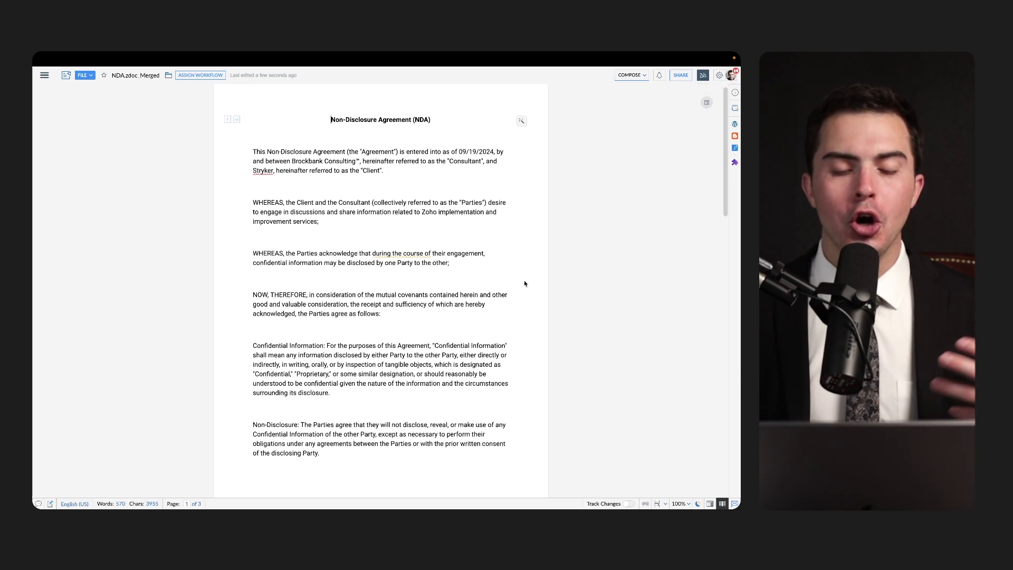
scroll(502, 337, "down", 5)
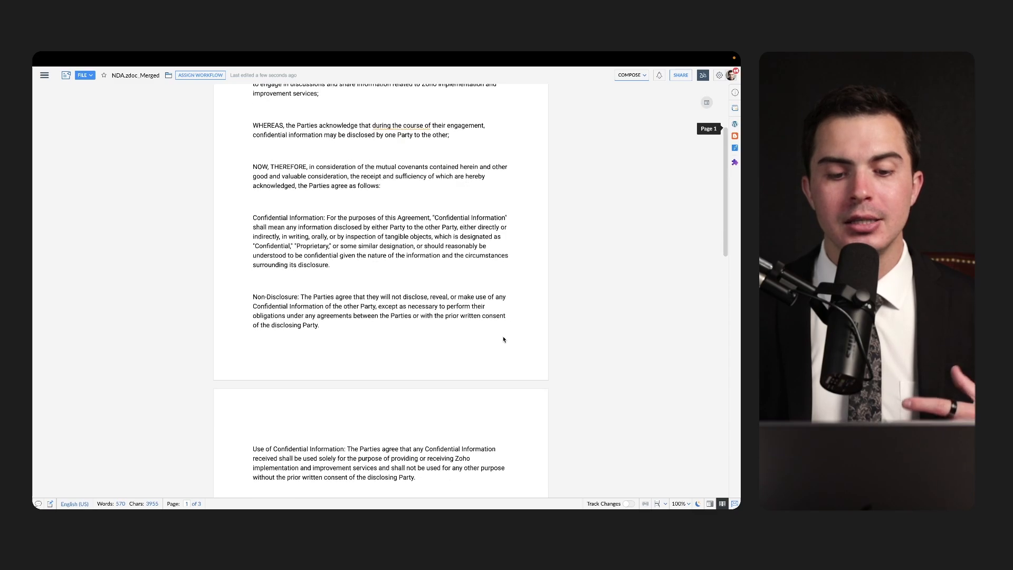
scroll(504, 339, "down", 20)
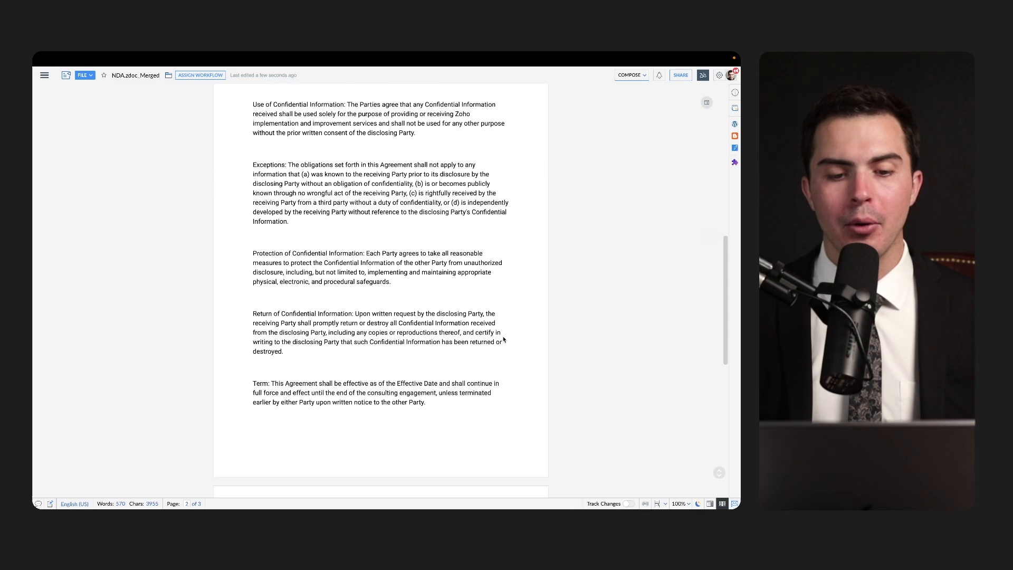
scroll(502, 337, "down", 8)
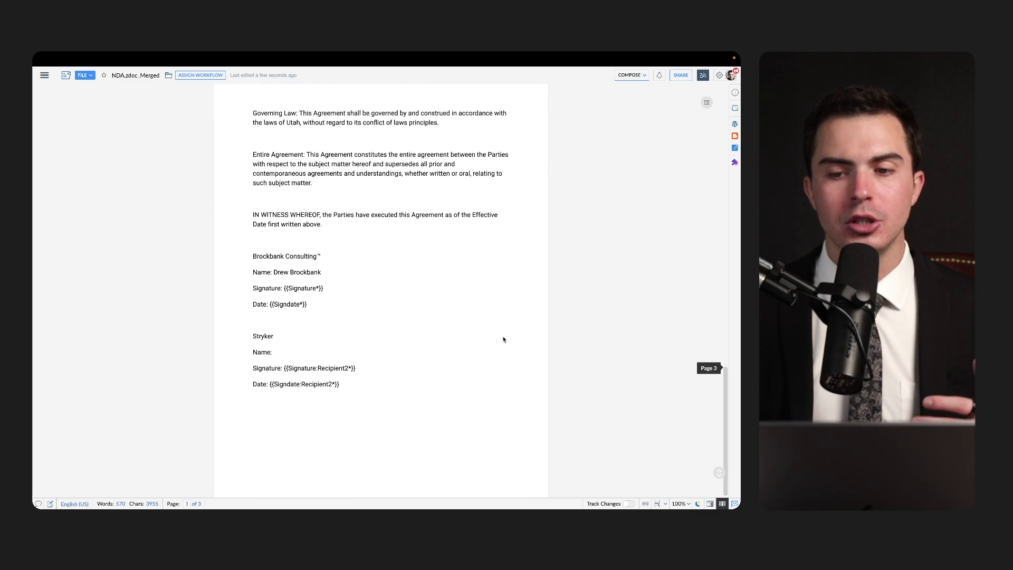
Step: Switch the document to Distribute mode and open the Upload to sign services options
left_click(628, 75)
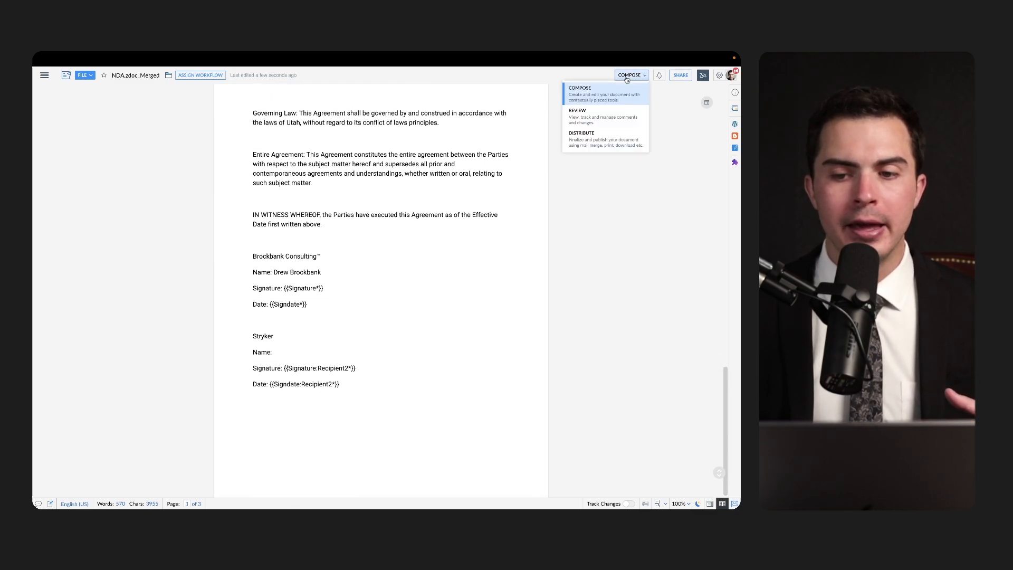
left_click(602, 139)
left_click(414, 92)
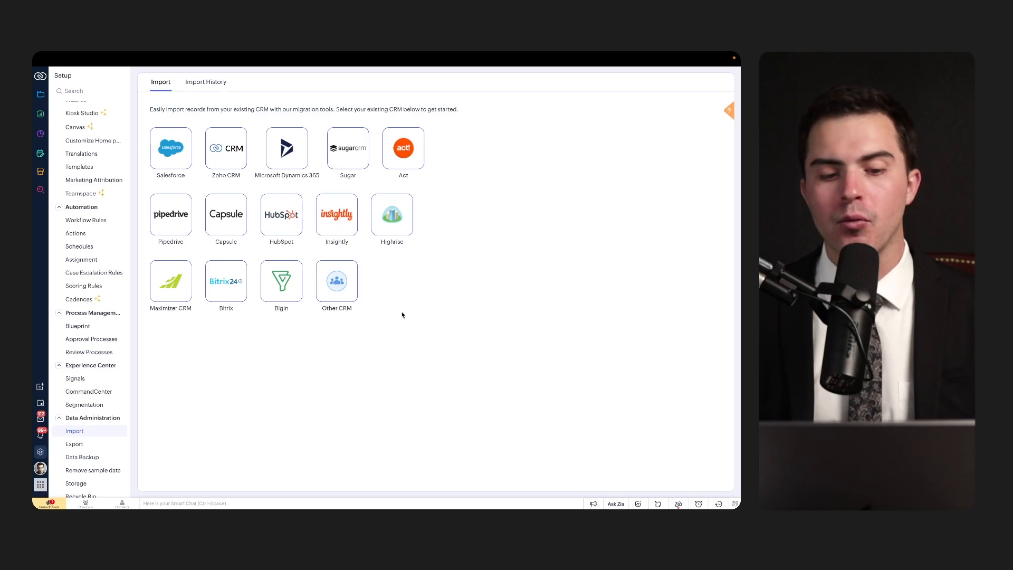
Step: Start an Other CRM import named 'sheets' and reach the CSV upload step without choosing a file
left_click(337, 284)
type("sheets")
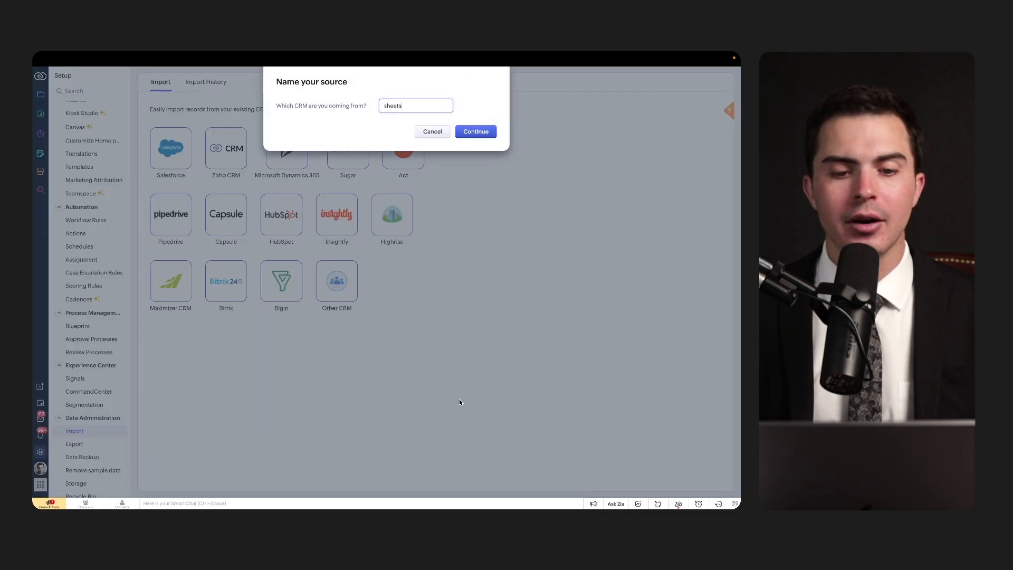
left_click(467, 132)
left_click(387, 292)
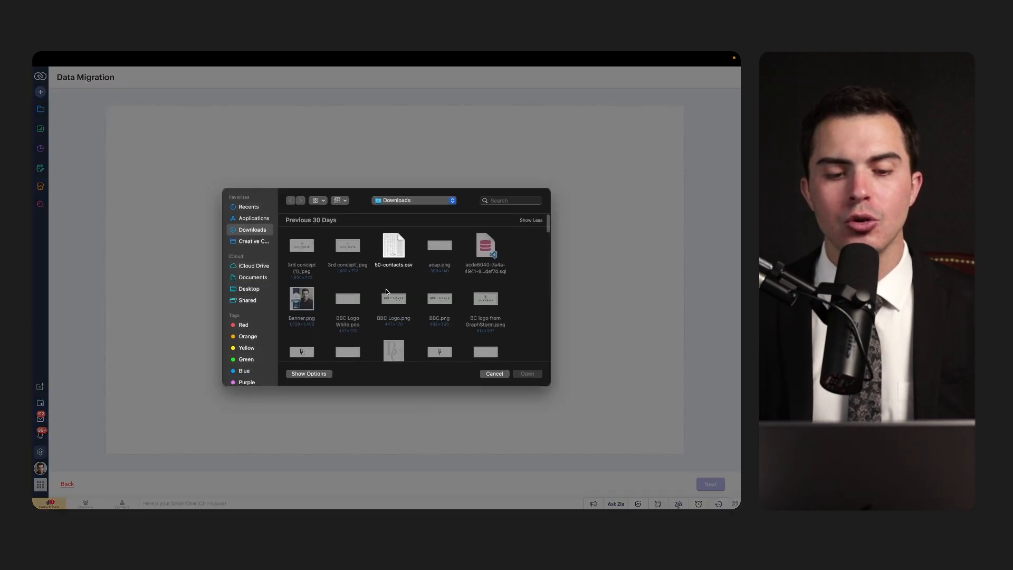
key("Escape")
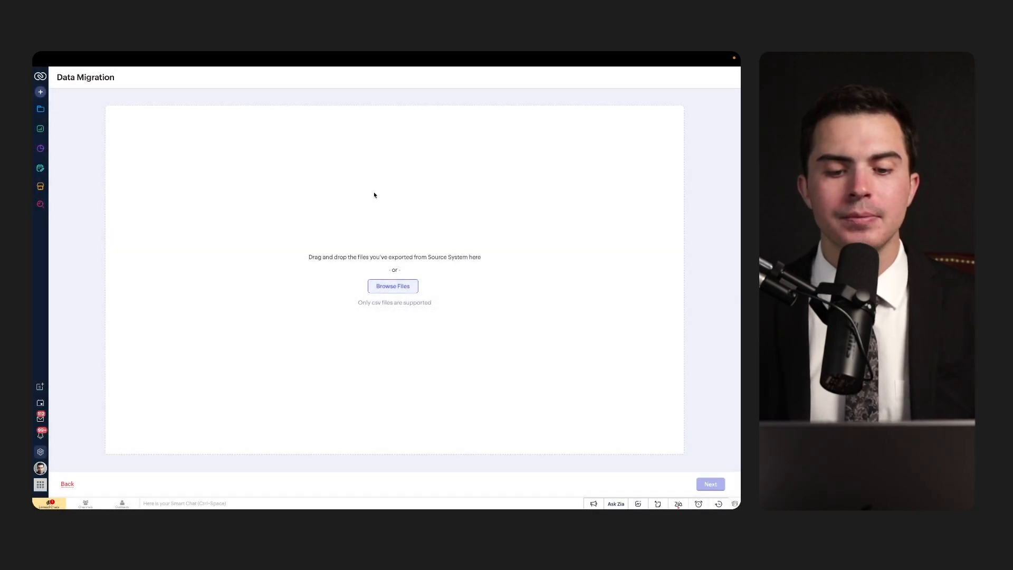
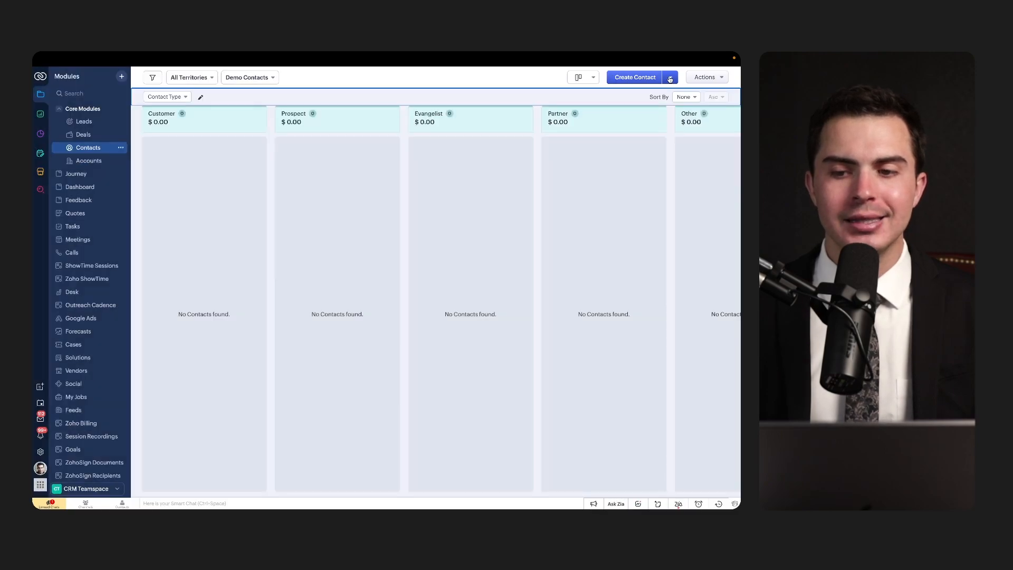
Step: Start a contact import from a file and search the Mac for 'contacts'
left_click(671, 78)
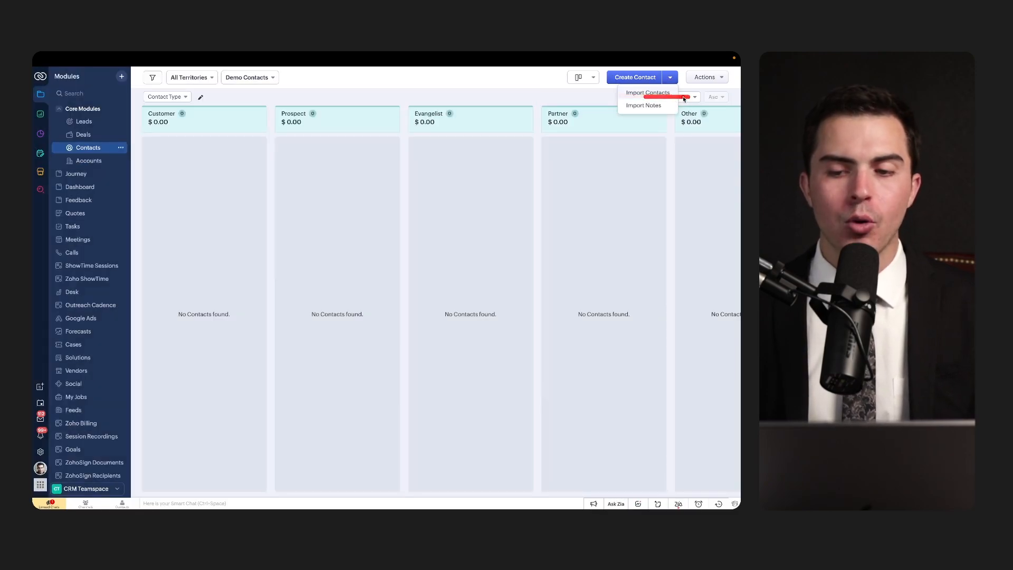
left_click(652, 93)
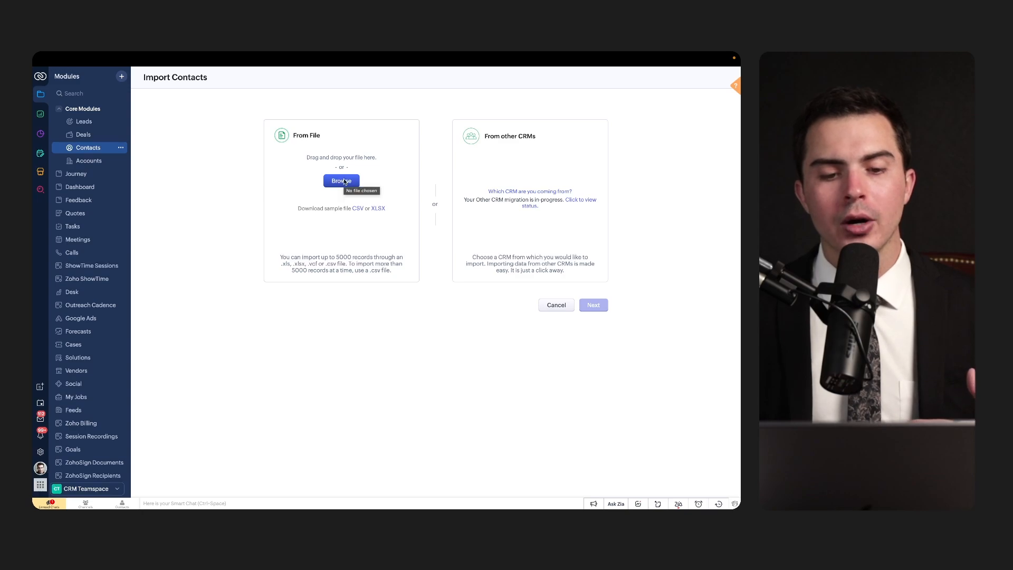
left_click(344, 181)
left_click(515, 201)
type("contacts")
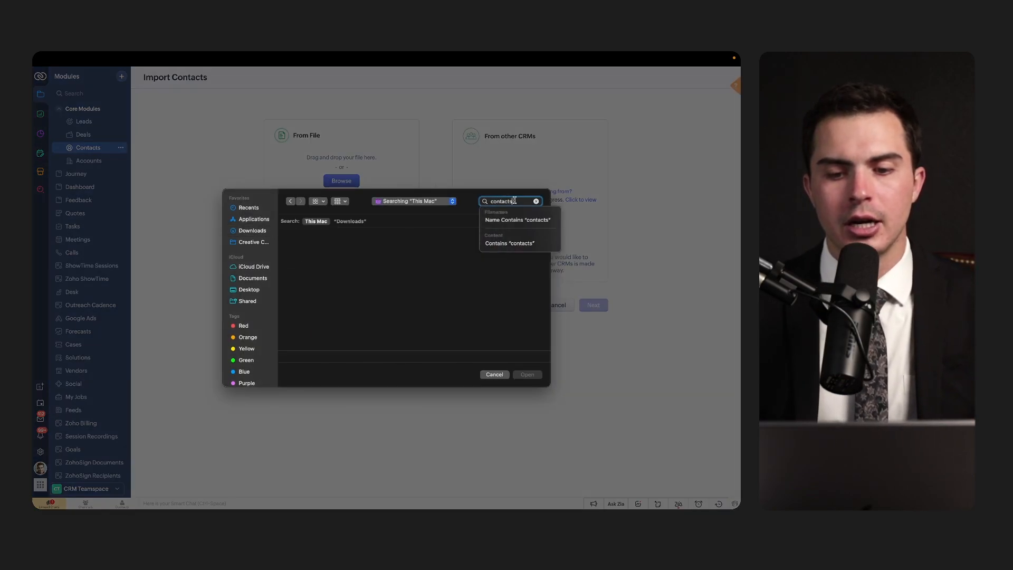
key("Return")
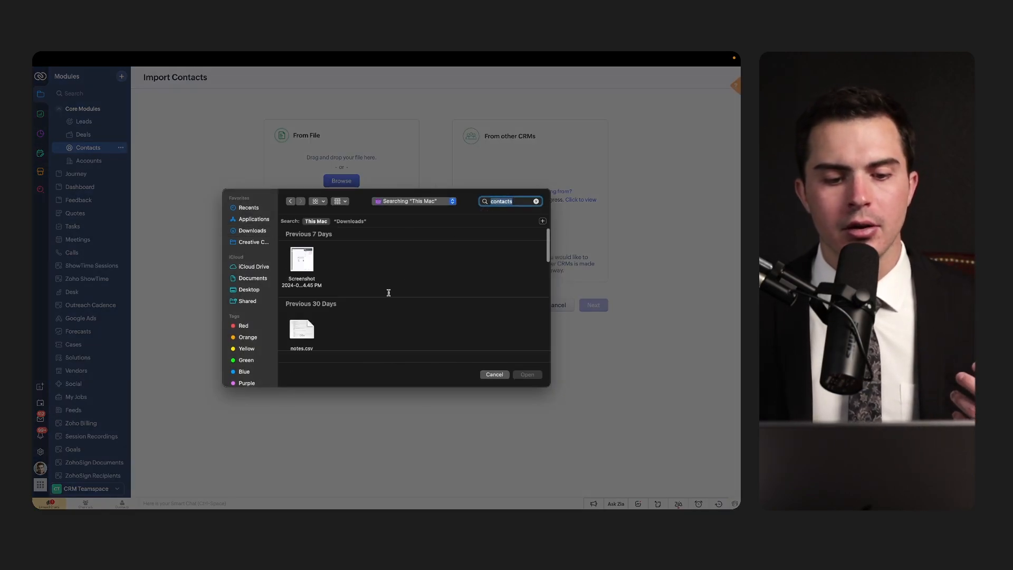
Step: Upload 50-contacts.csv and import its records as new contacts
scroll(389, 293, "down", 5)
scroll(388, 293, "down", 10)
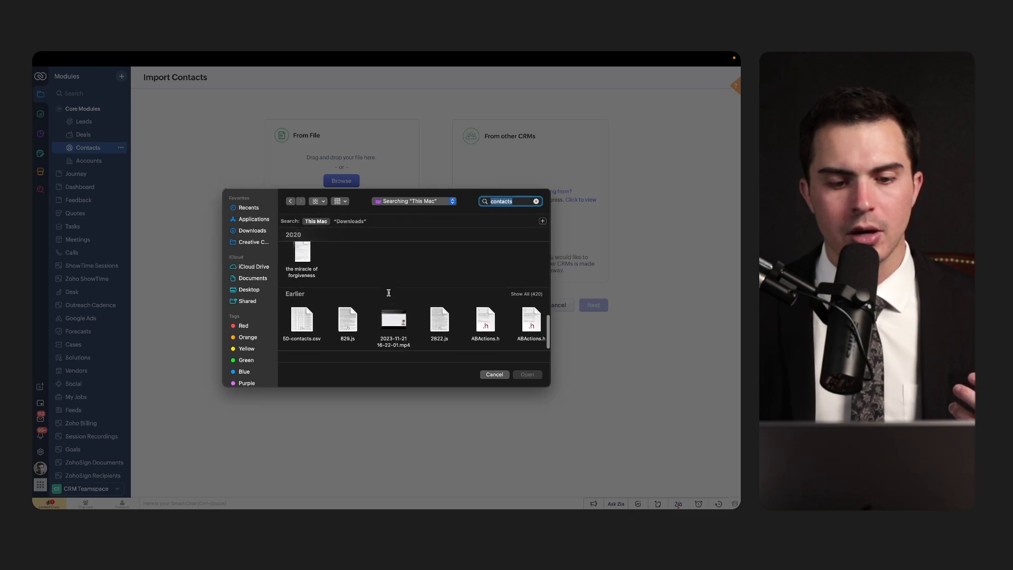
left_click(302, 321)
double_click(301, 321)
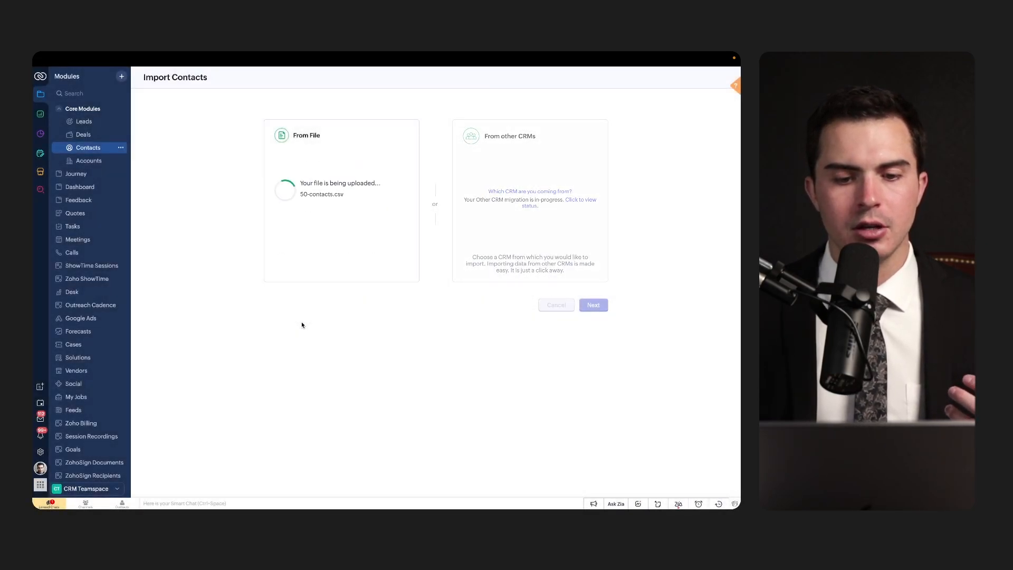
left_click(593, 305)
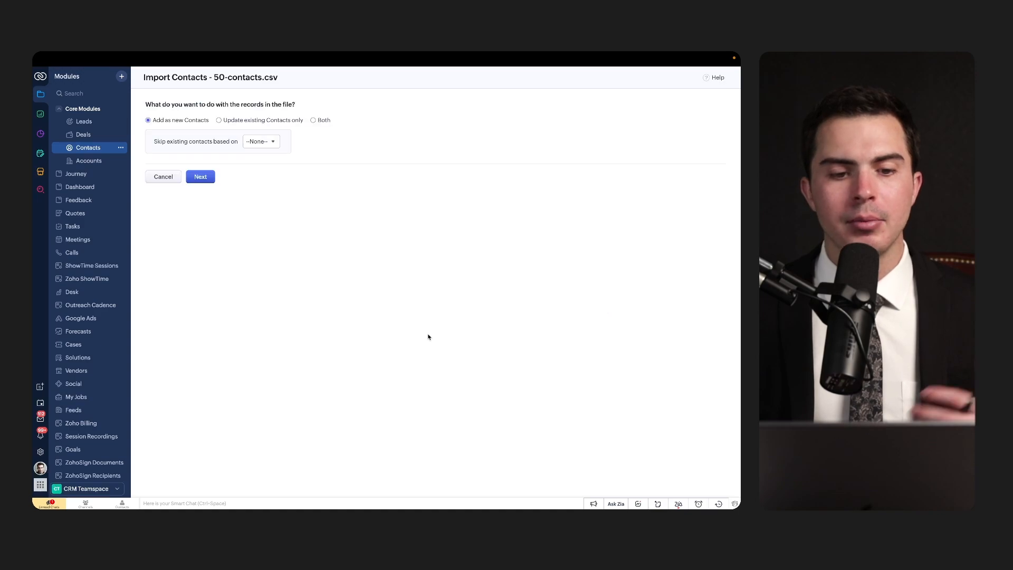
left_click(201, 177)
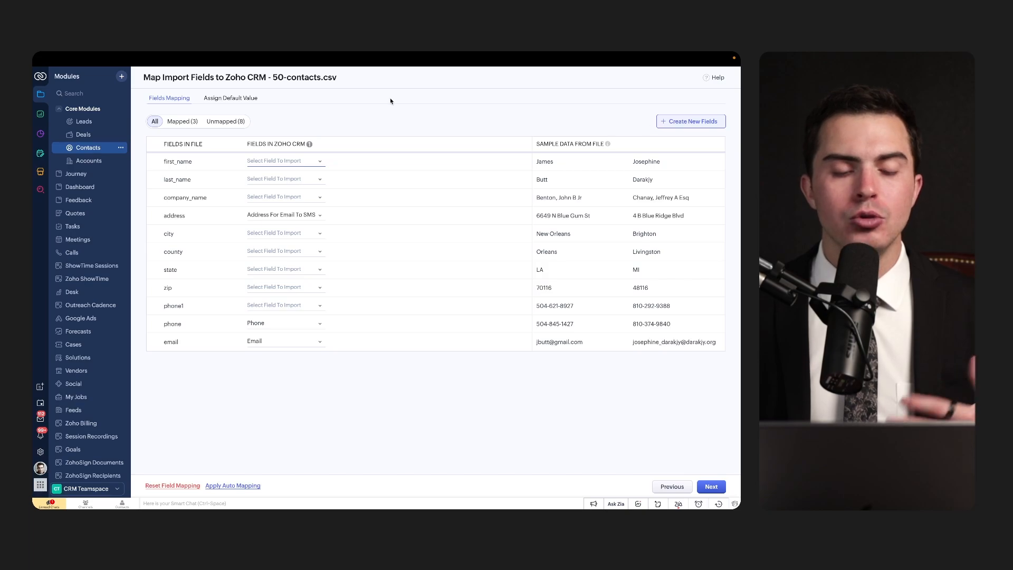
Step: View the default values assigned to the imported contact fields
left_click(230, 98)
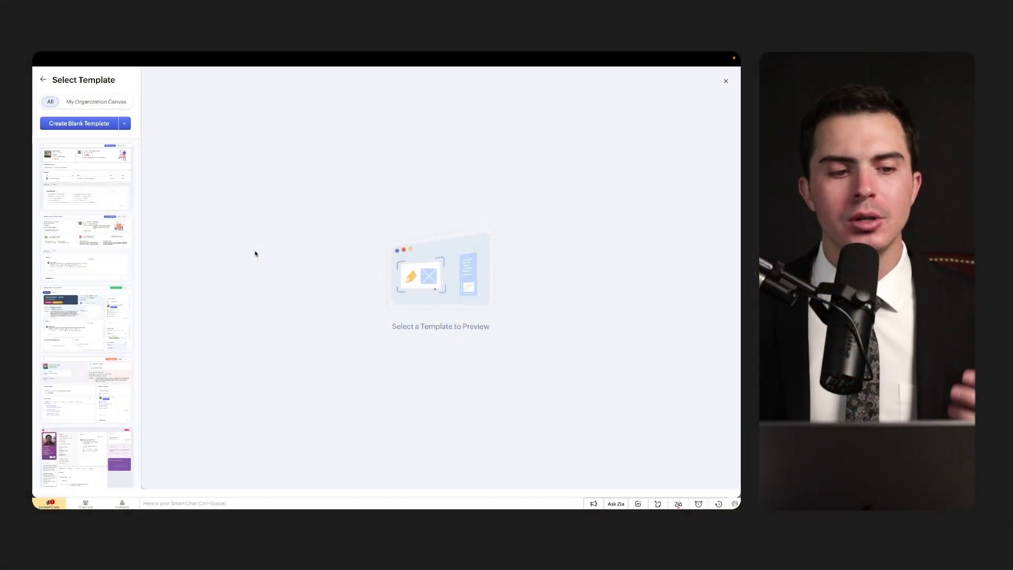
Step: Preview the first several Canvas templates, including the purple lead and dark-banner ones
left_click(90, 184)
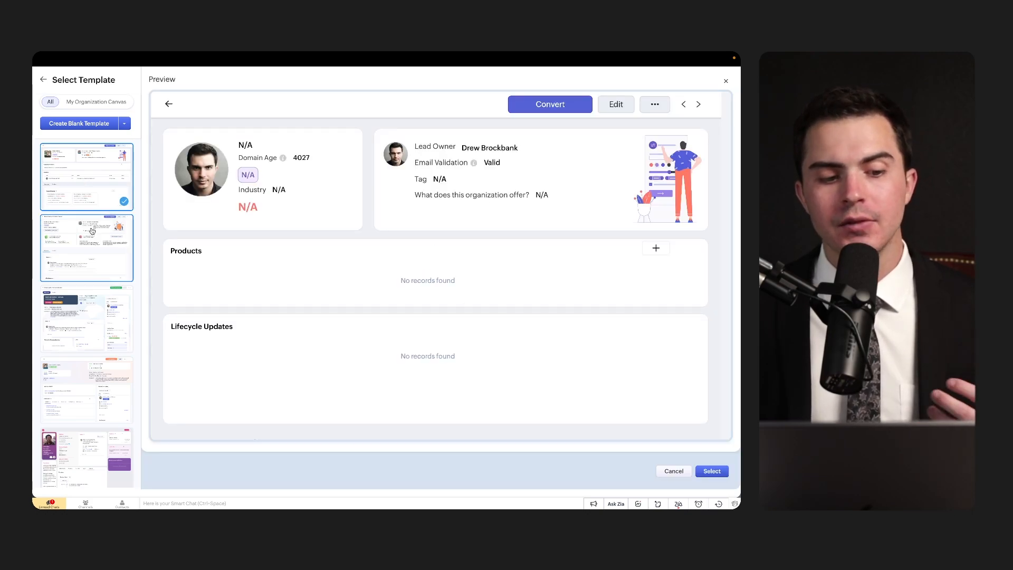
left_click(89, 347)
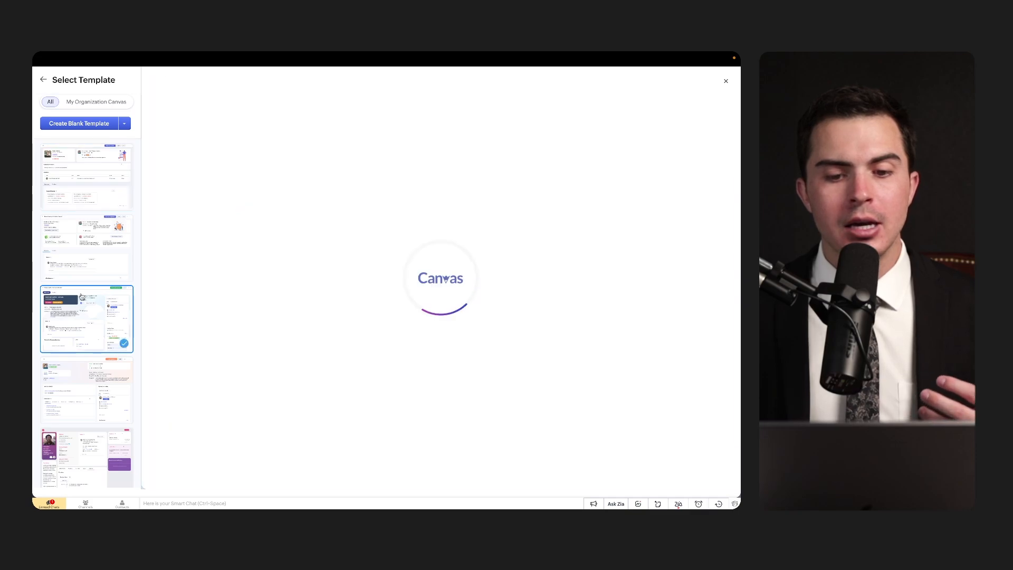
scroll(89, 350, "down", 1)
left_click(90, 362)
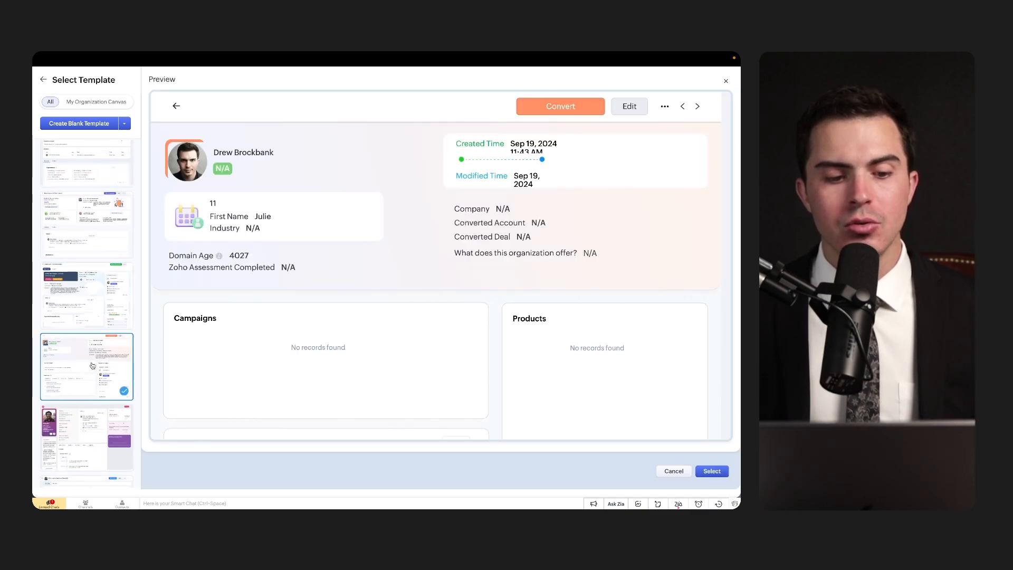
scroll(103, 412, "down", 1)
left_click(103, 412)
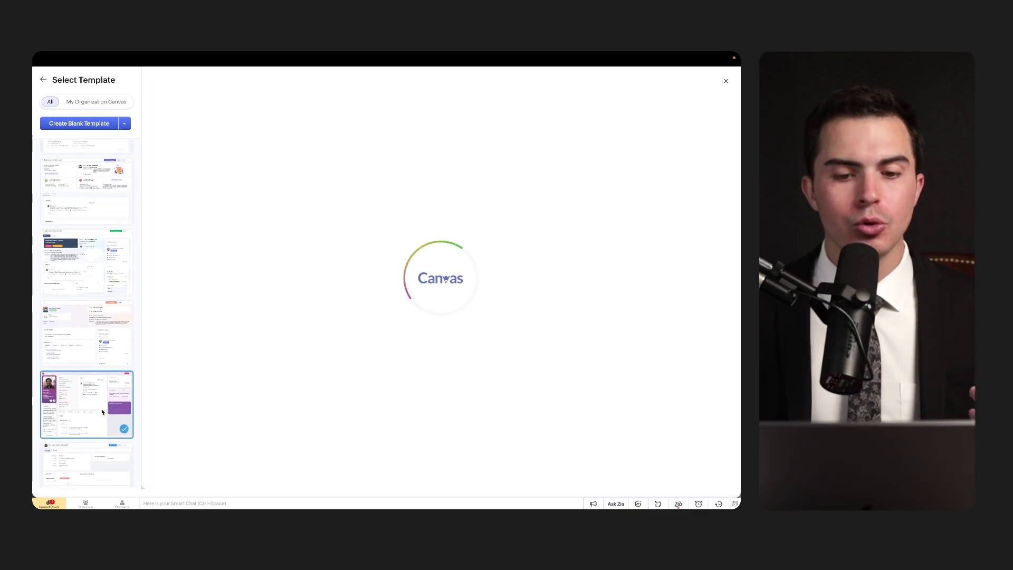
scroll(103, 413, "down", 2)
left_click(103, 411)
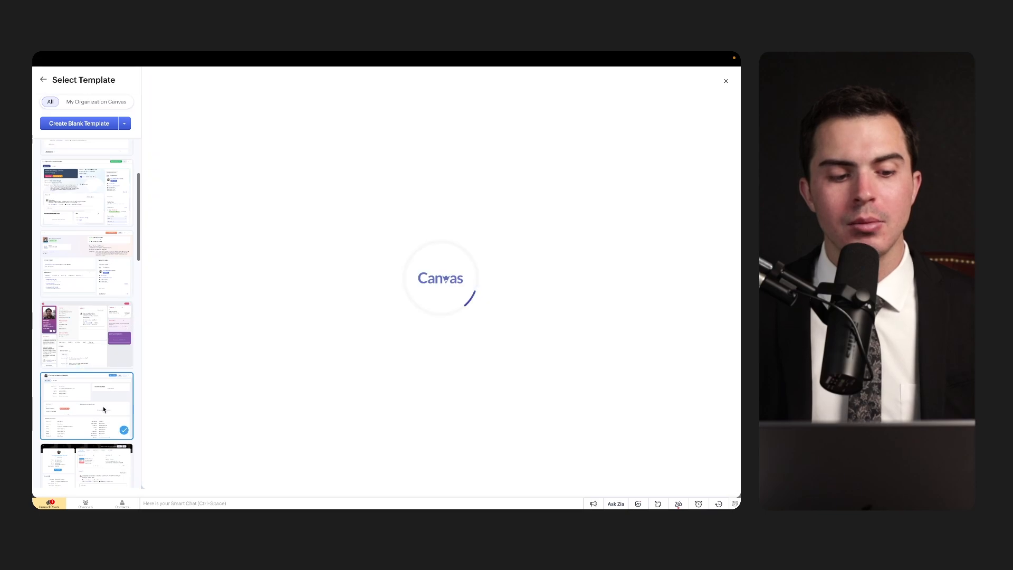
scroll(104, 411, "down", 1)
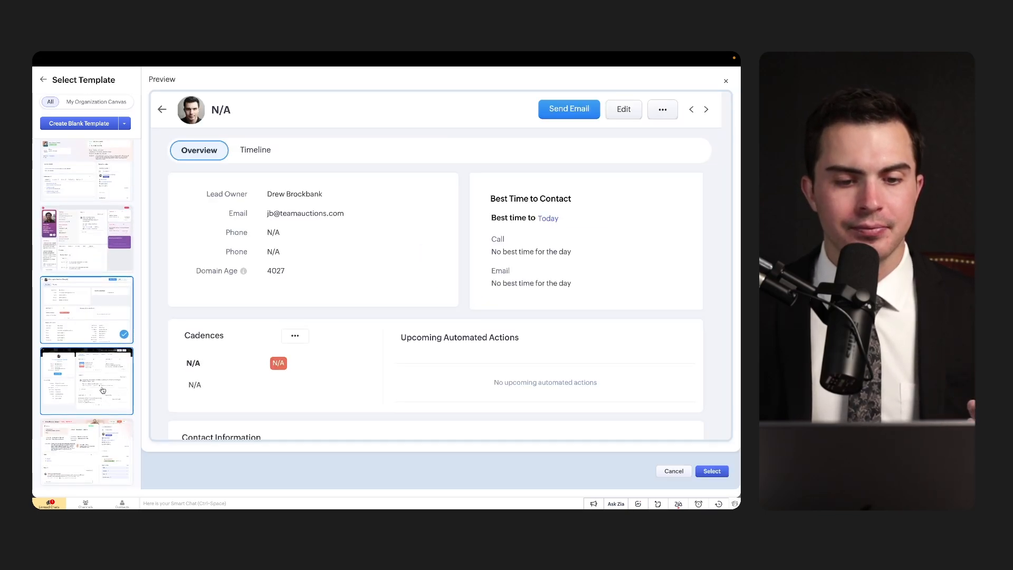
left_click(103, 391)
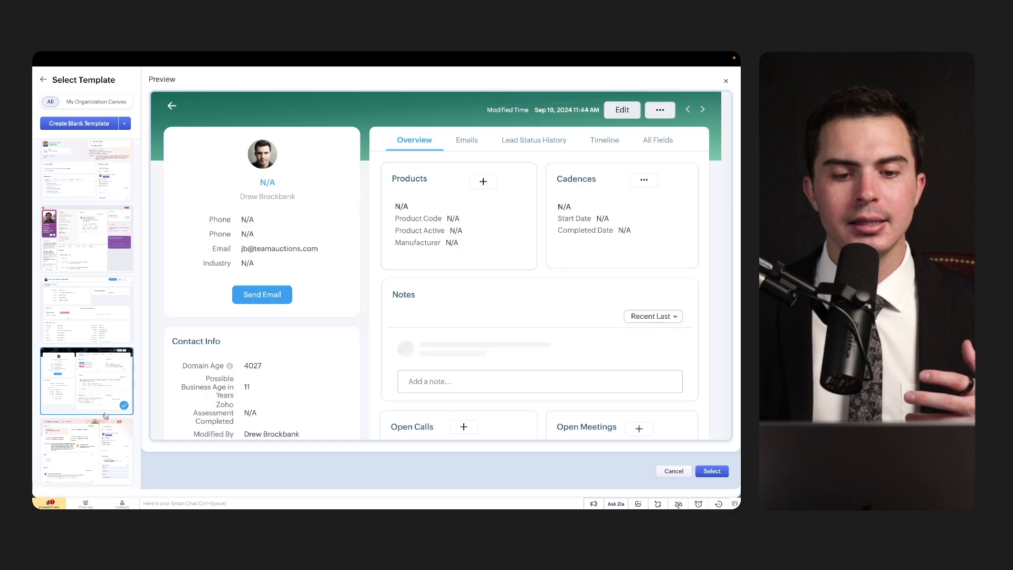
Step: Preview the timeline and dark-popup templates, checking Cadences, then pick the green-header template
scroll(105, 415, "down", 3)
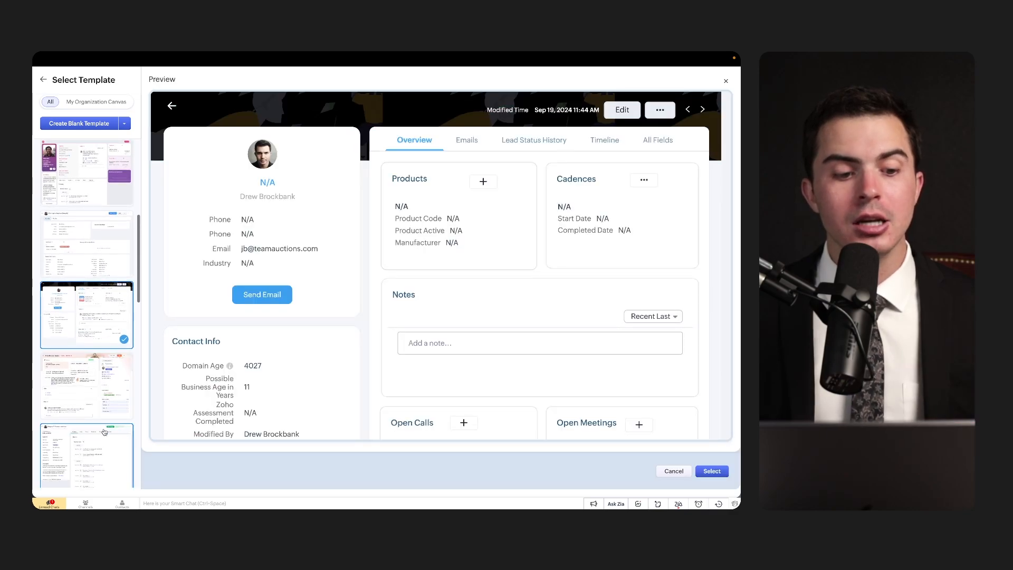
scroll(105, 404, "down", 3)
left_click(104, 396)
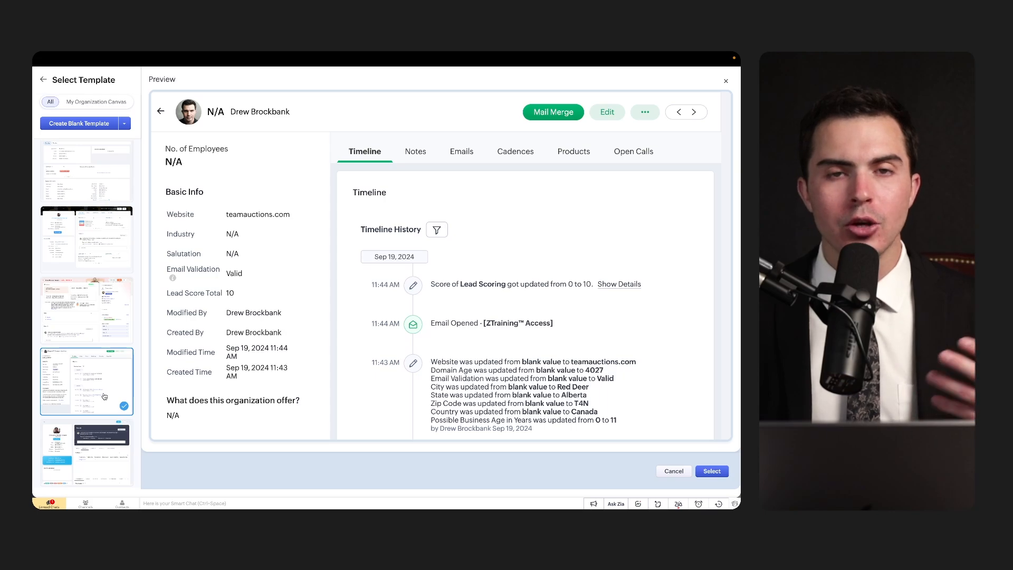
scroll(105, 396, "down", 1)
scroll(104, 396, "down", 5)
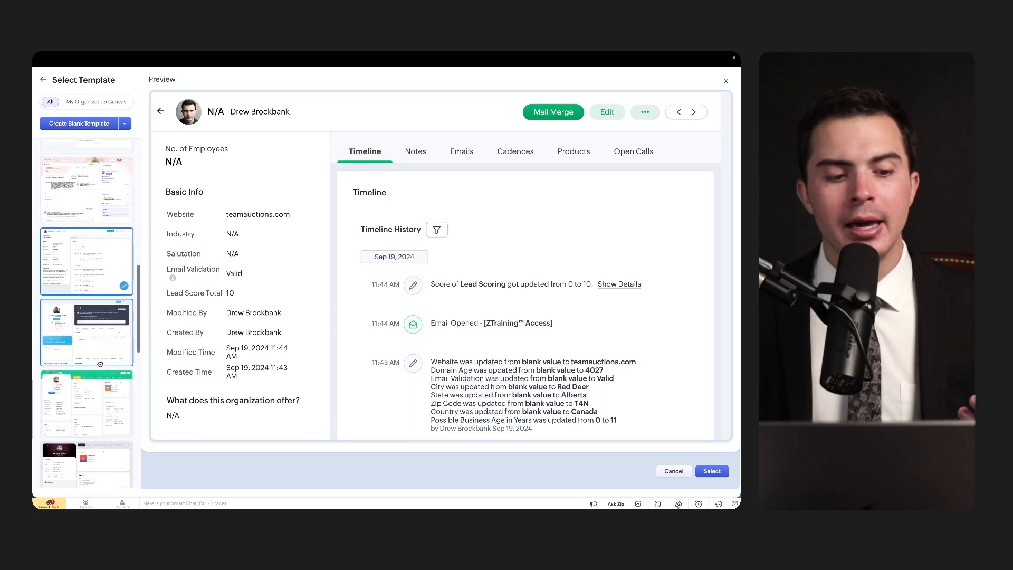
left_click(99, 359)
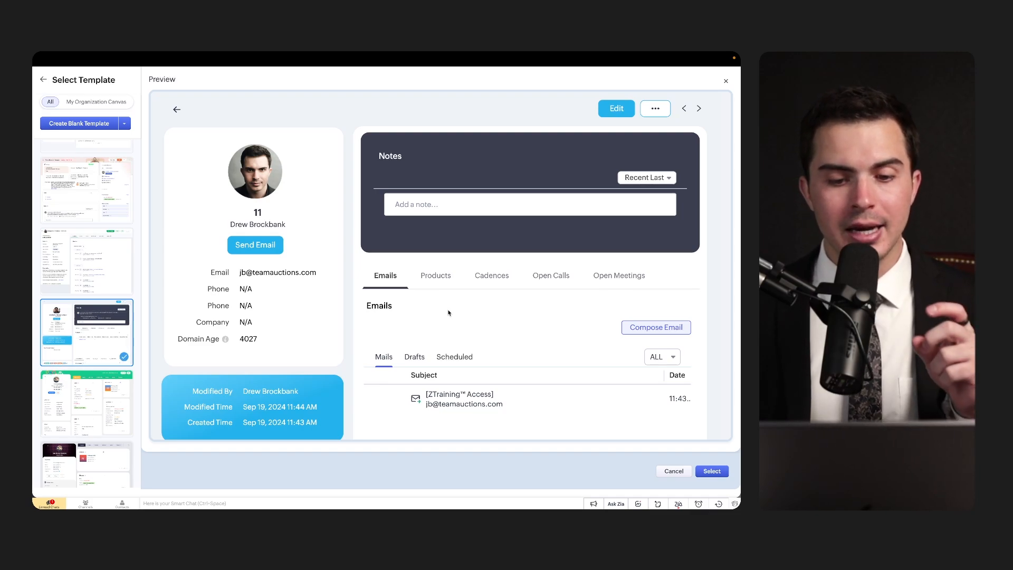
left_click(478, 278)
scroll(525, 338, "down", 1)
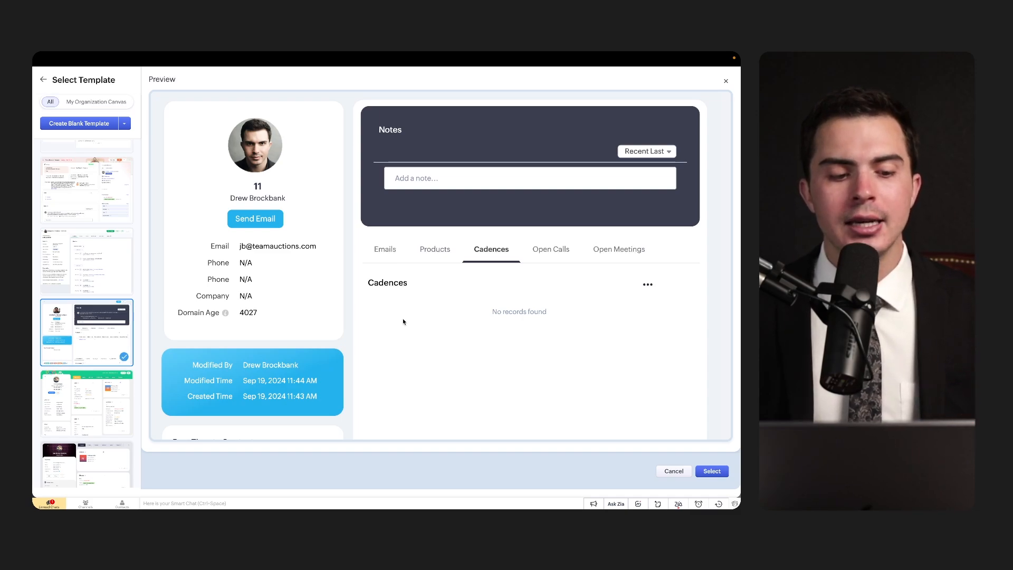
left_click(109, 398)
Step: Look through the template preview's Notes, All Fields and Lifecycle Updates sections
scroll(101, 424, "down", 3)
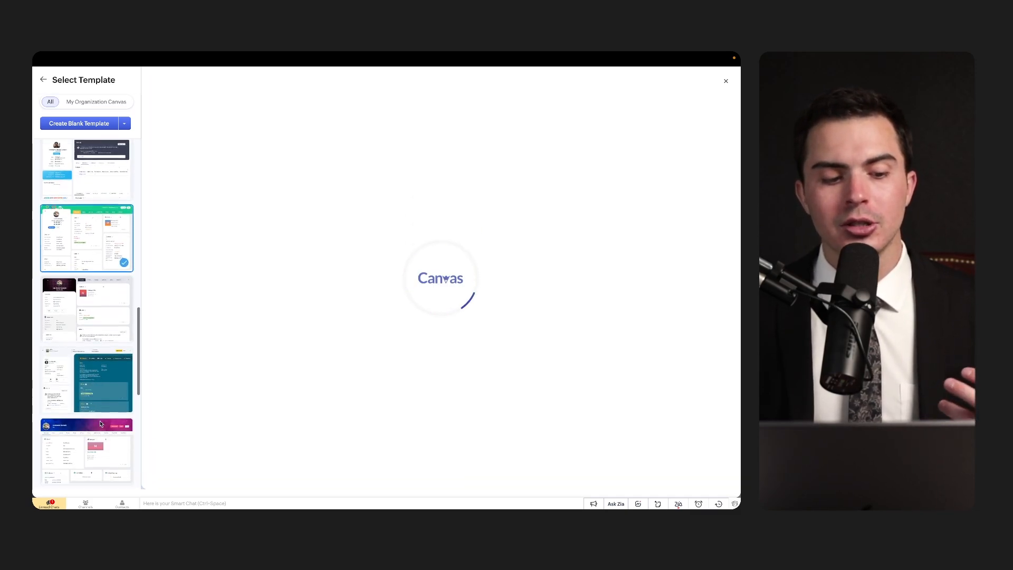
scroll(100, 423, "down", 1)
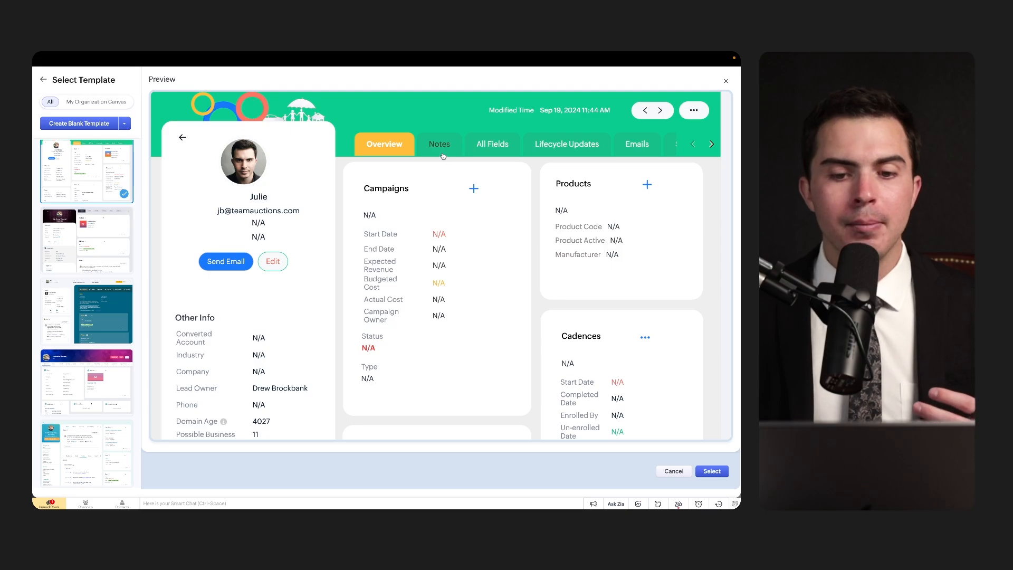
left_click(441, 150)
left_click(492, 148)
left_click(570, 150)
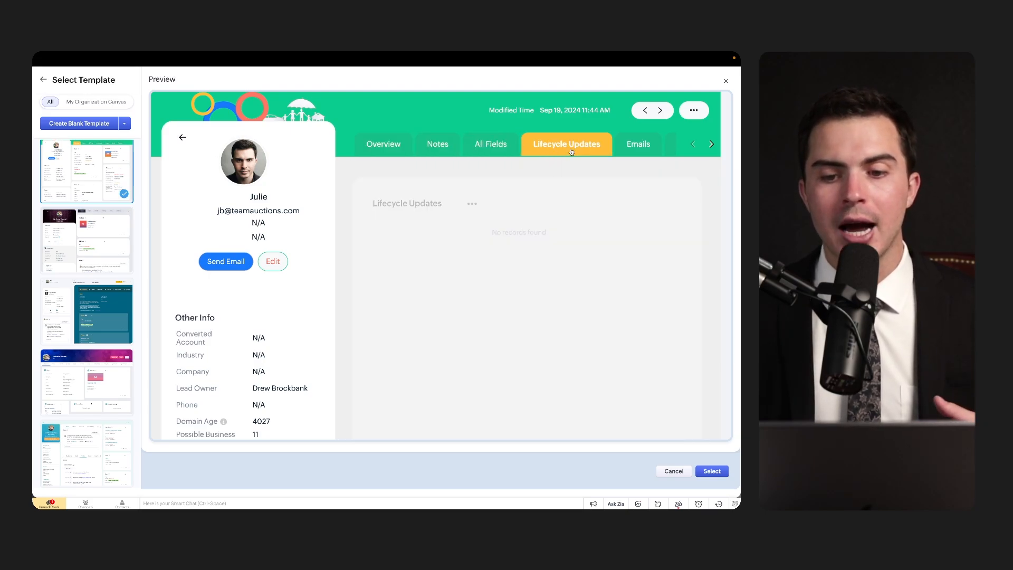
left_click(382, 146)
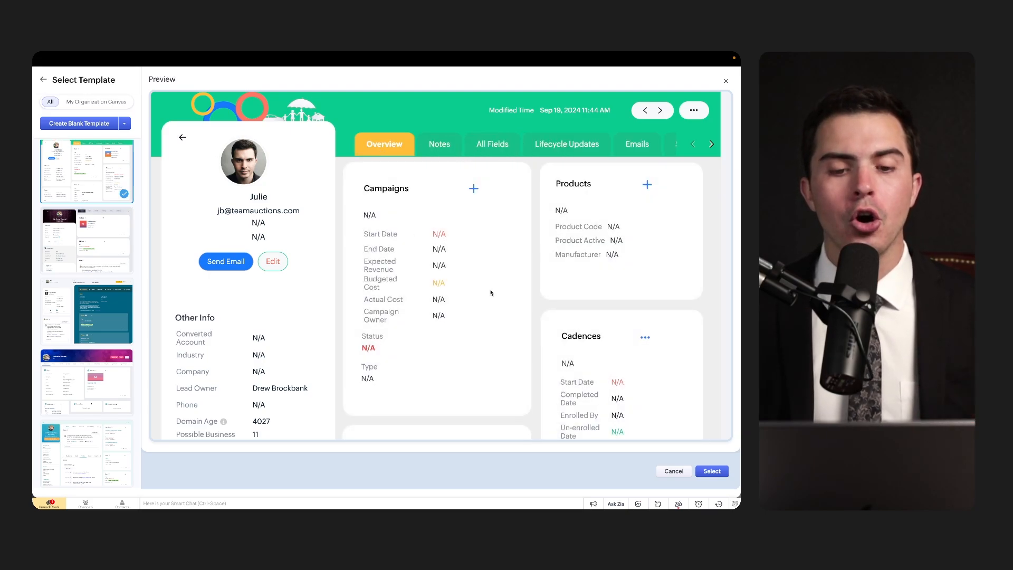
scroll(491, 292, "down", 1)
scroll(491, 291, "up", 1)
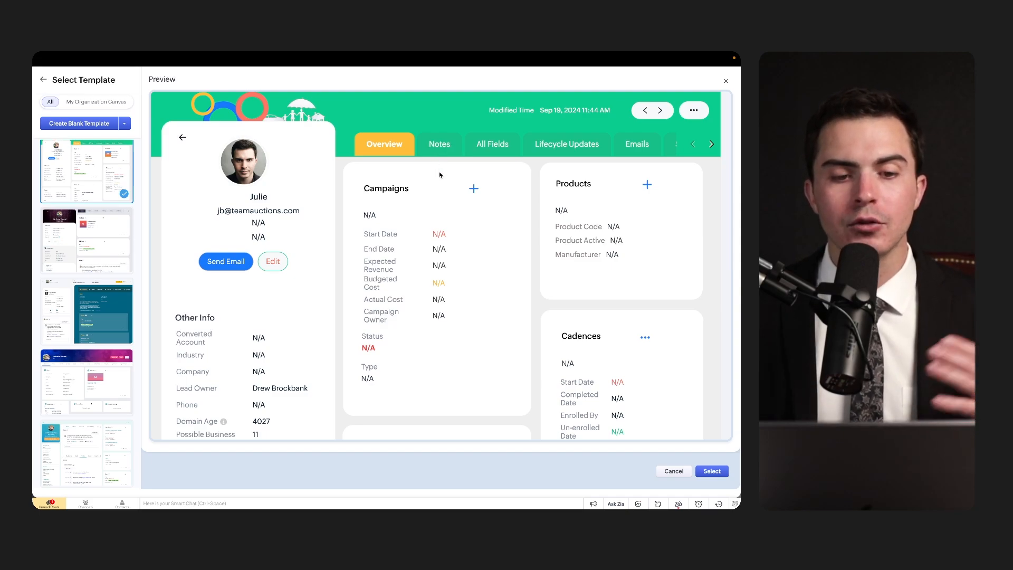
Step: Recheck All Fields and Lifecycle Updates, then preview the fourth canvas template
left_click(492, 144)
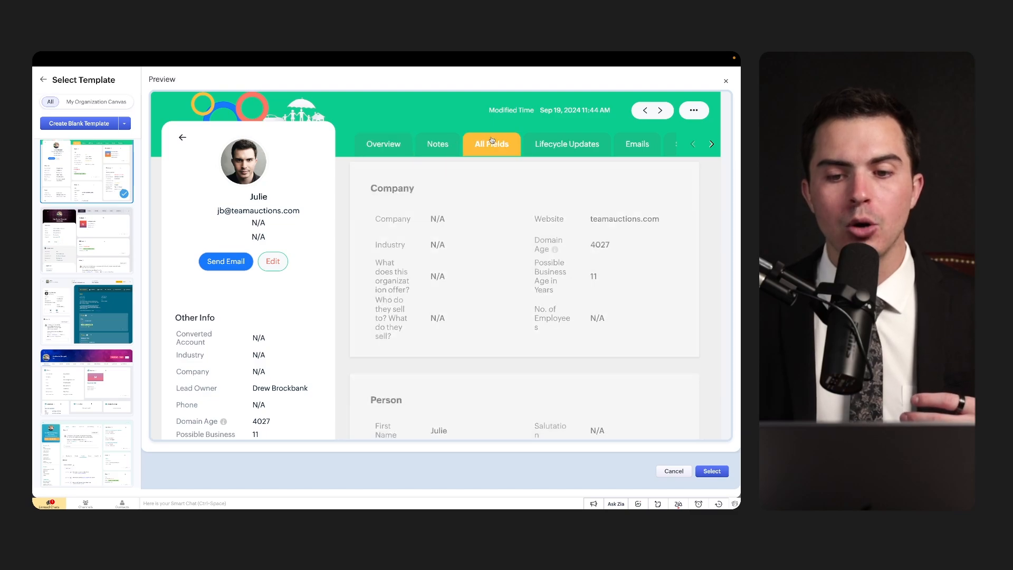
left_click(567, 144)
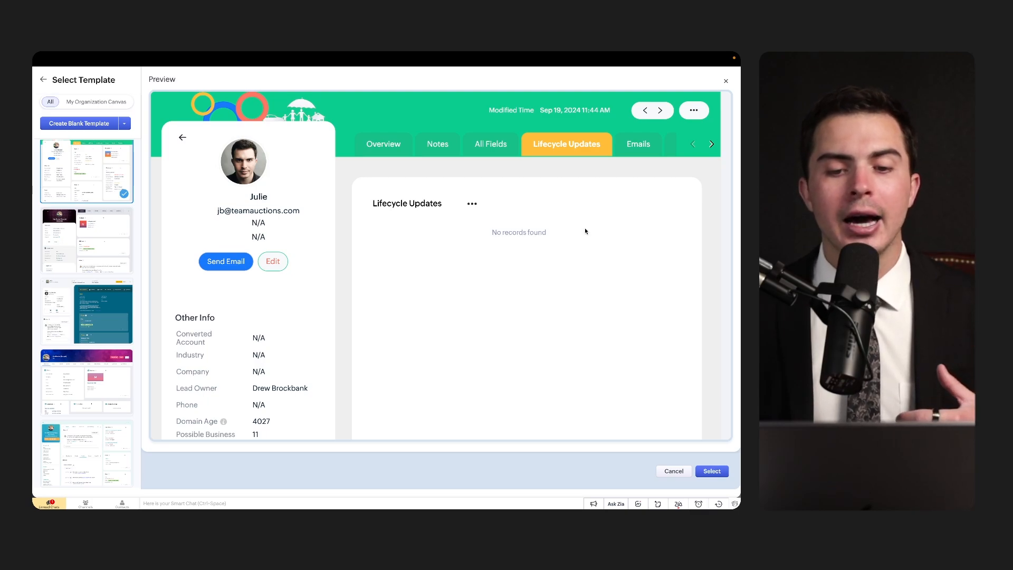
scroll(529, 268, "down", 5)
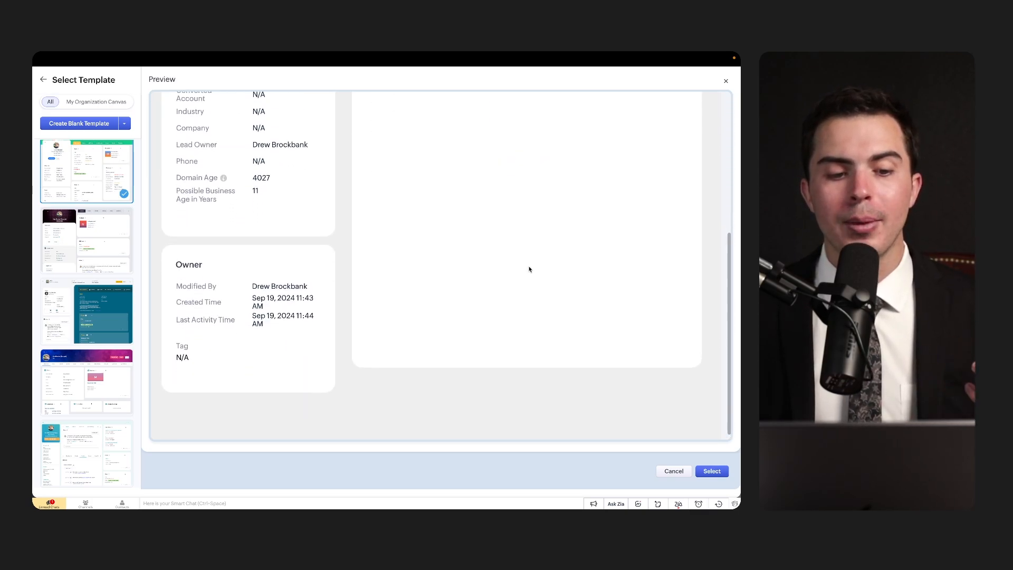
scroll(529, 269, "up", 5)
left_click(384, 143)
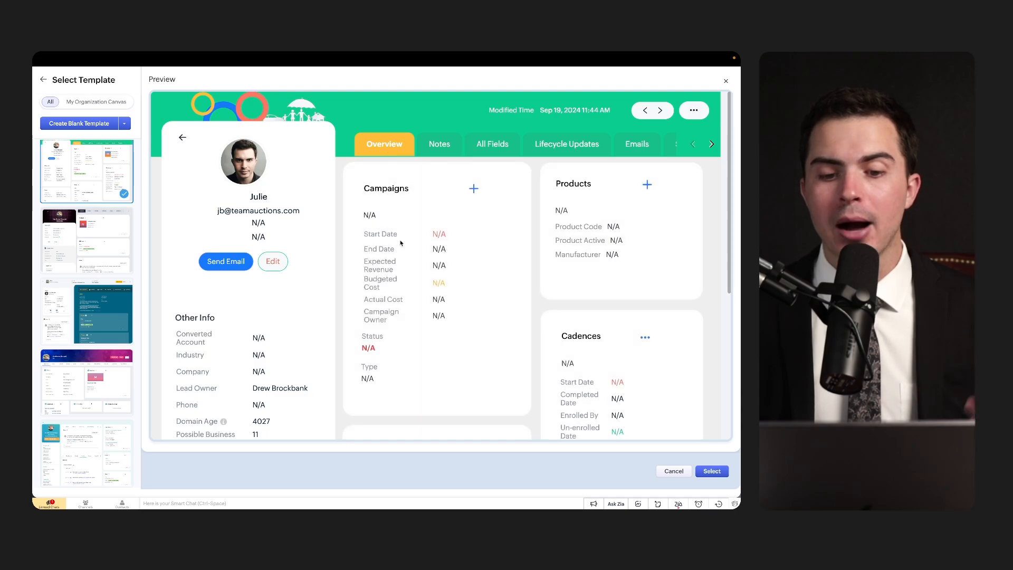
scroll(456, 383, "down", 1)
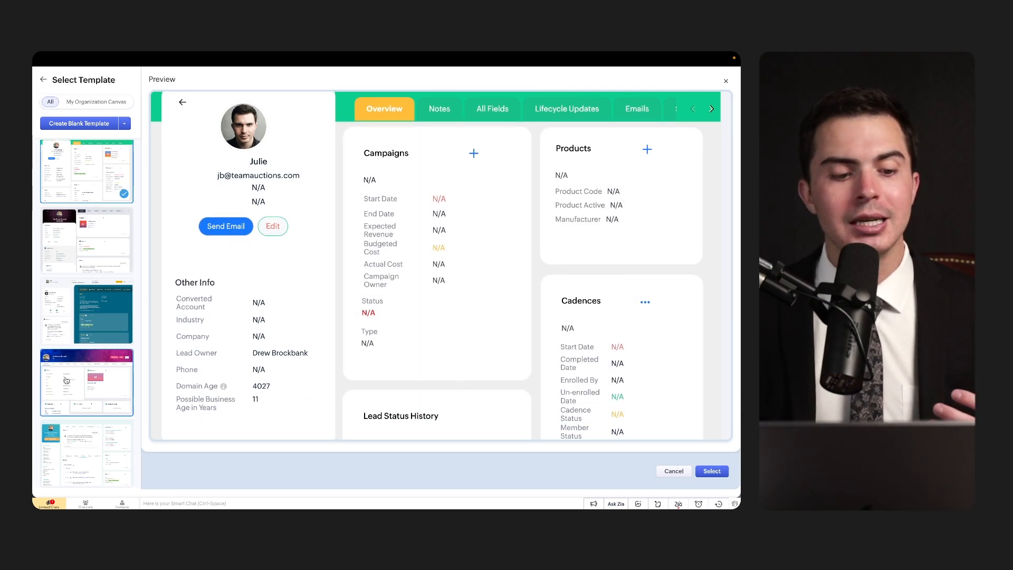
left_click(100, 380)
scroll(84, 451, "down", 3)
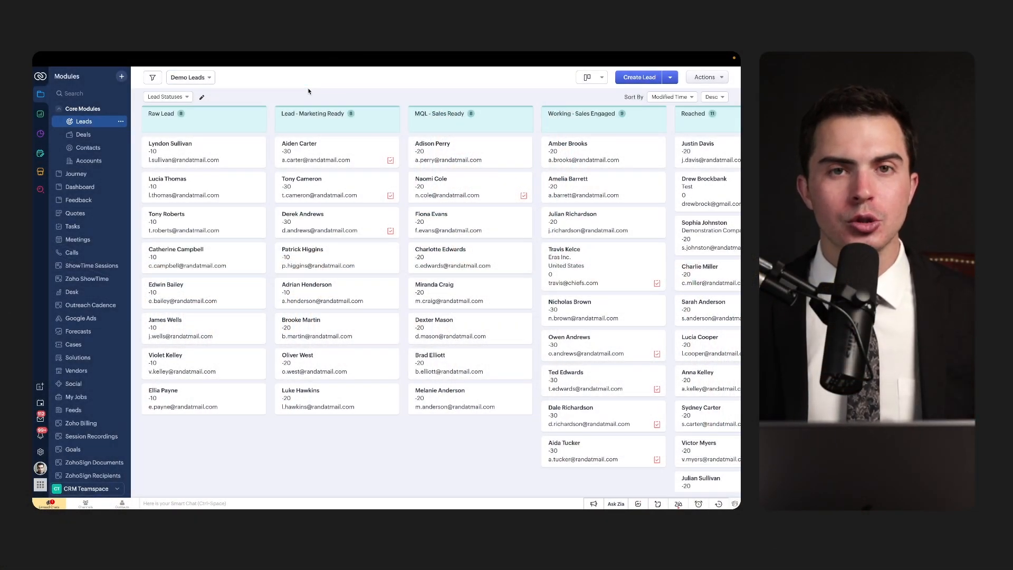
Step: Open and close the saved lead views list beside Demo Leads
left_click(188, 77)
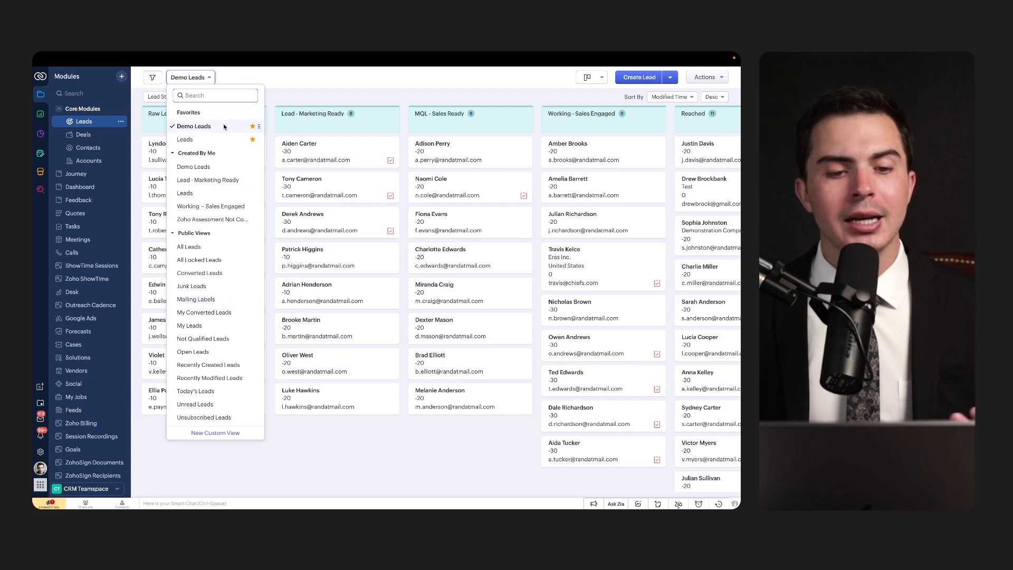
left_click(254, 79)
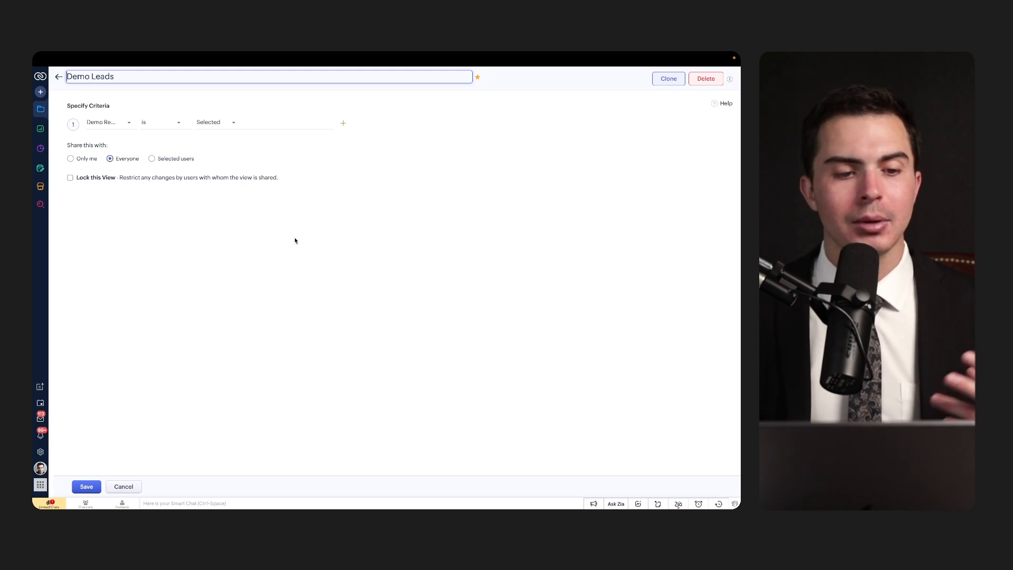
Step: Begin a second Demo Leads criterion, cancel the view edit, and go to Setup
left_click(343, 123)
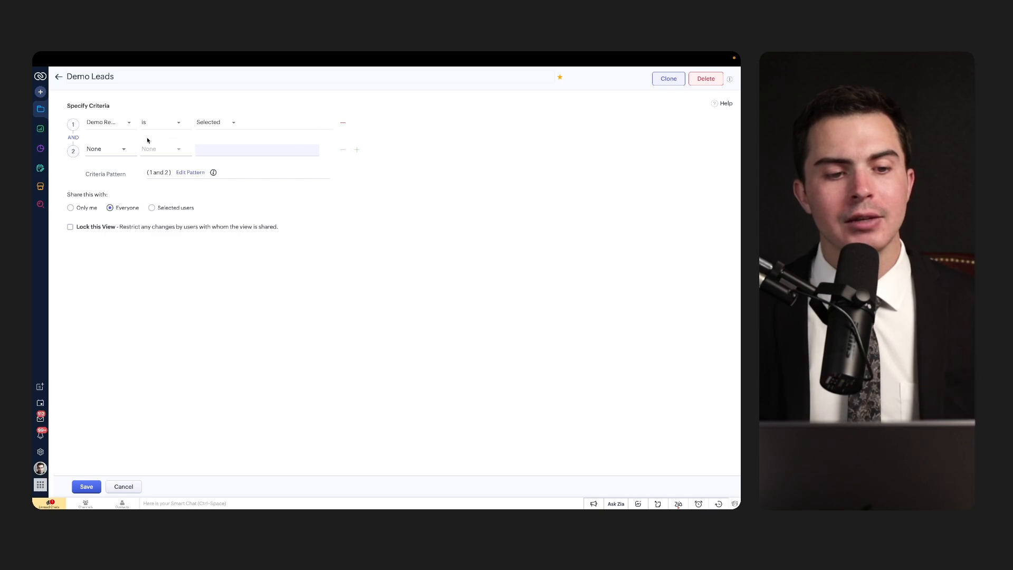
left_click(120, 149)
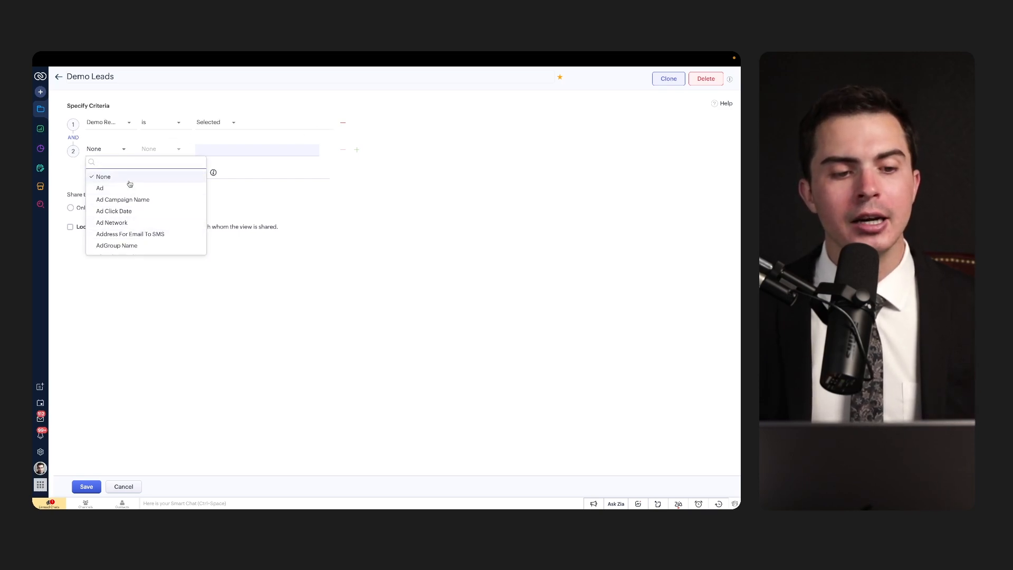
left_click(286, 209)
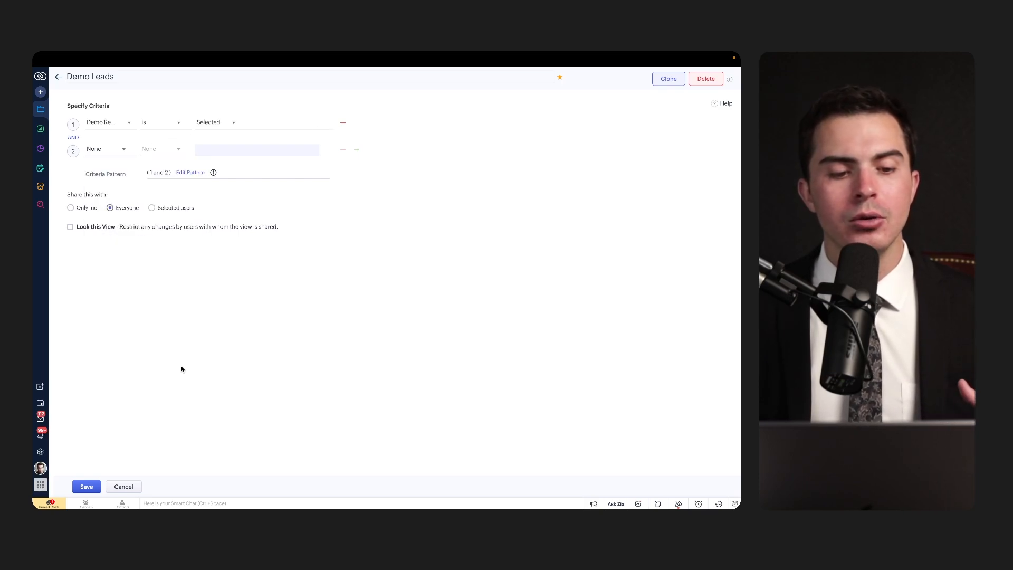
left_click(124, 486)
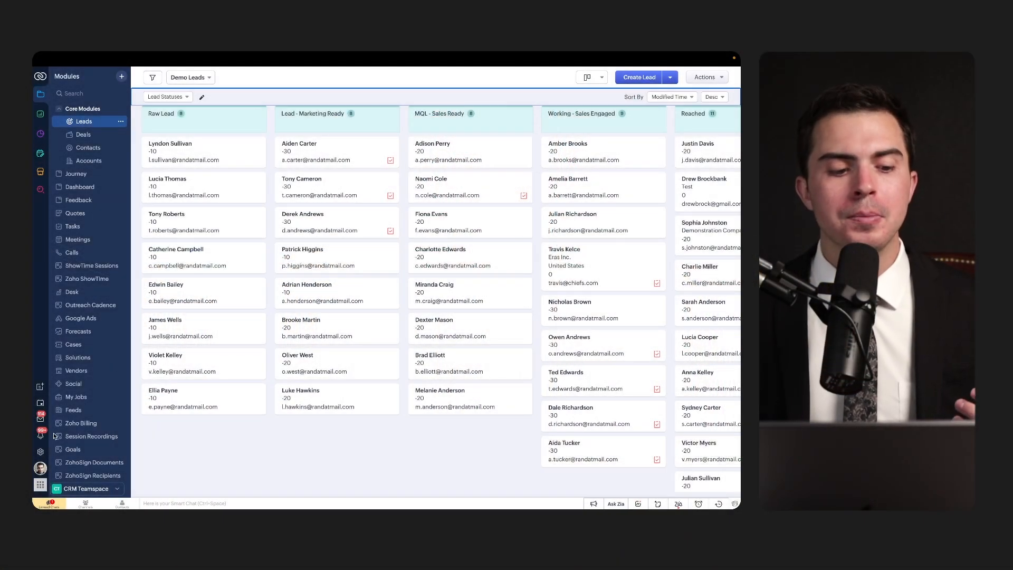
left_click(40, 452)
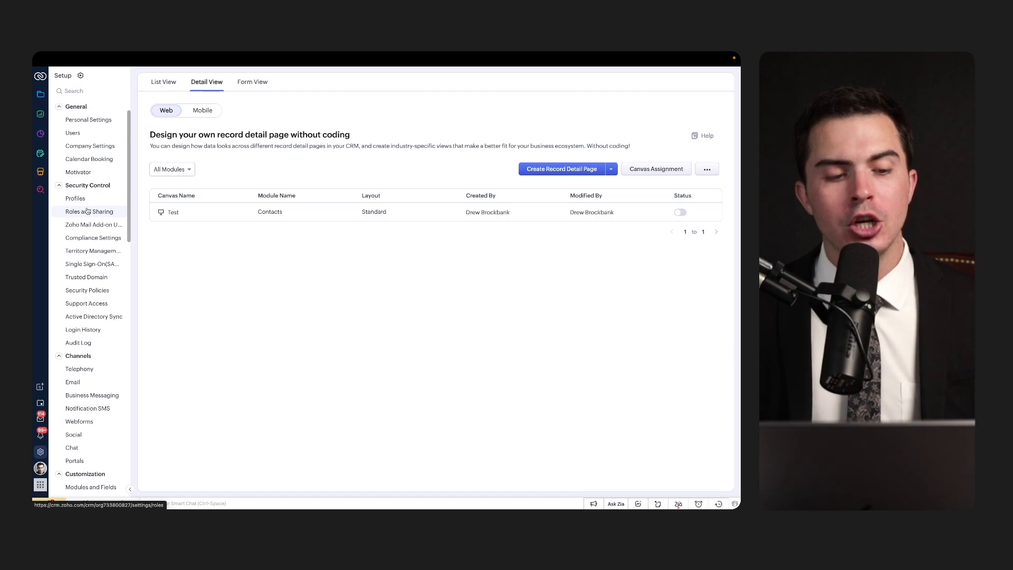
Step: Switch between Roles and Sharing and Profiles, ending on the Brockbank Consulting–CEO hierarchy
left_click(87, 211)
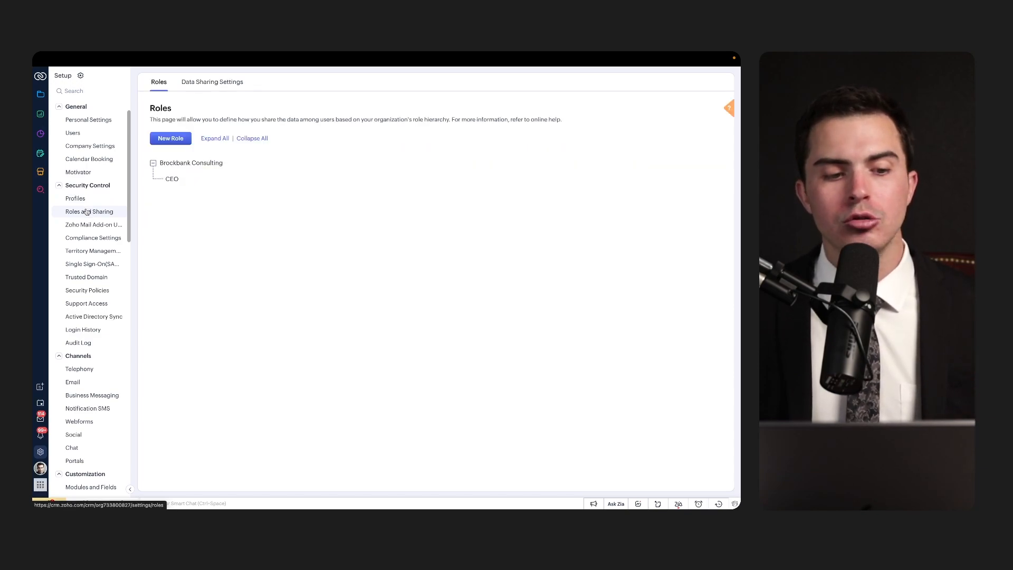
left_click(86, 204)
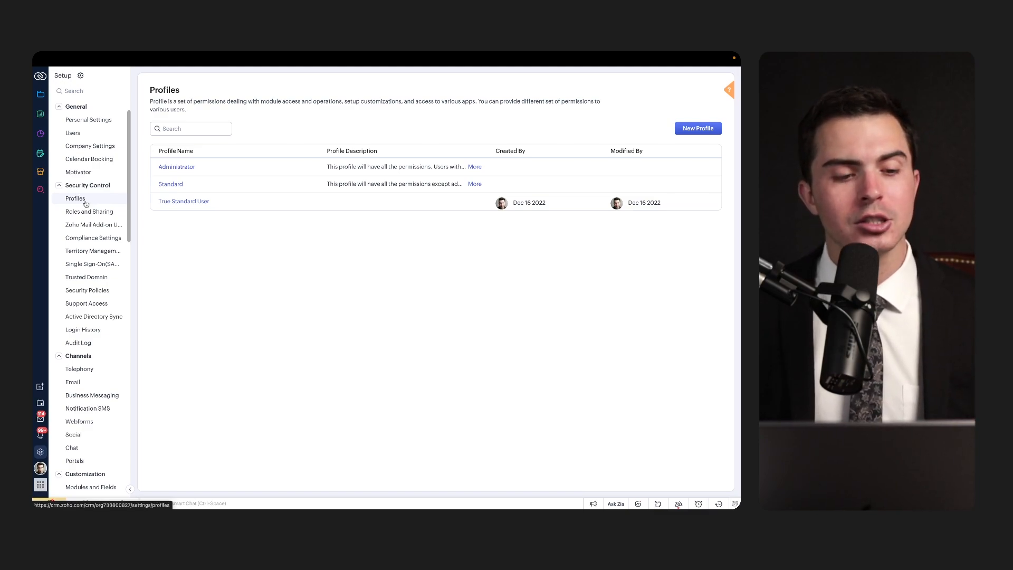
left_click(91, 211)
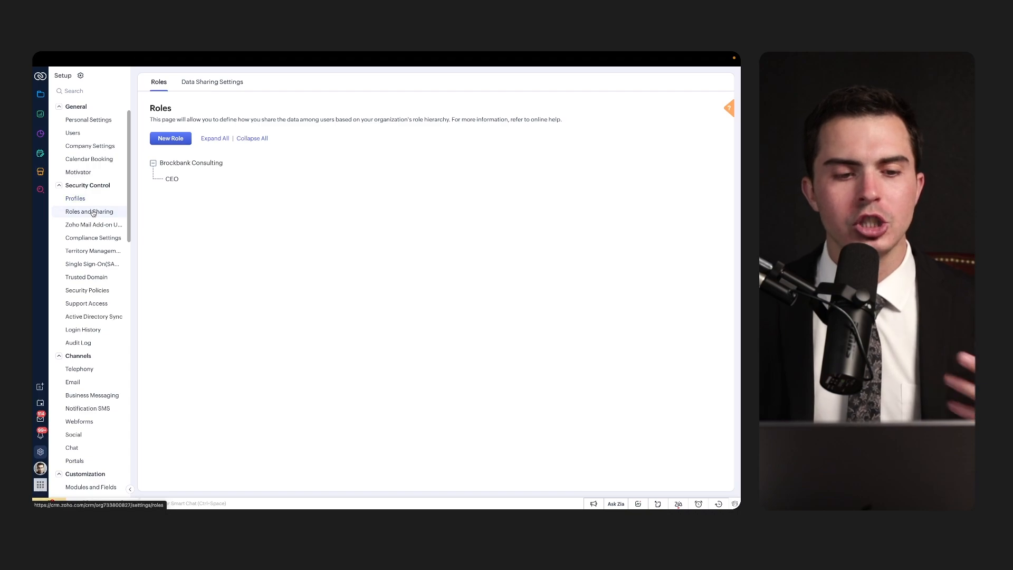
Step: Scroll through the Administrator profile's permissions, then return to the Profiles list
left_click(104, 199)
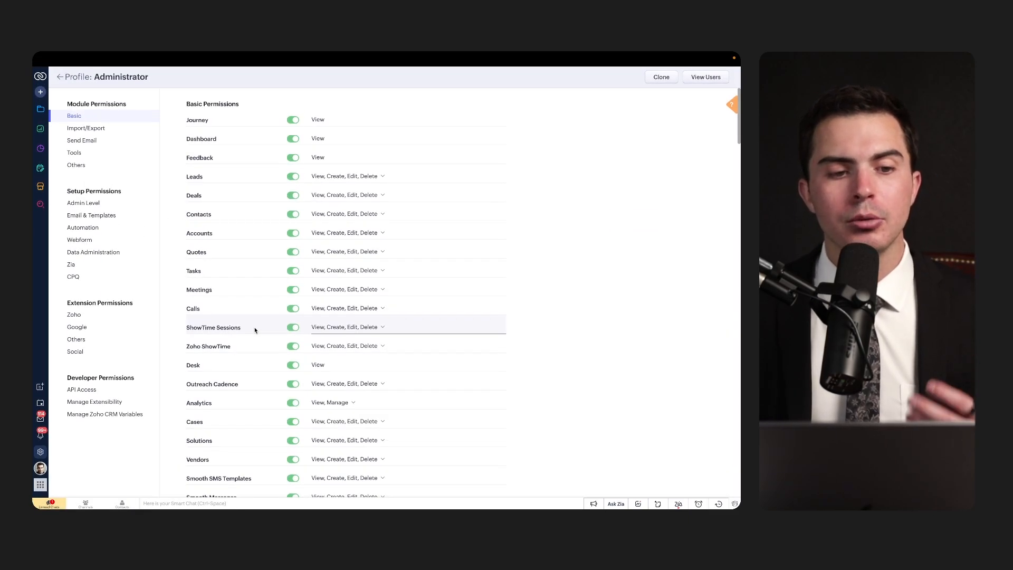
scroll(255, 330, "down", 10)
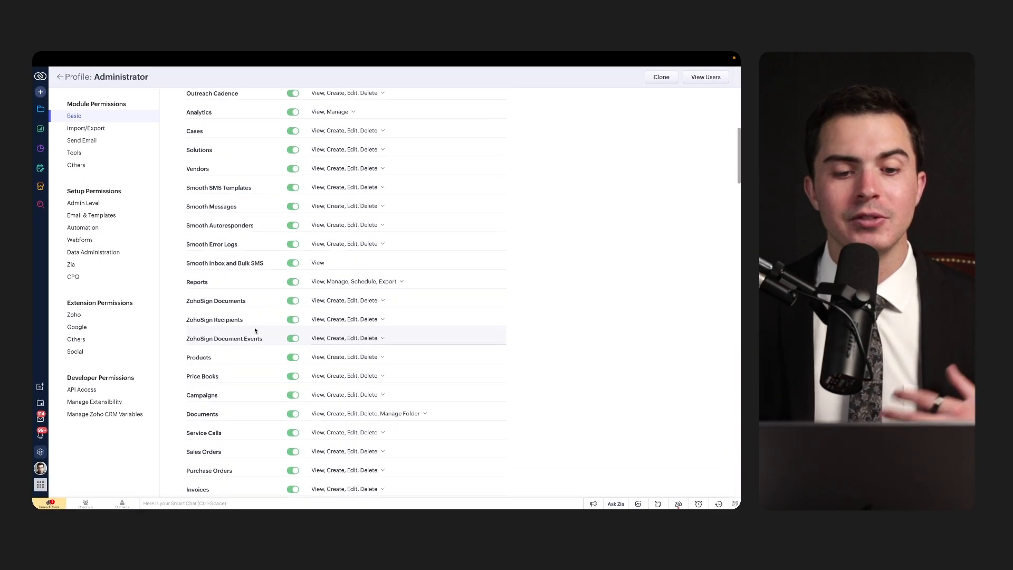
scroll(255, 330, "down", 10)
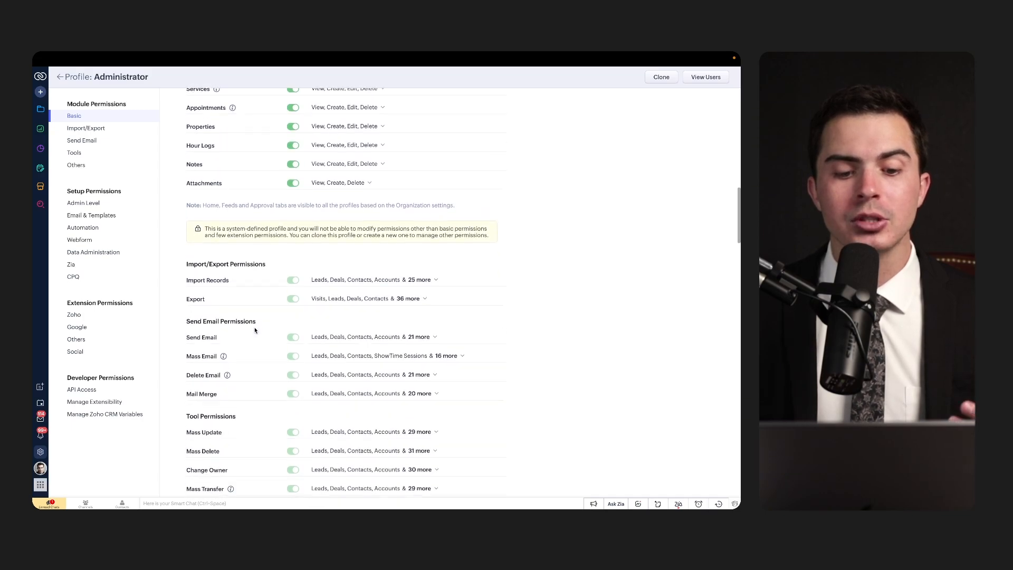
scroll(255, 331, "down", 10)
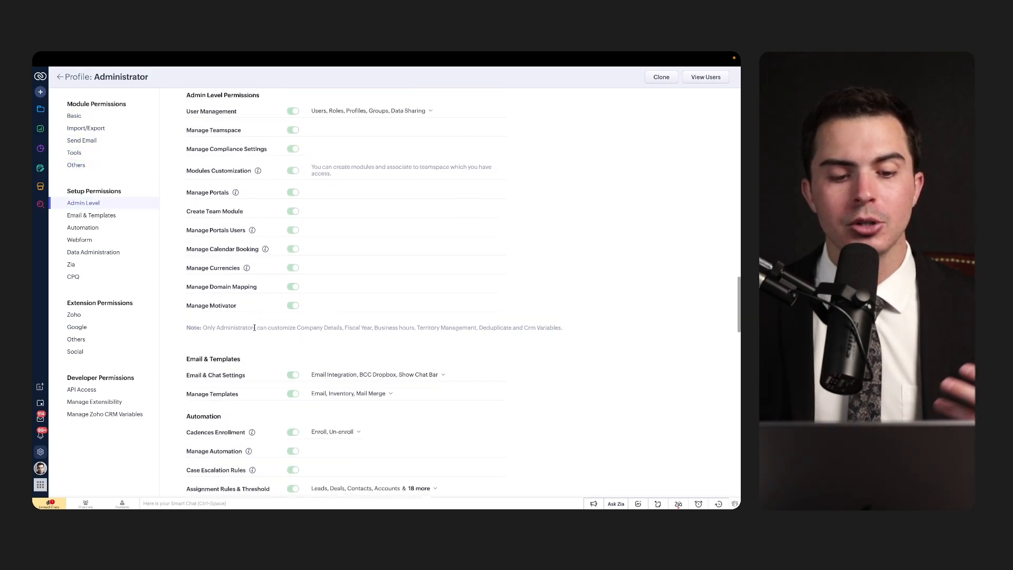
scroll(255, 330, "down", 5)
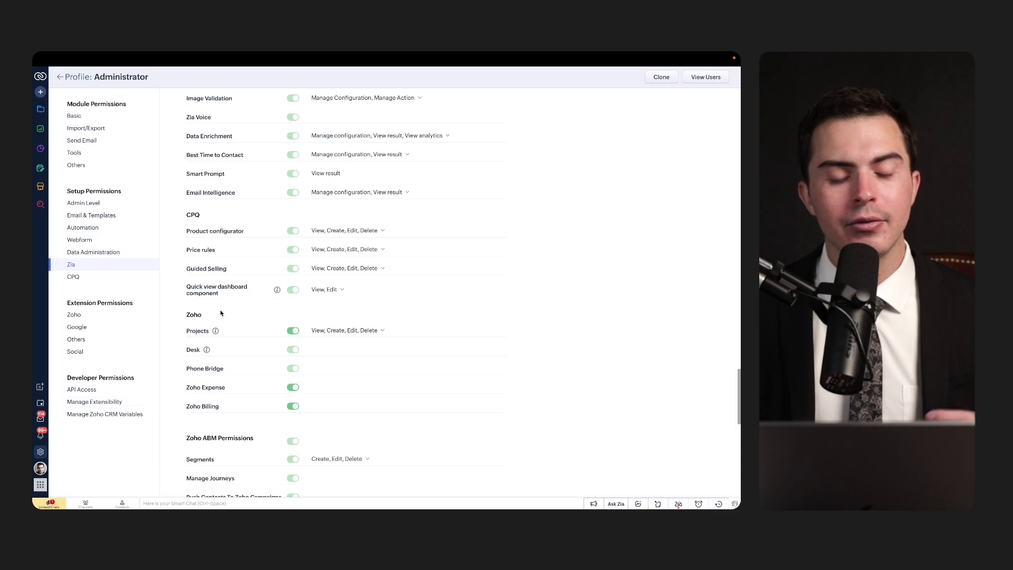
scroll(220, 309, "up", 20)
scroll(221, 313, "up", 10)
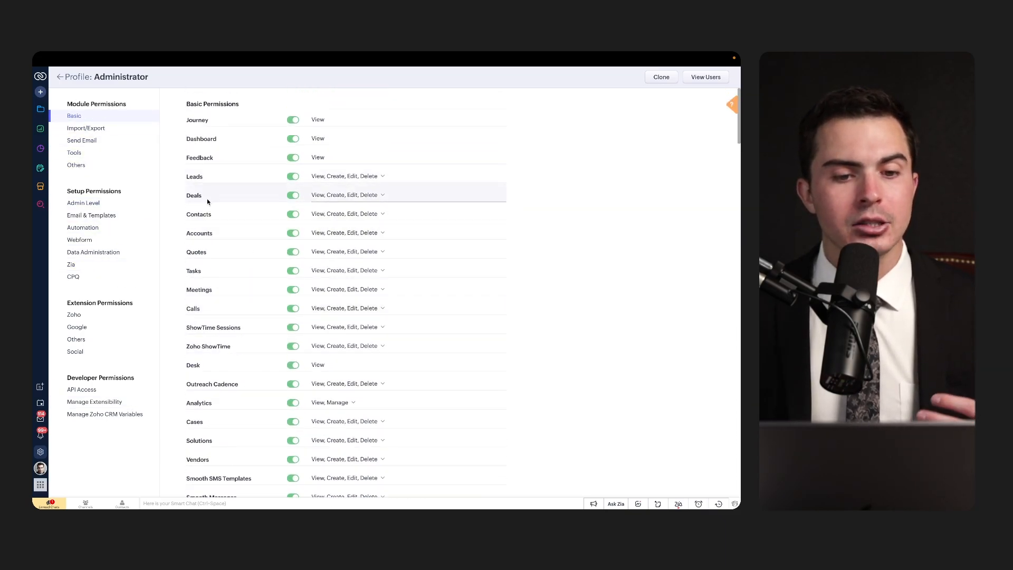
scroll(209, 208, "down", 1)
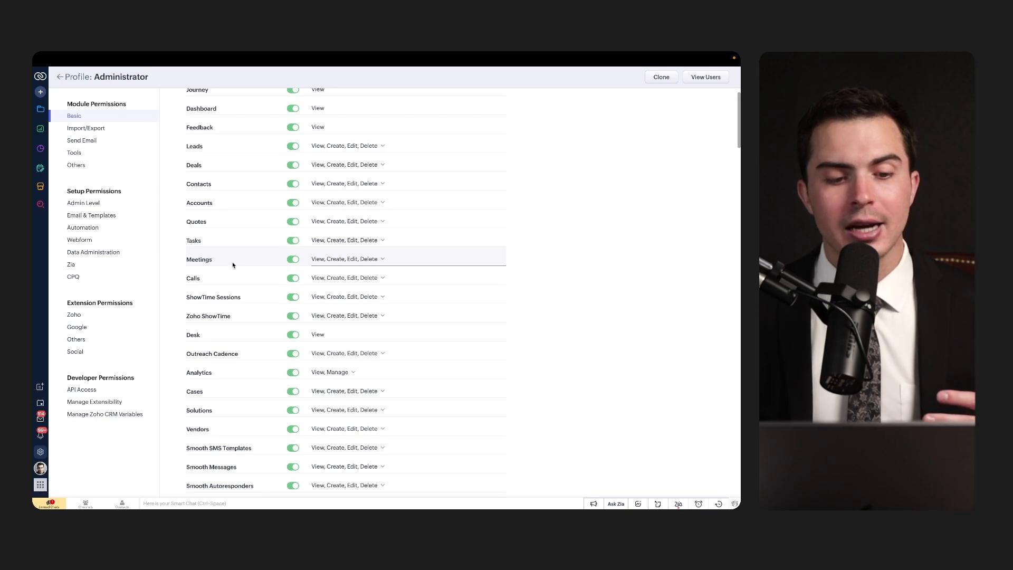
scroll(233, 264, "down", 15)
scroll(233, 265, "down", 5)
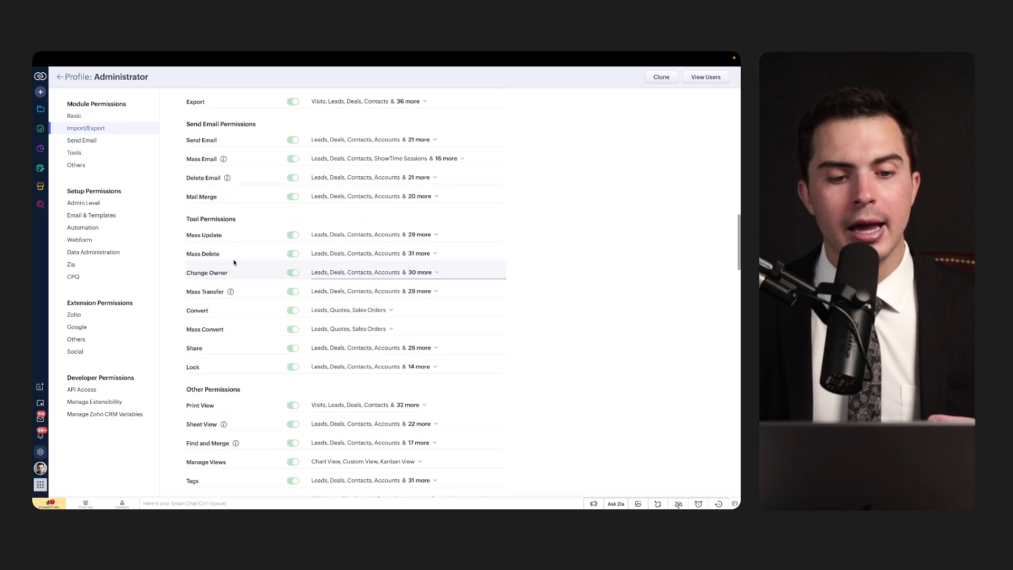
scroll(234, 262, "up", 2)
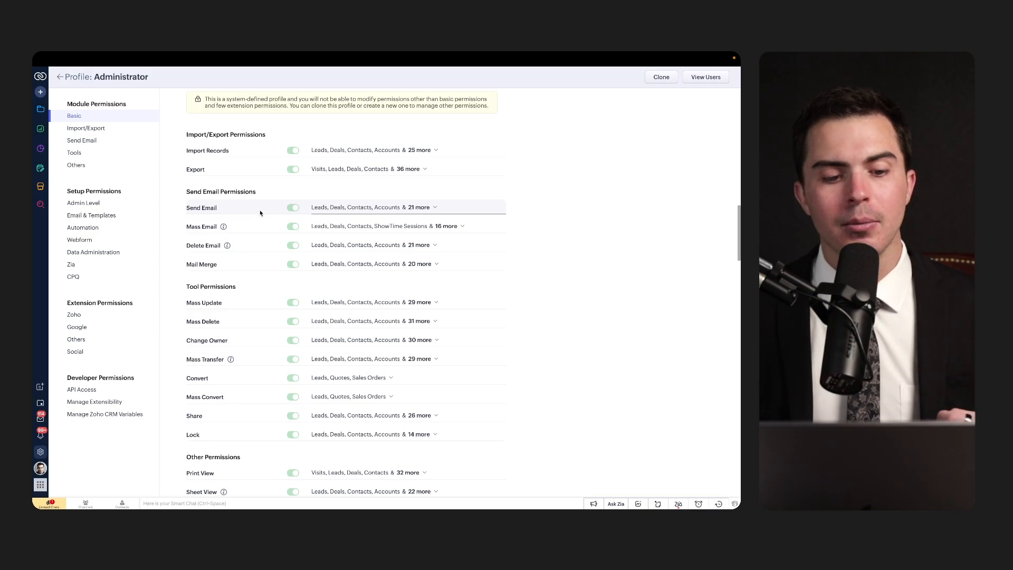
scroll(260, 213, "down", 5)
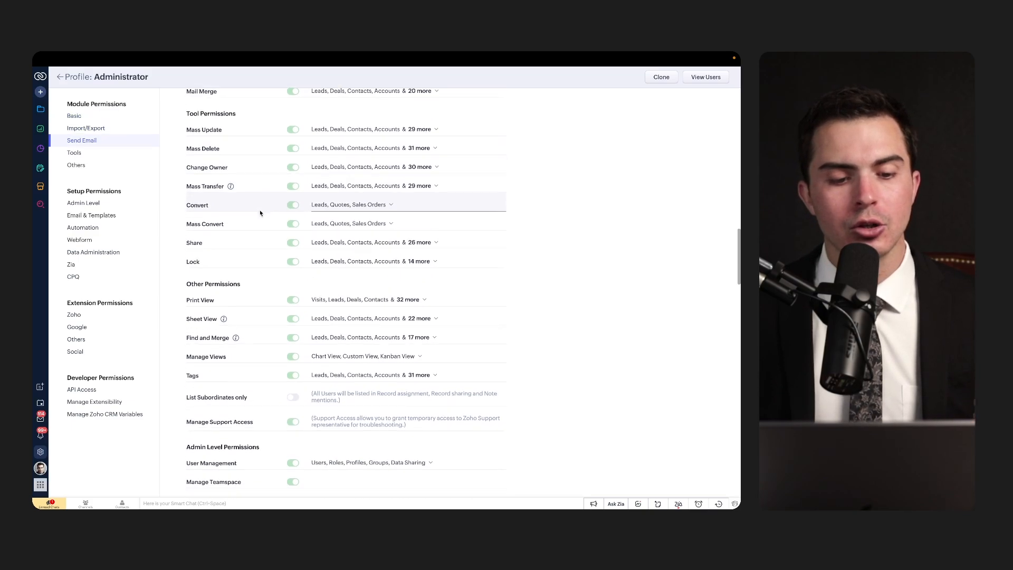
left_click(59, 77)
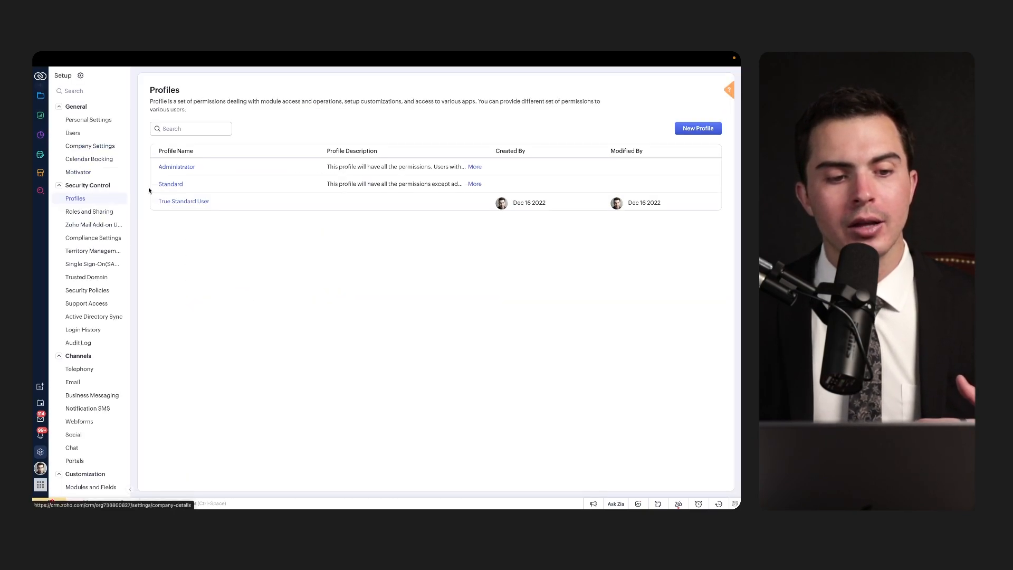
Step: Fill a New Role reporting to CEO with Share Data with Peers, renaming it from Test to Manager
left_click(91, 211)
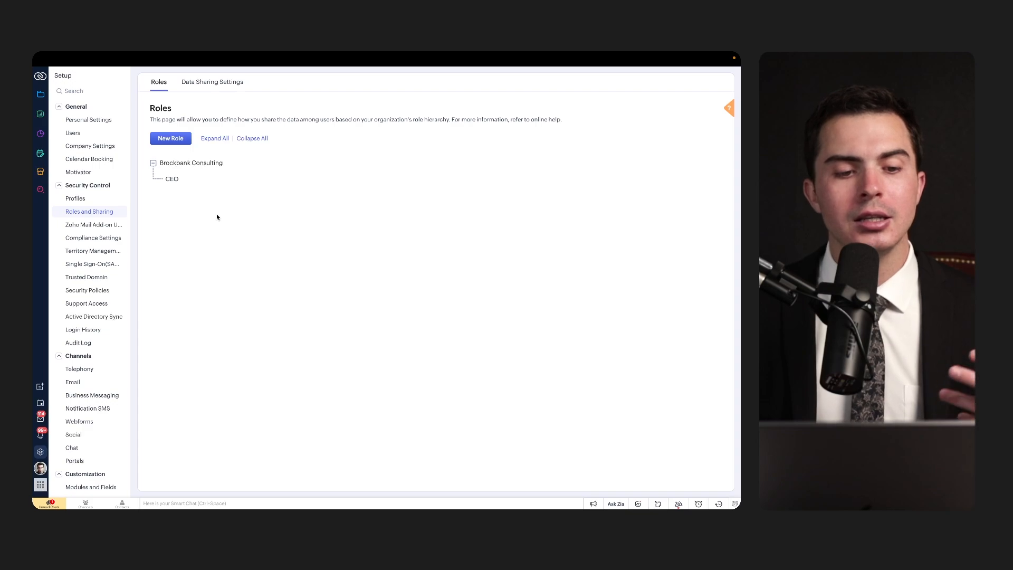
left_click(171, 138)
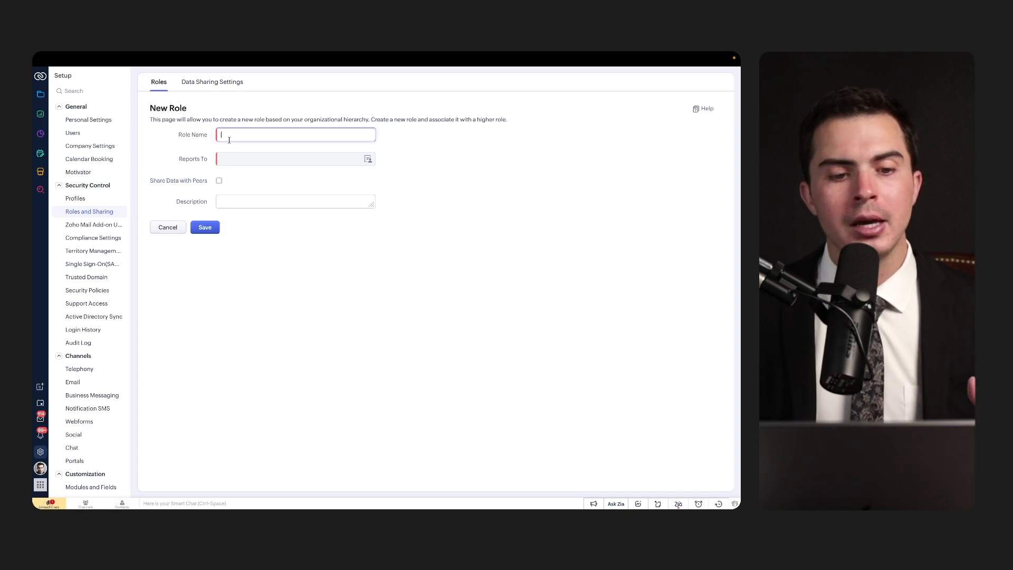
type("Test")
left_click(232, 160)
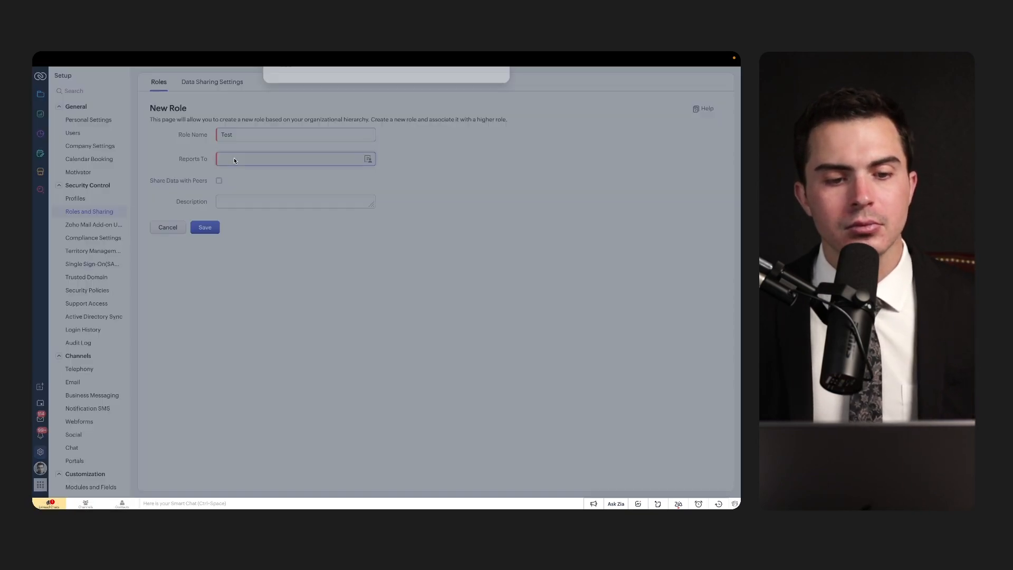
left_click(286, 112)
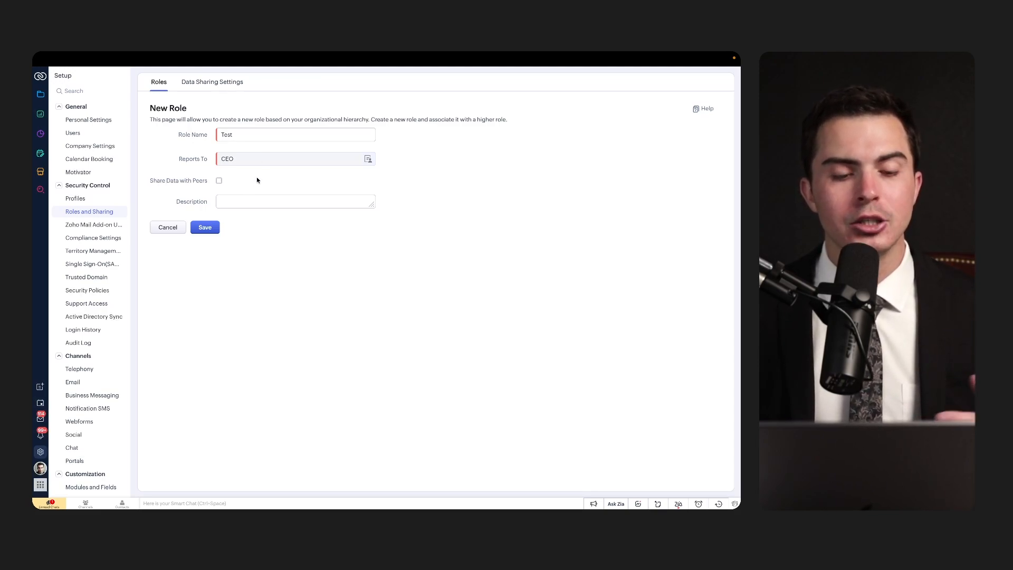
left_click(219, 181)
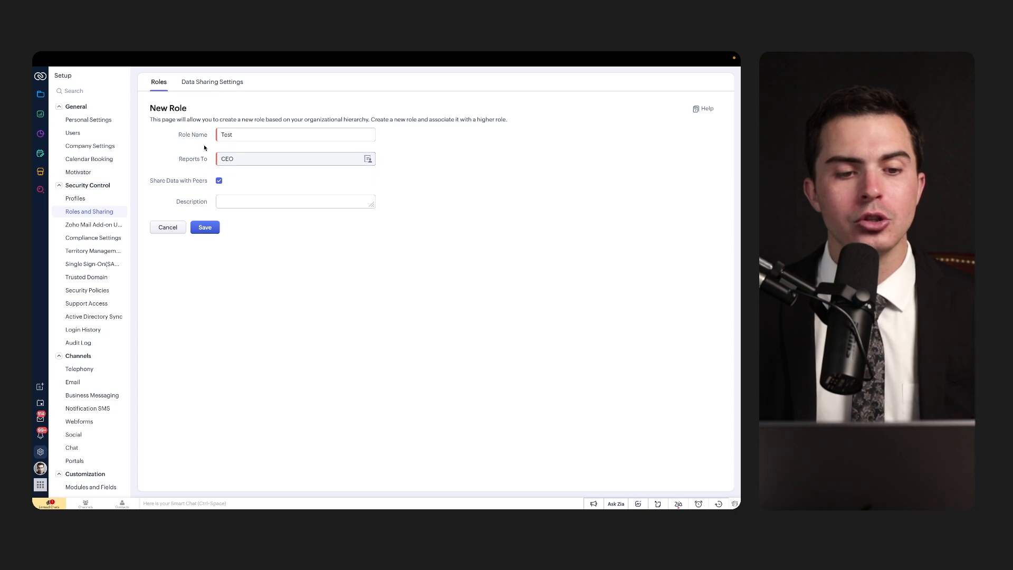
double_click(227, 134)
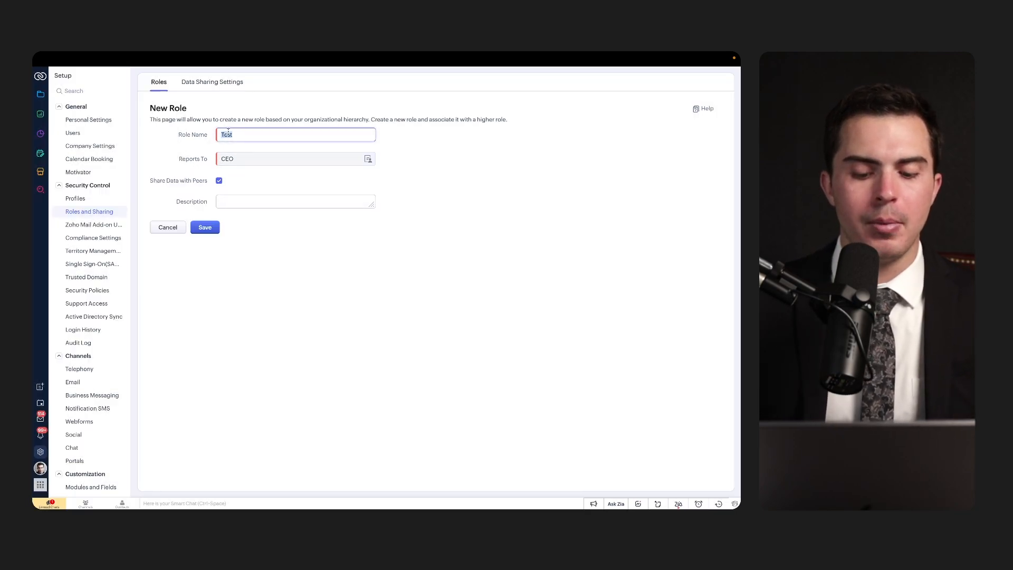
type("Manager")
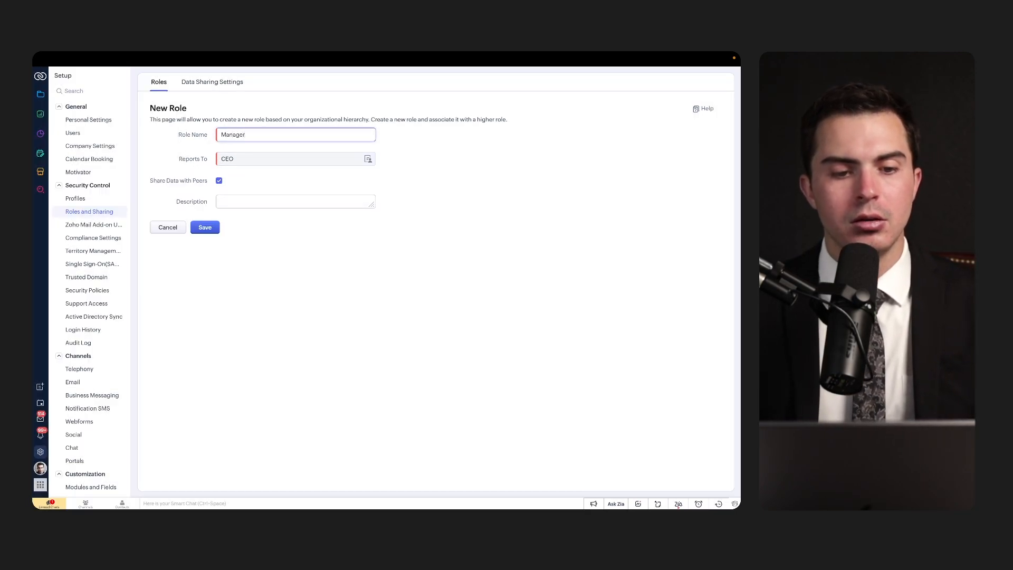
left_click(244, 162)
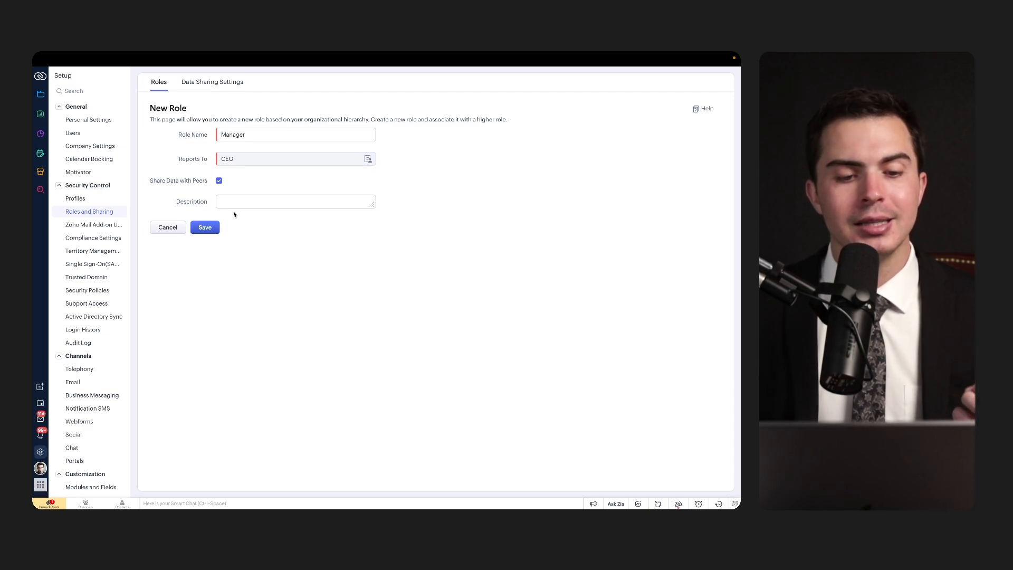
Step: Open Data Sharing Settings and check Leads default access, leaving it Private
left_click(216, 82)
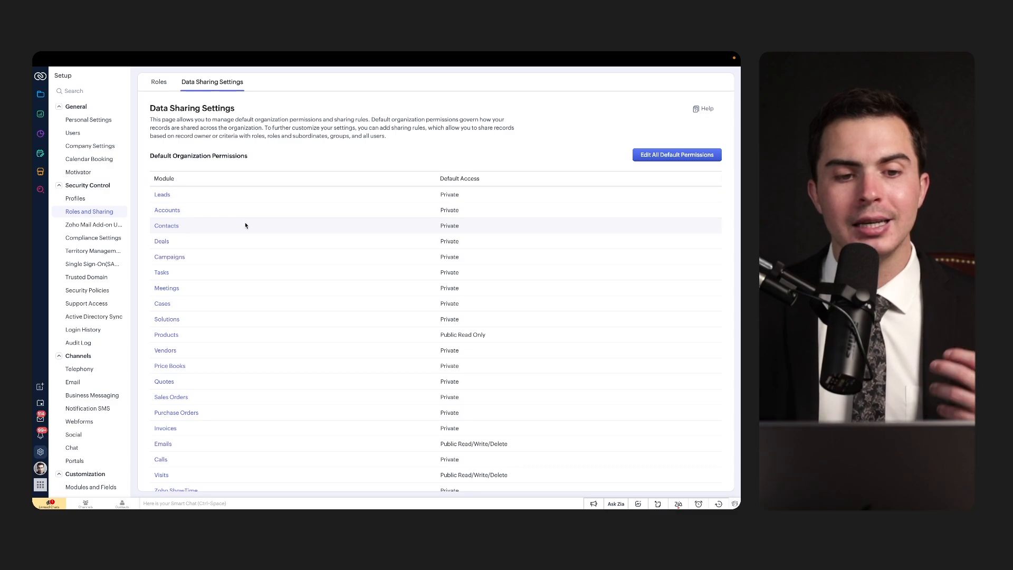
left_click(163, 194)
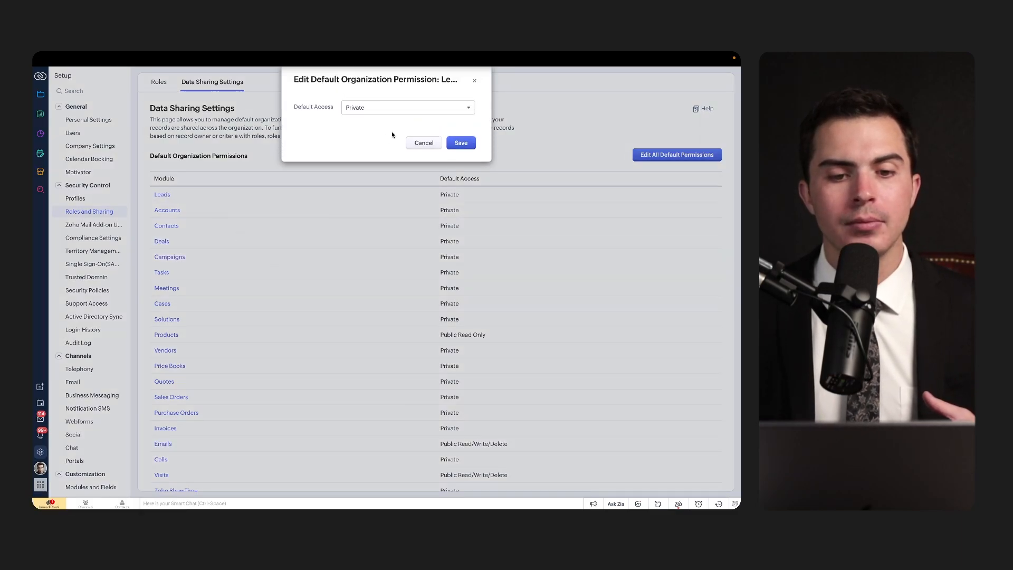
left_click(429, 108)
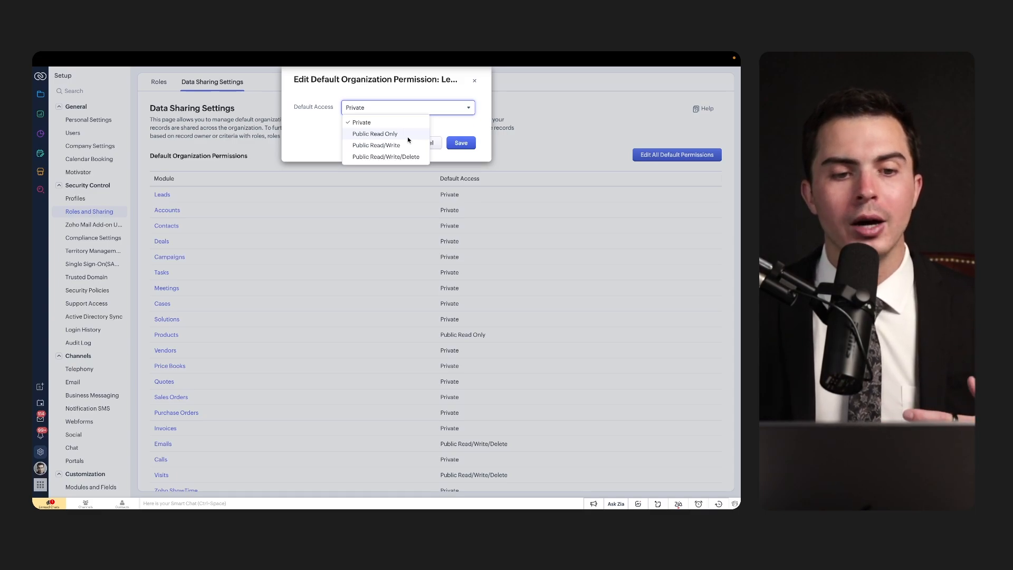
left_click(341, 125)
left_click(473, 81)
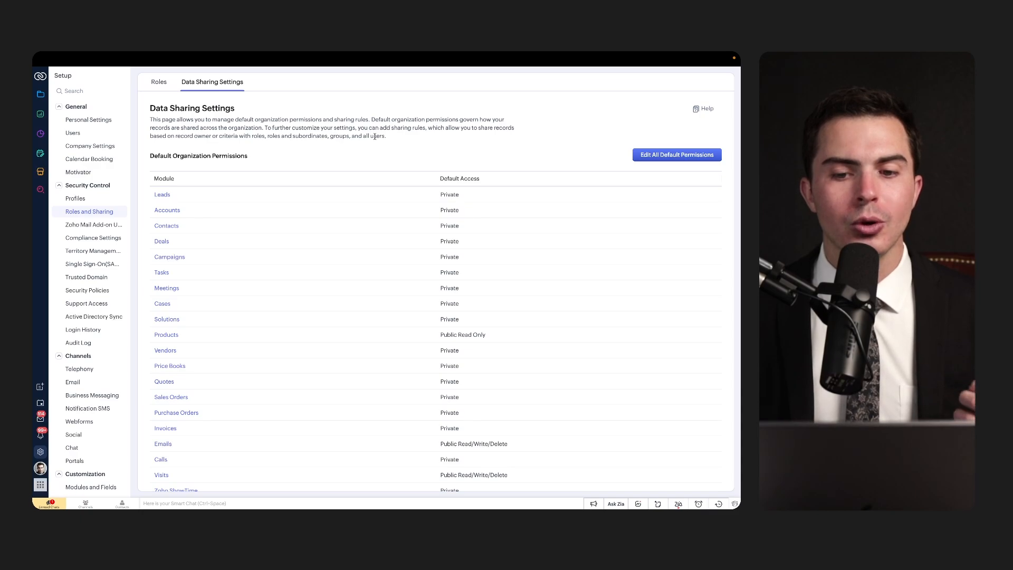
Step: Start a new Leads sharing rule with records shared from the CEO role
scroll(375, 230, "down", 20)
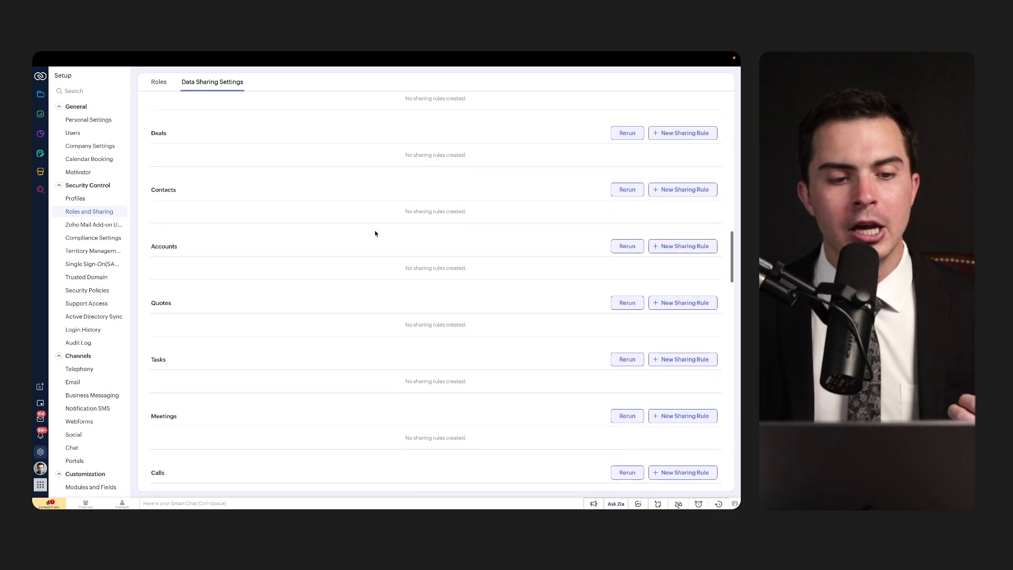
scroll(375, 233, "up", 2)
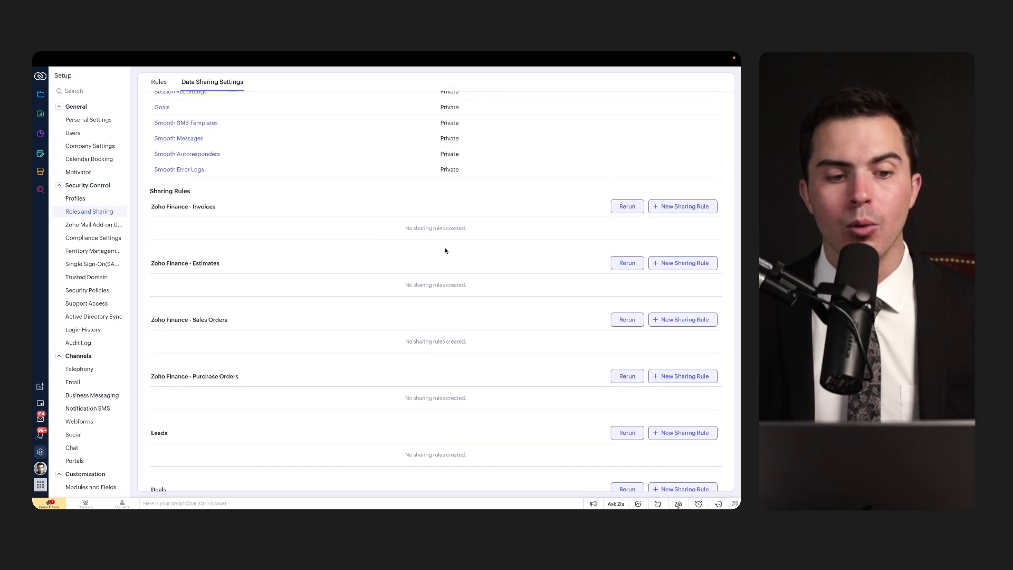
scroll(446, 251, "down", 2)
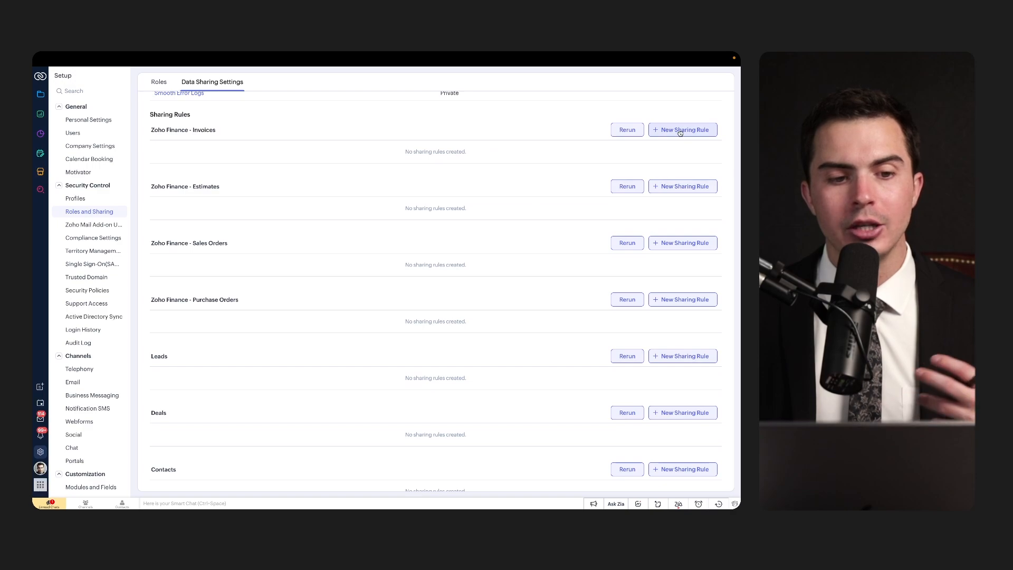
scroll(677, 176, "down", 3)
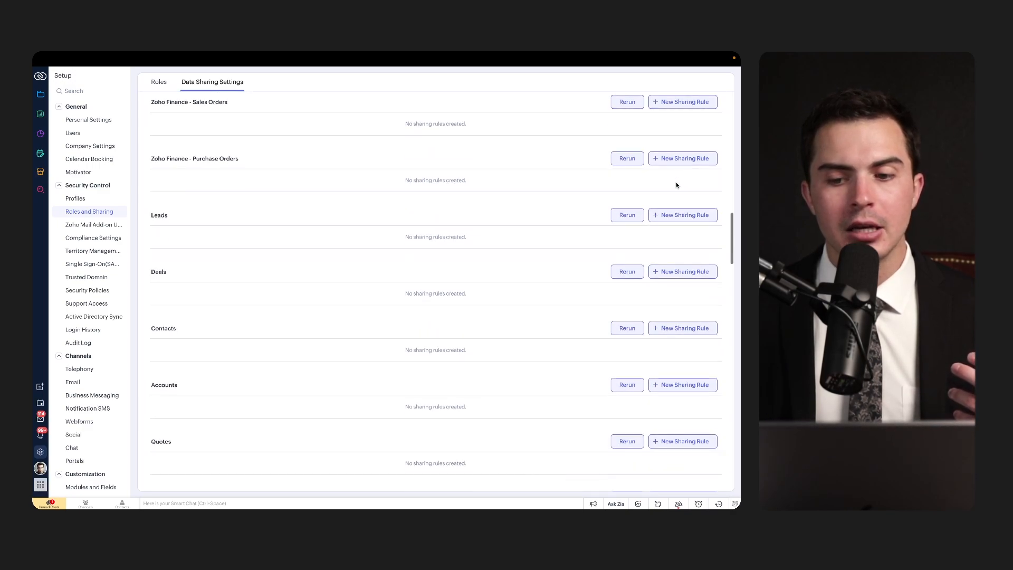
left_click(675, 215)
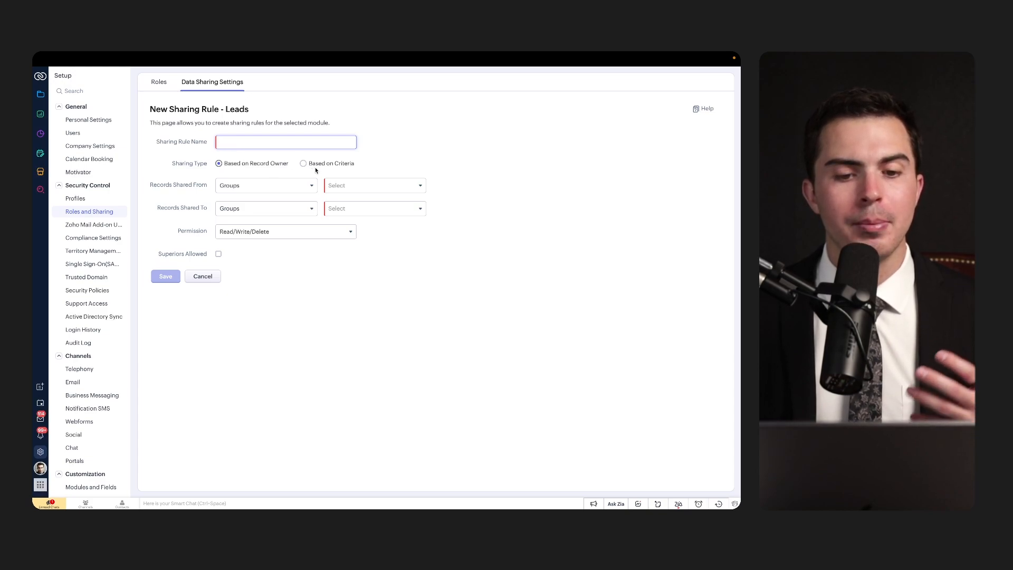
left_click(244, 189)
left_click(355, 186)
left_click(293, 187)
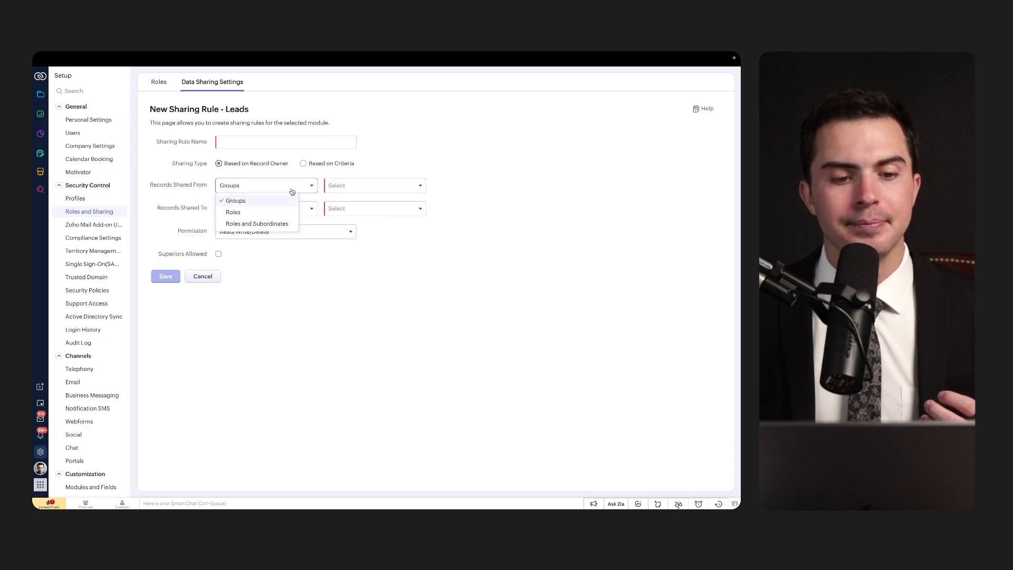
left_click(280, 211)
left_click(358, 186)
left_click(338, 198)
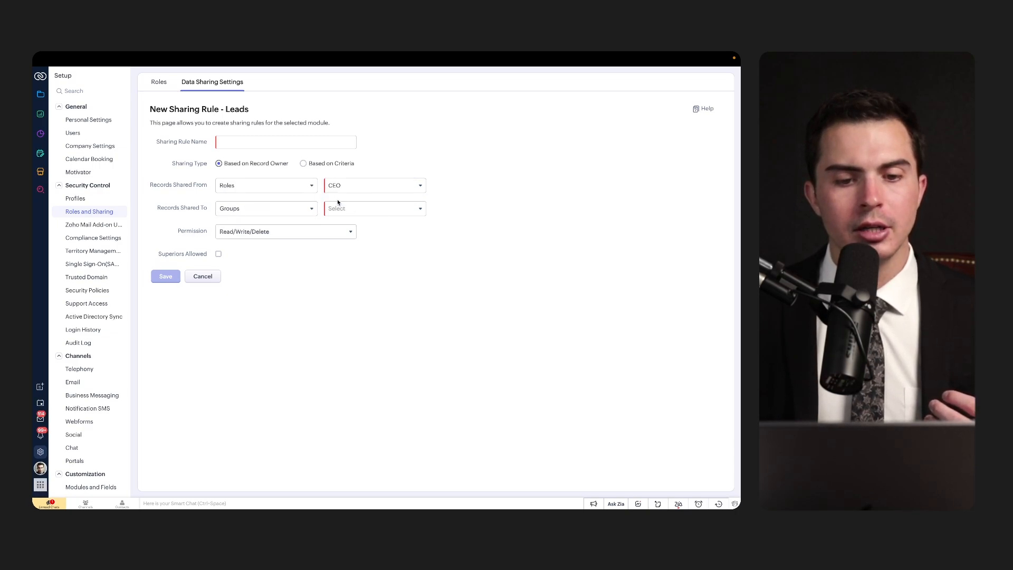
Step: Share the CEO role's lead records with the All Users group
left_click(235, 211)
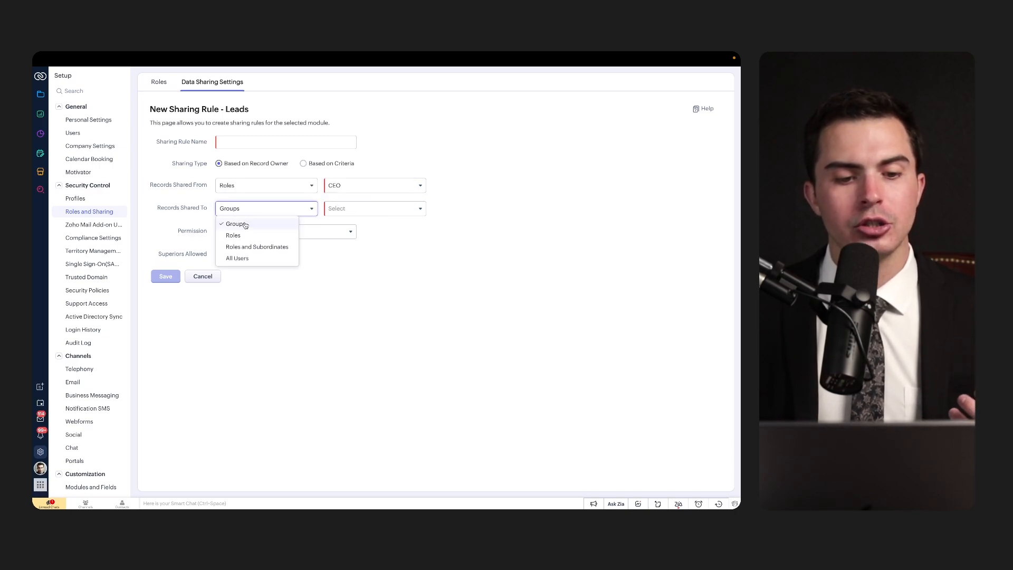
left_click(251, 235)
left_click(338, 209)
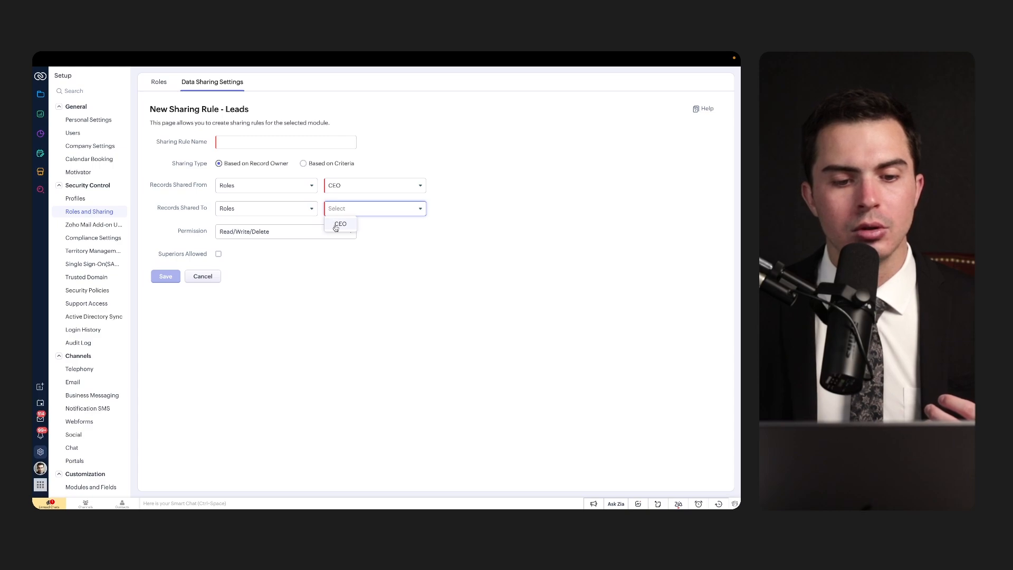
left_click(290, 211)
left_click(284, 226)
left_click(351, 209)
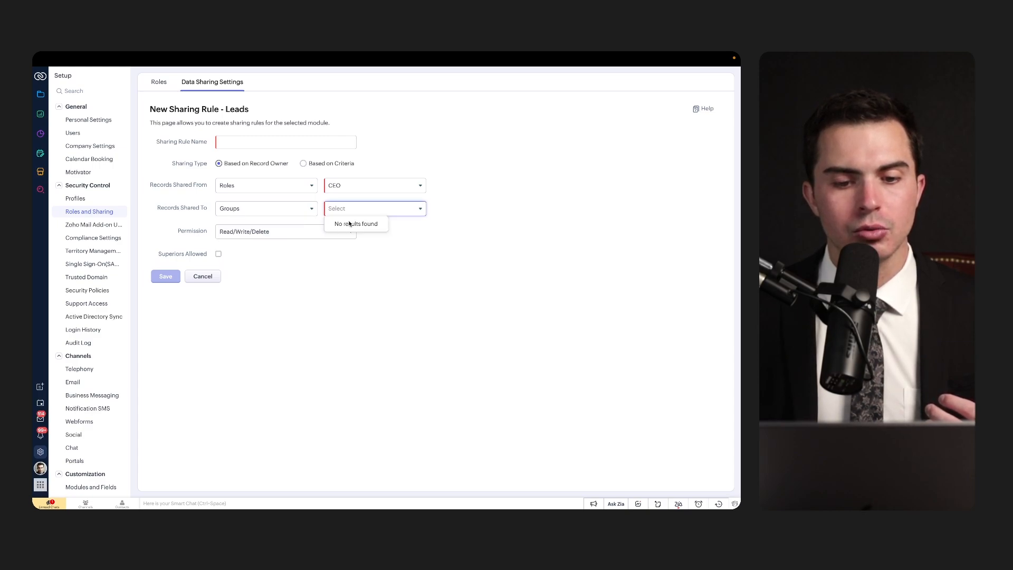
left_click(311, 211)
left_click(293, 257)
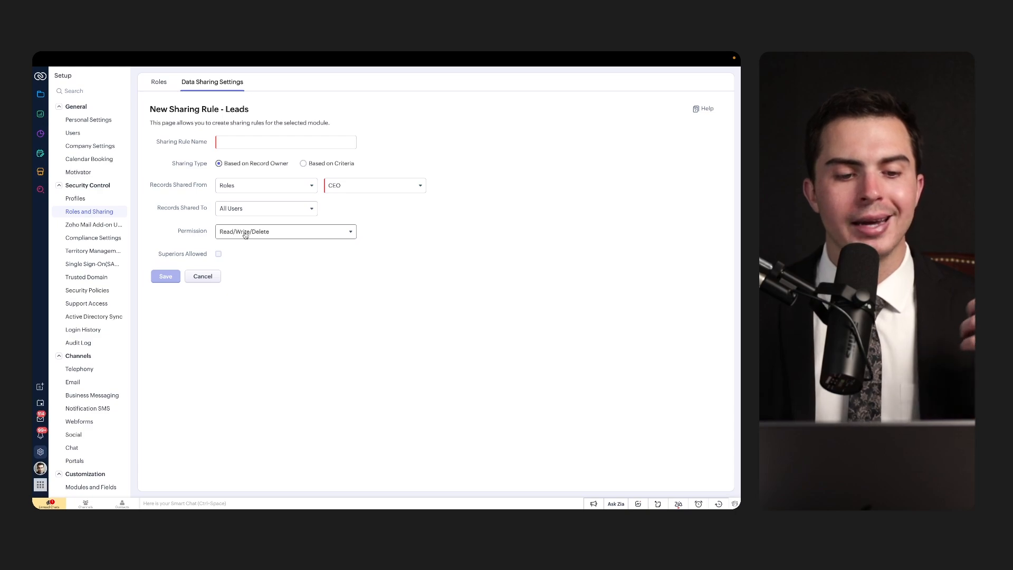
Step: Discard the unsaved sharing rule and show the 30 minutes meeting booking's actions
left_click(197, 280)
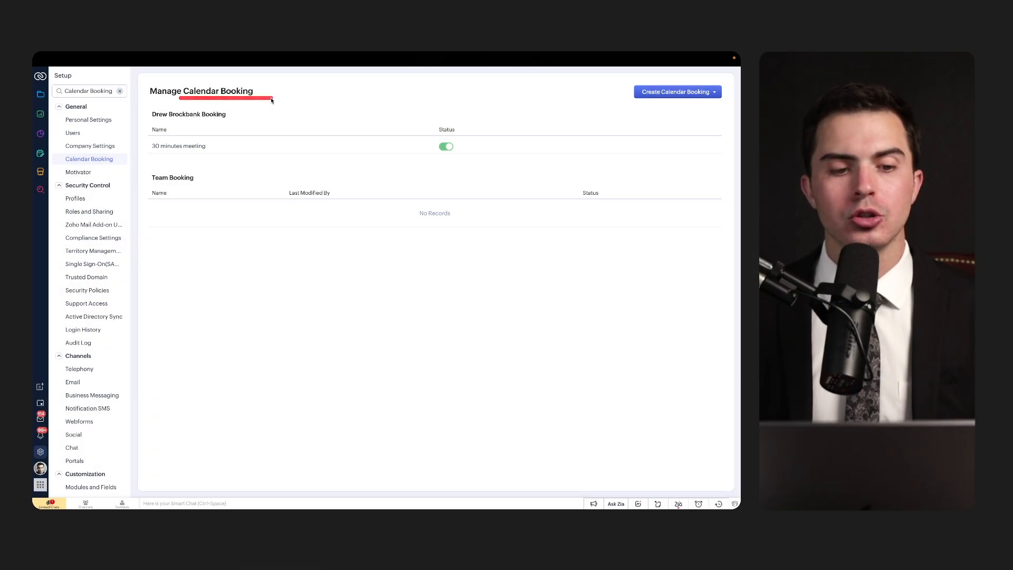
left_click(212, 147)
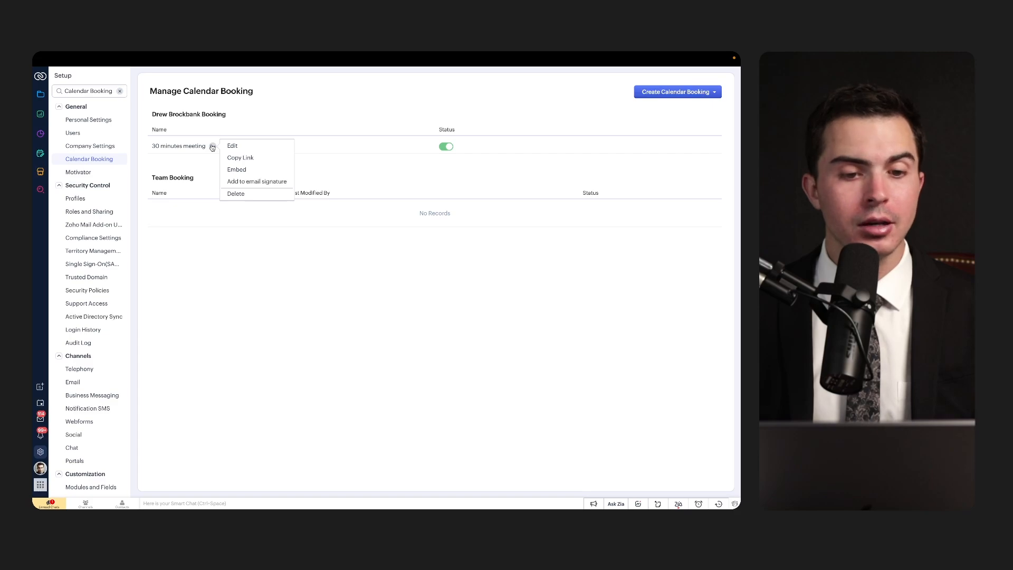
Step: Copy the 30 minutes meeting booking link and load it in a new tab
left_click(248, 158)
key("super+t")
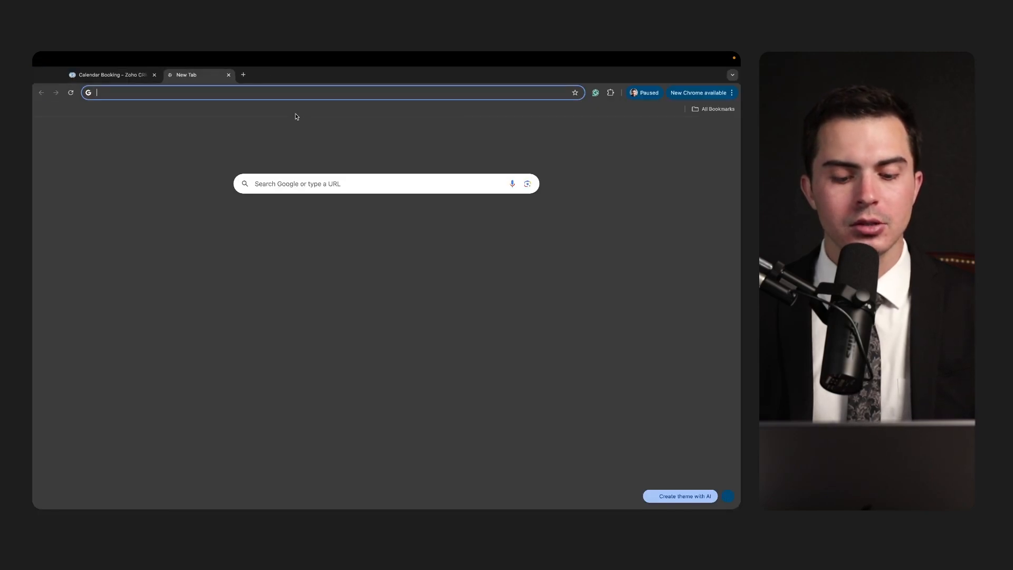
key("super+v")
key("Return")
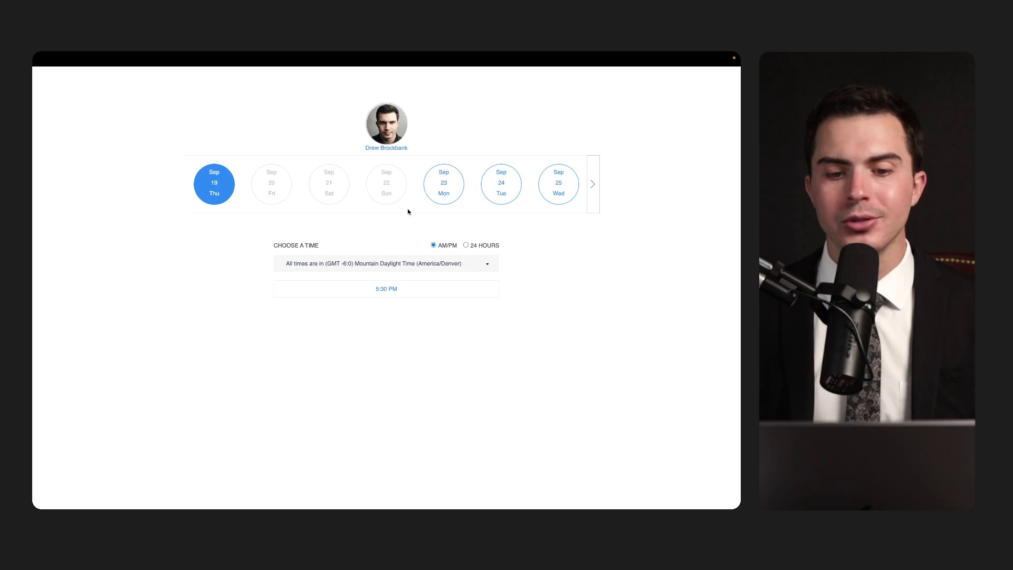
Step: Check available time slots on Sep 23, Sep 24 and Sep 25
left_click(442, 190)
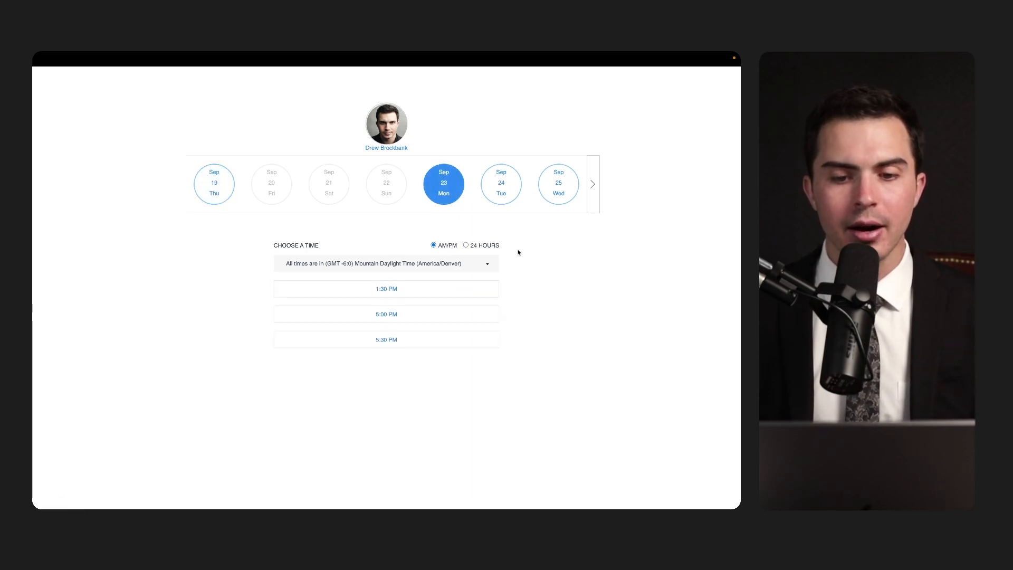
left_click(502, 185)
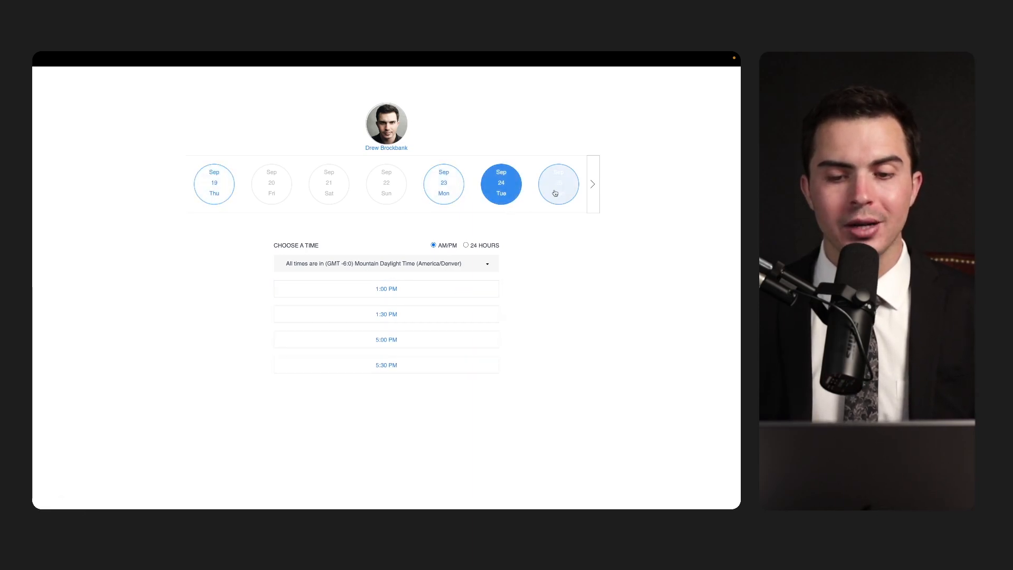
left_click(558, 185)
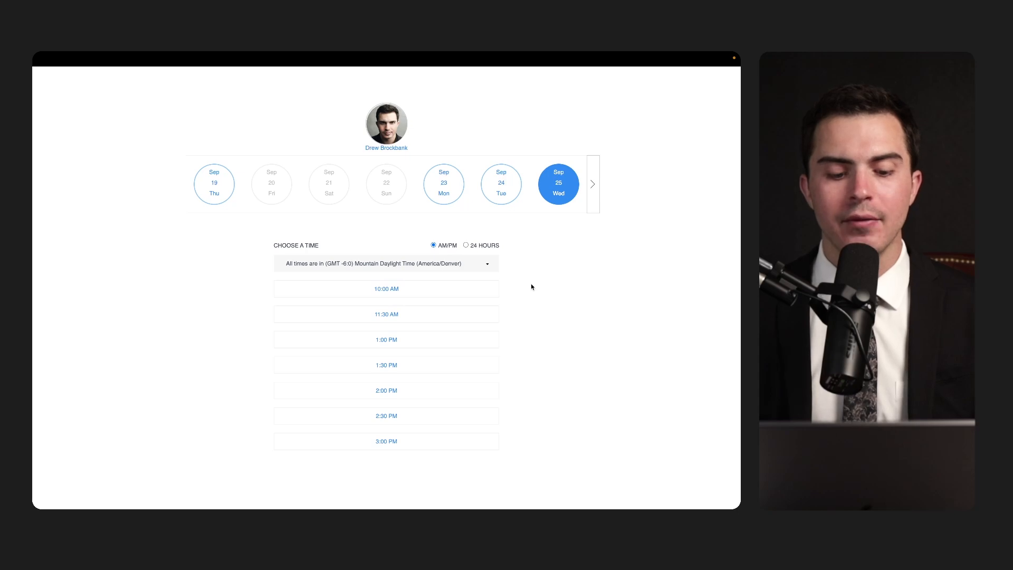
Step: Go to bookings.zoho.com in a new tab and start adding an appointment
key("super+t")
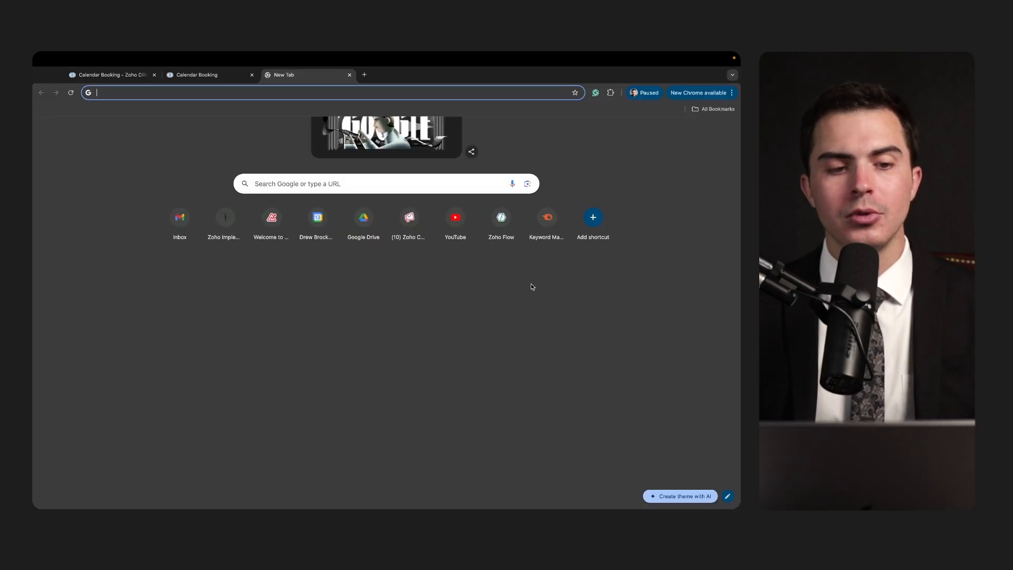
type("bookings.zoho.c")
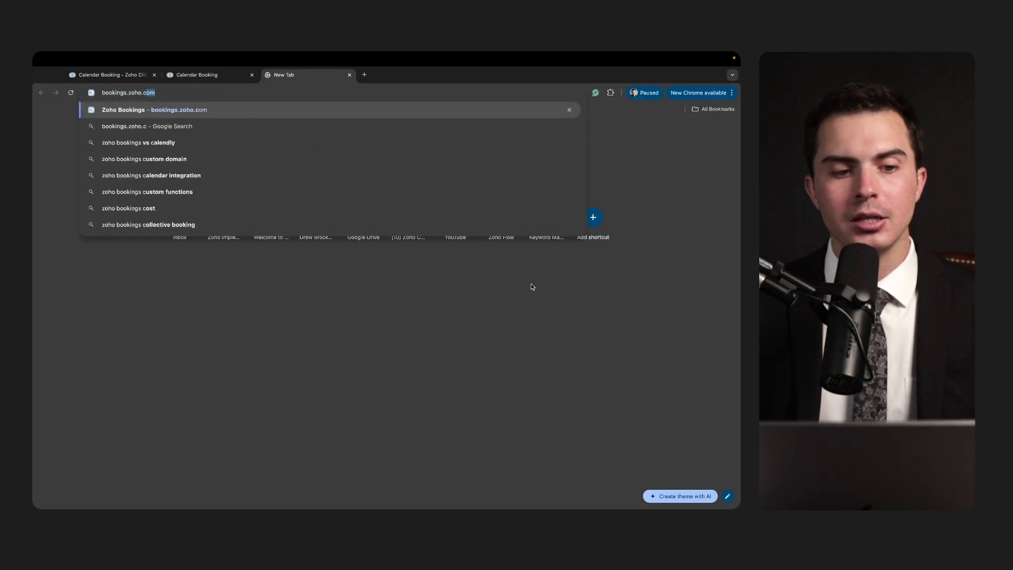
key("Return")
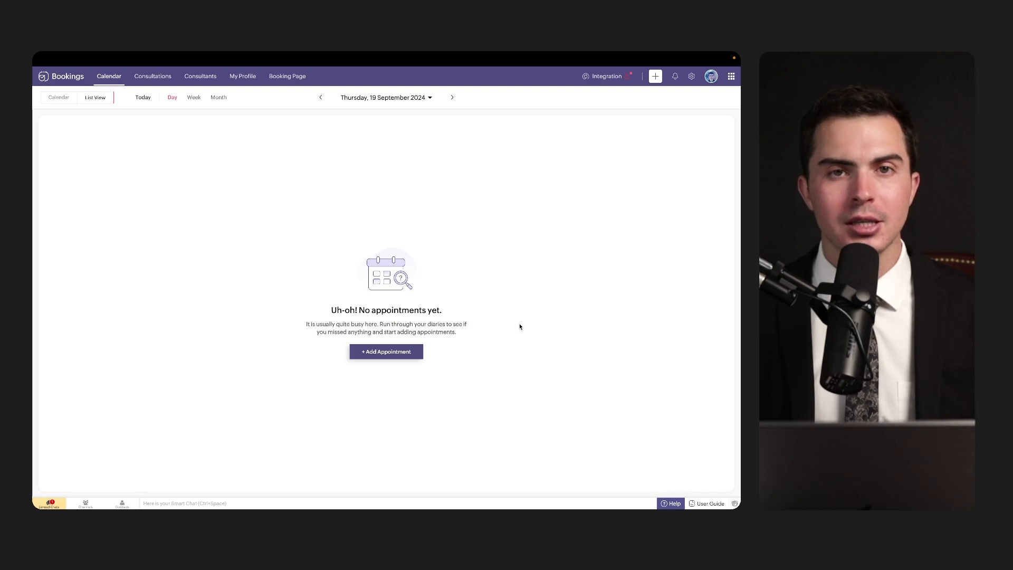
left_click(409, 353)
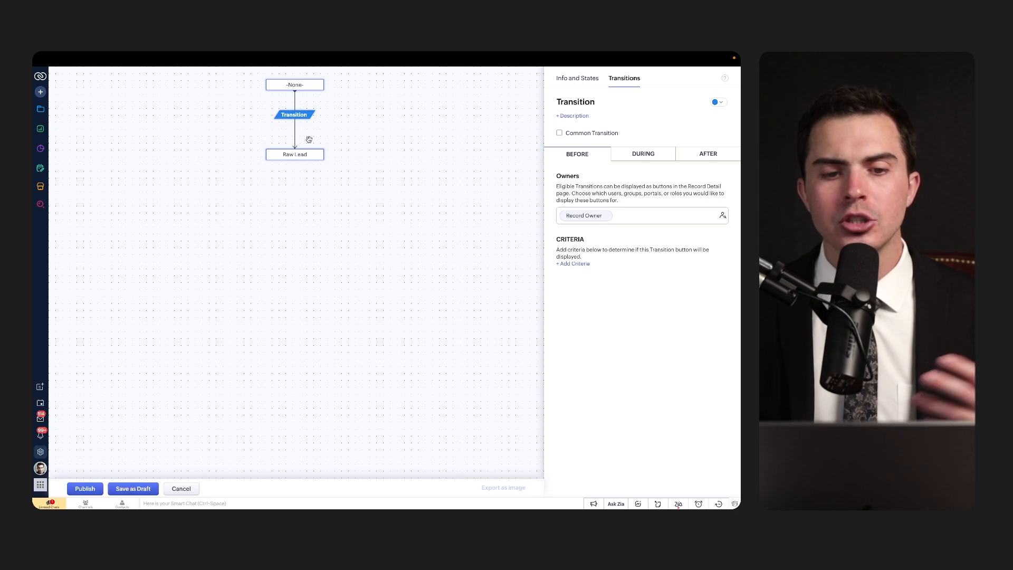
Step: Add an action to the During stage of the Transition into Raw Lead
left_click(363, 149)
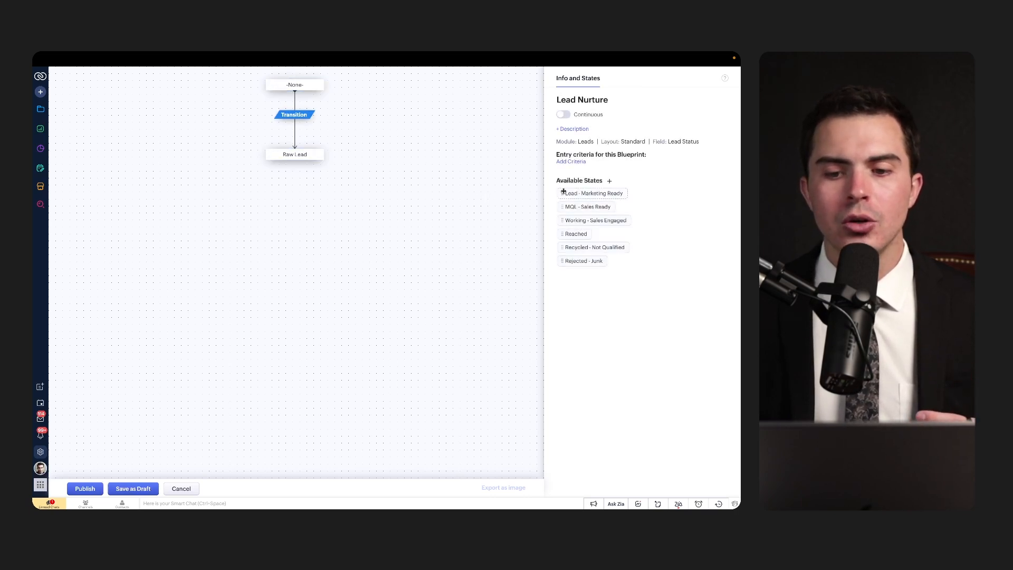
left_click(293, 114)
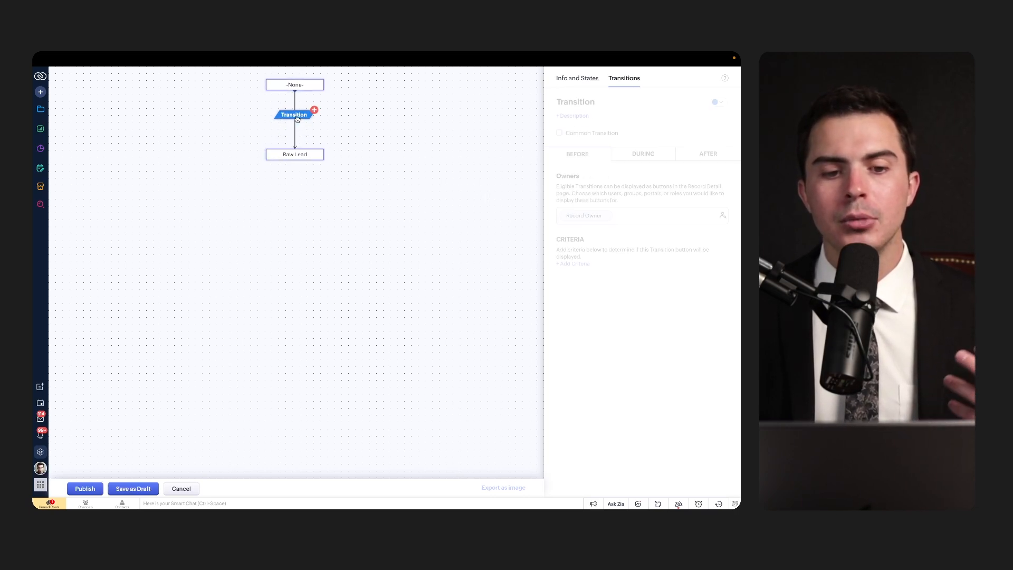
left_click(643, 153)
left_click(583, 240)
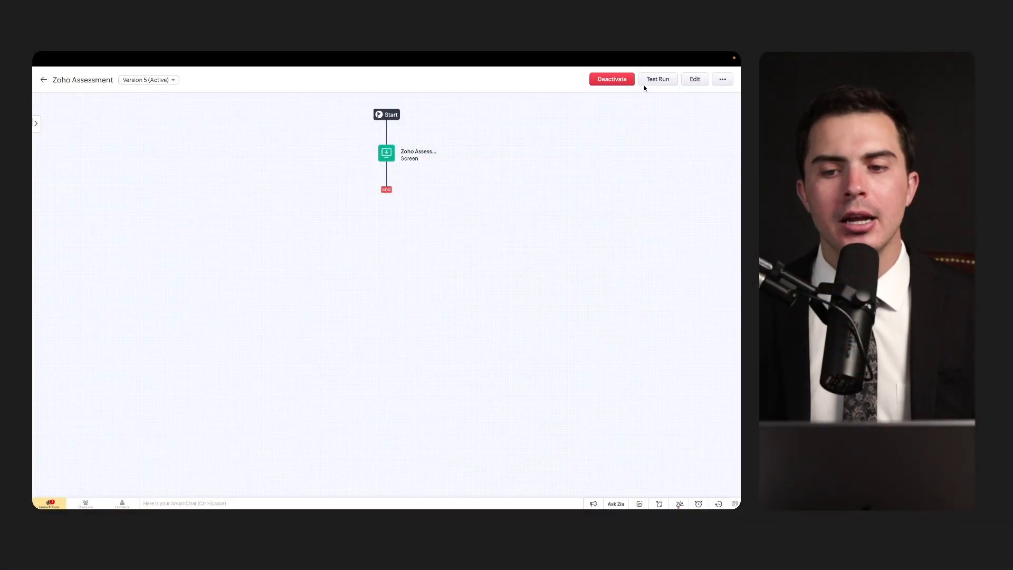
Step: Test-run the Zoho Assessment flow and inspect its question fields
left_click(651, 81)
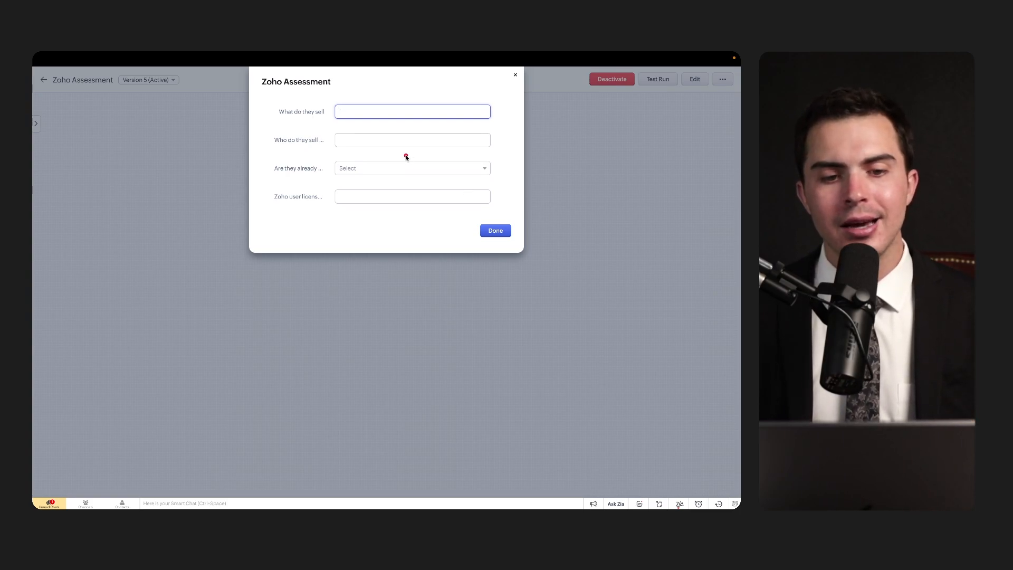
left_click_drag(273, 121, 468, 120)
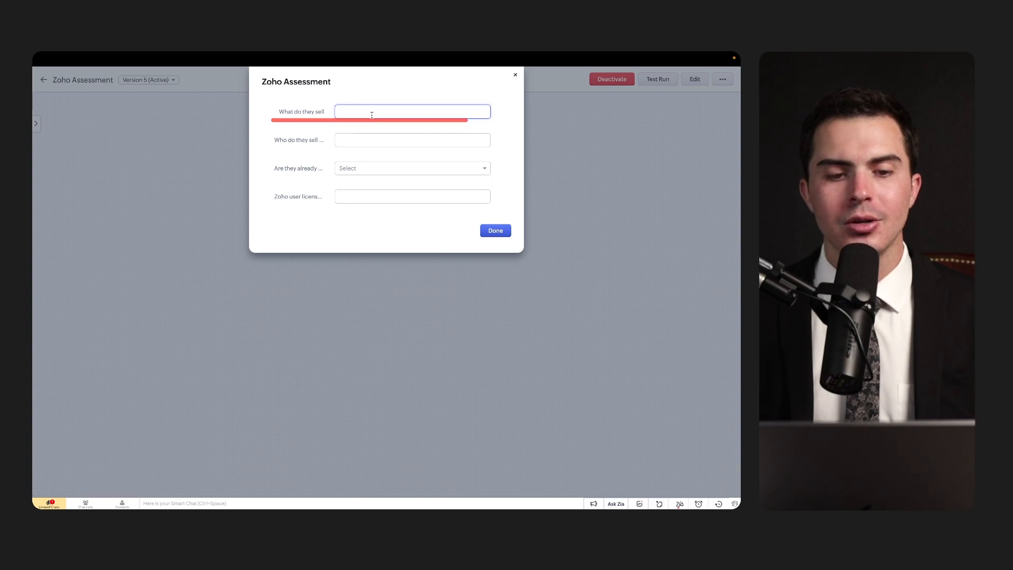
left_click_drag(279, 117, 332, 116)
left_click_drag(273, 144, 320, 144)
left_click_drag(270, 172, 323, 173)
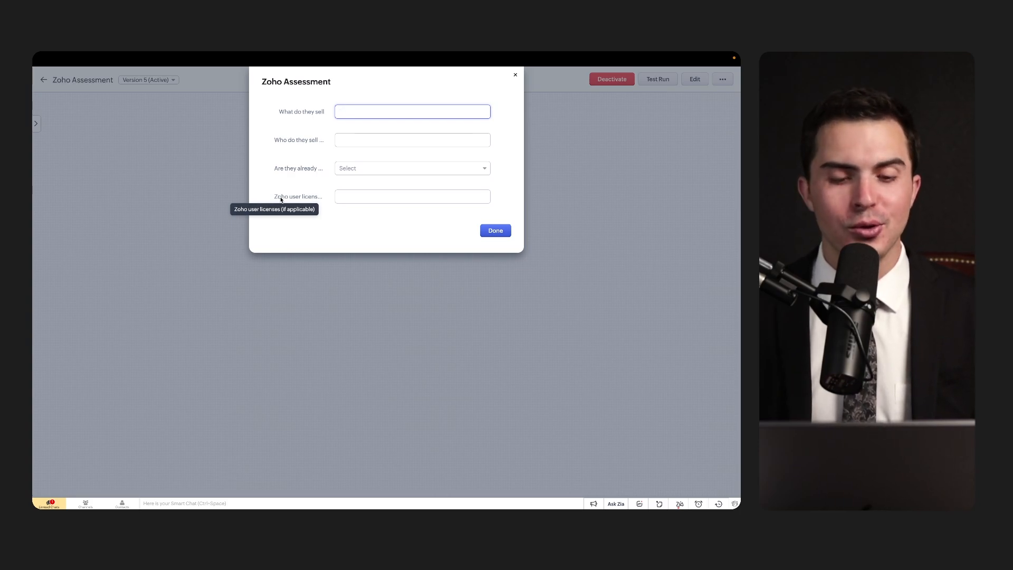
left_click_drag(270, 205, 344, 205)
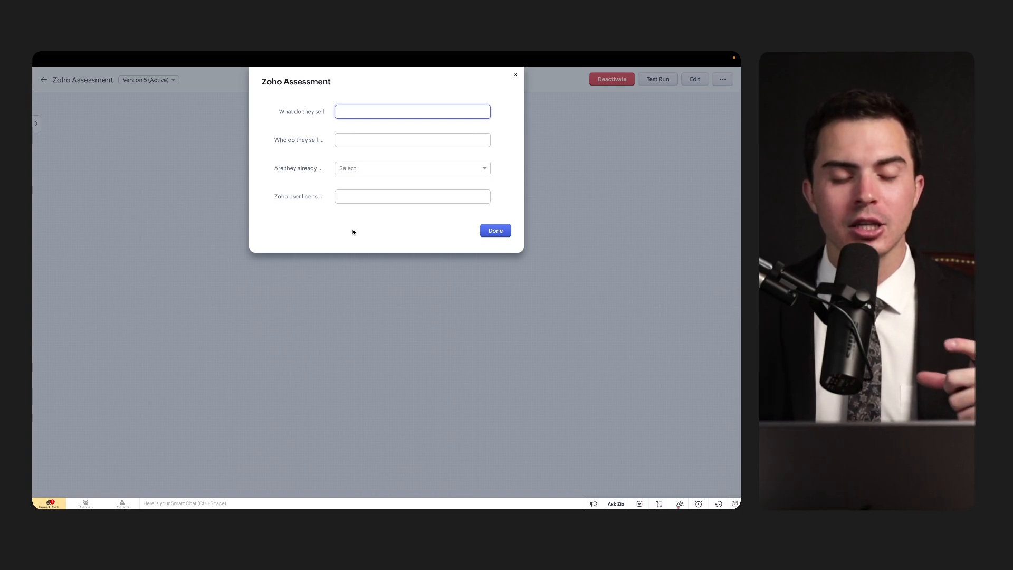
left_click(356, 138)
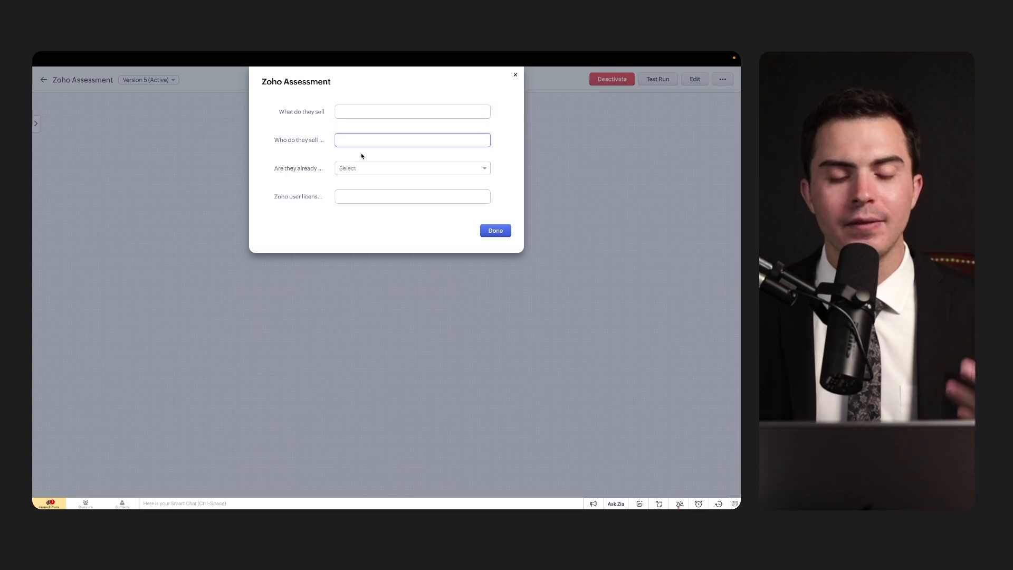
left_click(363, 157)
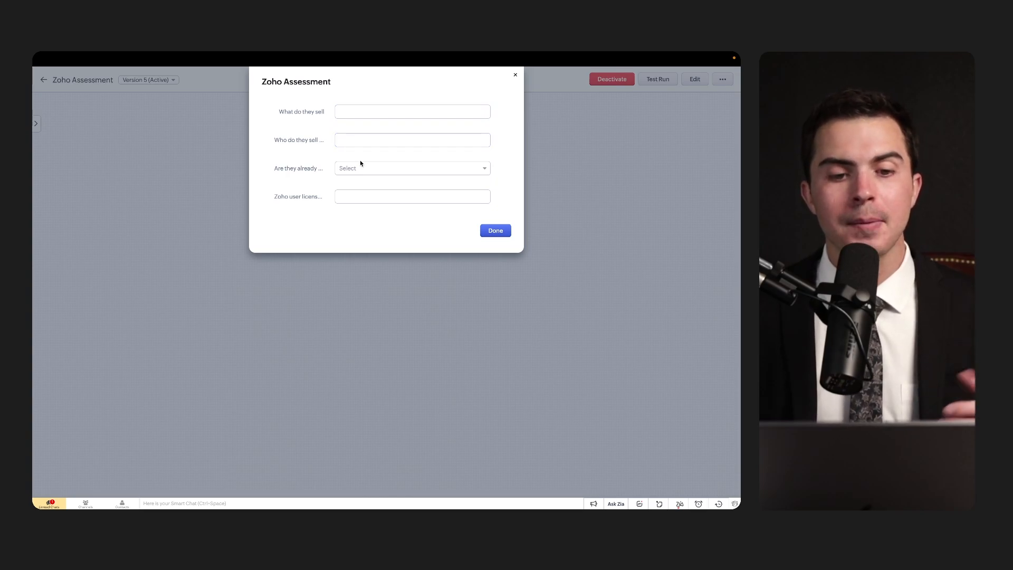
Step: Dismiss the browser context menu and close the Zoho Assessment question screen
right_click(397, 101)
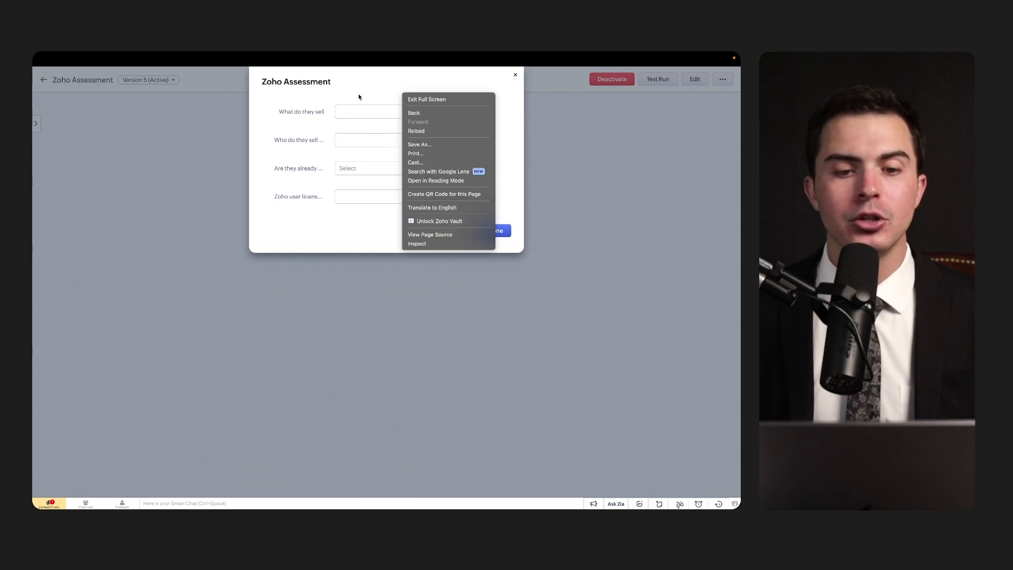
left_click(318, 97)
mouse_move(359, 100)
left_mouse_down()
mouse_move(296, 93)
mouse_move(276, 232)
mouse_move(406, 221)
mouse_move(375, 234)
mouse_move(264, 368)
left_mouse_up()
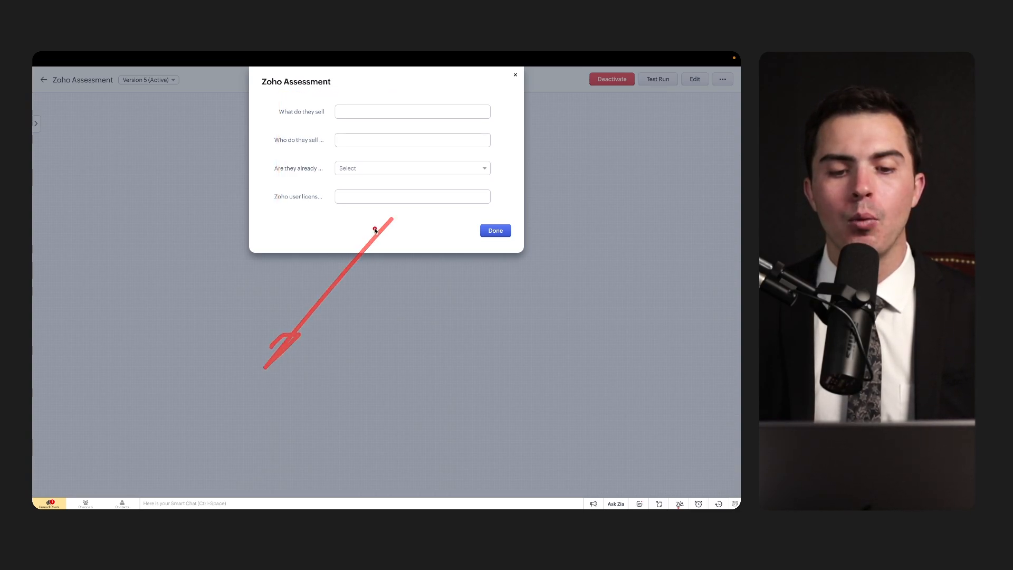
left_click_drag(377, 222, 377, 342)
mouse_move(349, 331)
left_mouse_down()
mouse_move(387, 346)
mouse_move(420, 282)
left_mouse_up()
mouse_move(425, 221)
left_mouse_down()
mouse_move(551, 358)
mouse_move(565, 321)
left_mouse_up()
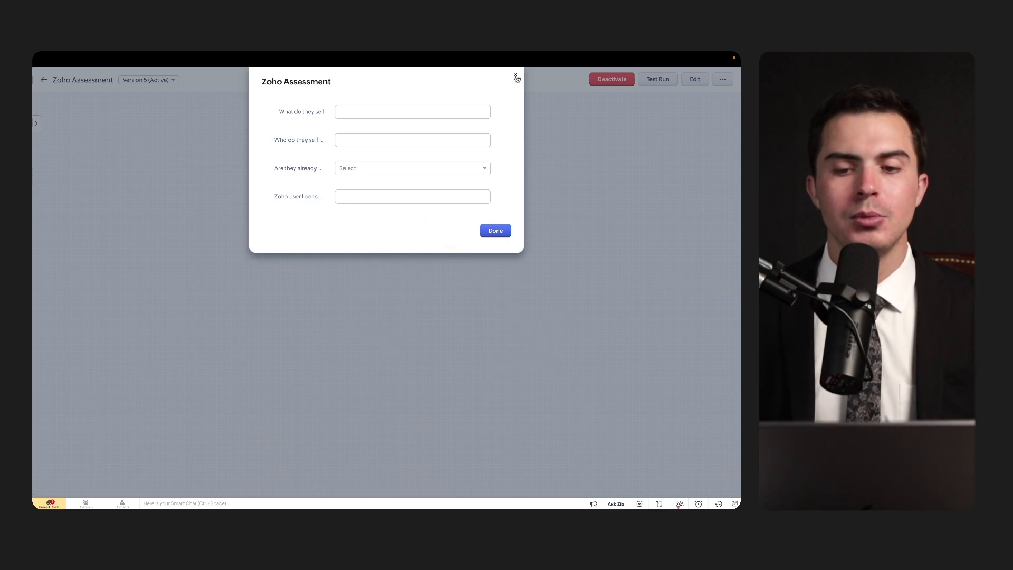
left_click(515, 76)
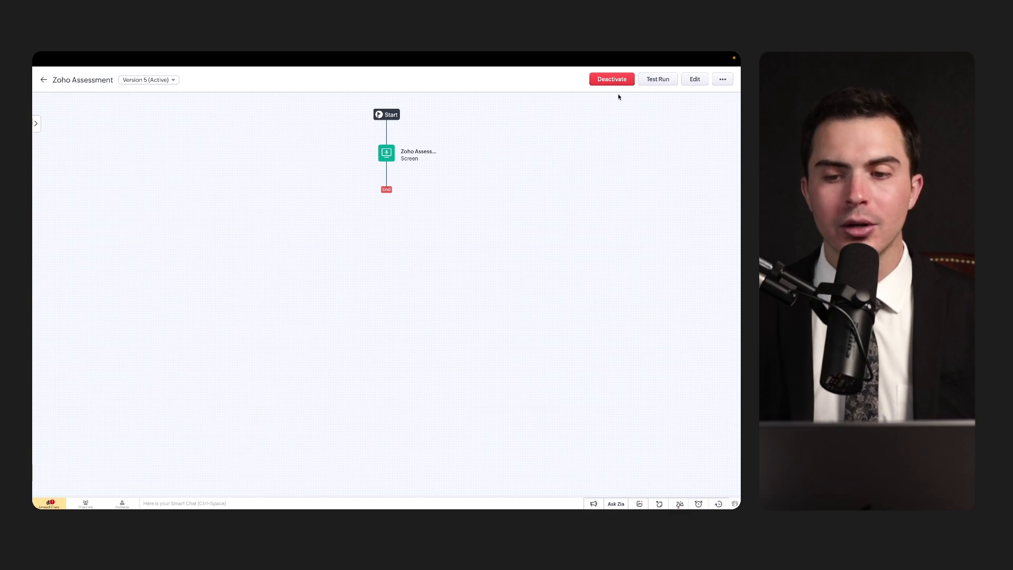
Step: Switch the Zoho Assessment flow to Draft editing and browse add-step options, adding nothing
left_click(691, 82)
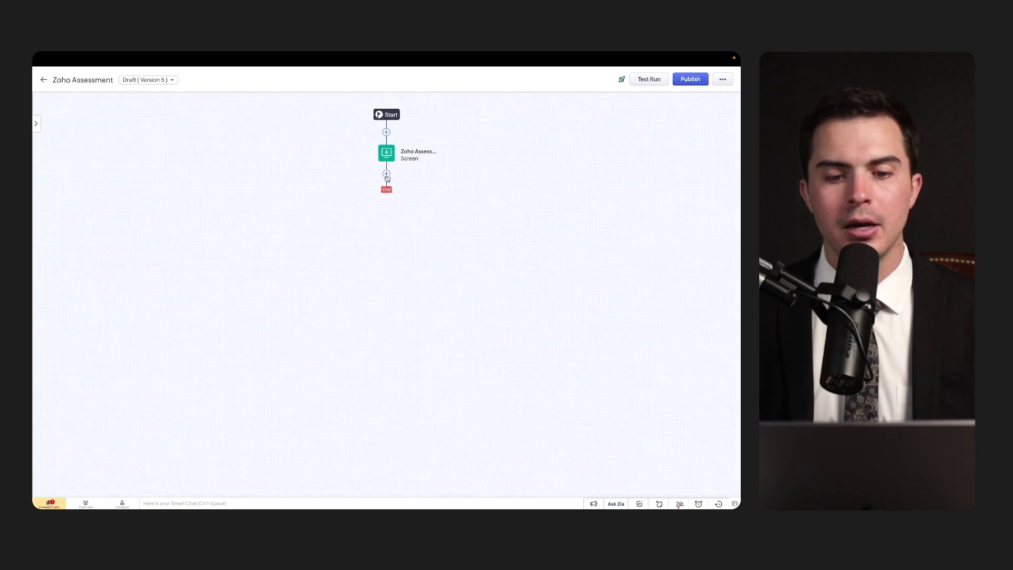
left_click(386, 176)
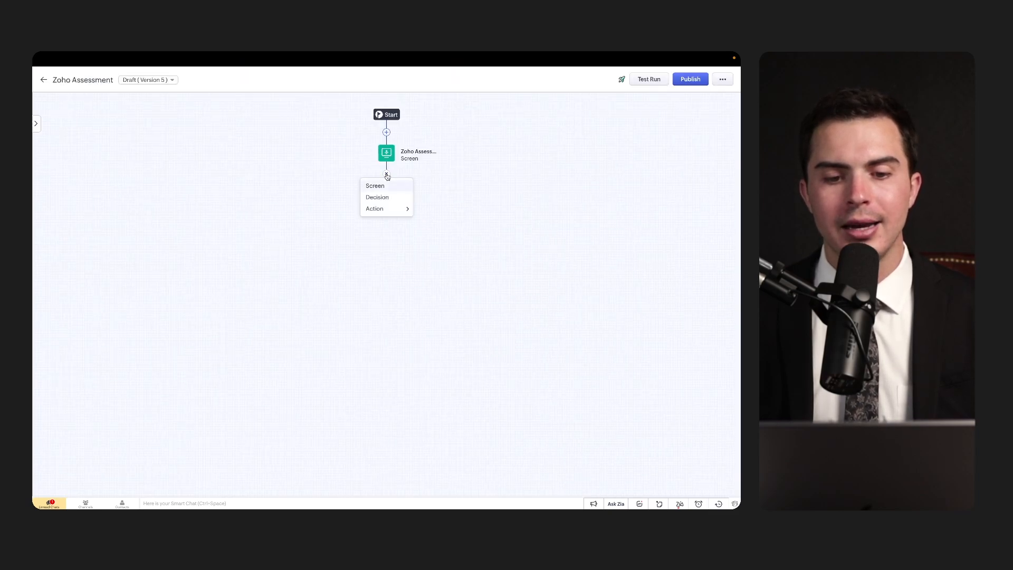
mouse_move(391, 209)
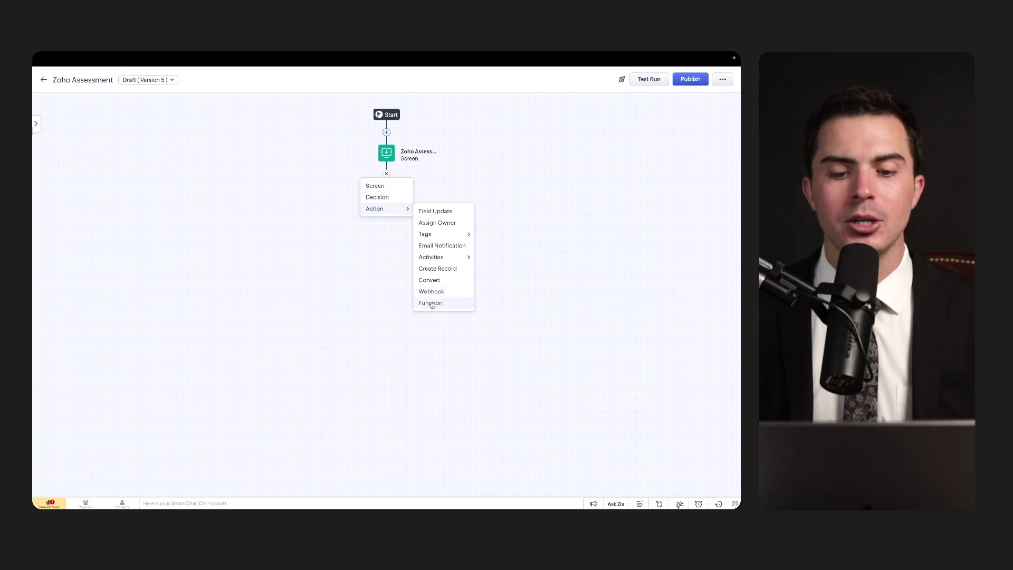
mouse_move(440, 258)
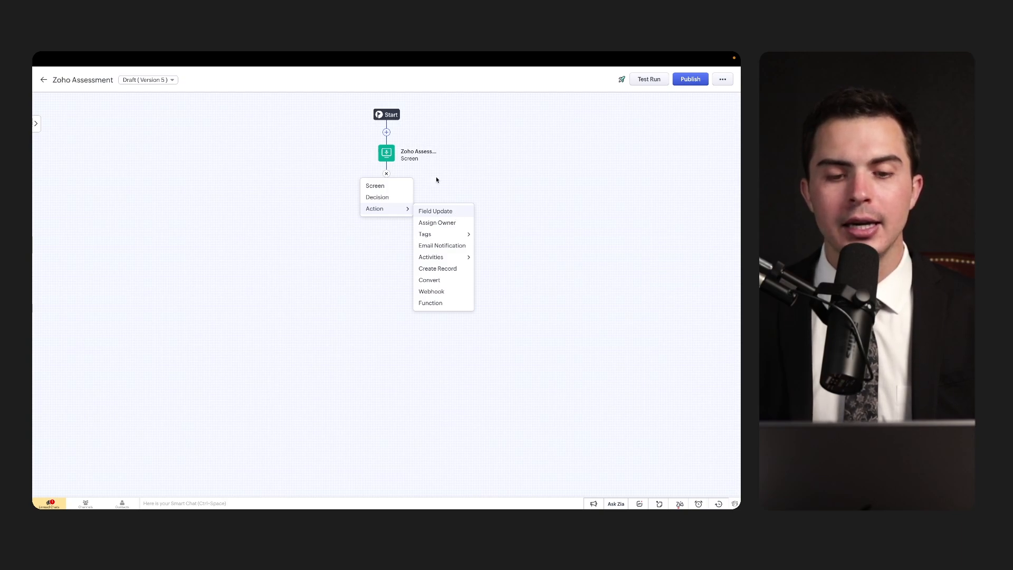
mouse_move(433, 143)
left_mouse_down()
mouse_move(366, 161)
mouse_move(434, 169)
left_mouse_up()
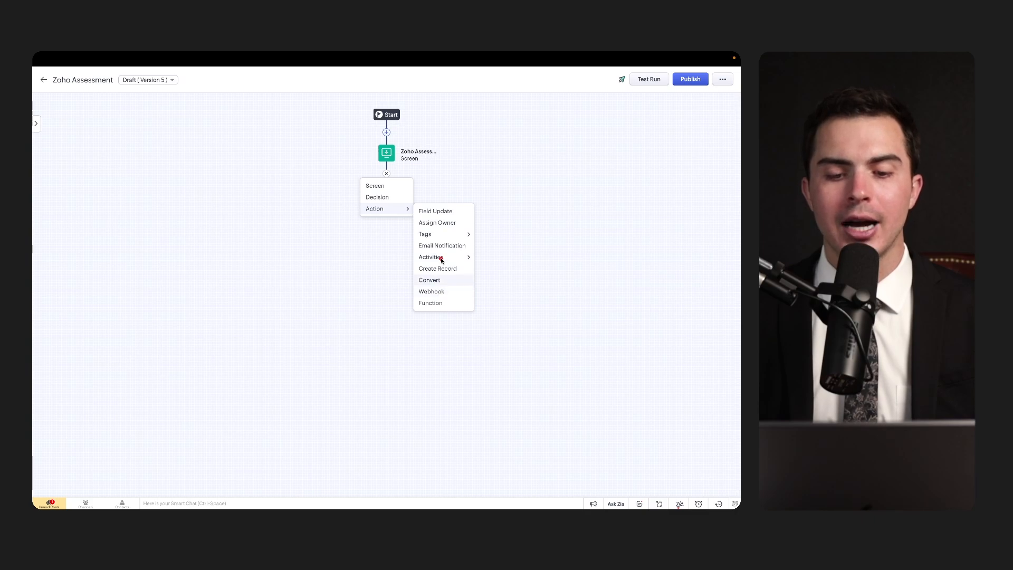
mouse_move(422, 228)
left_mouse_down()
mouse_move(473, 229)
mouse_move(455, 250)
mouse_move(467, 273)
mouse_move(421, 286)
mouse_move(445, 285)
mouse_move(420, 297)
left_mouse_up()
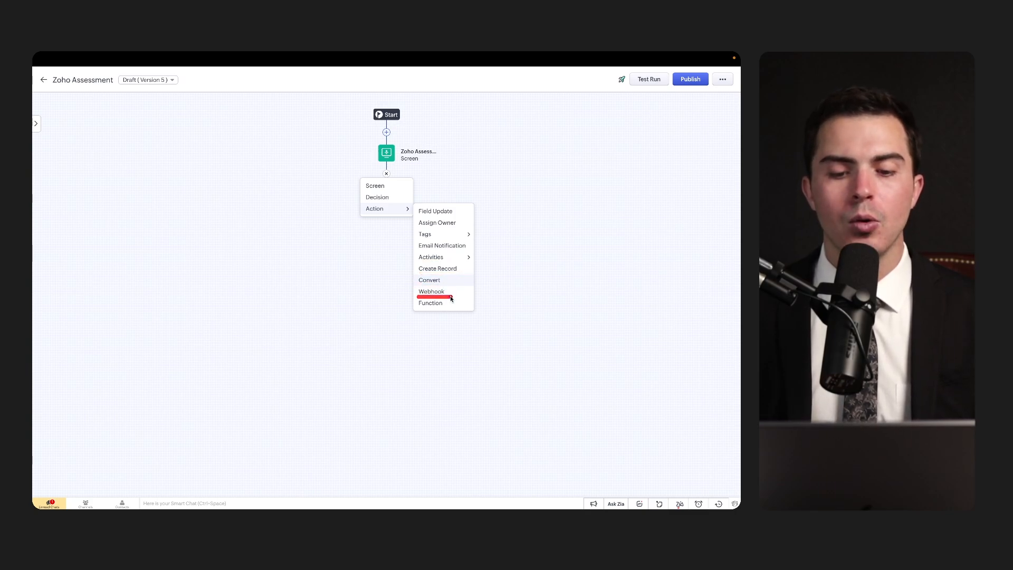
left_click_drag(417, 310, 459, 308)
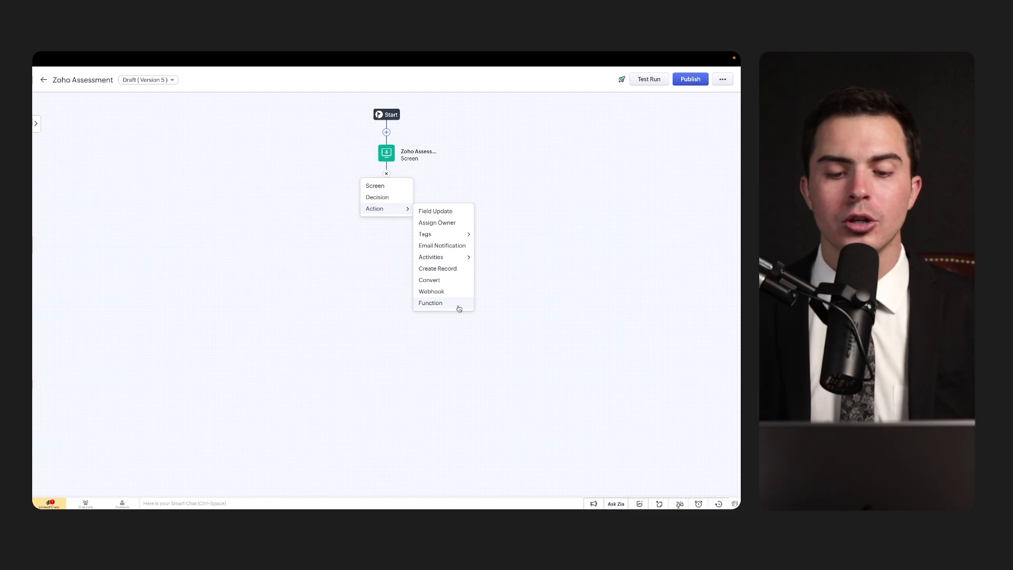
left_click(502, 256)
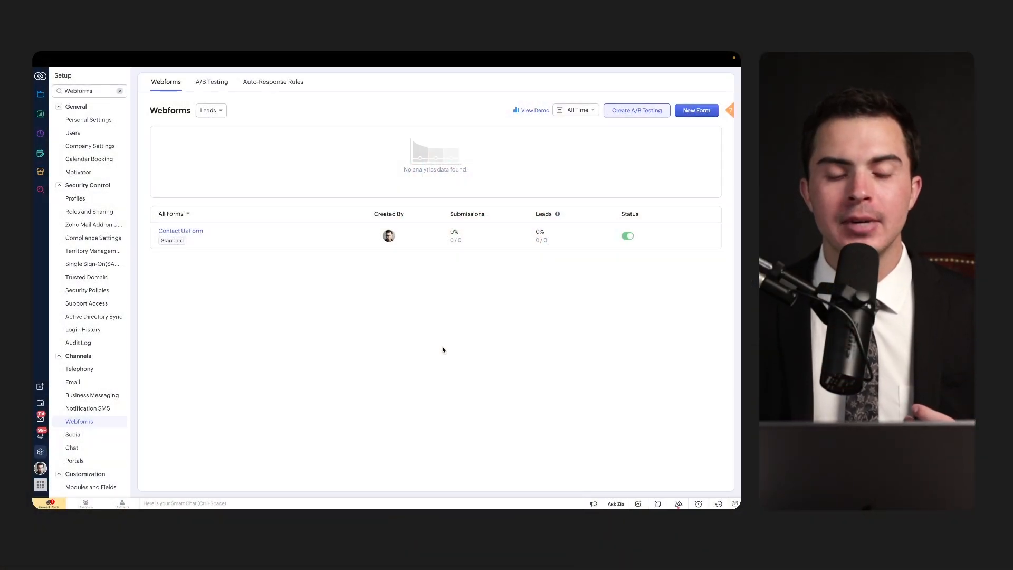
Step: Open the Contact Us Form webform in its editor
left_click(191, 230)
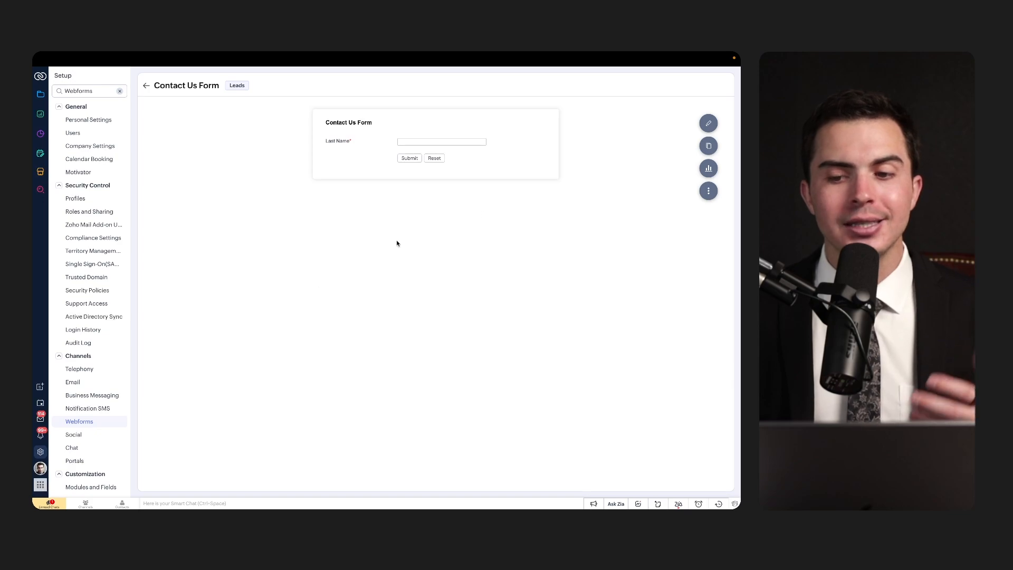
left_click(709, 122)
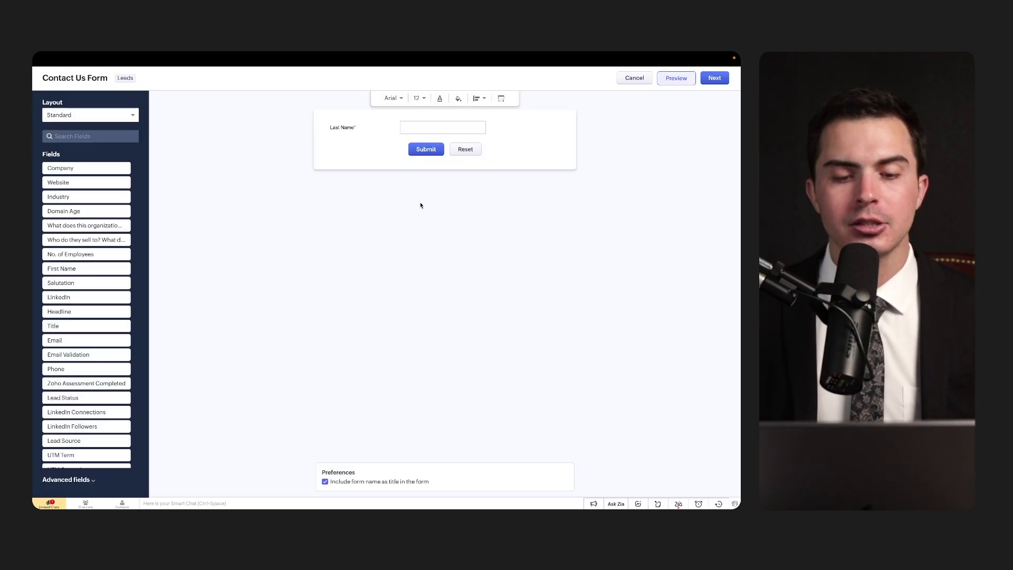
Step: Look through the advanced field types, then save the Contact Us Form details
left_click_drag(336, 138, 476, 138)
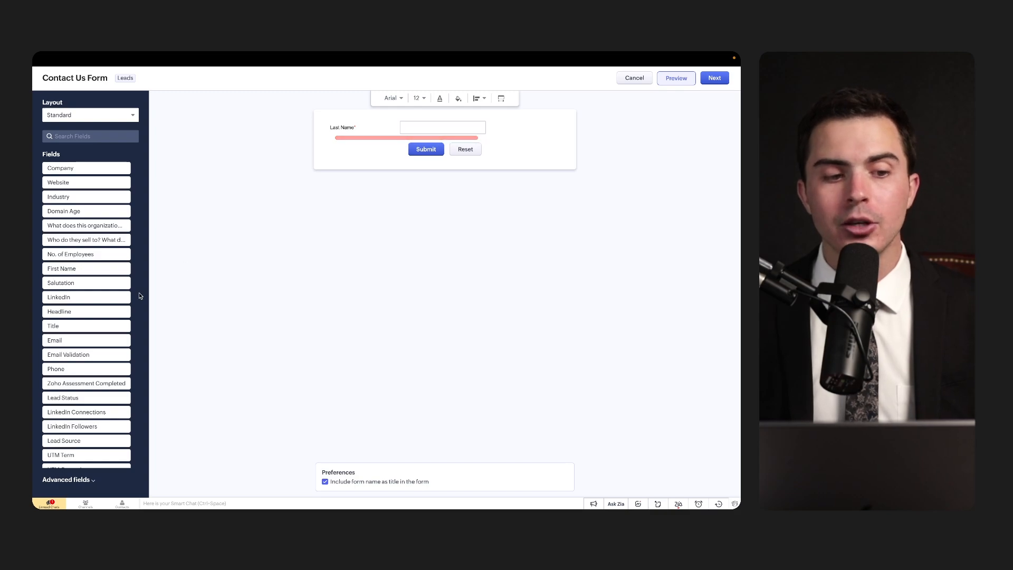
scroll(79, 363, "down", 9)
scroll(78, 362, "up", 9)
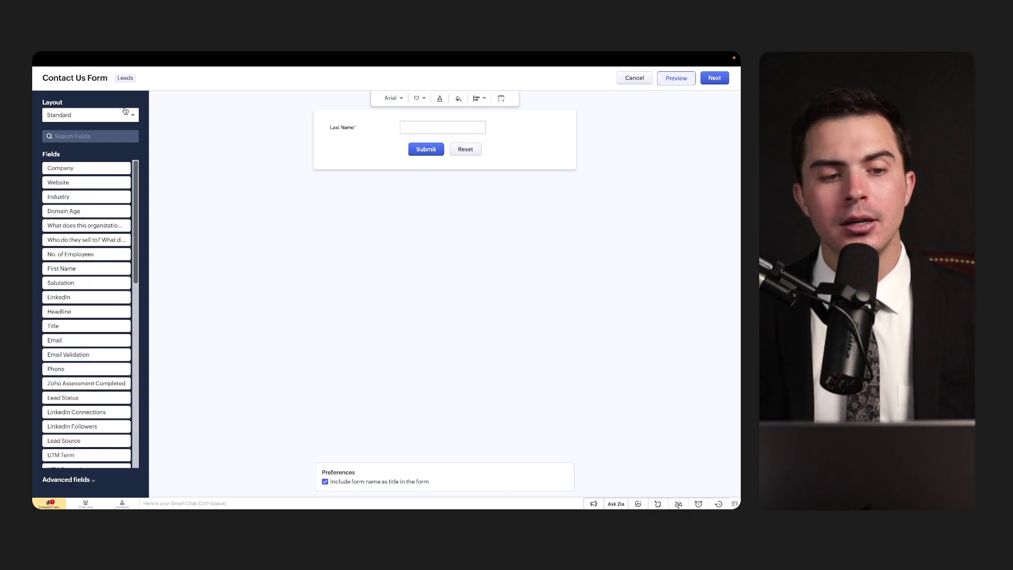
scroll(97, 238, "down", 10)
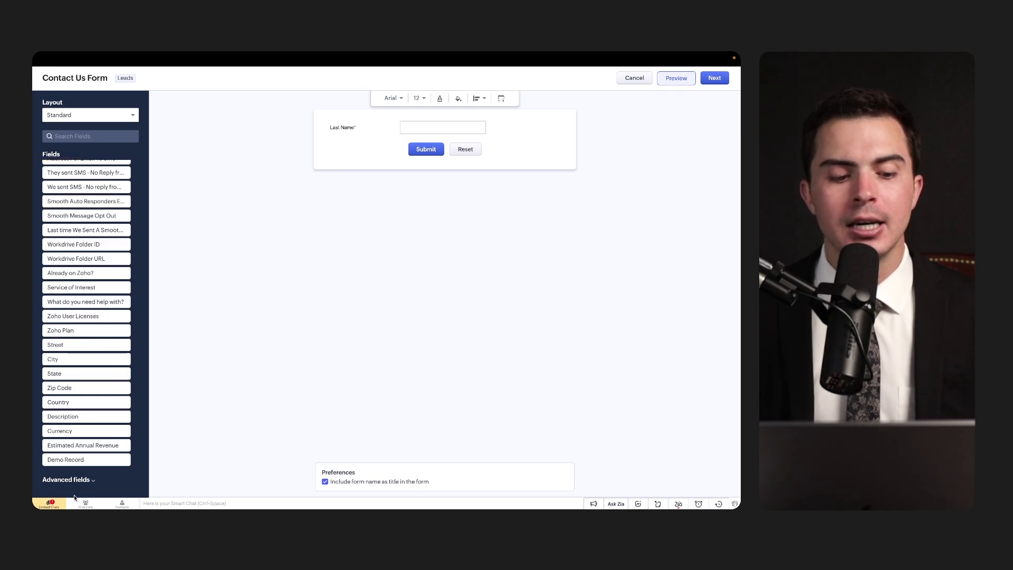
left_click(88, 479)
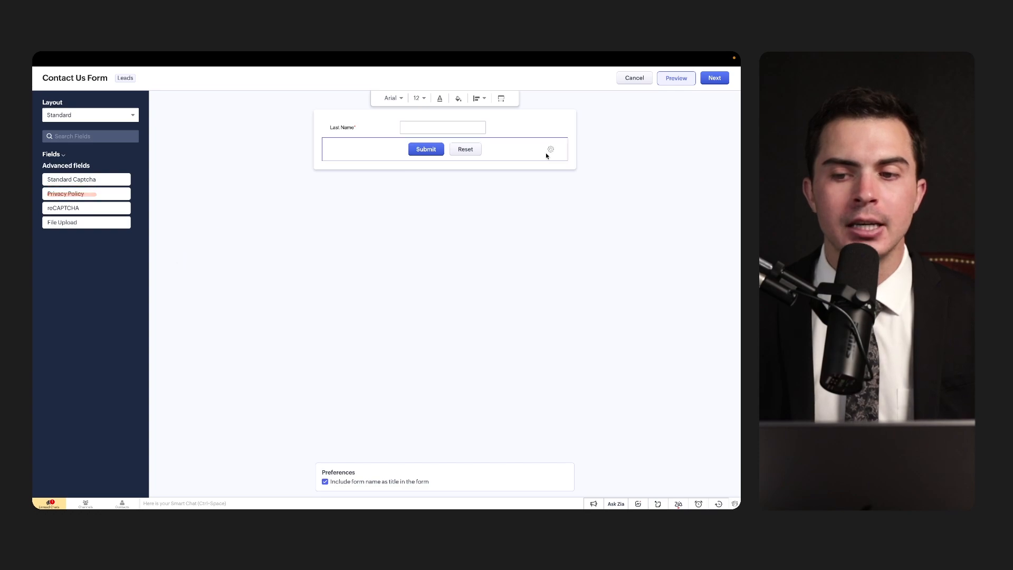
left_click(713, 78)
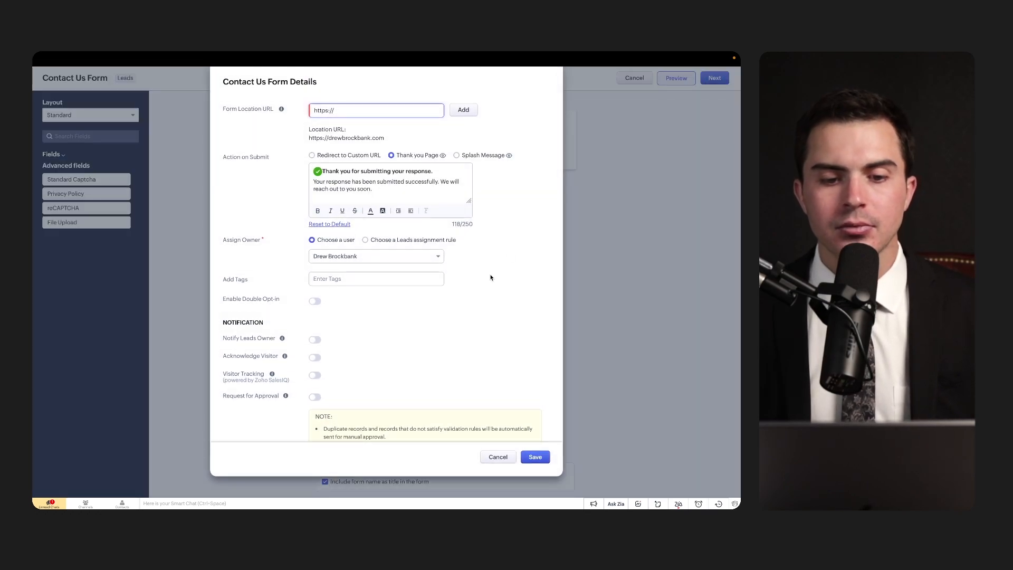
left_click(535, 457)
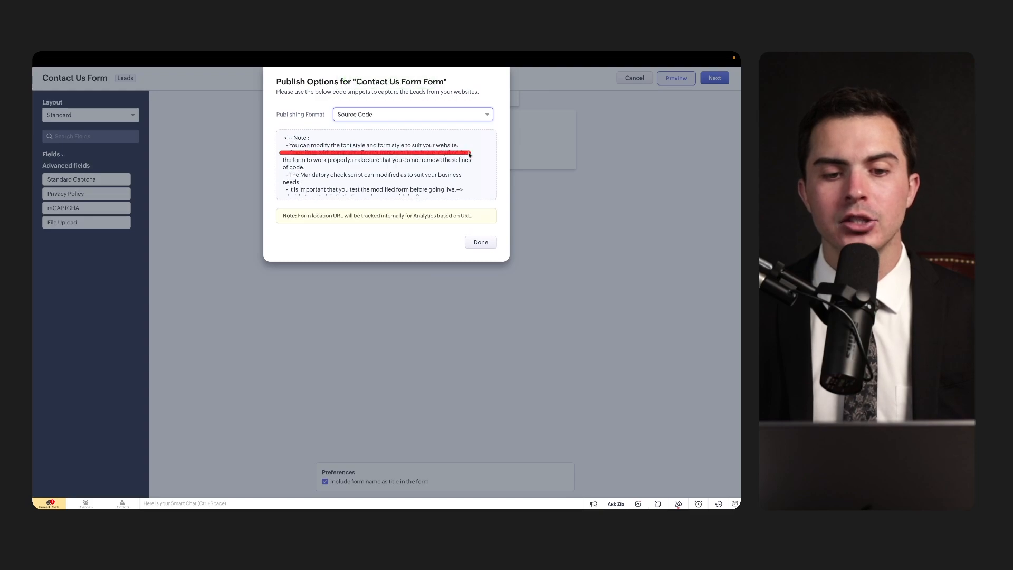
Step: Cycle through Embed, iFrame, Link and QR Code publishing formats, copying the share link
left_click(477, 114)
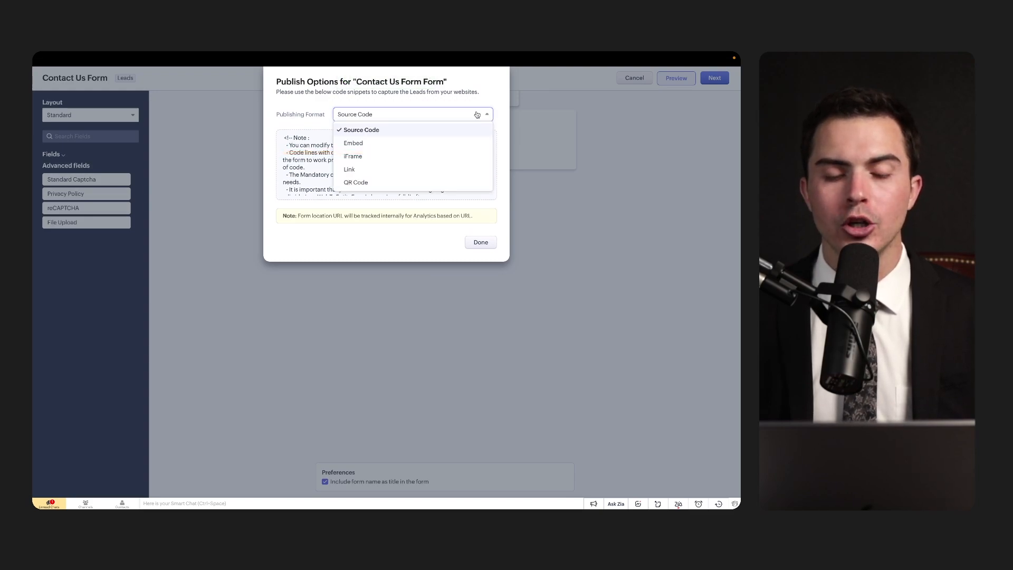
left_click(394, 143)
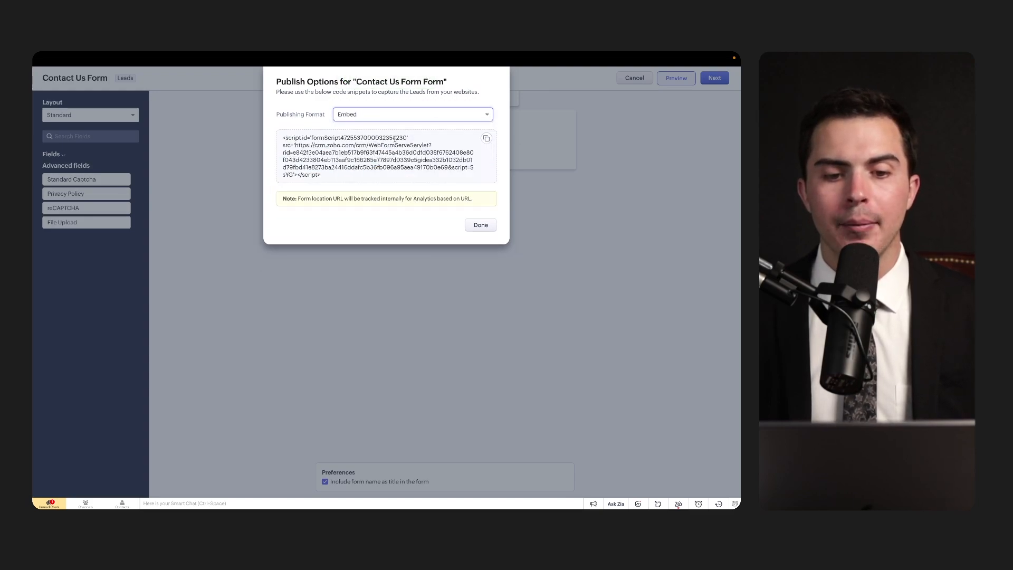
left_click(428, 117)
left_click(422, 157)
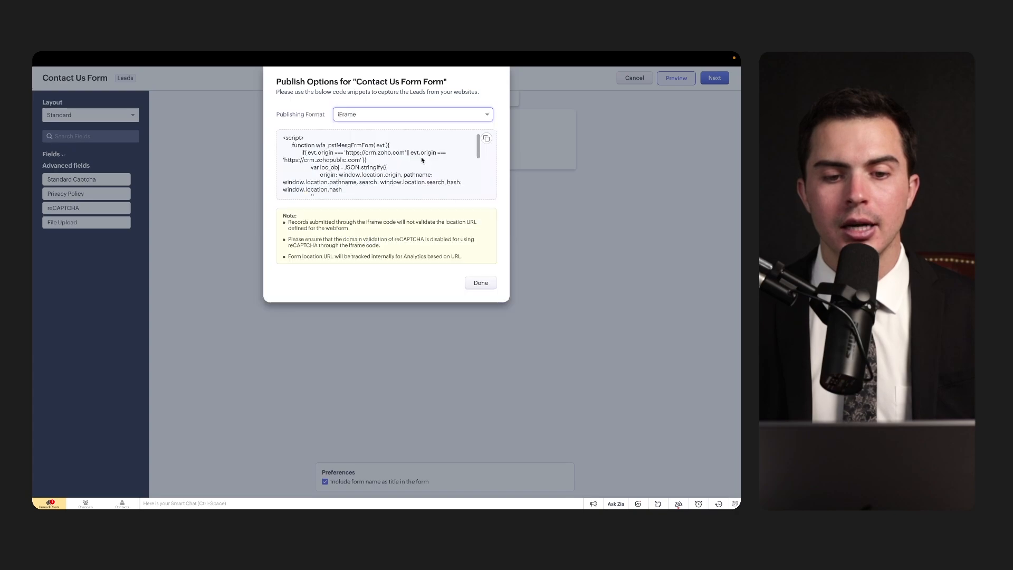
left_click(442, 117)
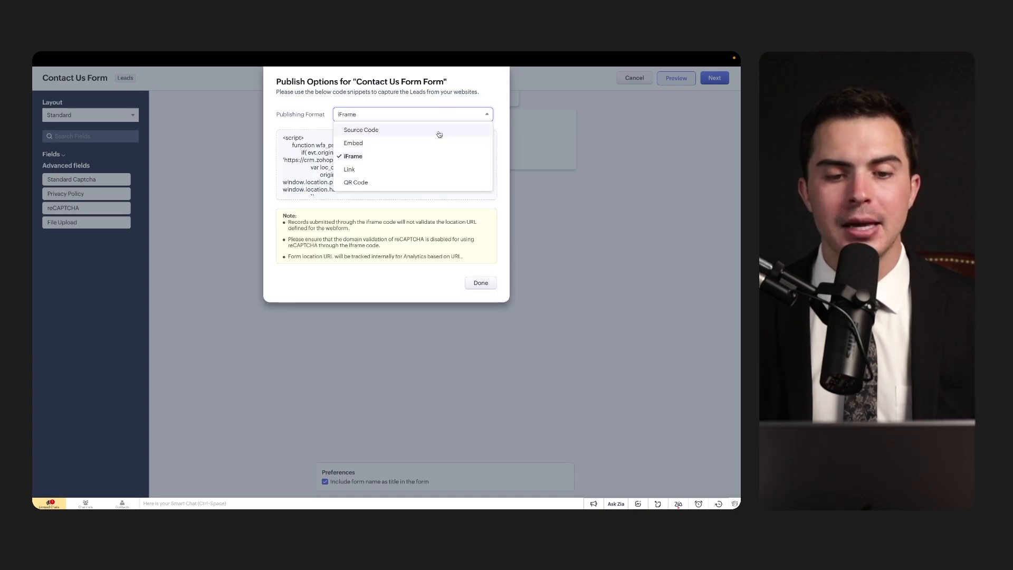
left_click(415, 173)
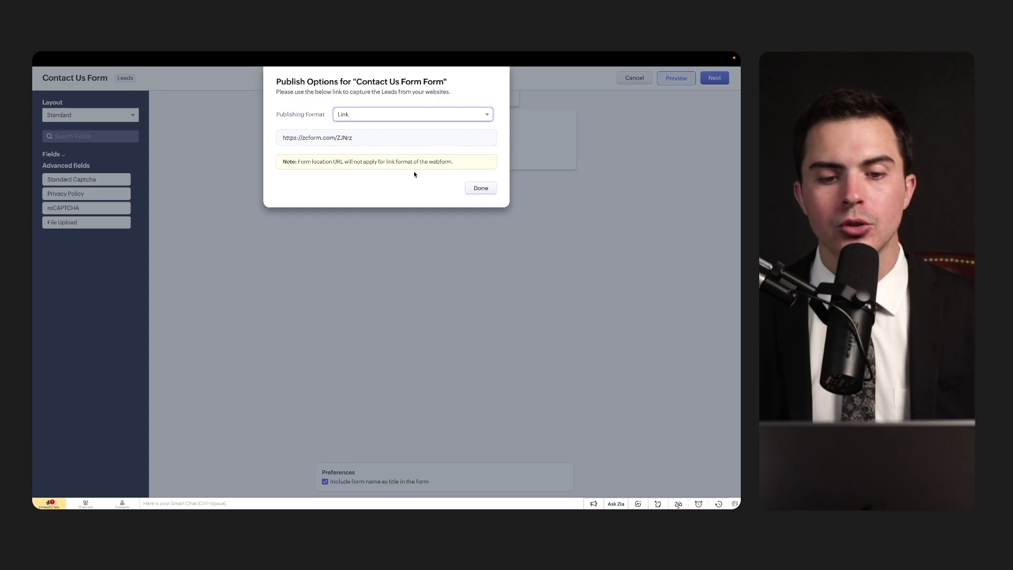
left_click(481, 138)
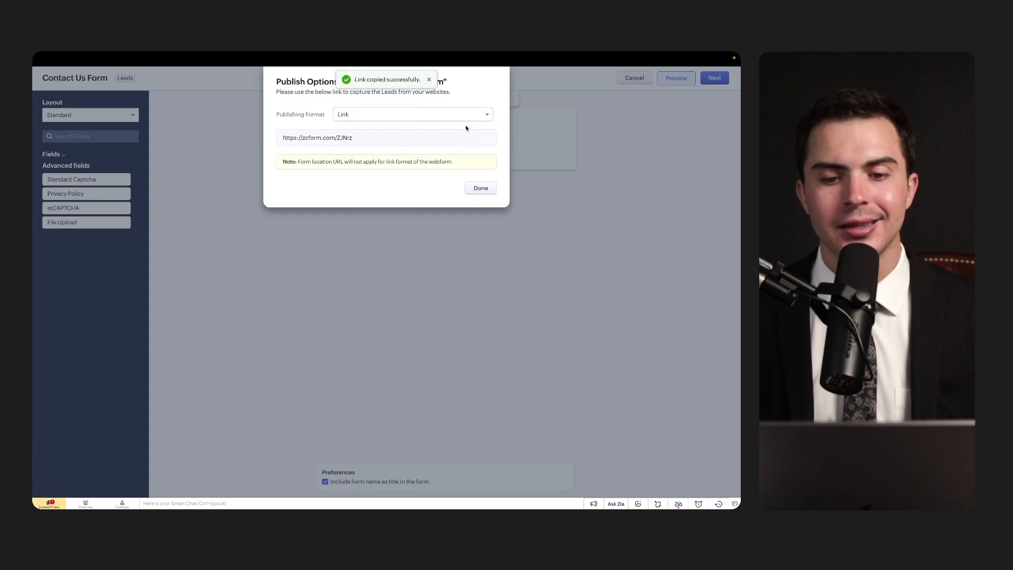
left_click(464, 115)
left_click(416, 182)
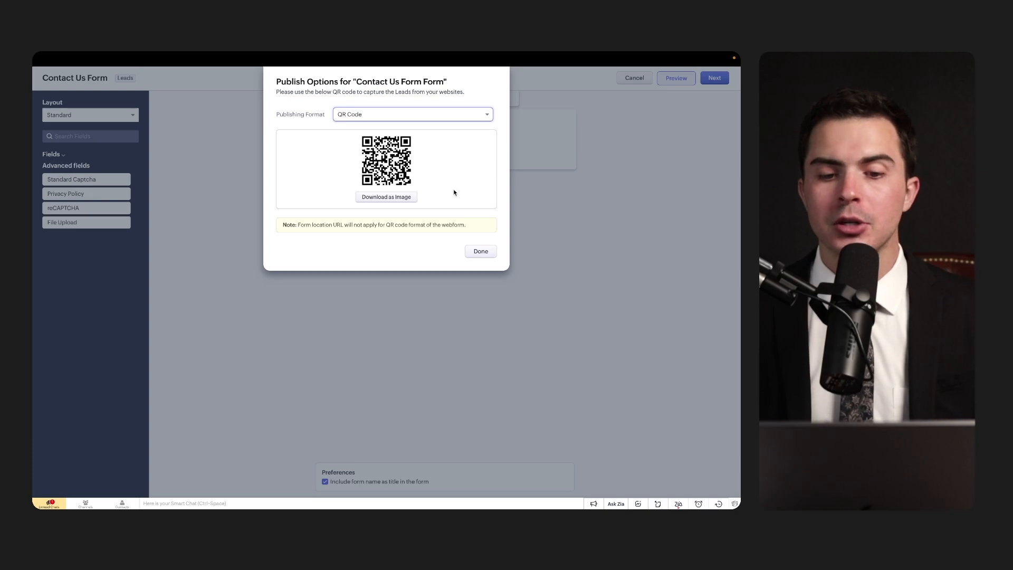
left_click(481, 252)
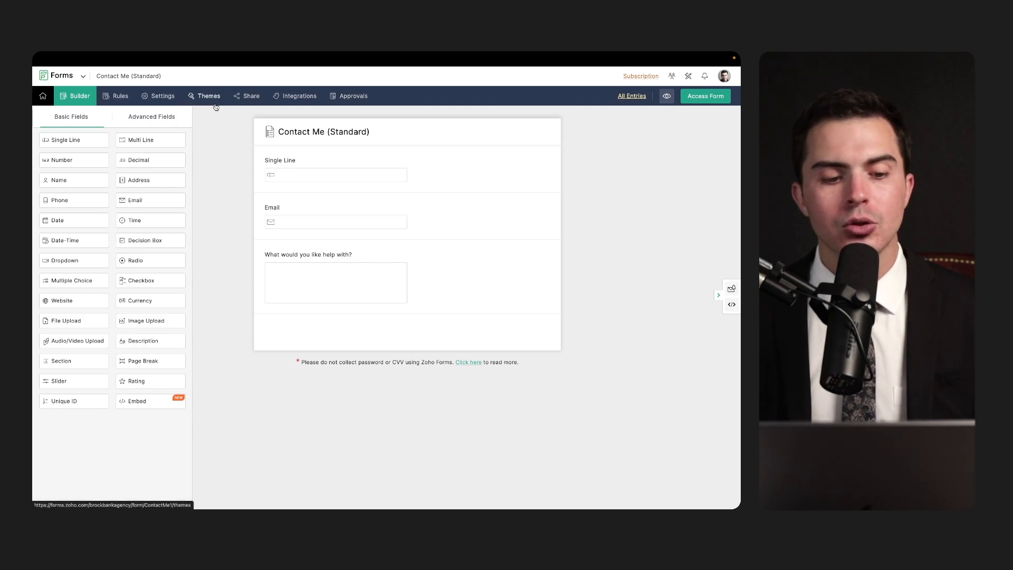
Step: Switch between Advanced Fields and Basic Fields in the Contact Me (Standard) form builder
left_click(162, 123)
left_click(96, 119)
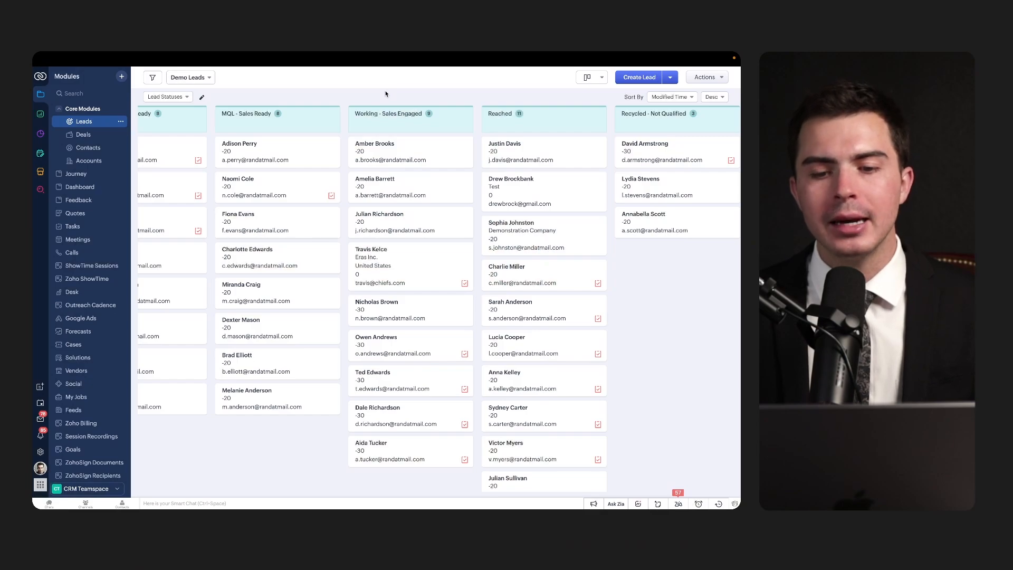
Step: Scroll the Demo Leads board right and select the Reached column holding 11 leads
scroll(401, 121, "right", 3)
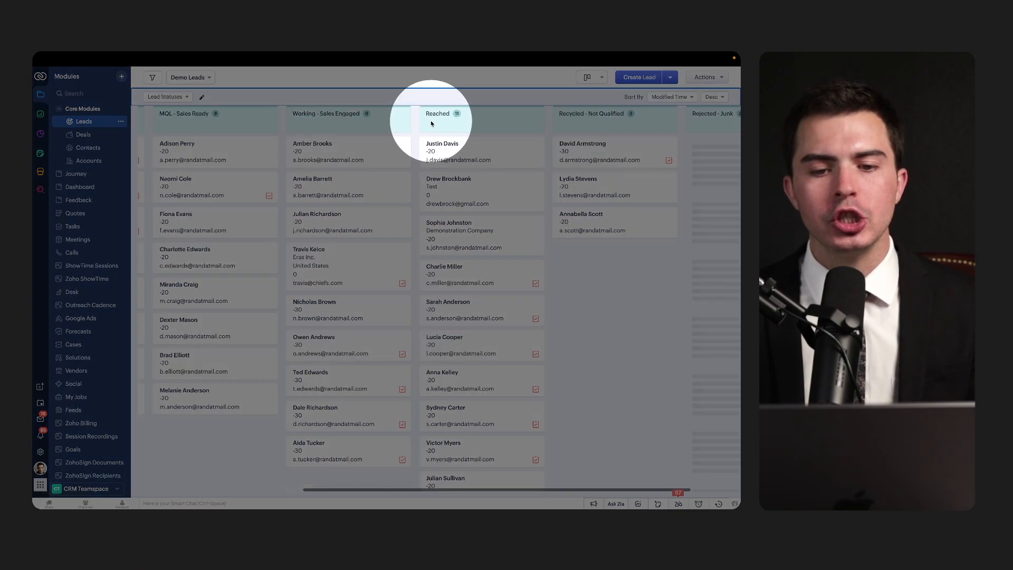
left_click(437, 121)
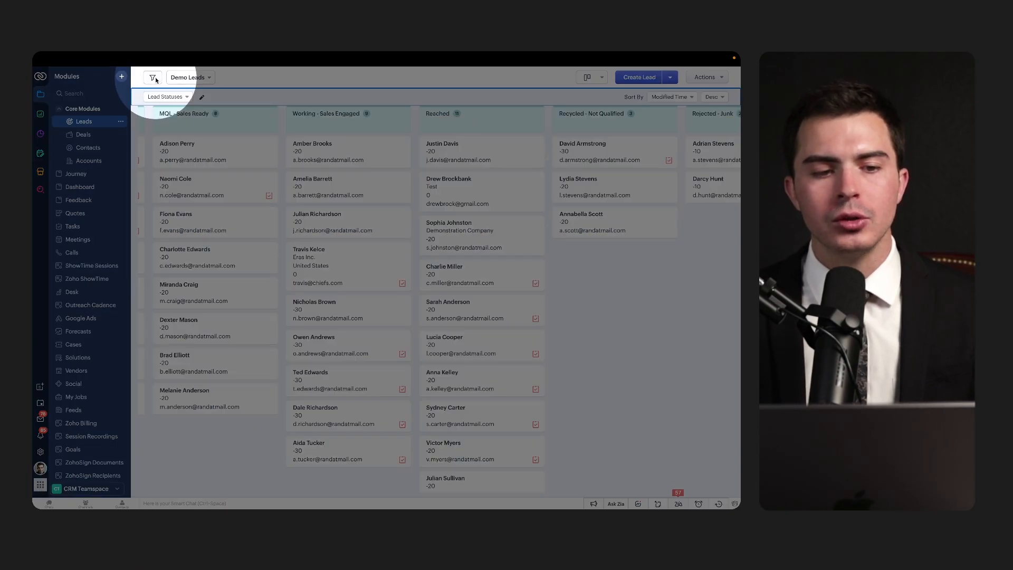
Step: Filter the leads board to Lead Status 'Reached', then apply the Reached Leads saved filter
left_click(152, 78)
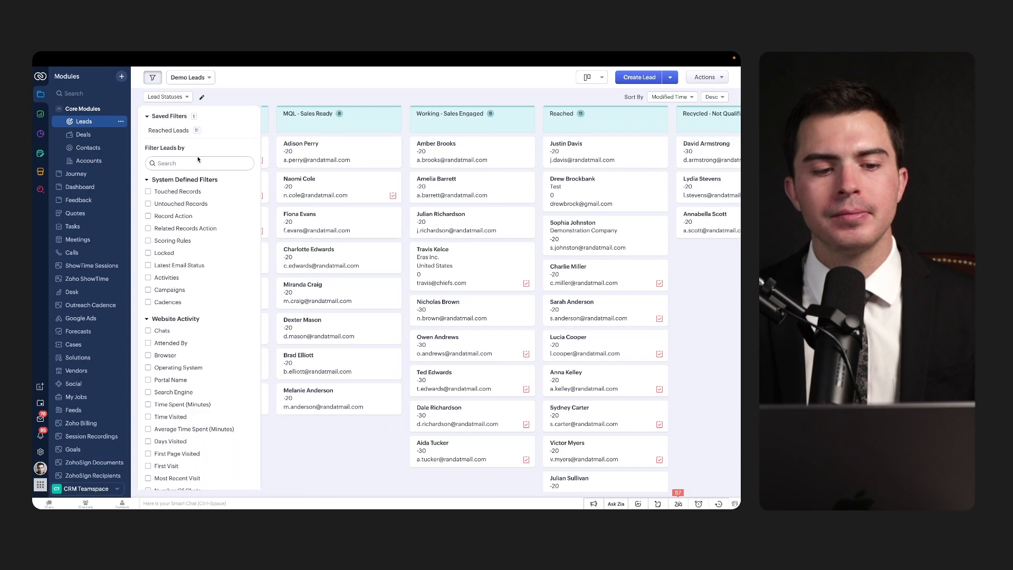
type("lead statu")
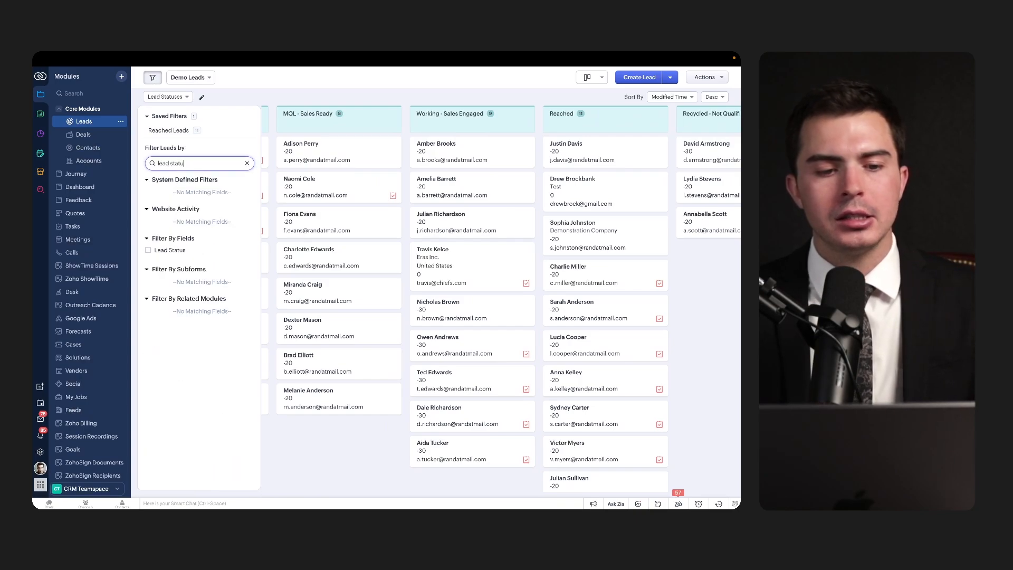
left_click(164, 252)
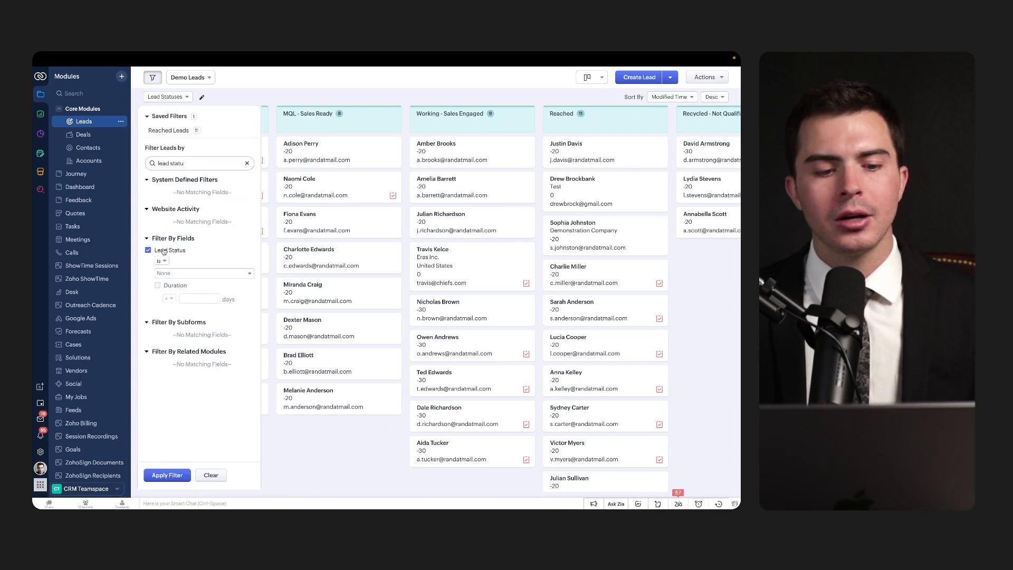
left_click(181, 274)
left_click(192, 343)
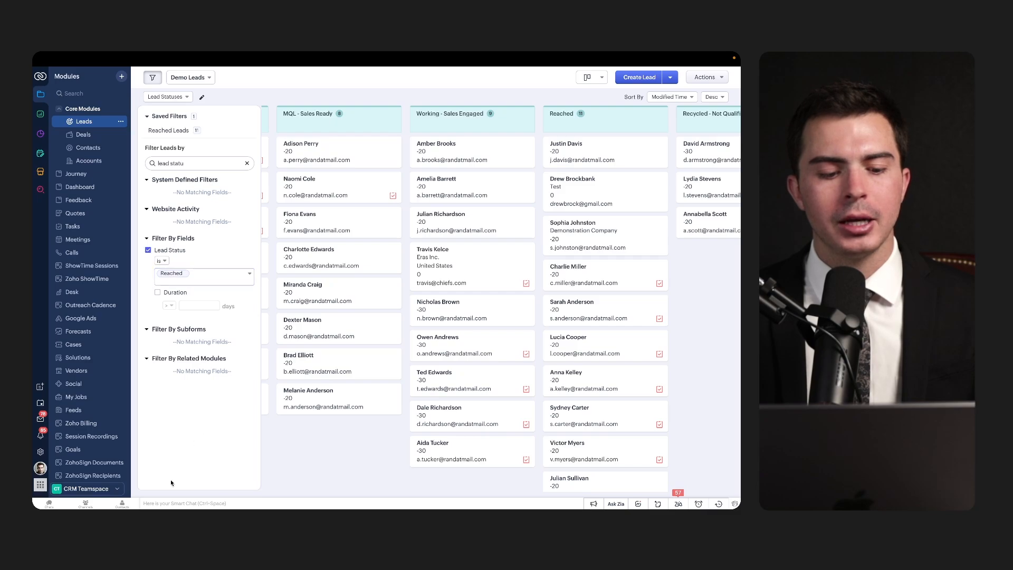
left_click(170, 479)
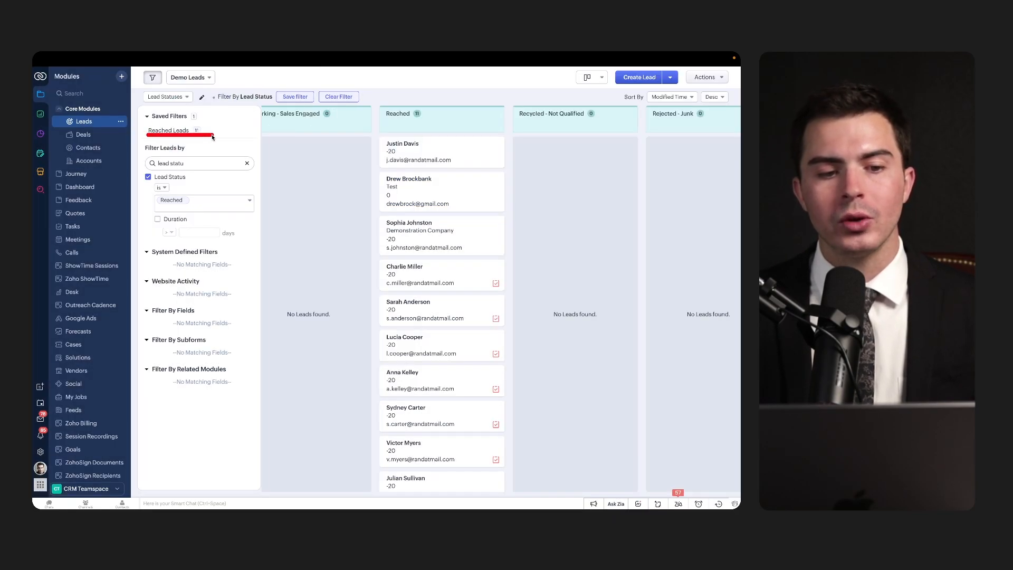
left_click(211, 133)
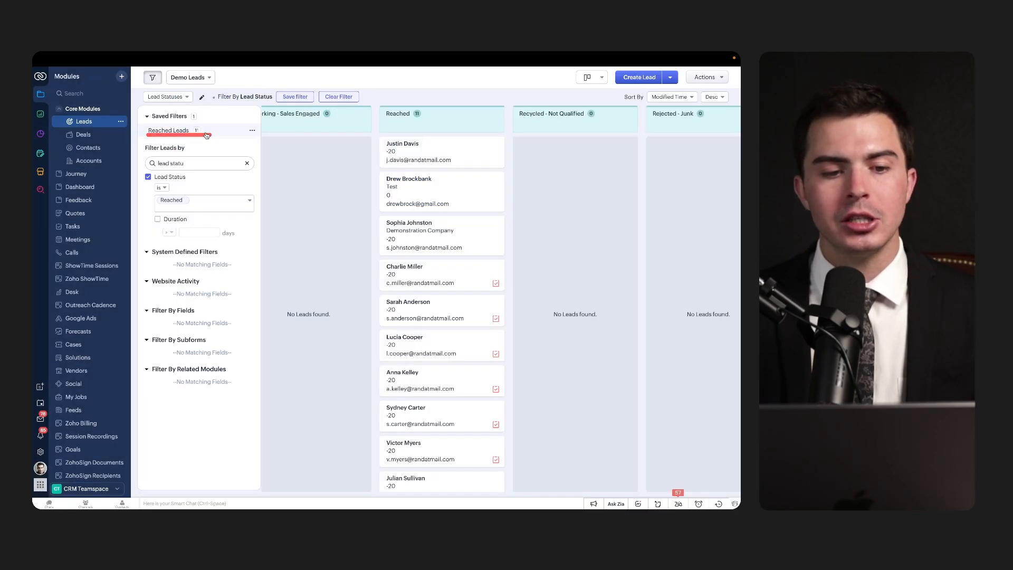
scroll(345, 236, "right", 7)
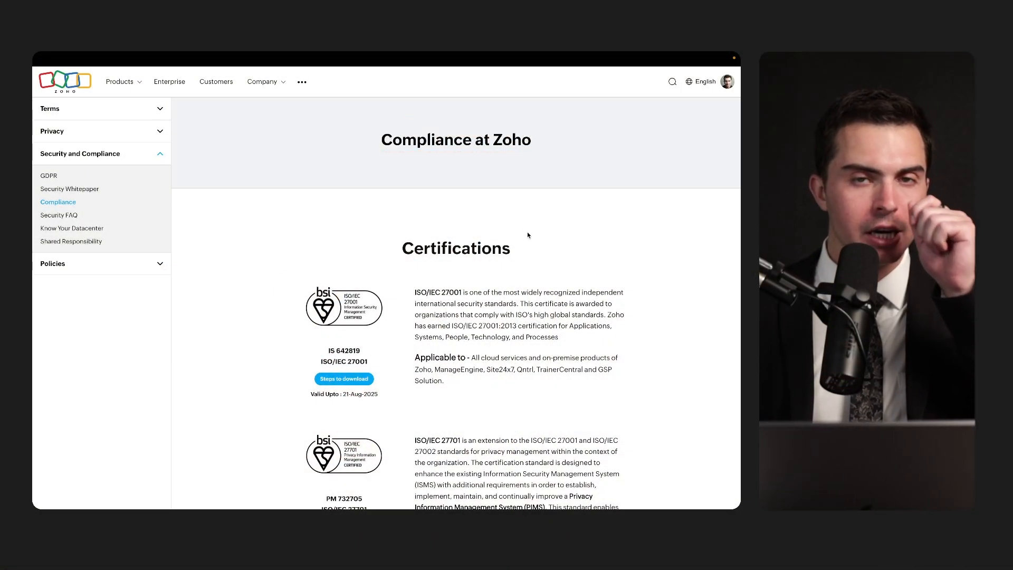
Step: Scroll through the Compliance at Zoho certifications list, including ISO/IEC 27001 and 27701
scroll(528, 235, "down", 15)
scroll(527, 232, "down", 20)
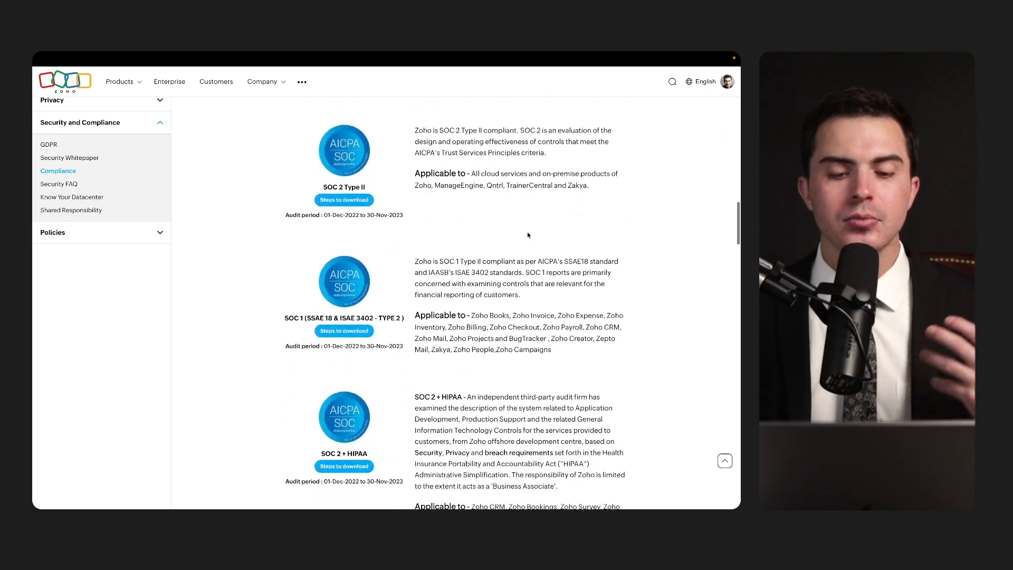
scroll(527, 232, "down", 6)
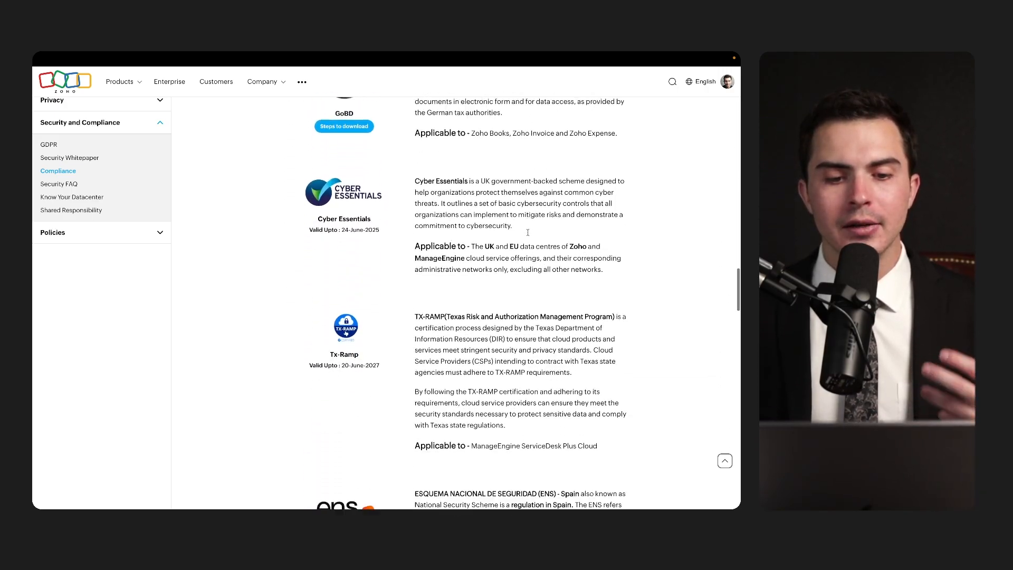
scroll(528, 235, "down", 18)
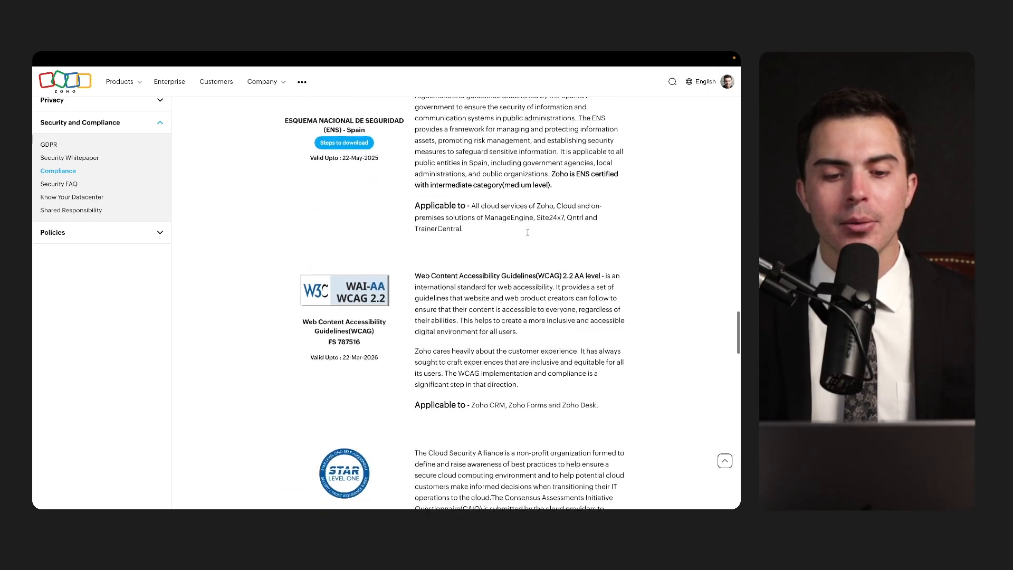
scroll(528, 232, "down", 5)
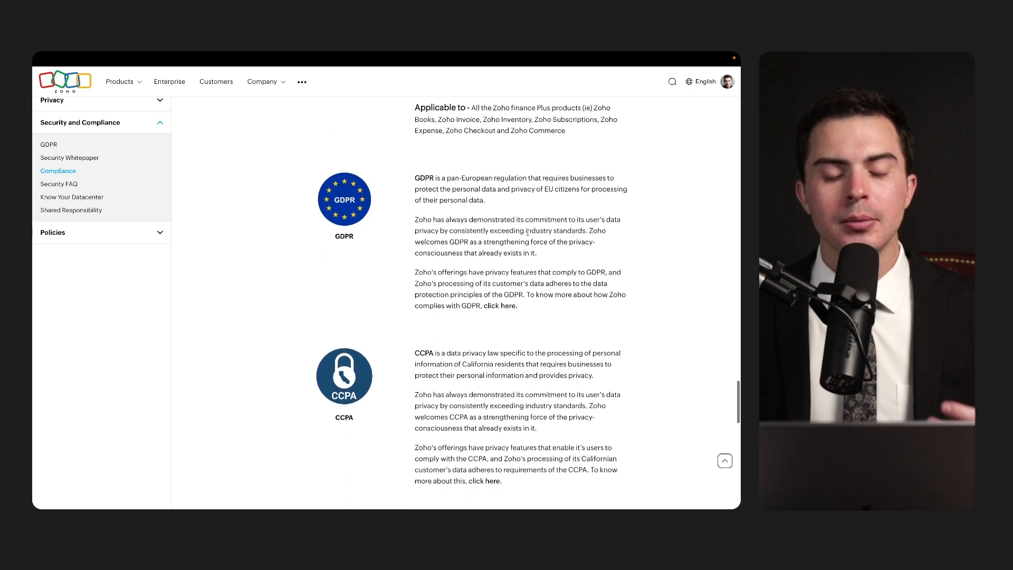
scroll(528, 235, "down", 3)
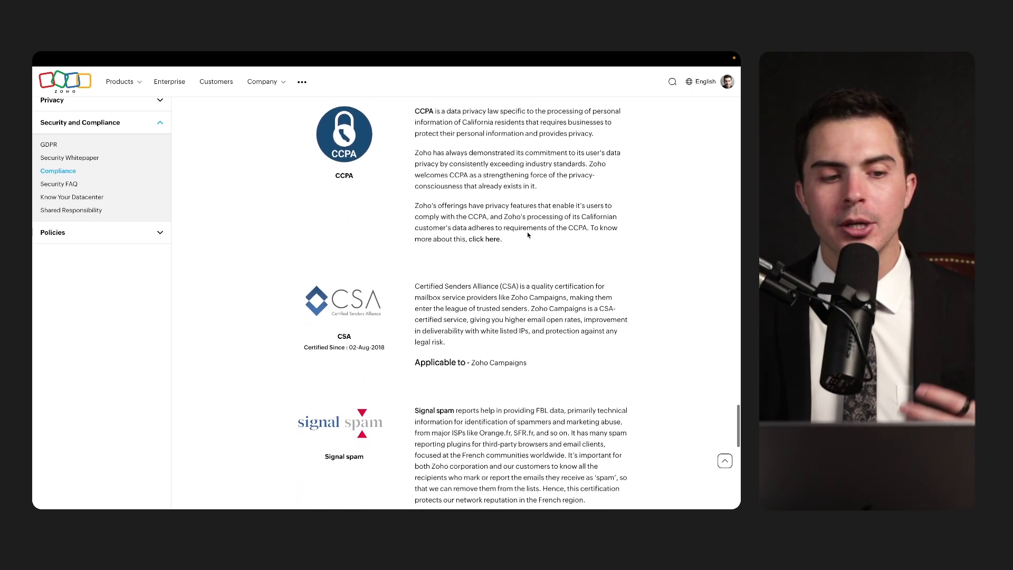
scroll(528, 235, "down", 2)
scroll(527, 235, "down", 5)
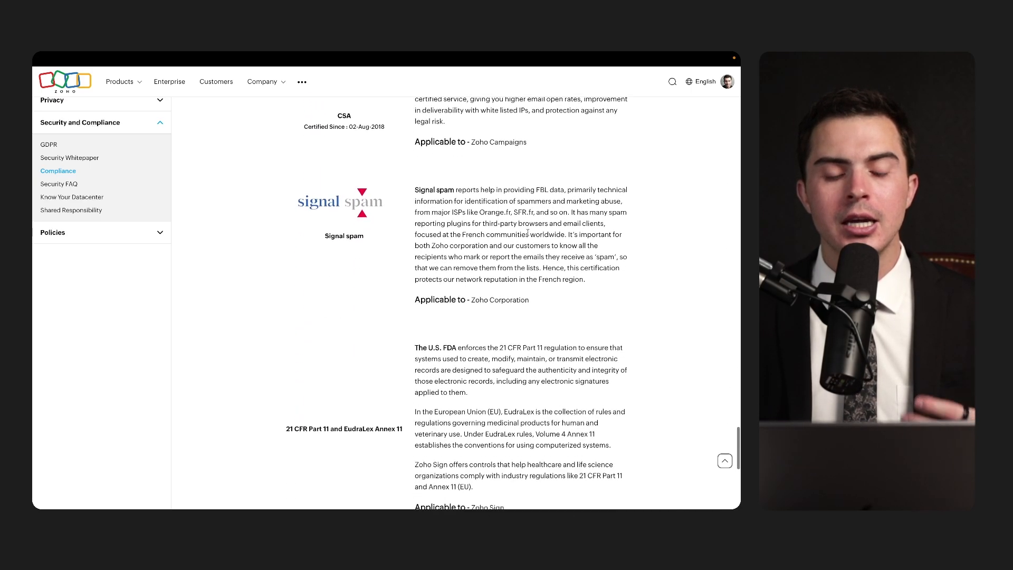
scroll(527, 235, "up", 11)
scroll(528, 235, "up", 10)
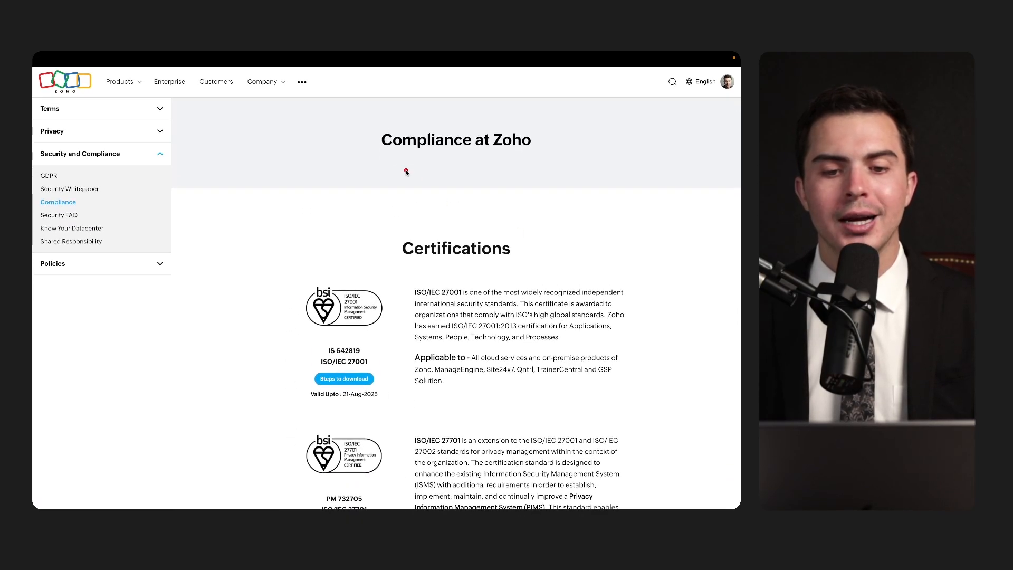
Step: Browse the Zoho CRM Mobile page headed 'Close more deals wherever you are'
mouse_move(351, 54)
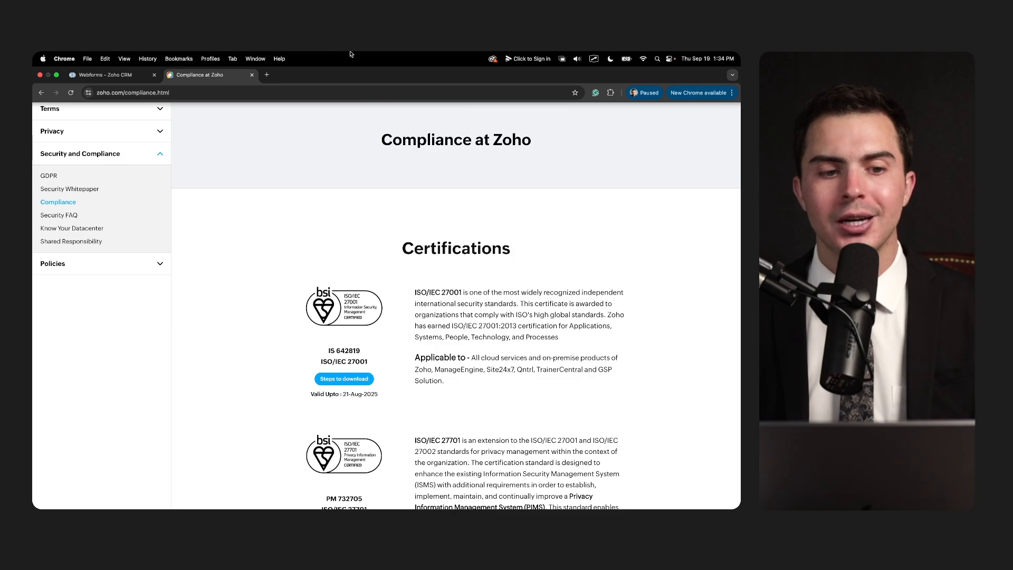
scroll(353, 315, "down", 3)
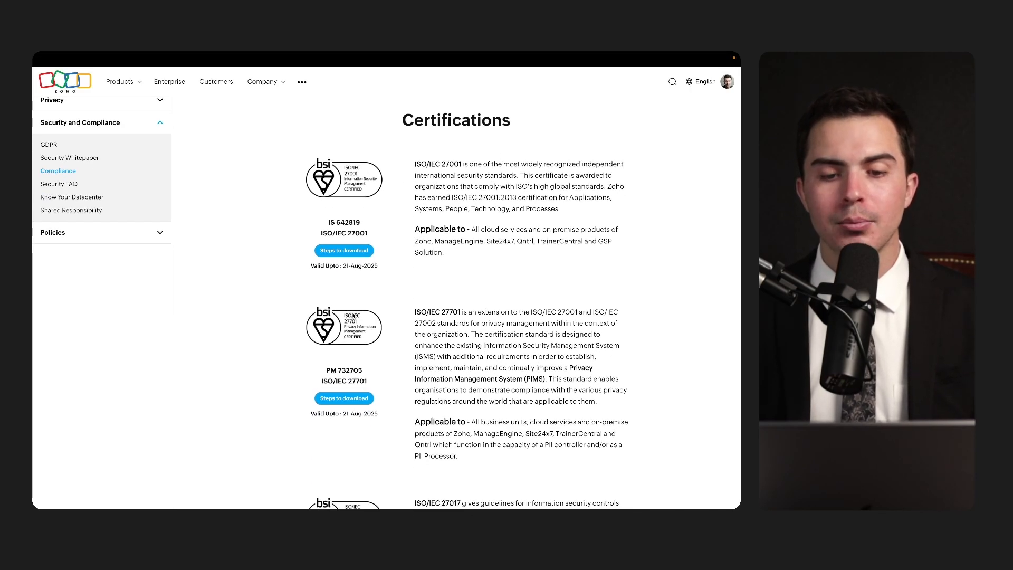
scroll(361, 346, "down", 2)
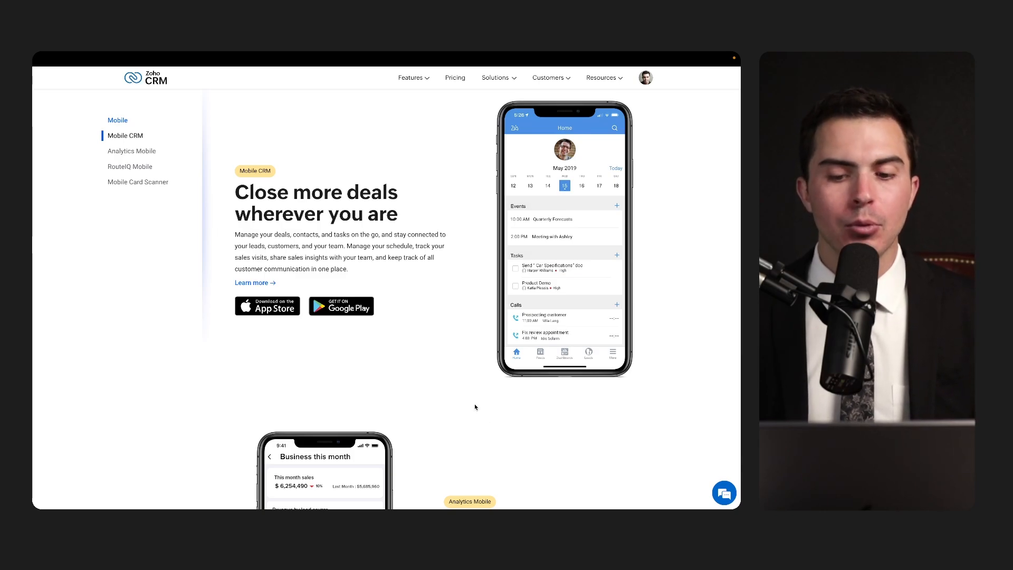
scroll(475, 406, "down", 1)
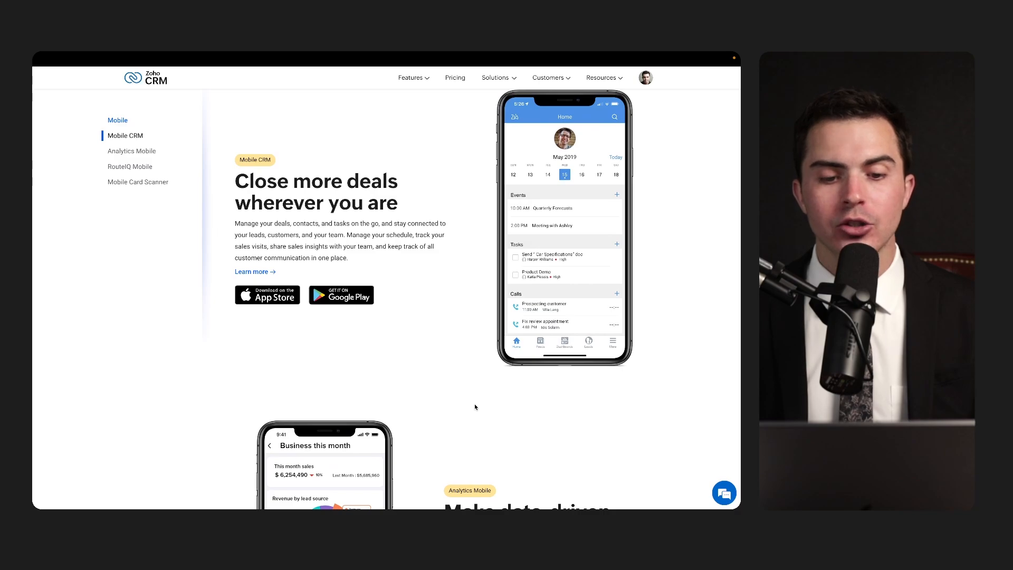
scroll(475, 406, "down", 5)
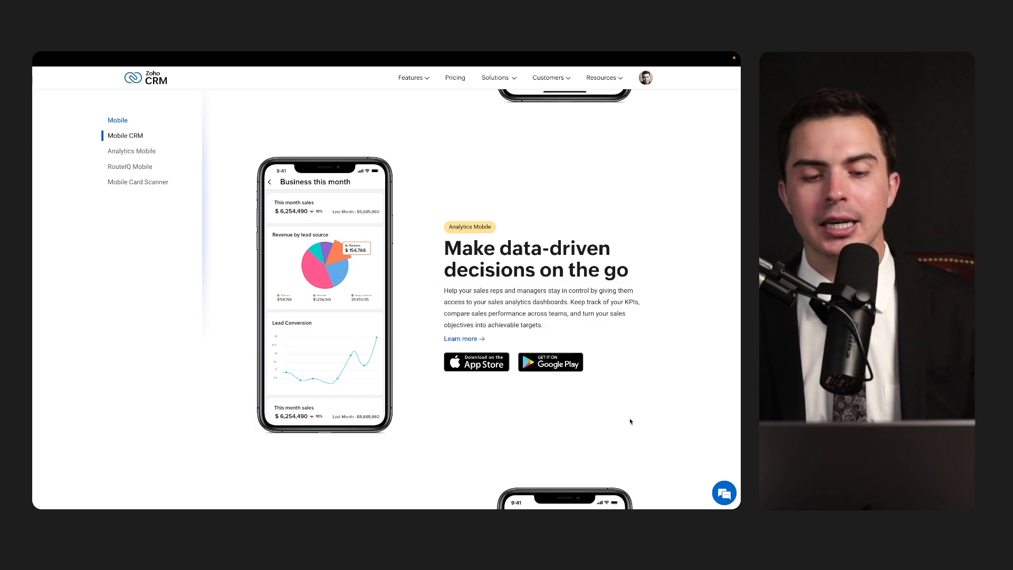
scroll(630, 420, "down", 6)
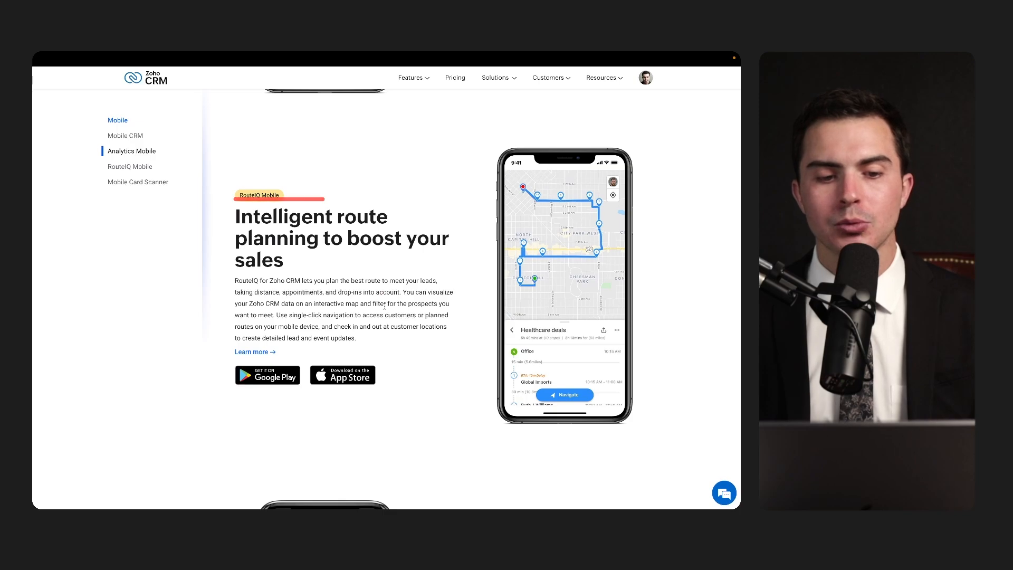
scroll(448, 372, "down", 1)
scroll(448, 372, "down", 5)
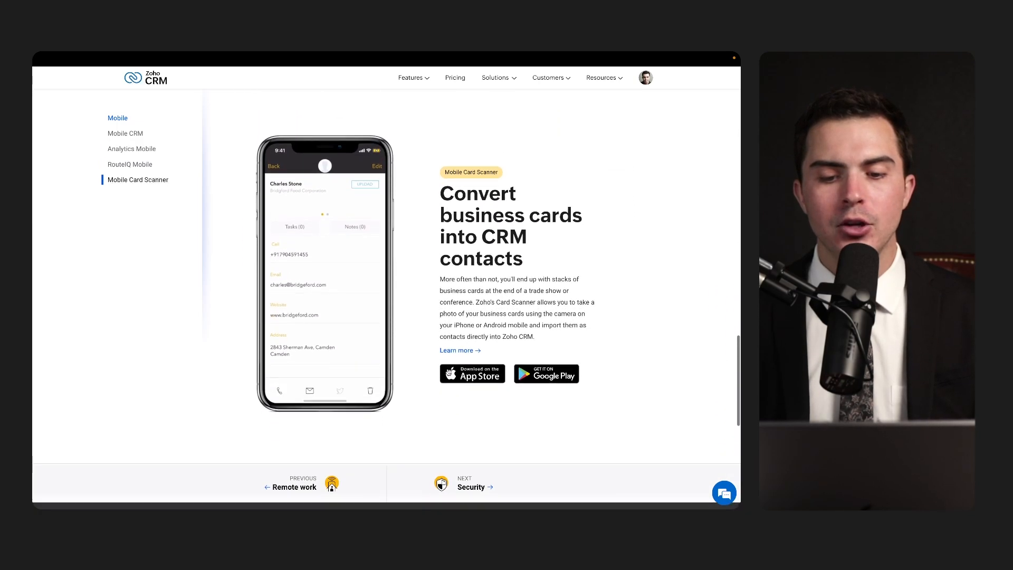
left_click_drag(437, 216, 578, 215)
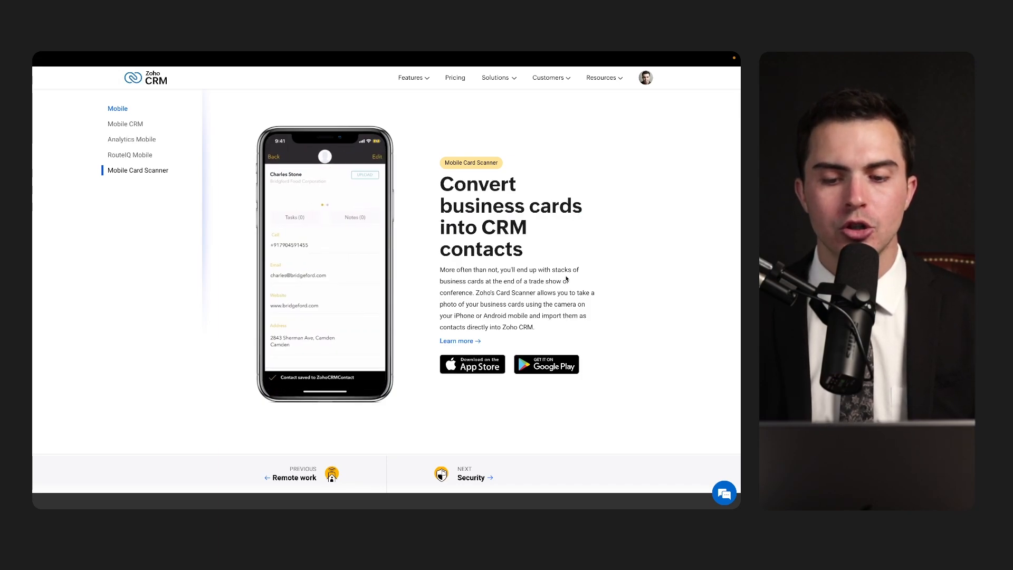
scroll(566, 278, "down", 2)
scroll(566, 279, "up", 10)
scroll(566, 276, "up", 6)
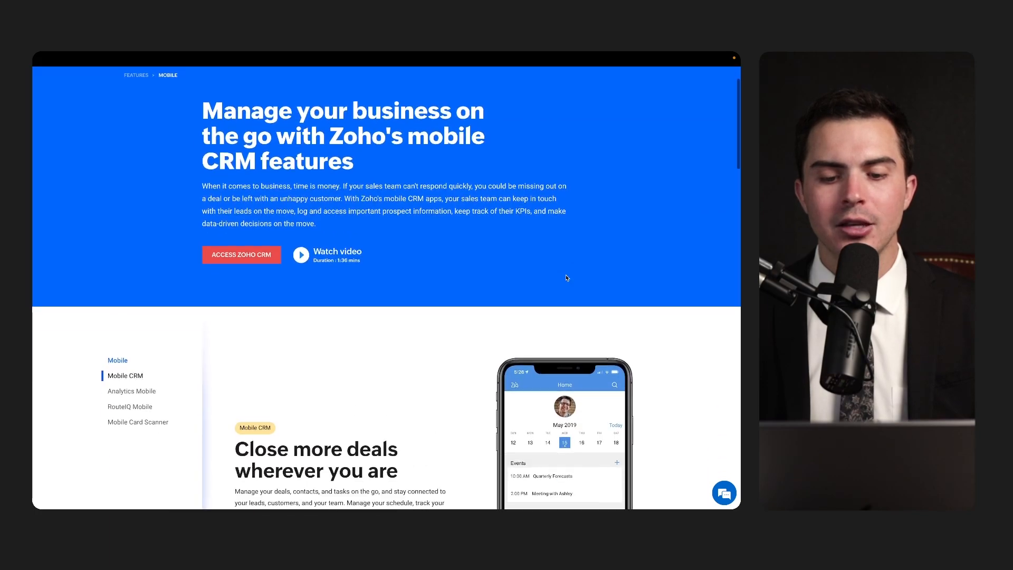
scroll(567, 278, "down", 4)
scroll(562, 264, "down", 1)
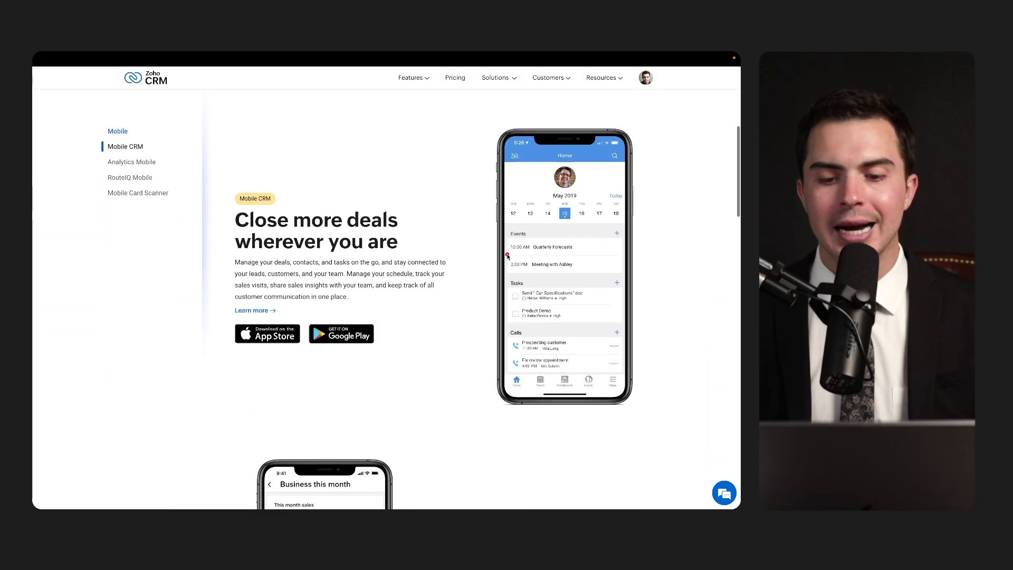
scroll(607, 367, "up", 6)
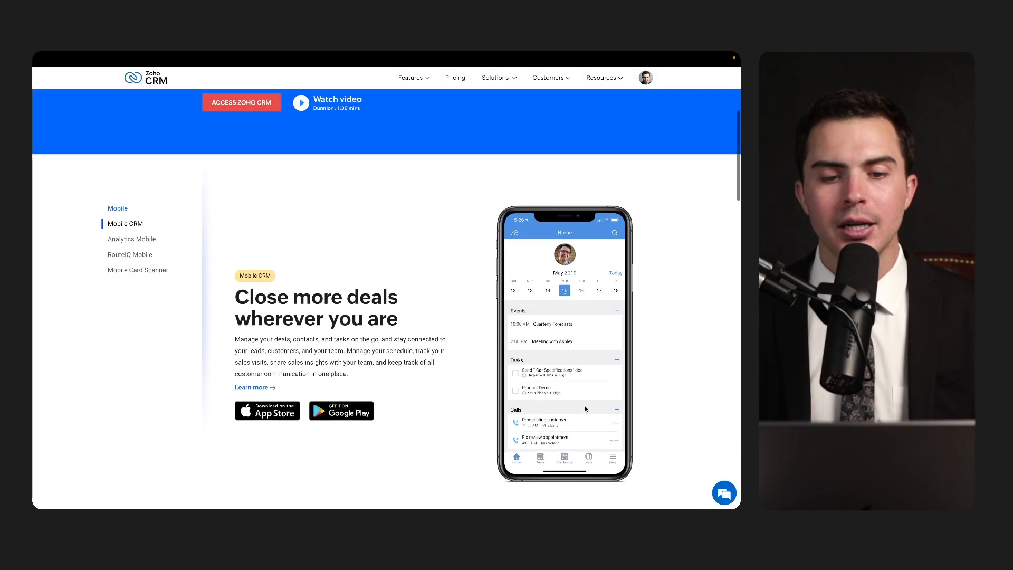